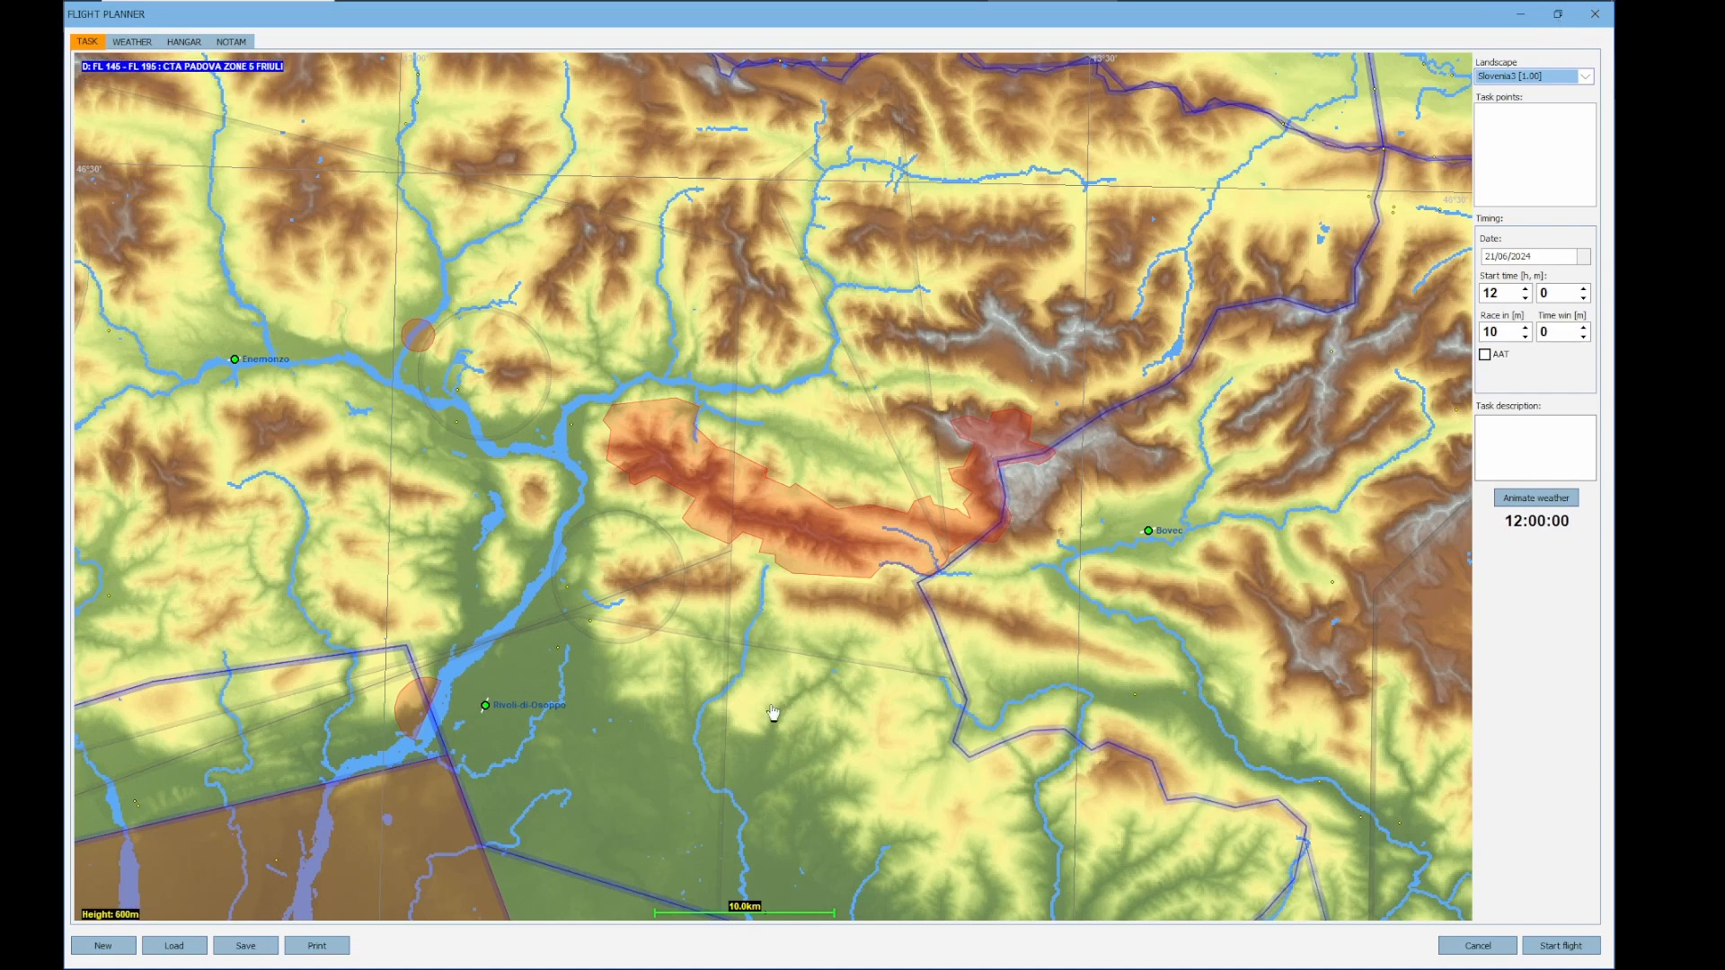
Enable all airspaces on the Slovenia3 task map
left_click_drag(772, 713, 801, 688)
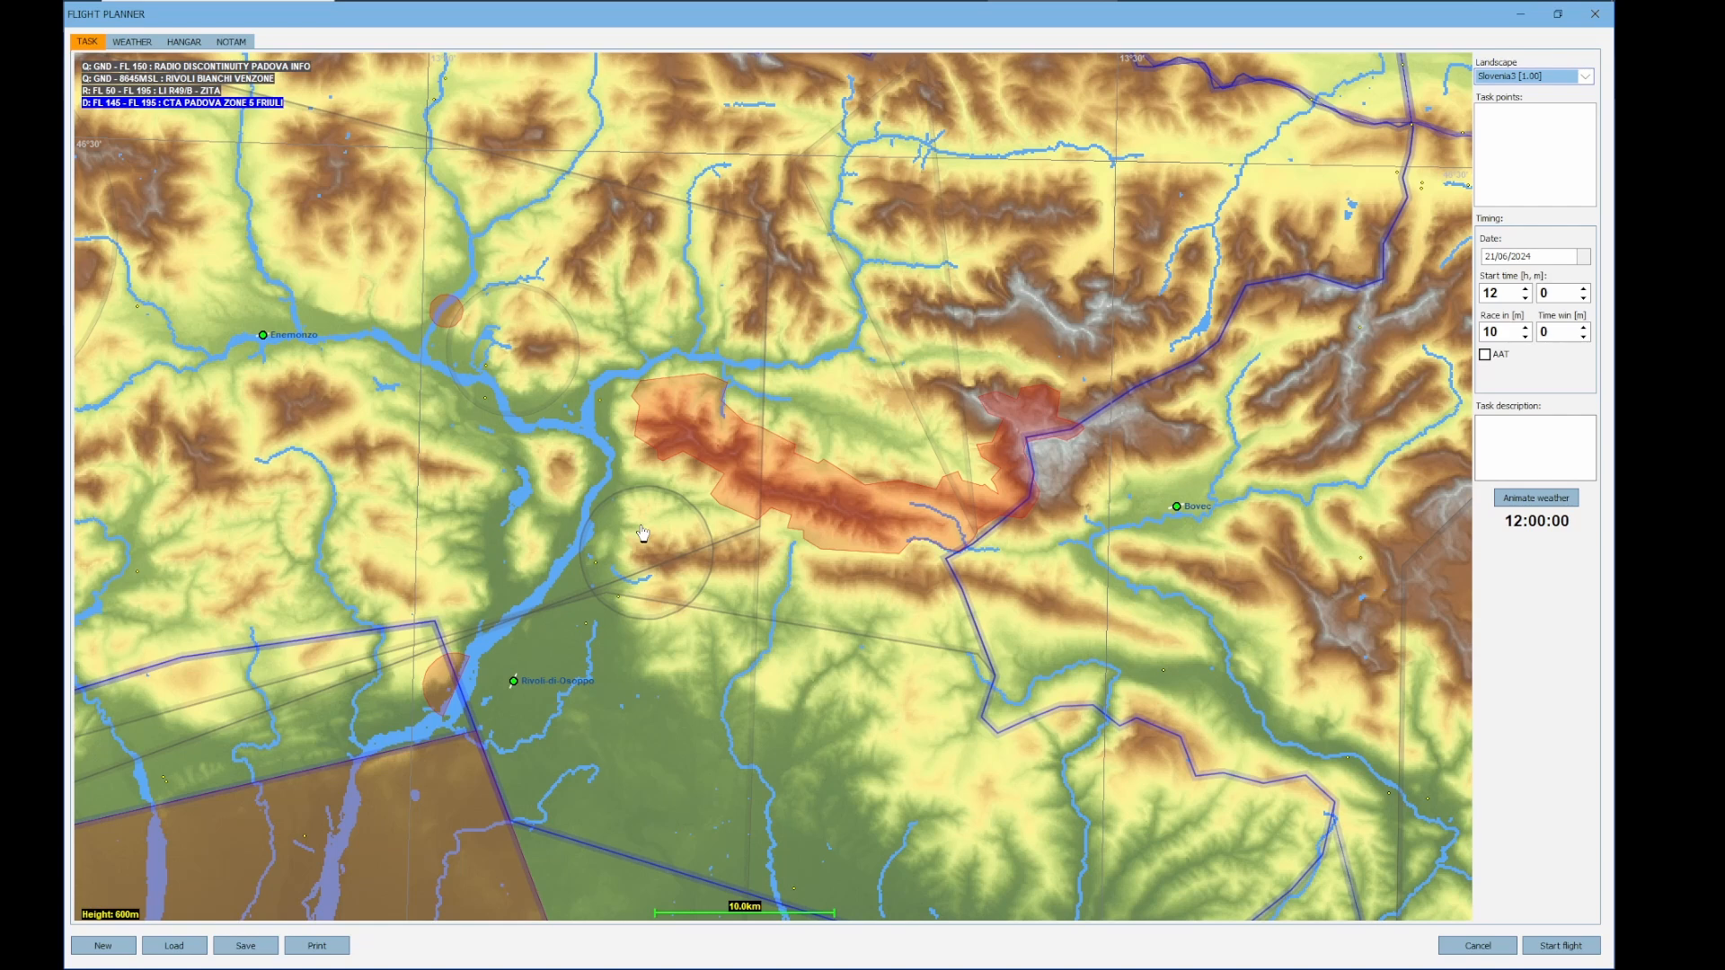
right_click(521, 541)
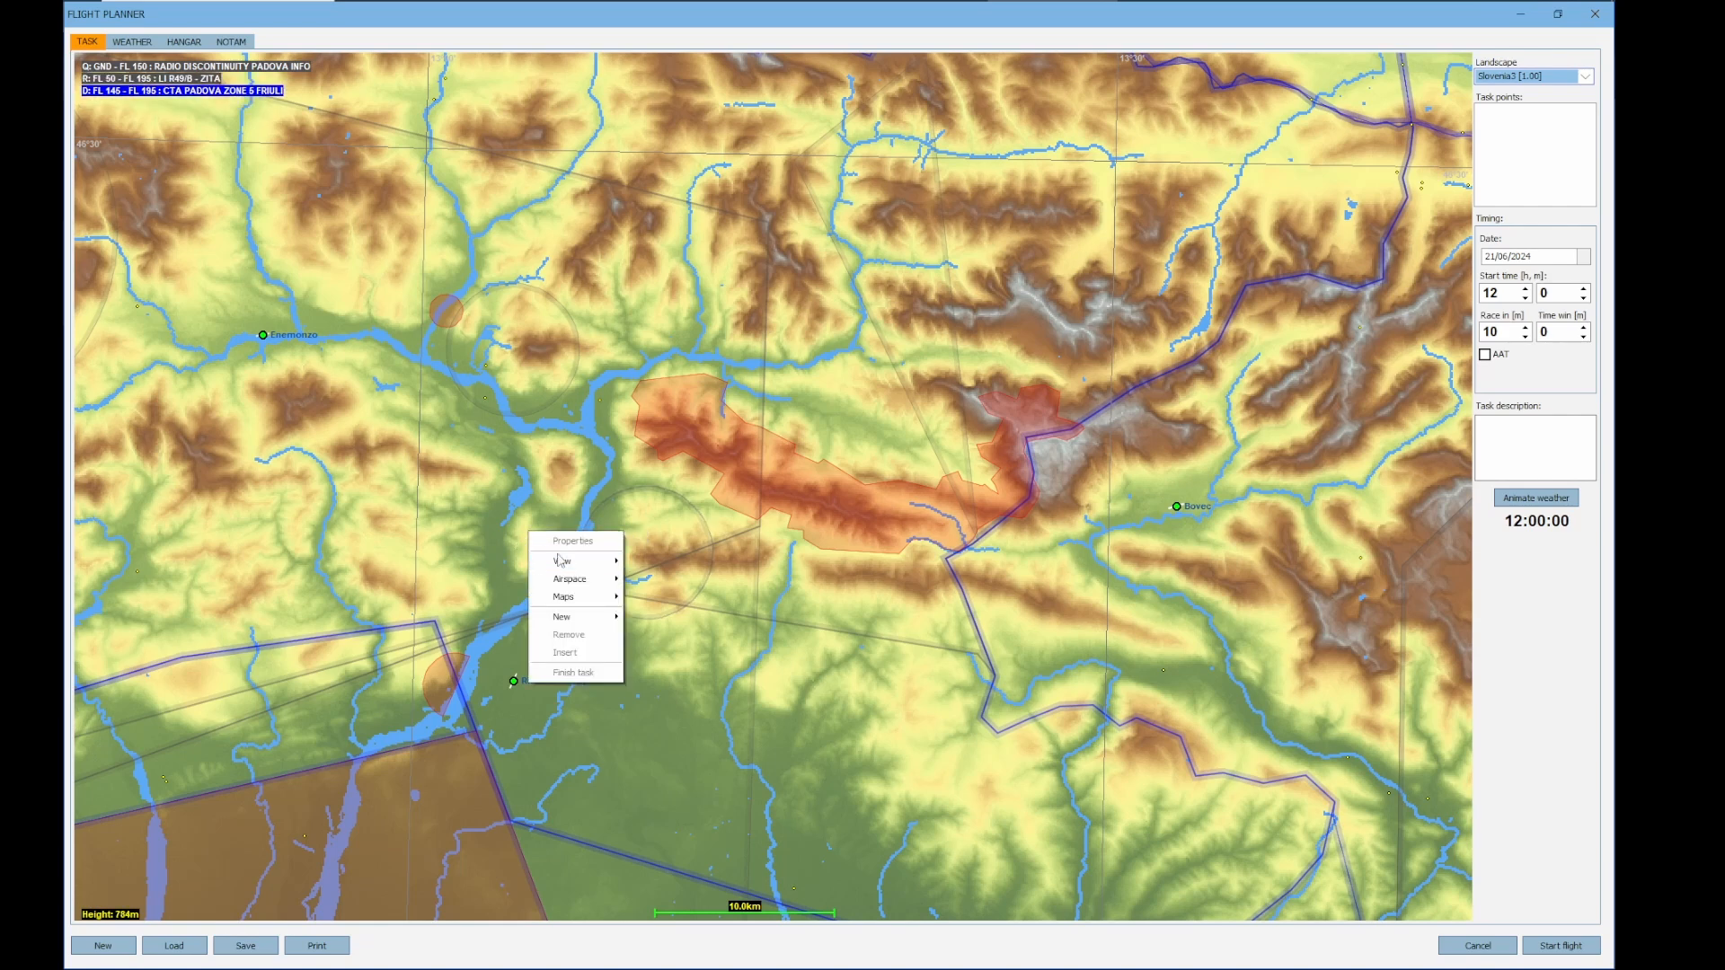
mouse_move(585, 584)
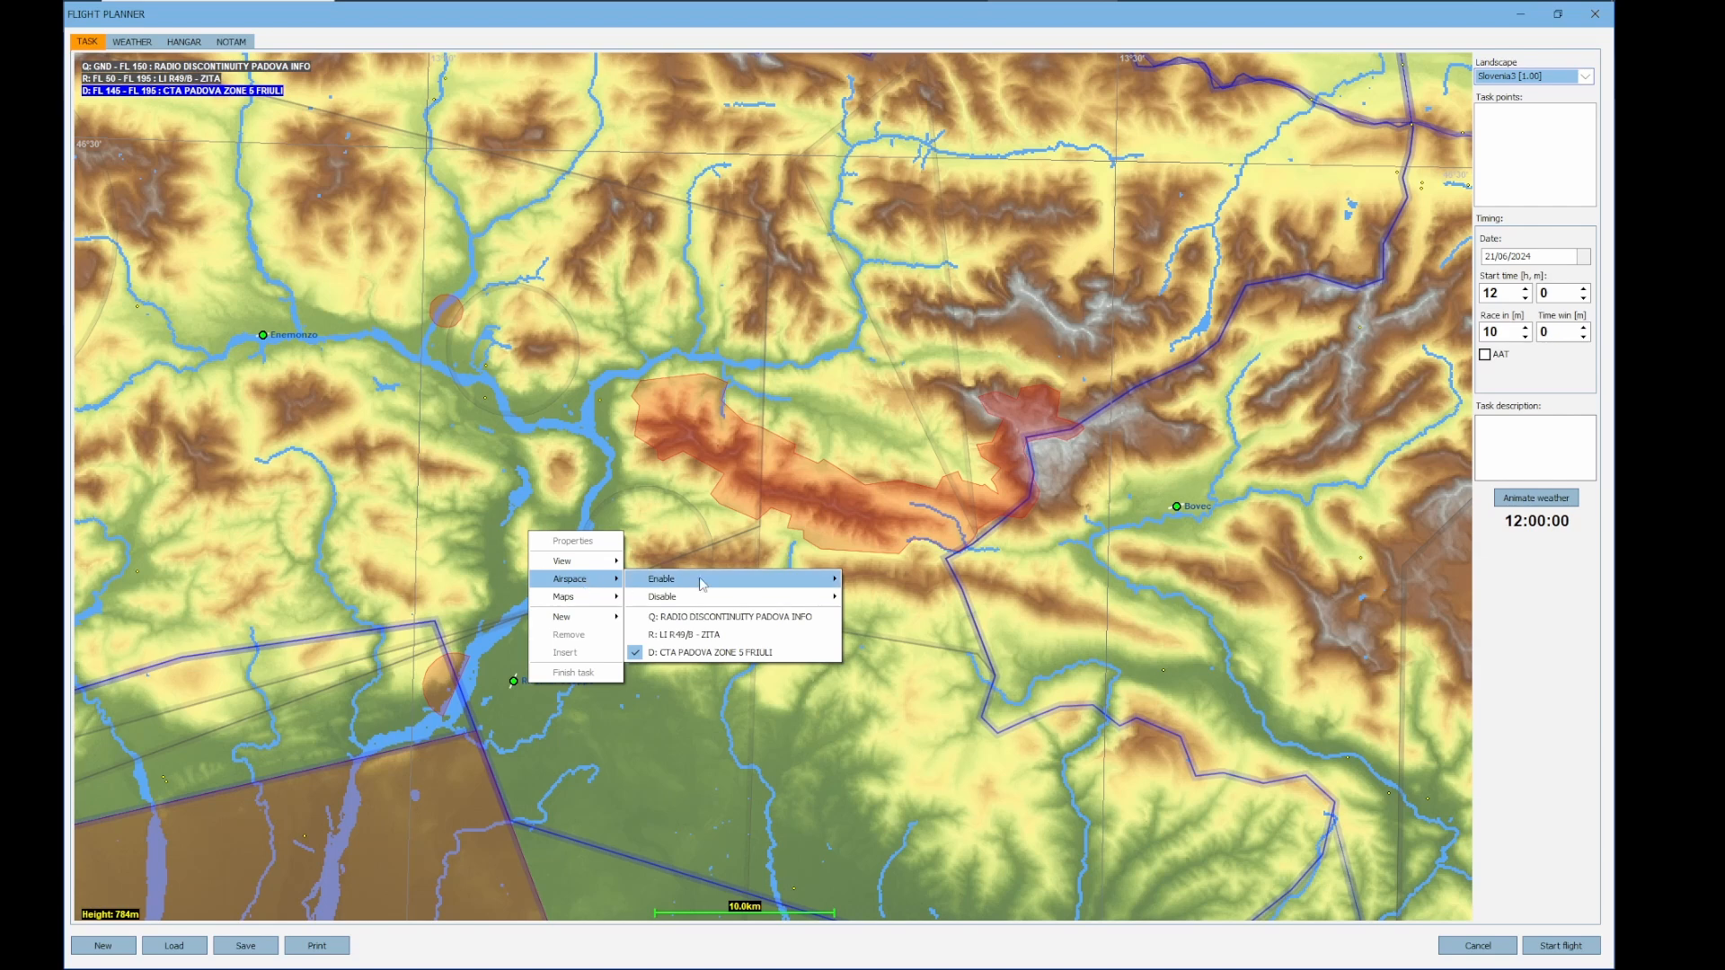
mouse_move(725, 585)
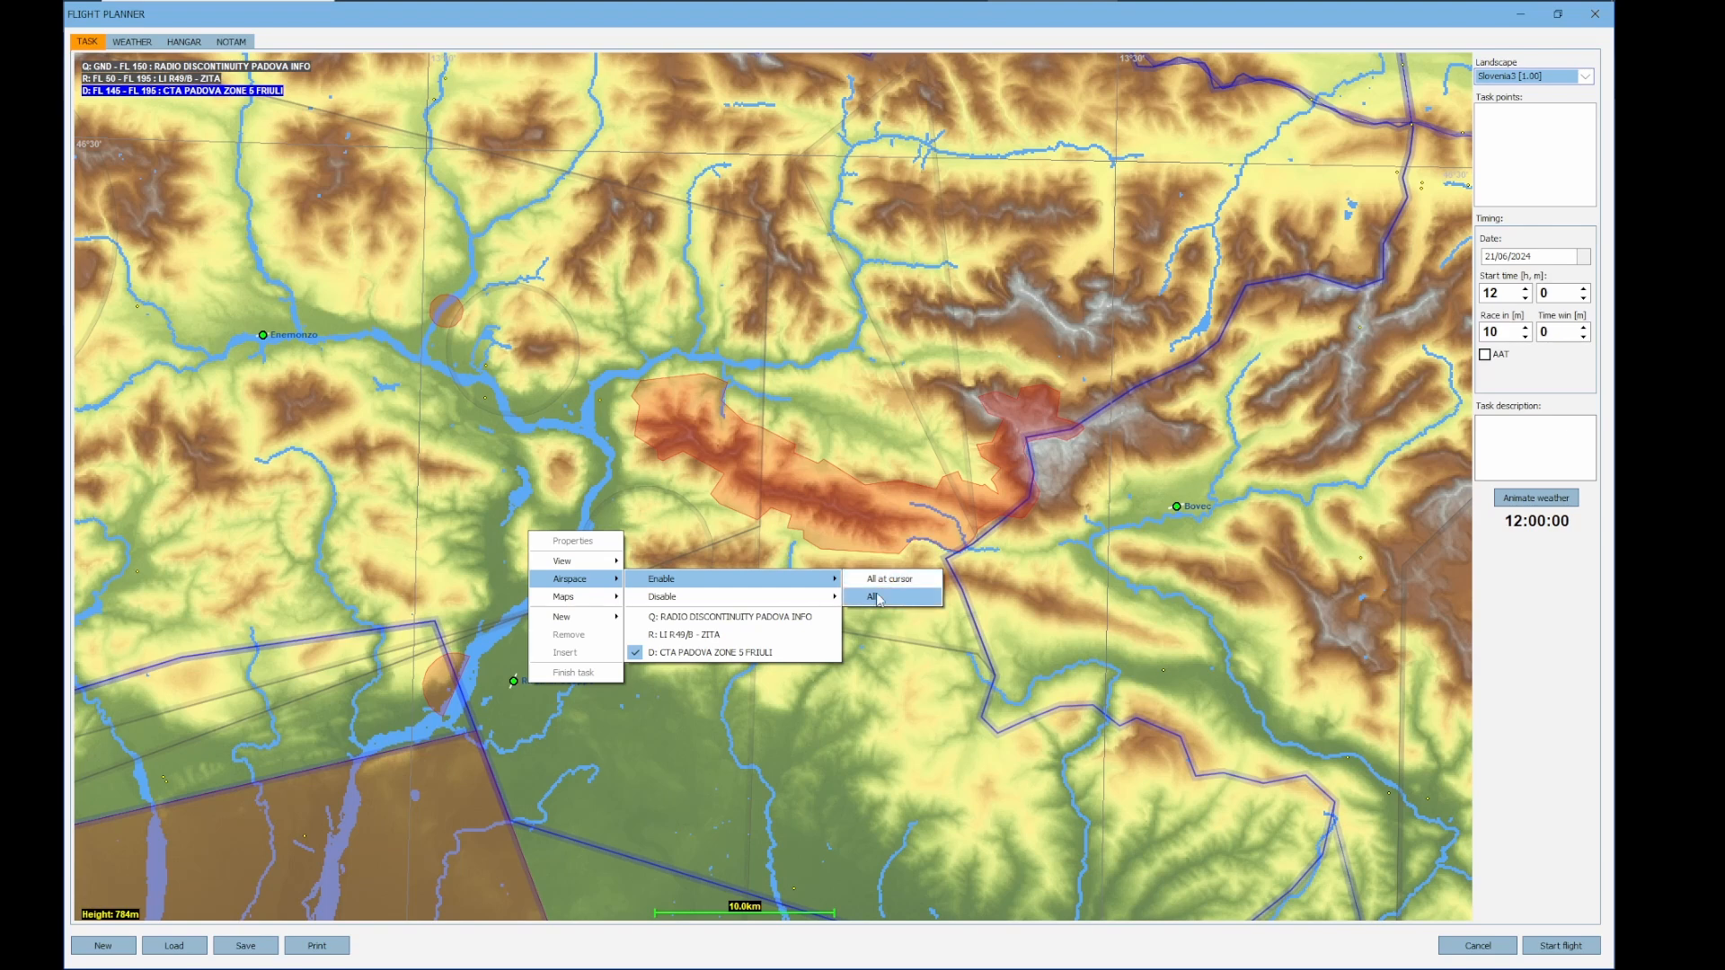
left_click(879, 599)
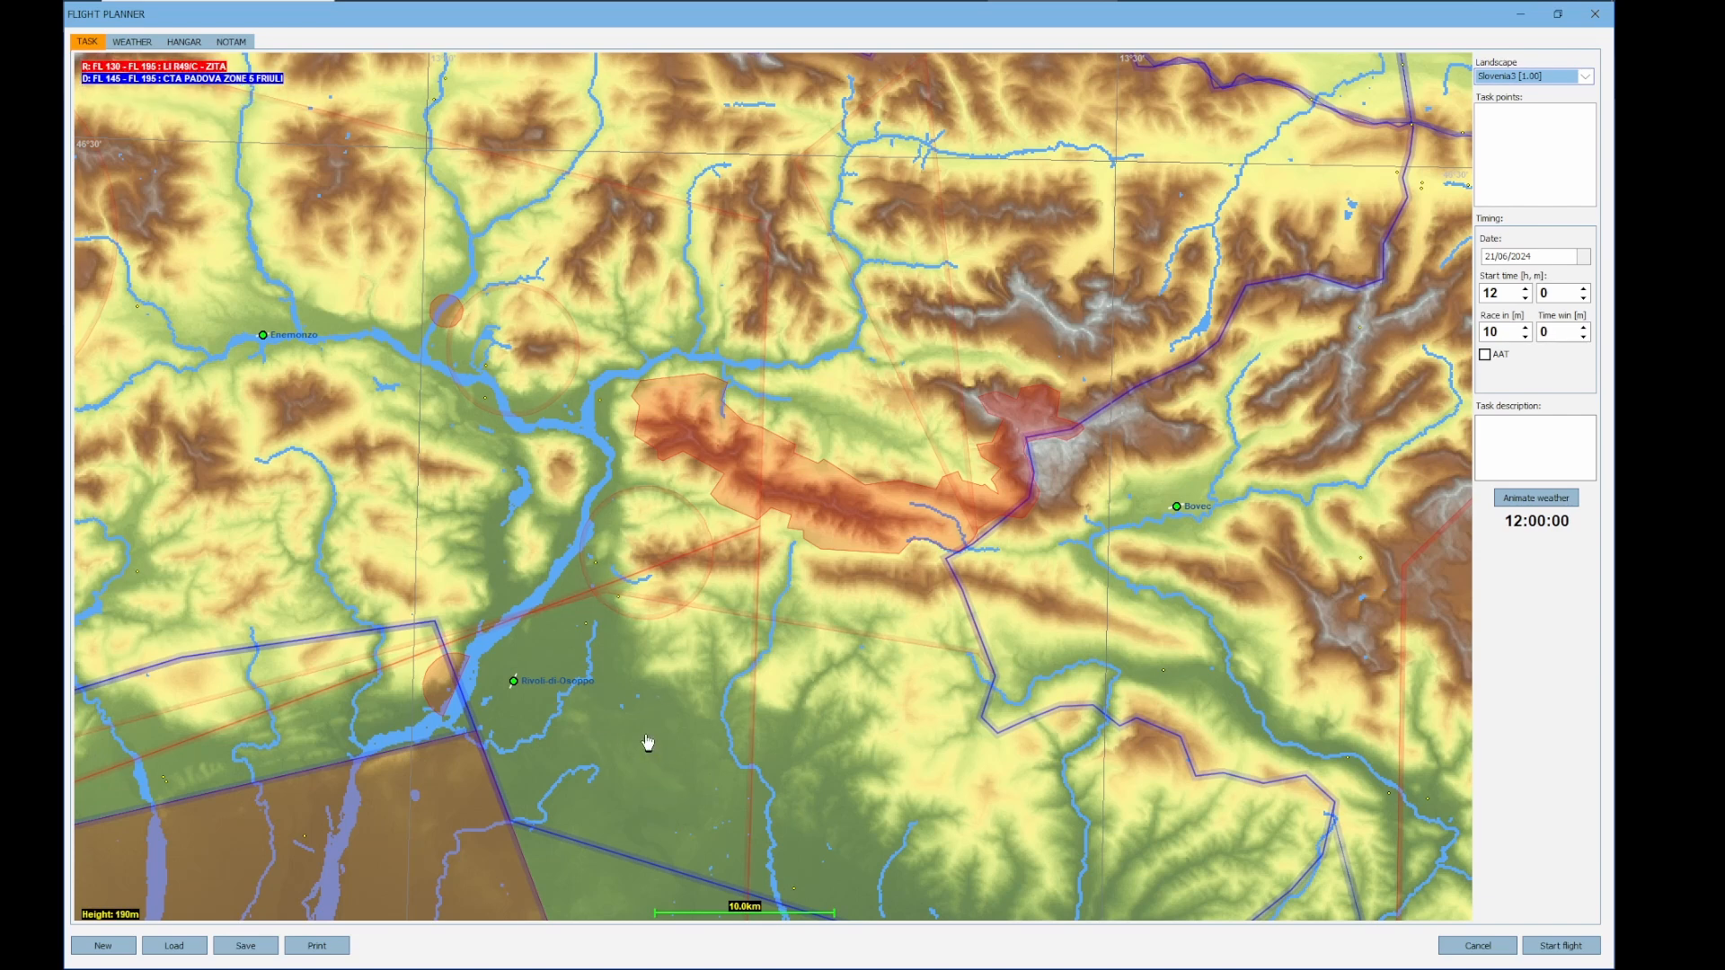
Disable all restricted and dangerous airspaces on the task map
right_click(642, 667)
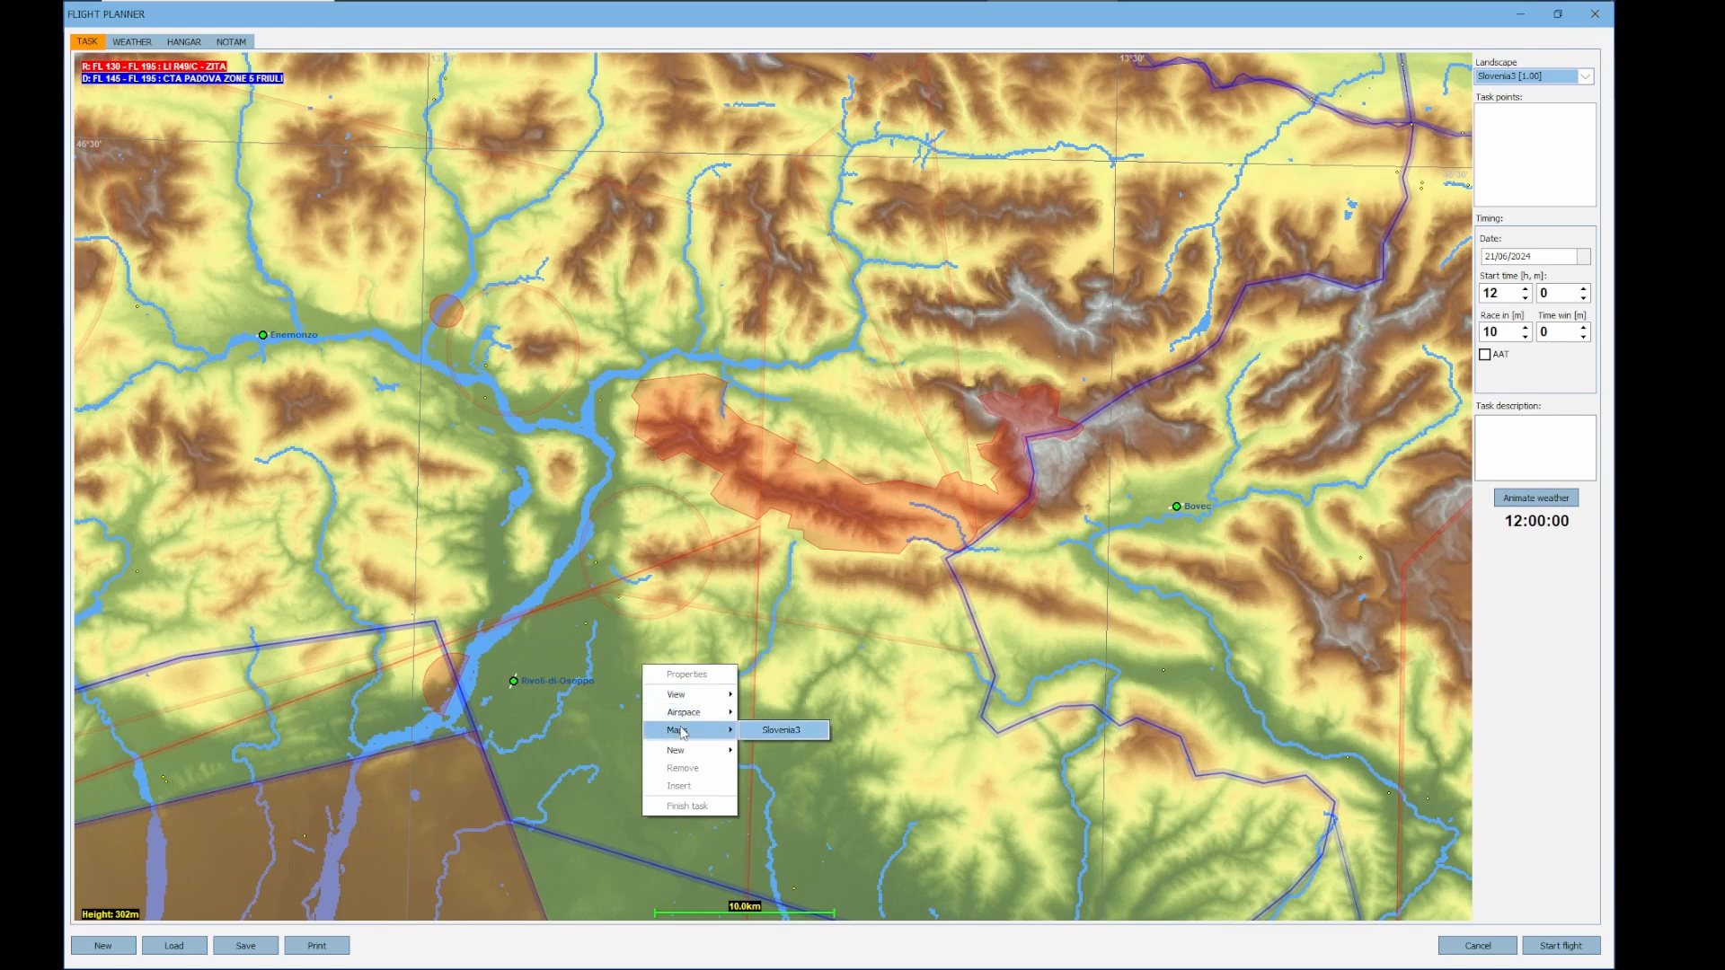
mouse_move(690, 714)
mouse_move(783, 717)
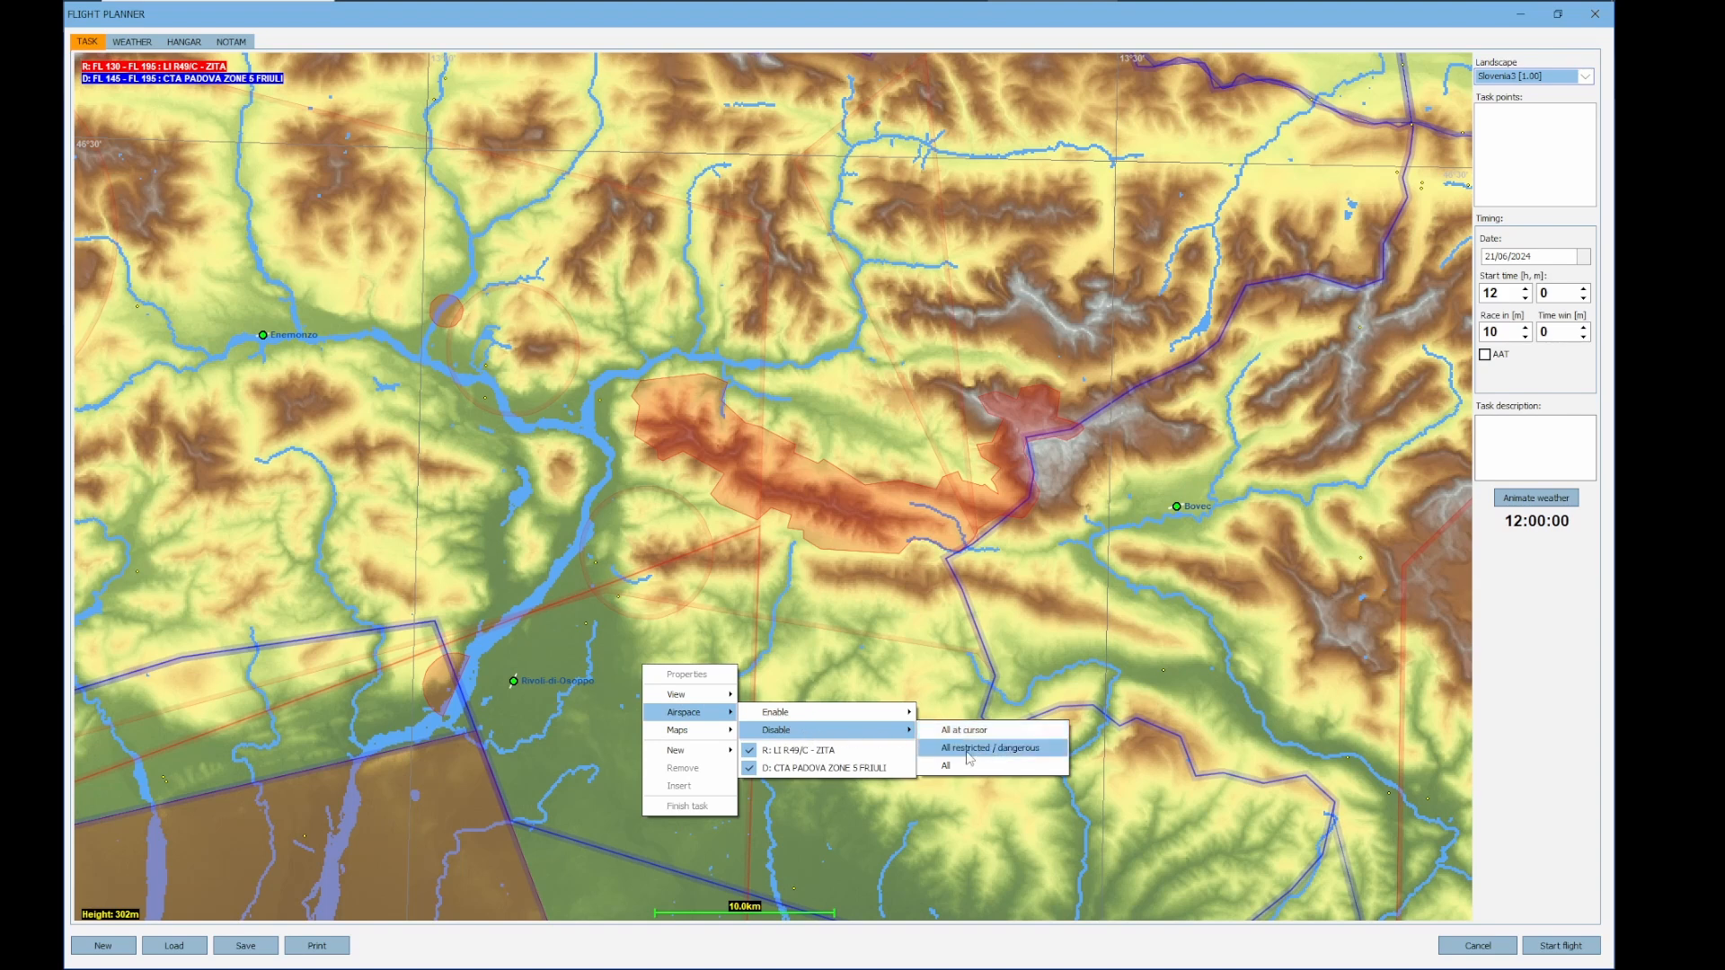
left_click(967, 749)
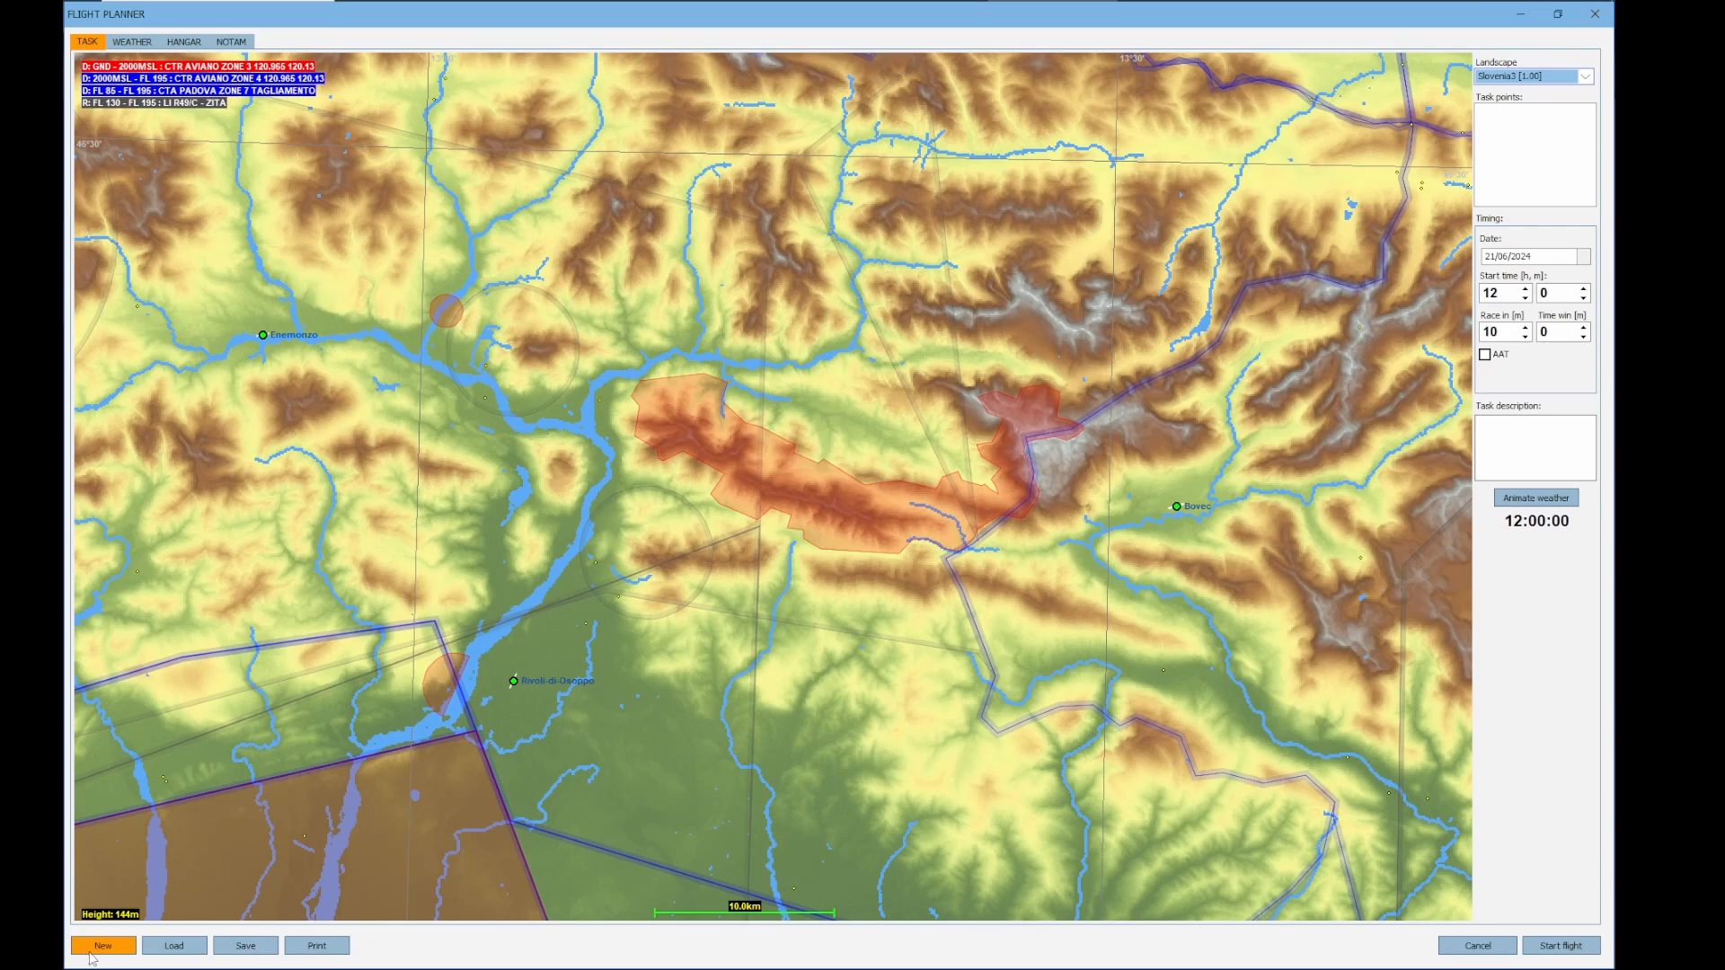
Examine which individual airspaces can be toggled over the valley east of Rivoli di Osoppo and over the brown-shaded Aviano zone
left_click_drag(685, 720, 571, 715)
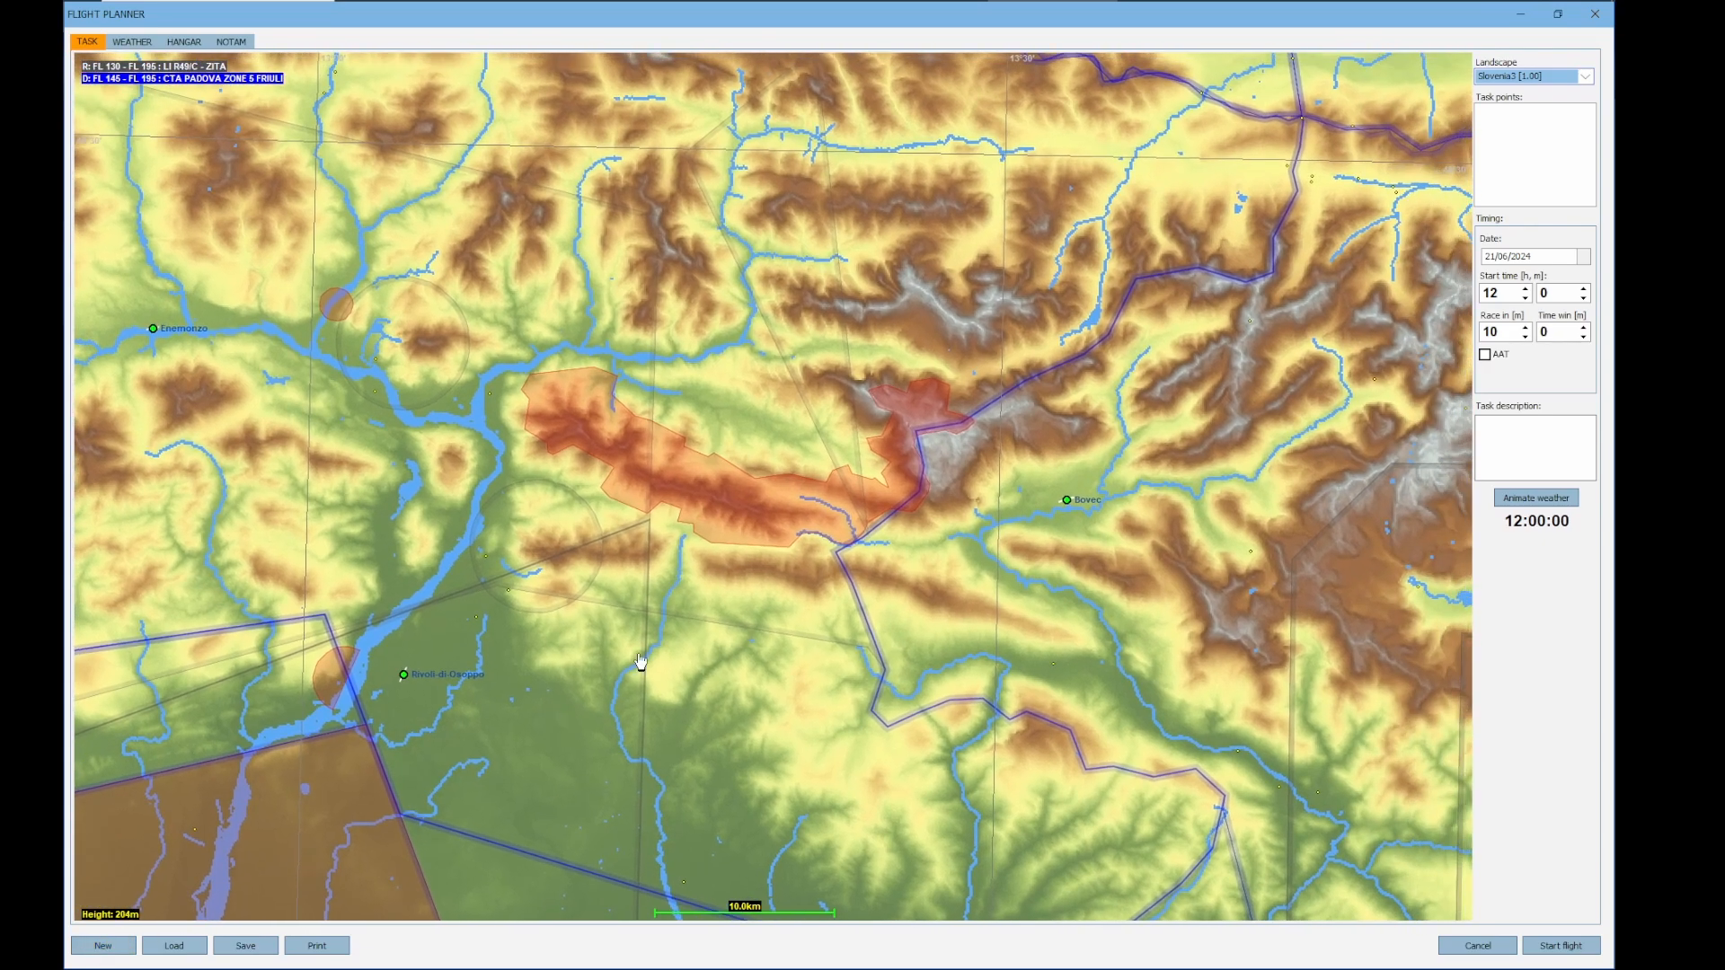
right_click(572, 664)
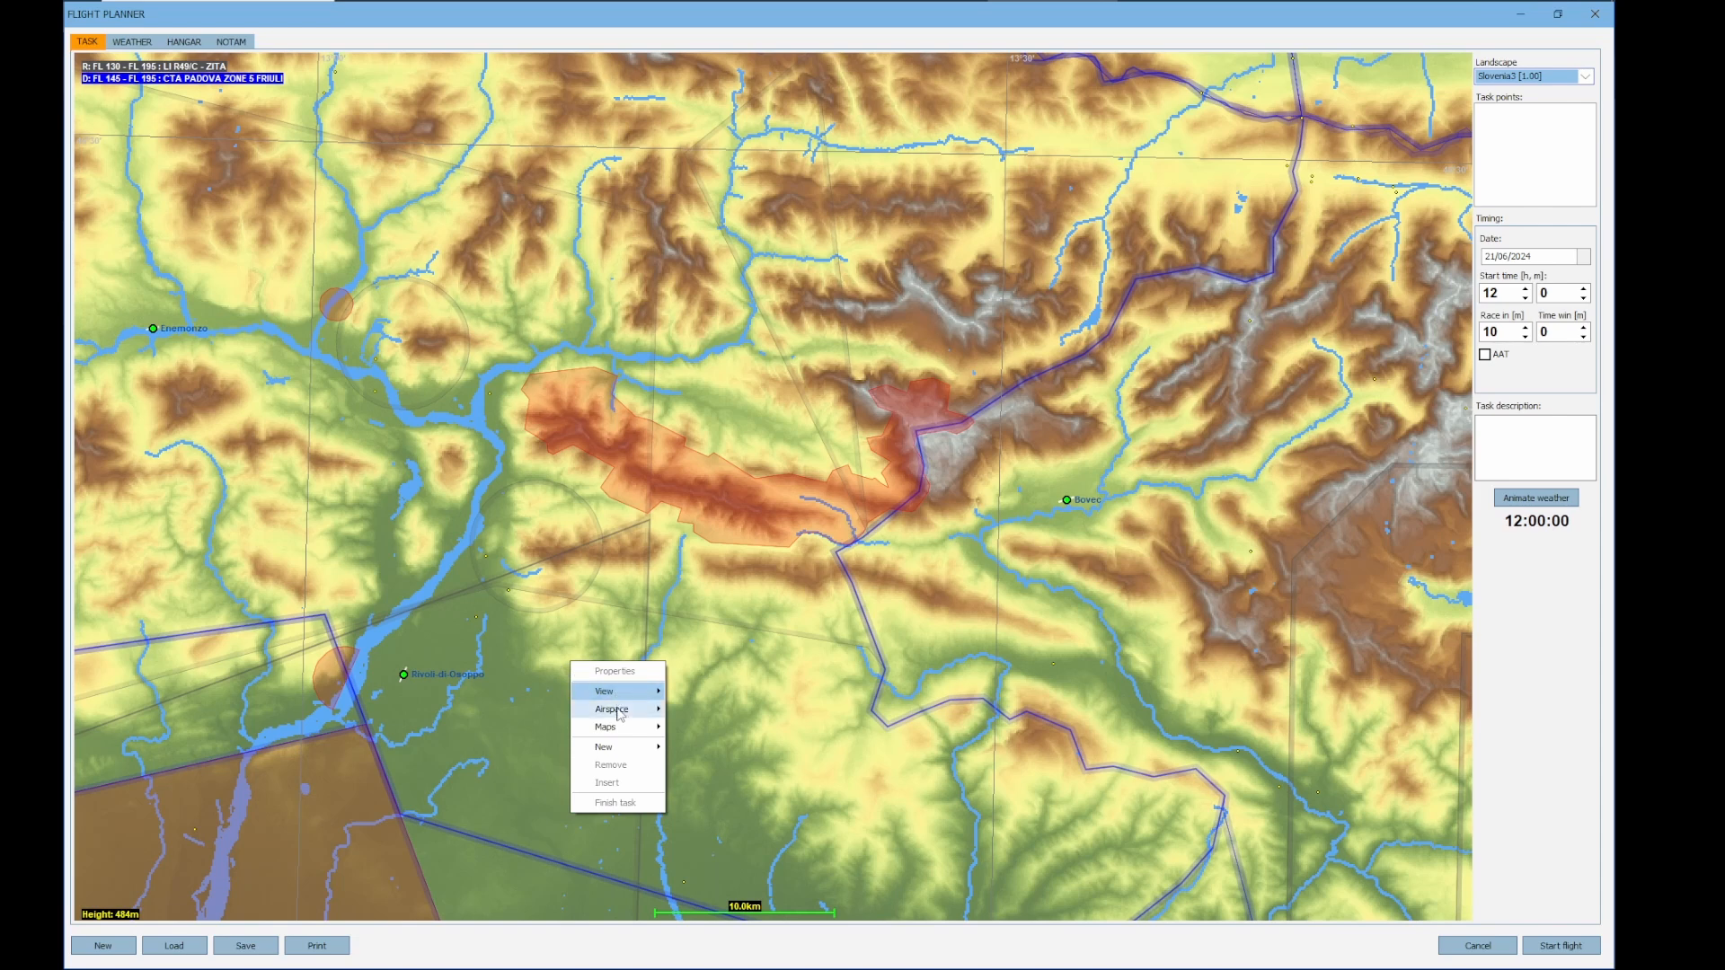
mouse_move(618, 711)
mouse_move(724, 715)
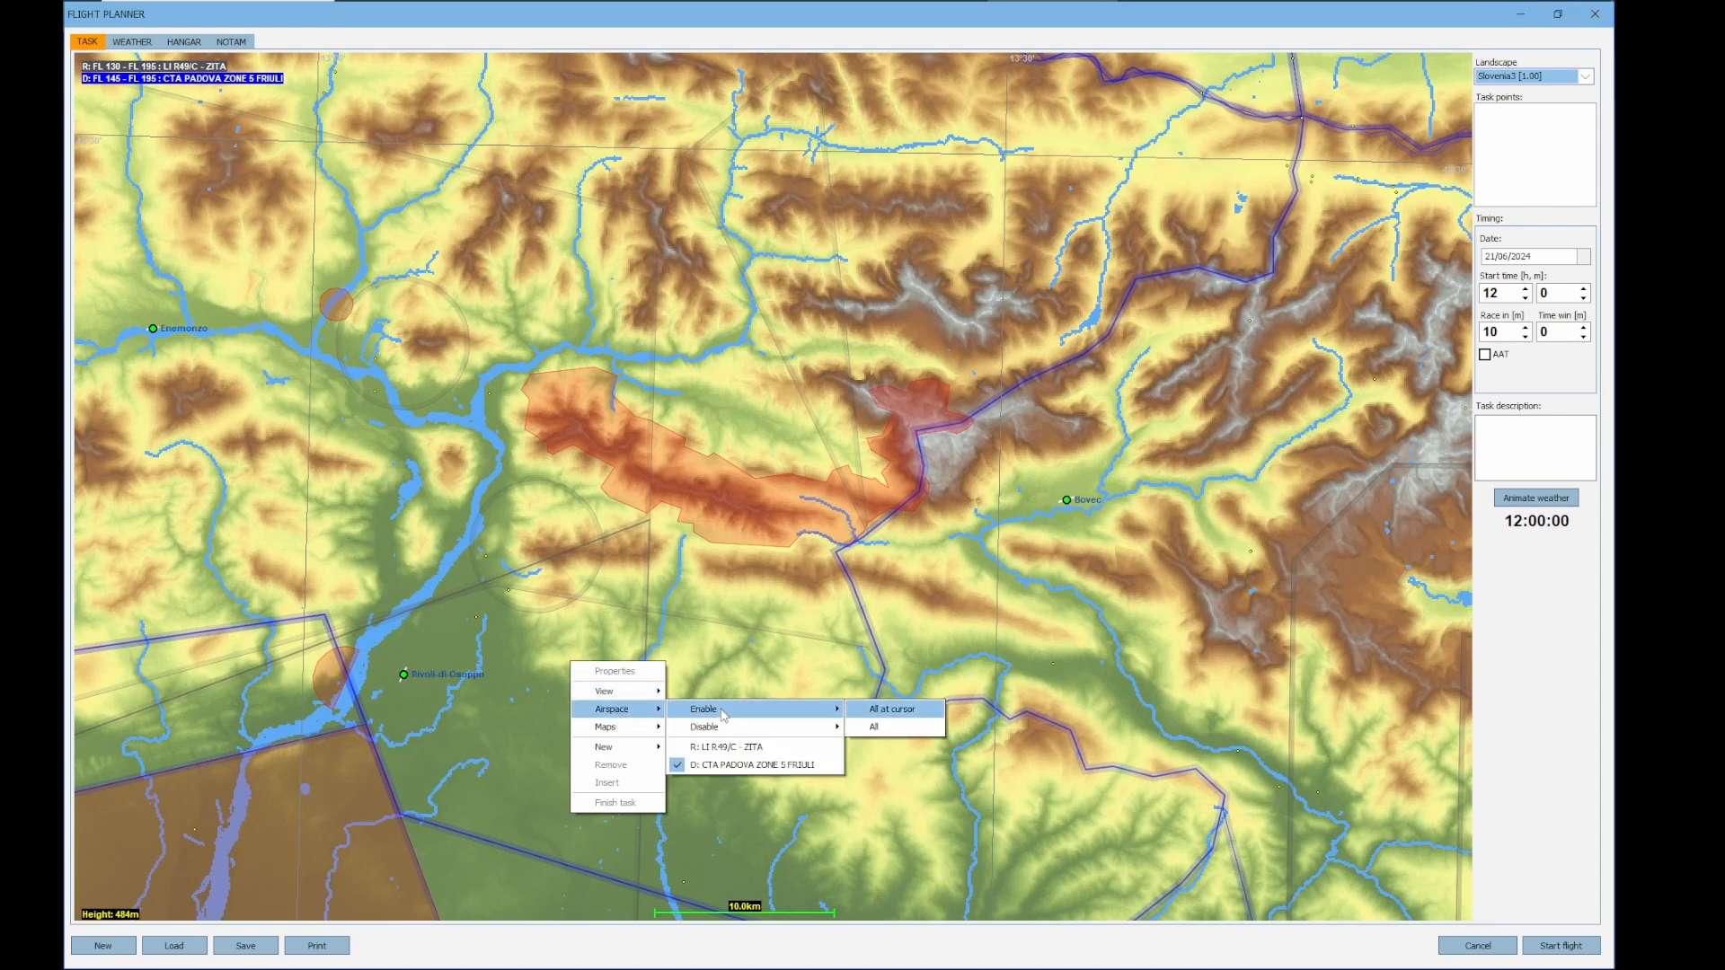
left_click(366, 771)
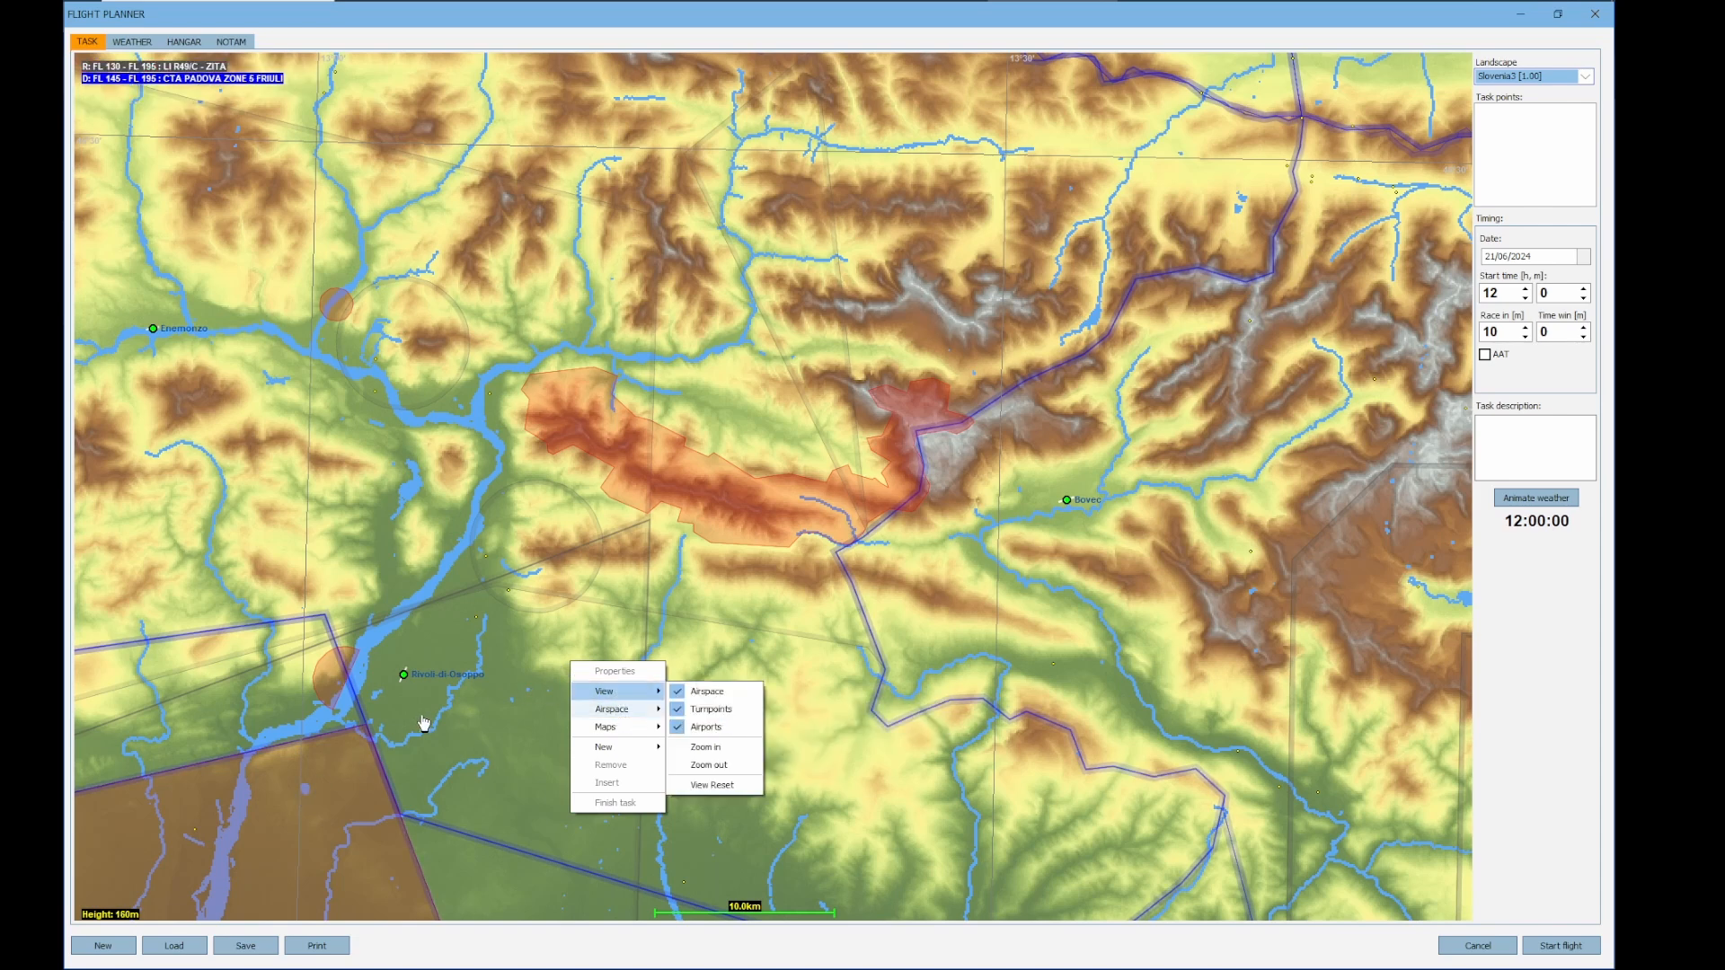
right_click(303, 798)
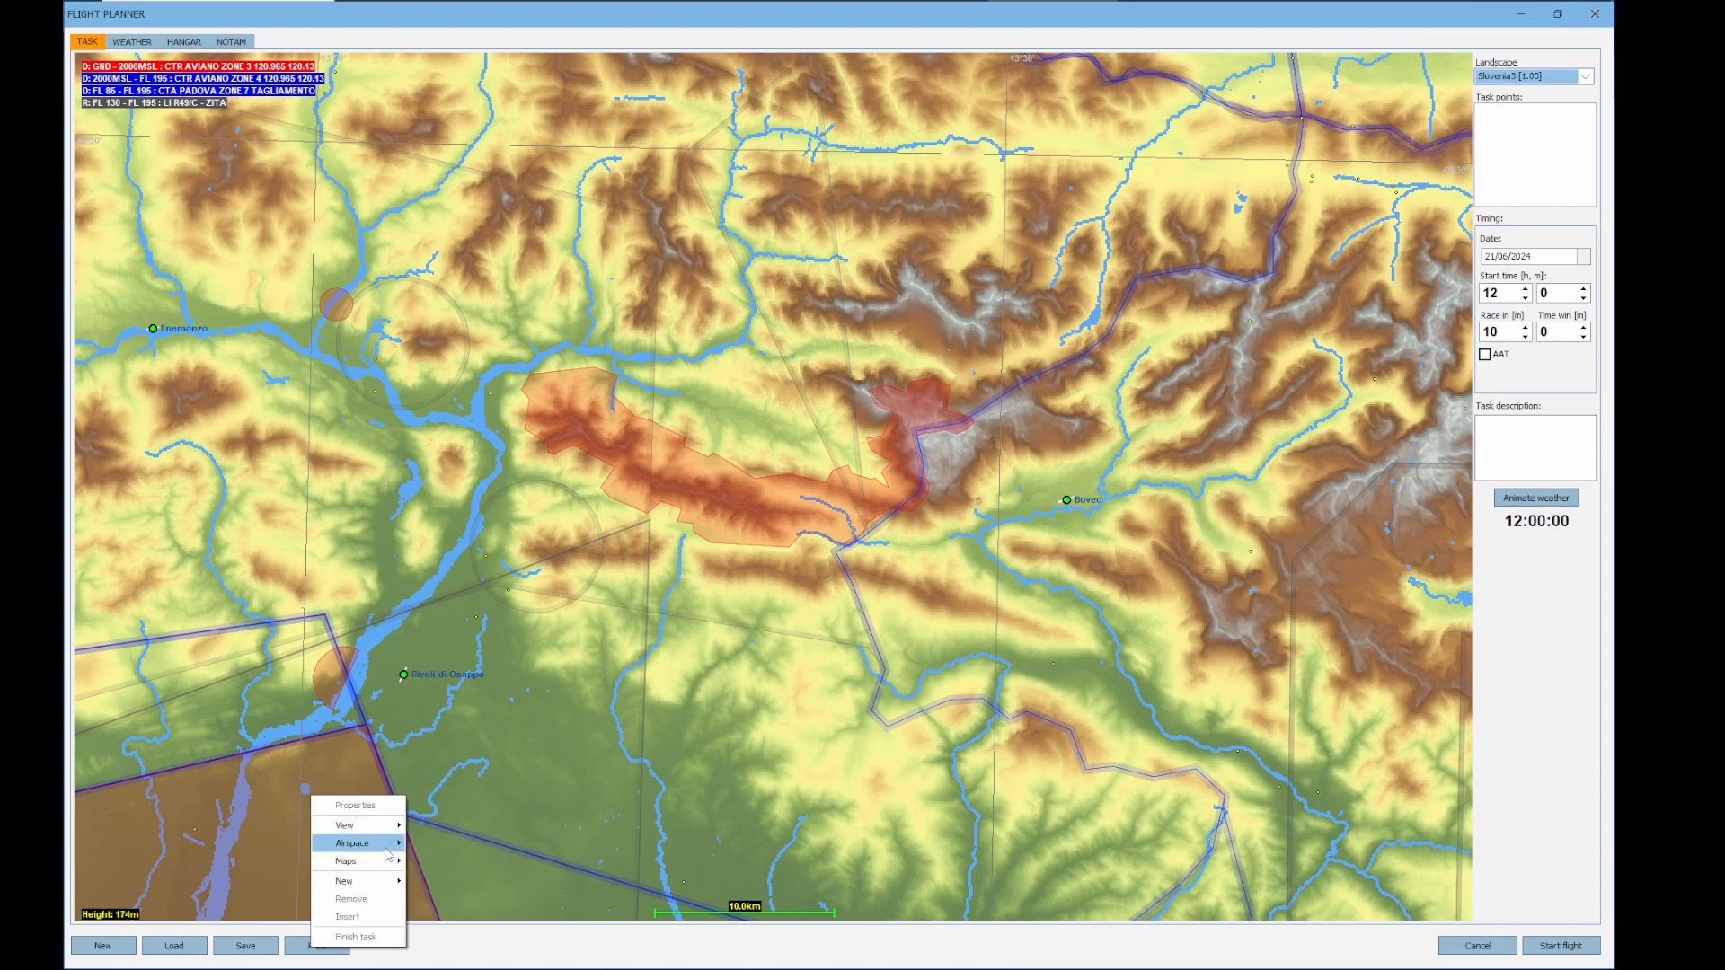
mouse_move(382, 844)
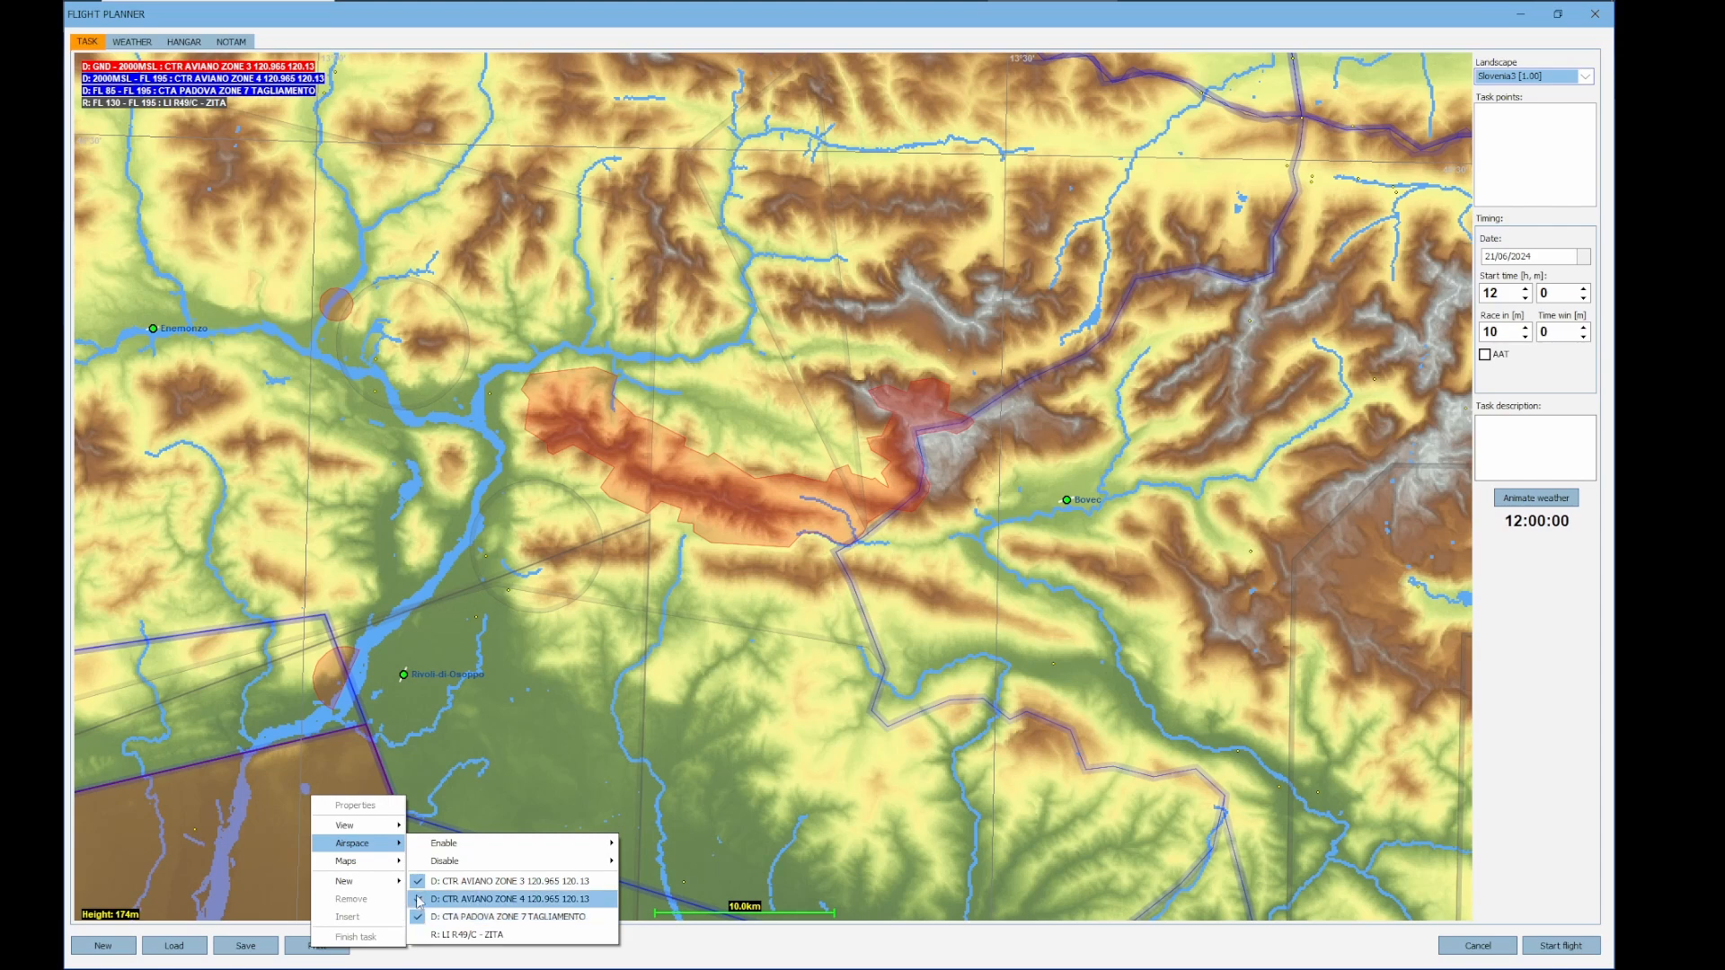
left_click(543, 708)
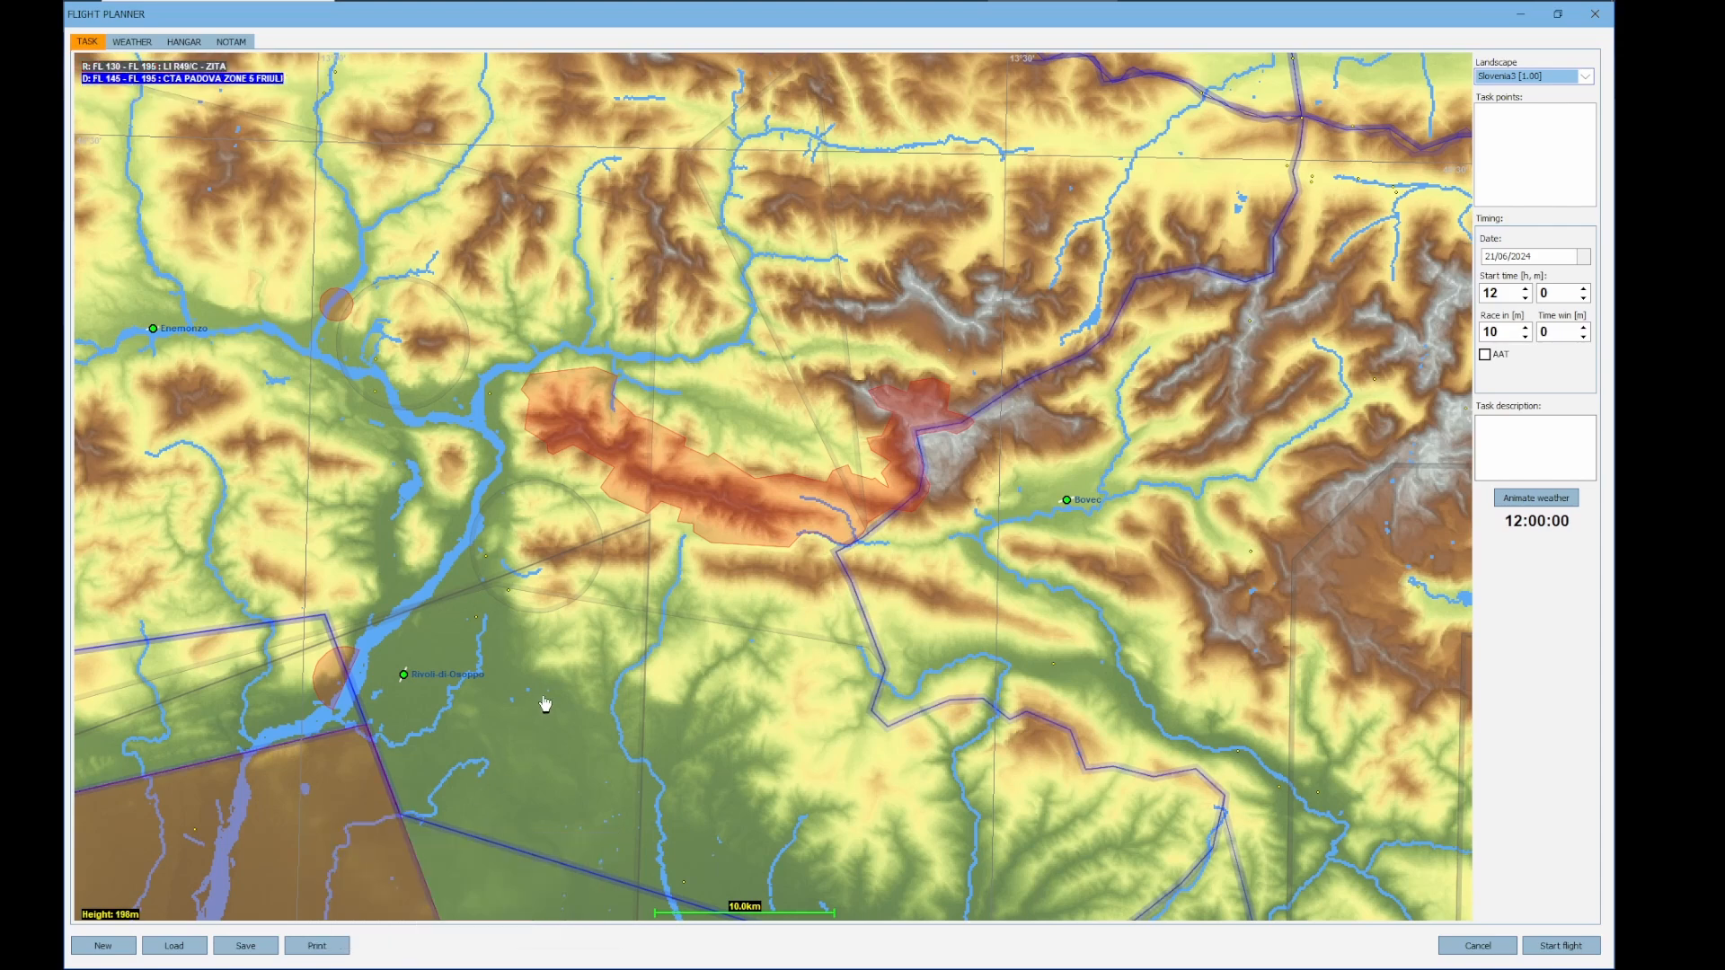
Disable every airspace on the task map
left_click_drag(579, 677, 509, 719)
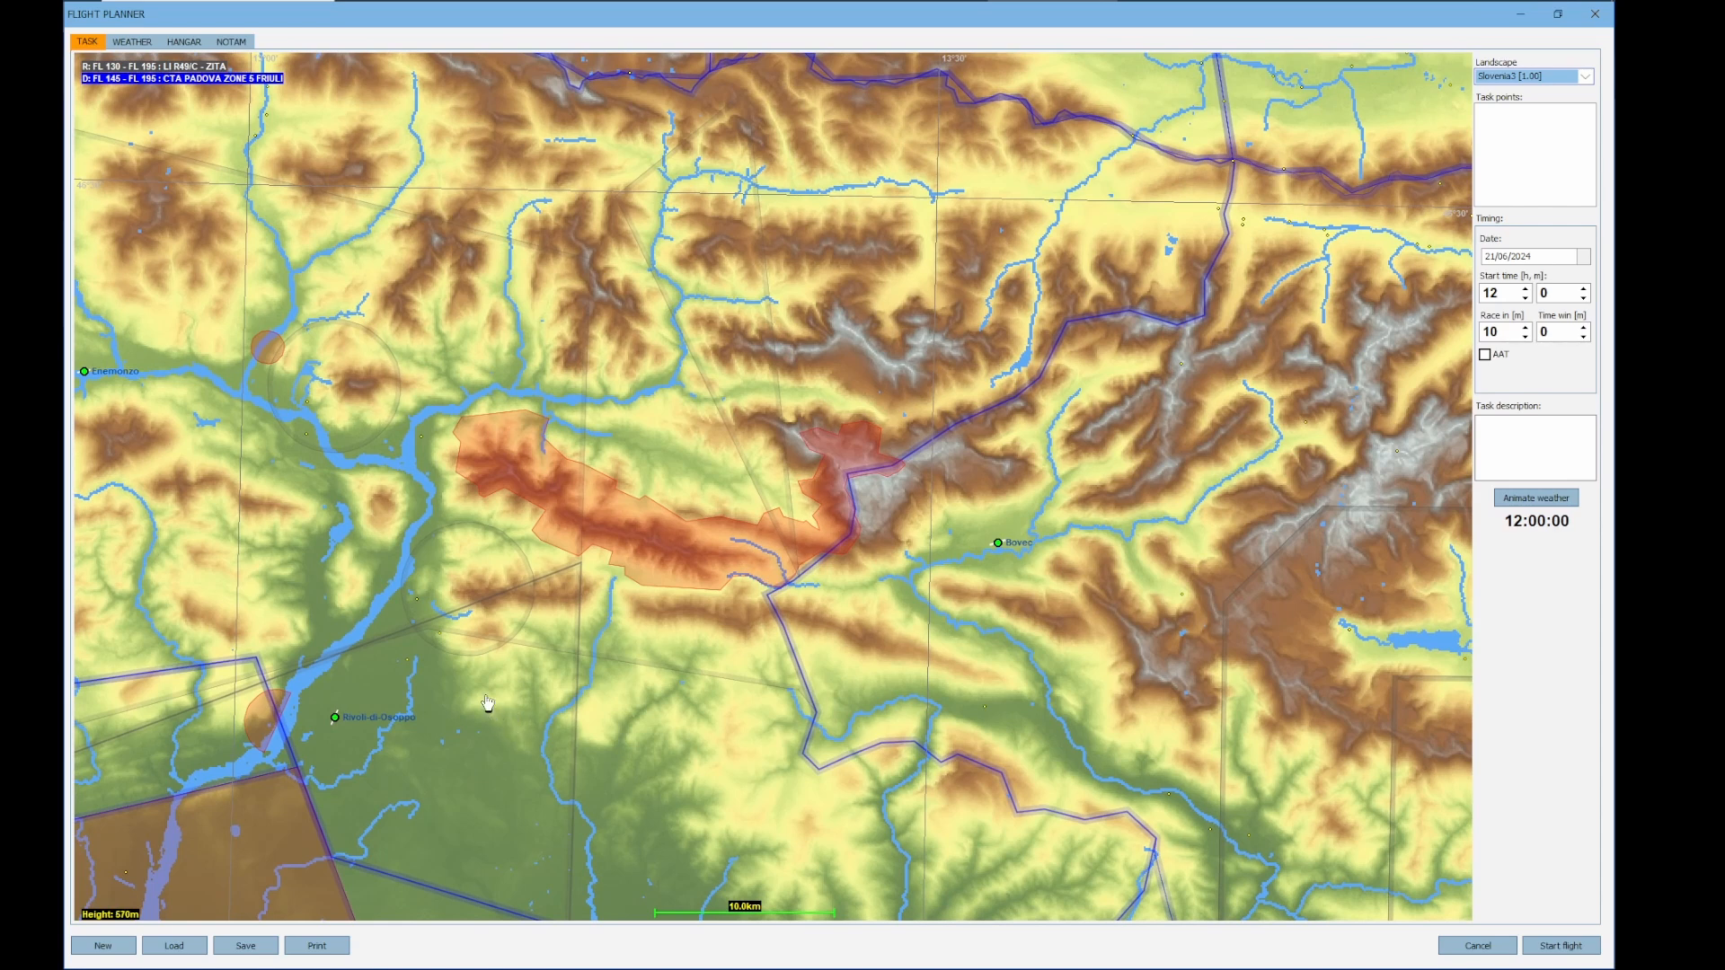
right_click(486, 702)
mouse_move(550, 738)
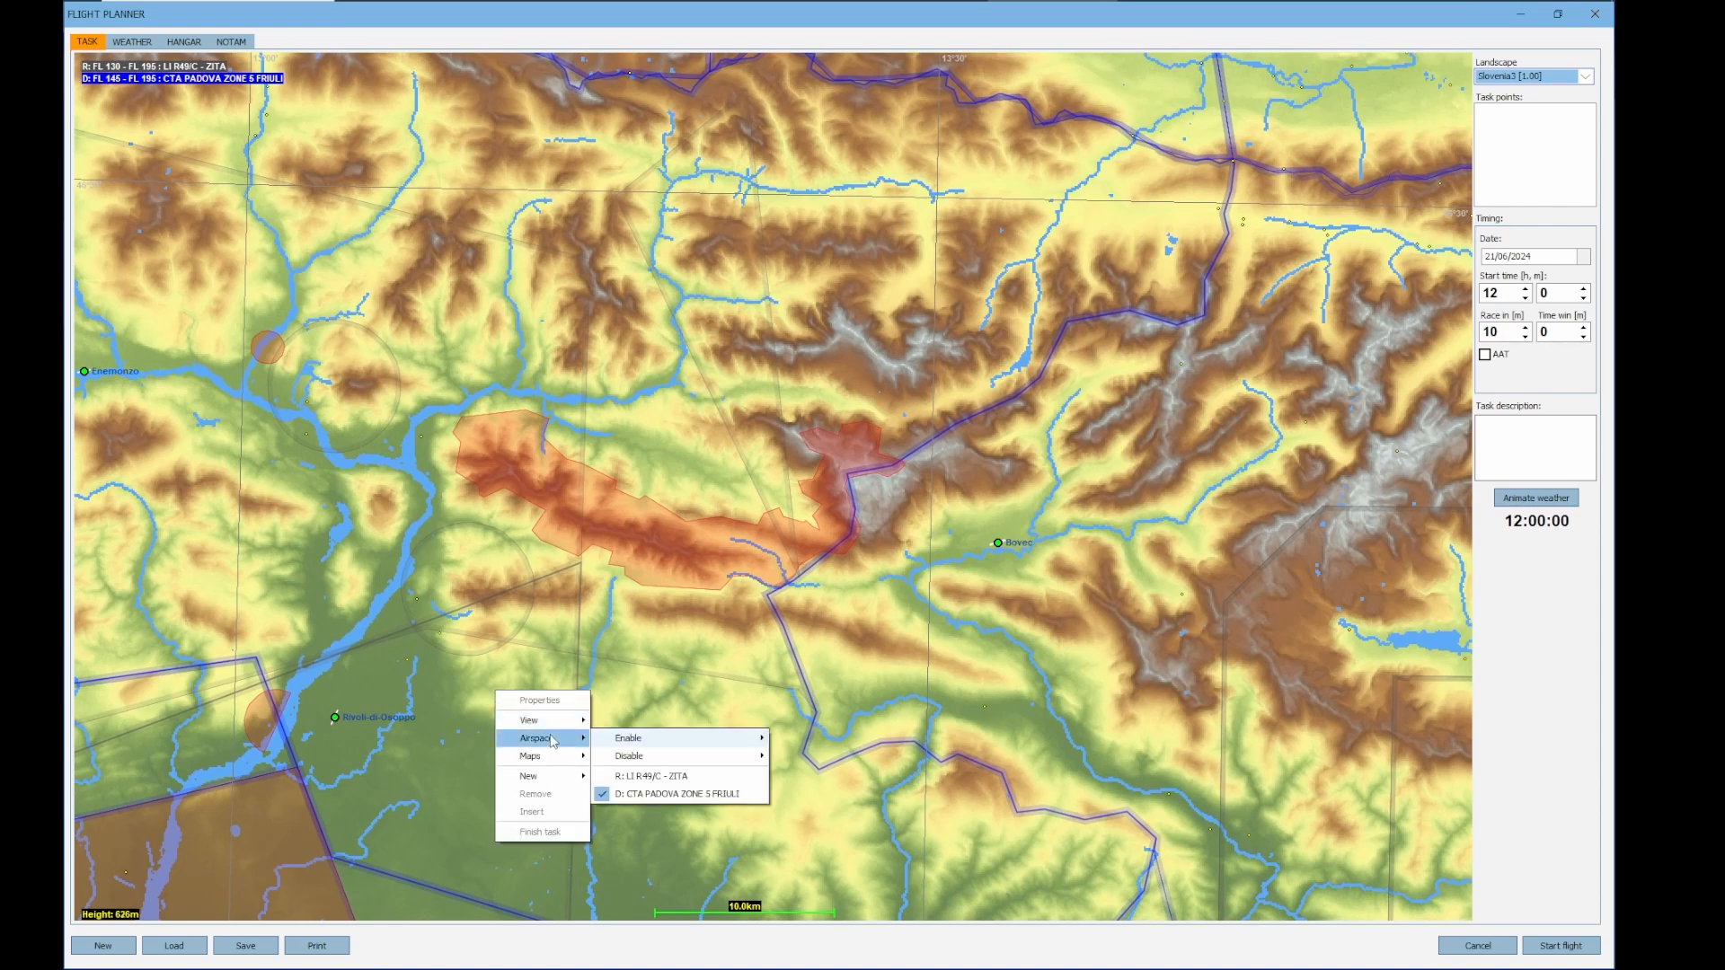
mouse_move(636, 760)
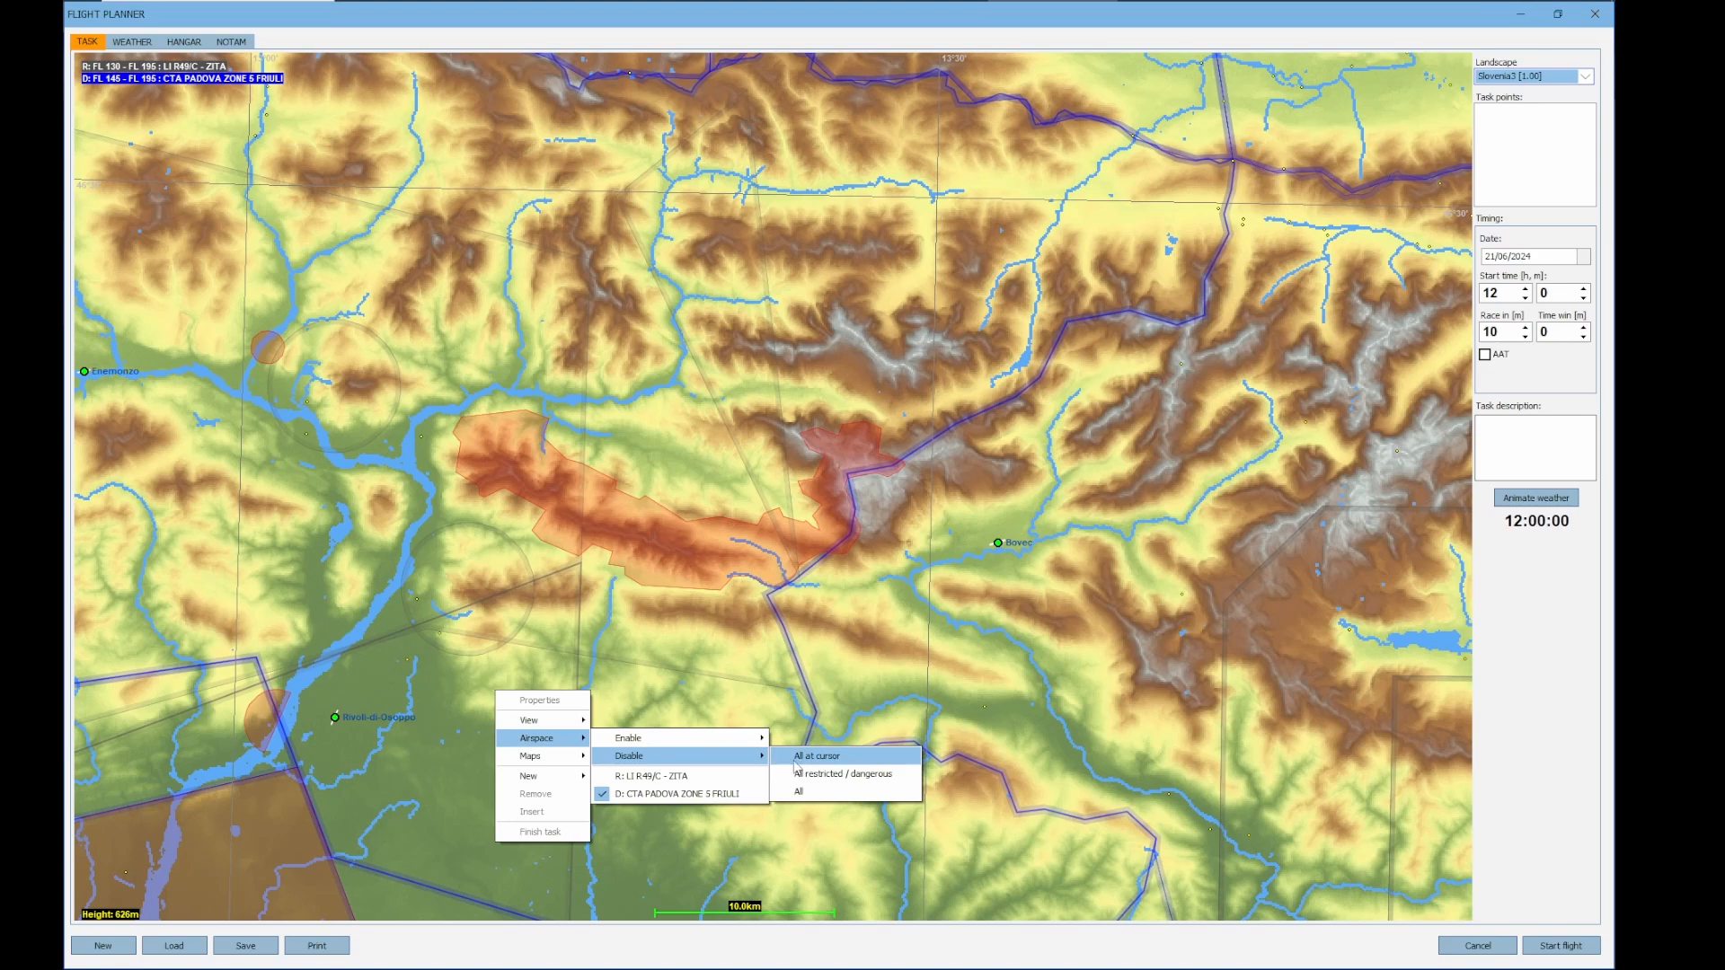
left_click(810, 795)
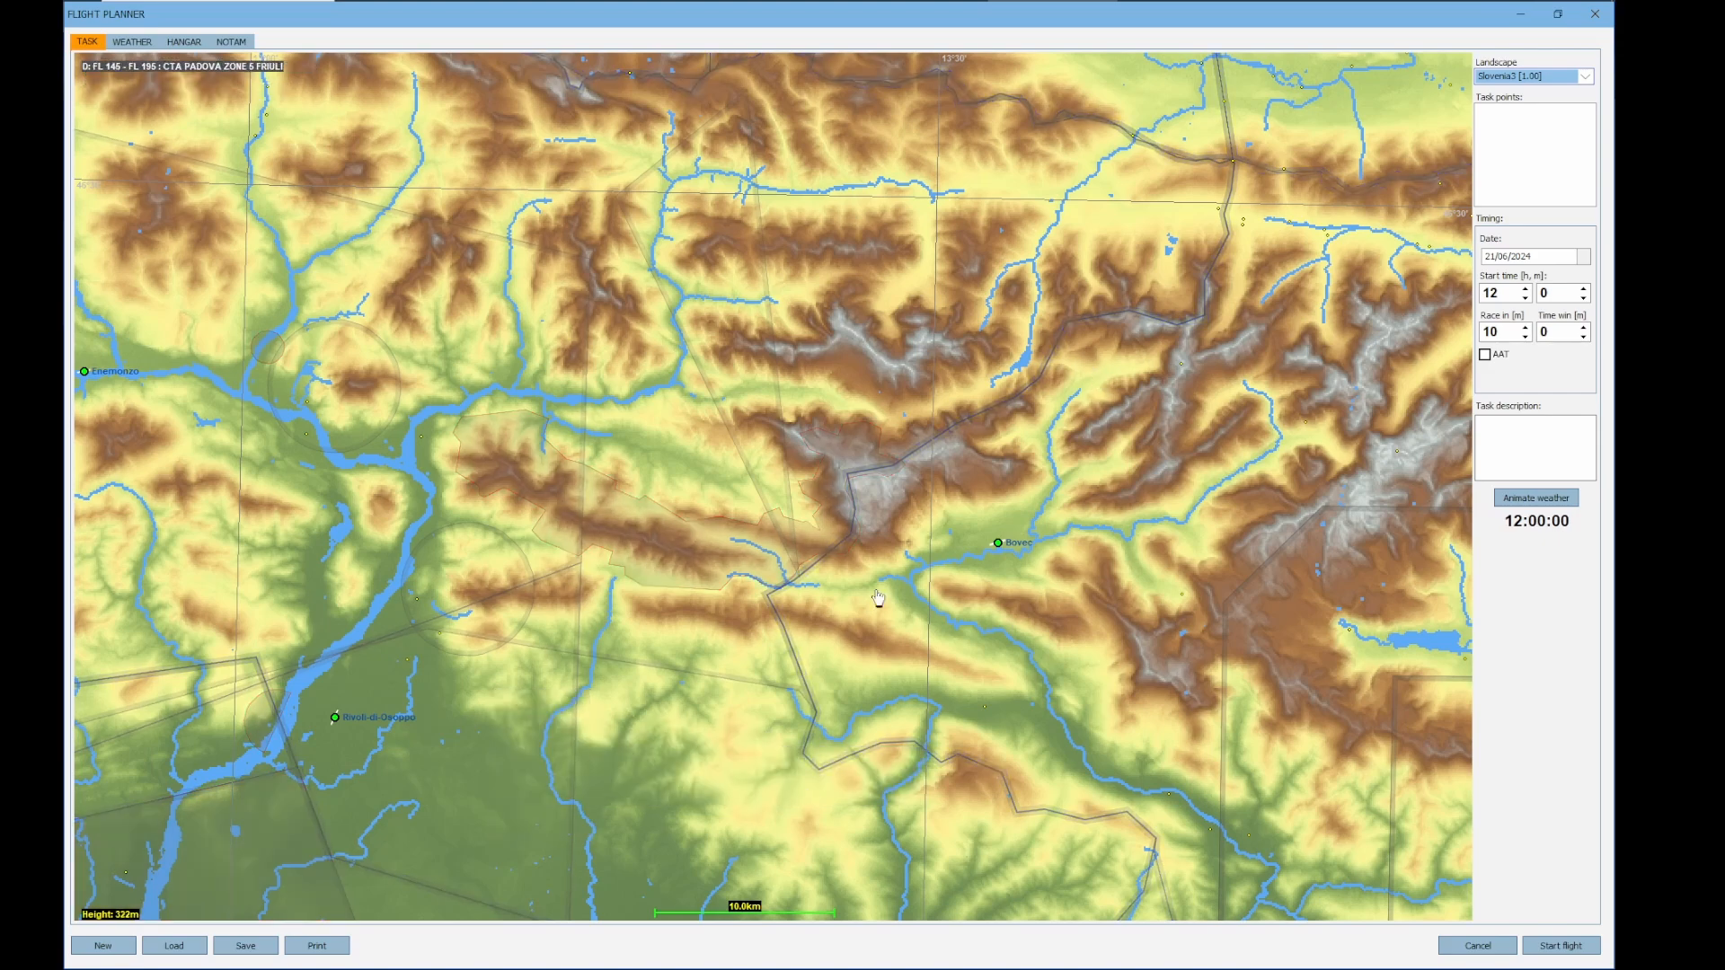
Turn all airspaces on the map back on
left_click_drag(482, 704, 506, 753)
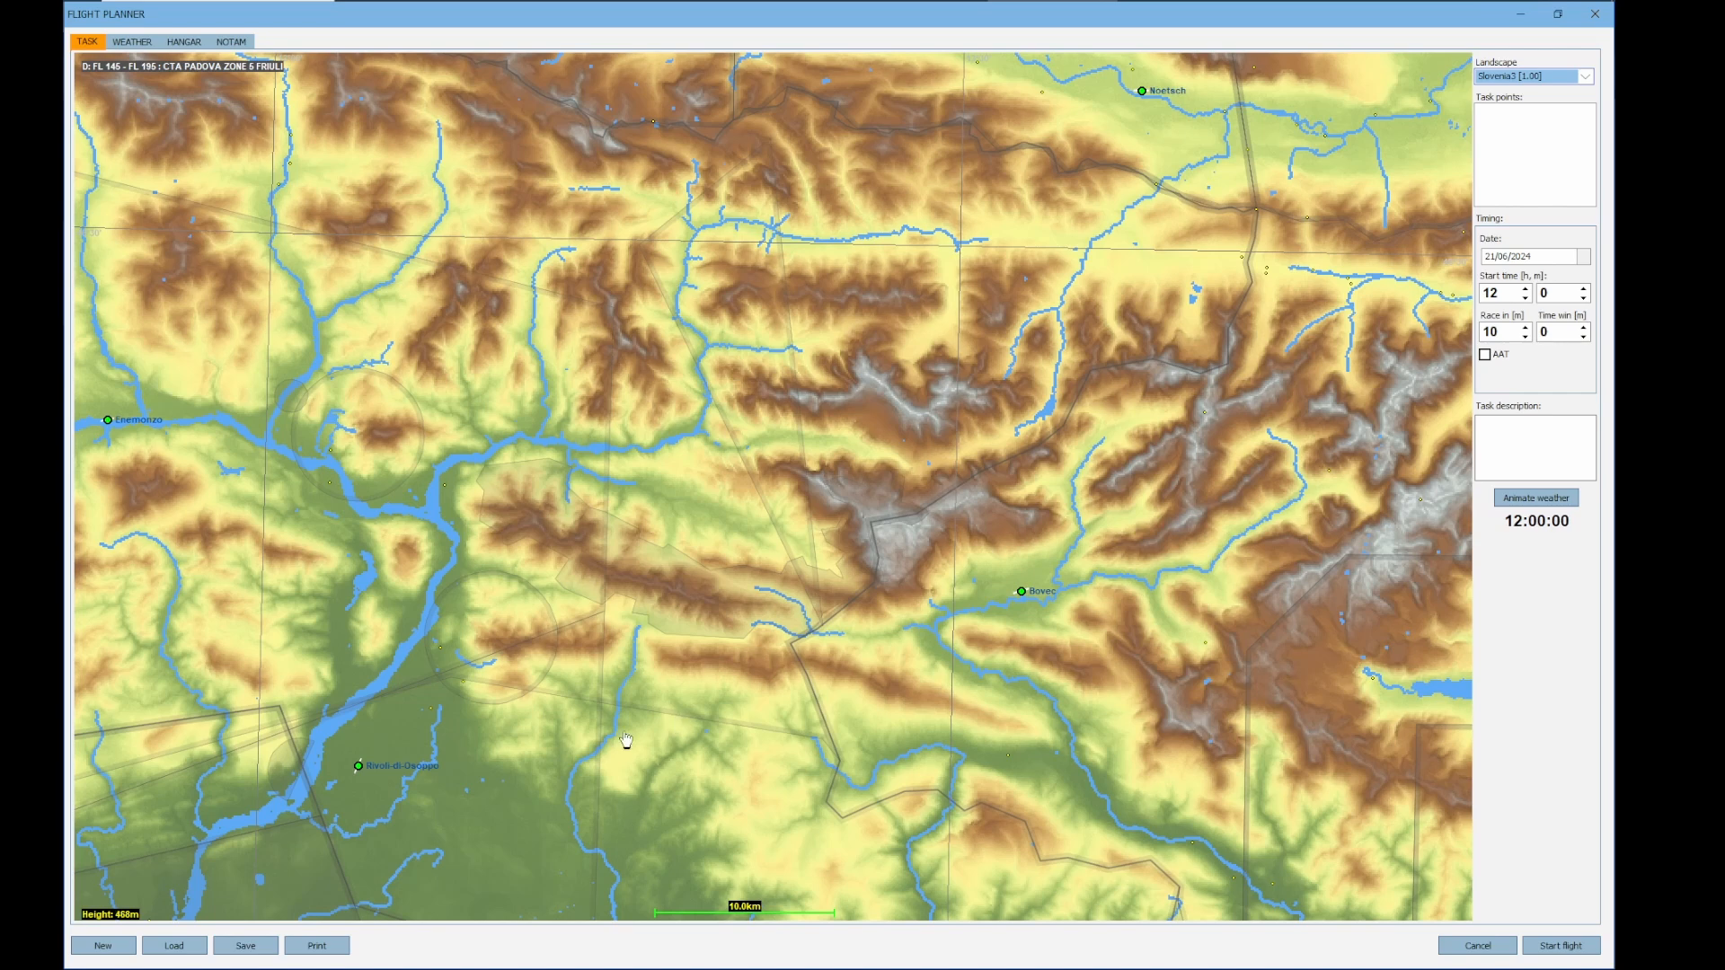
right_click(505, 754)
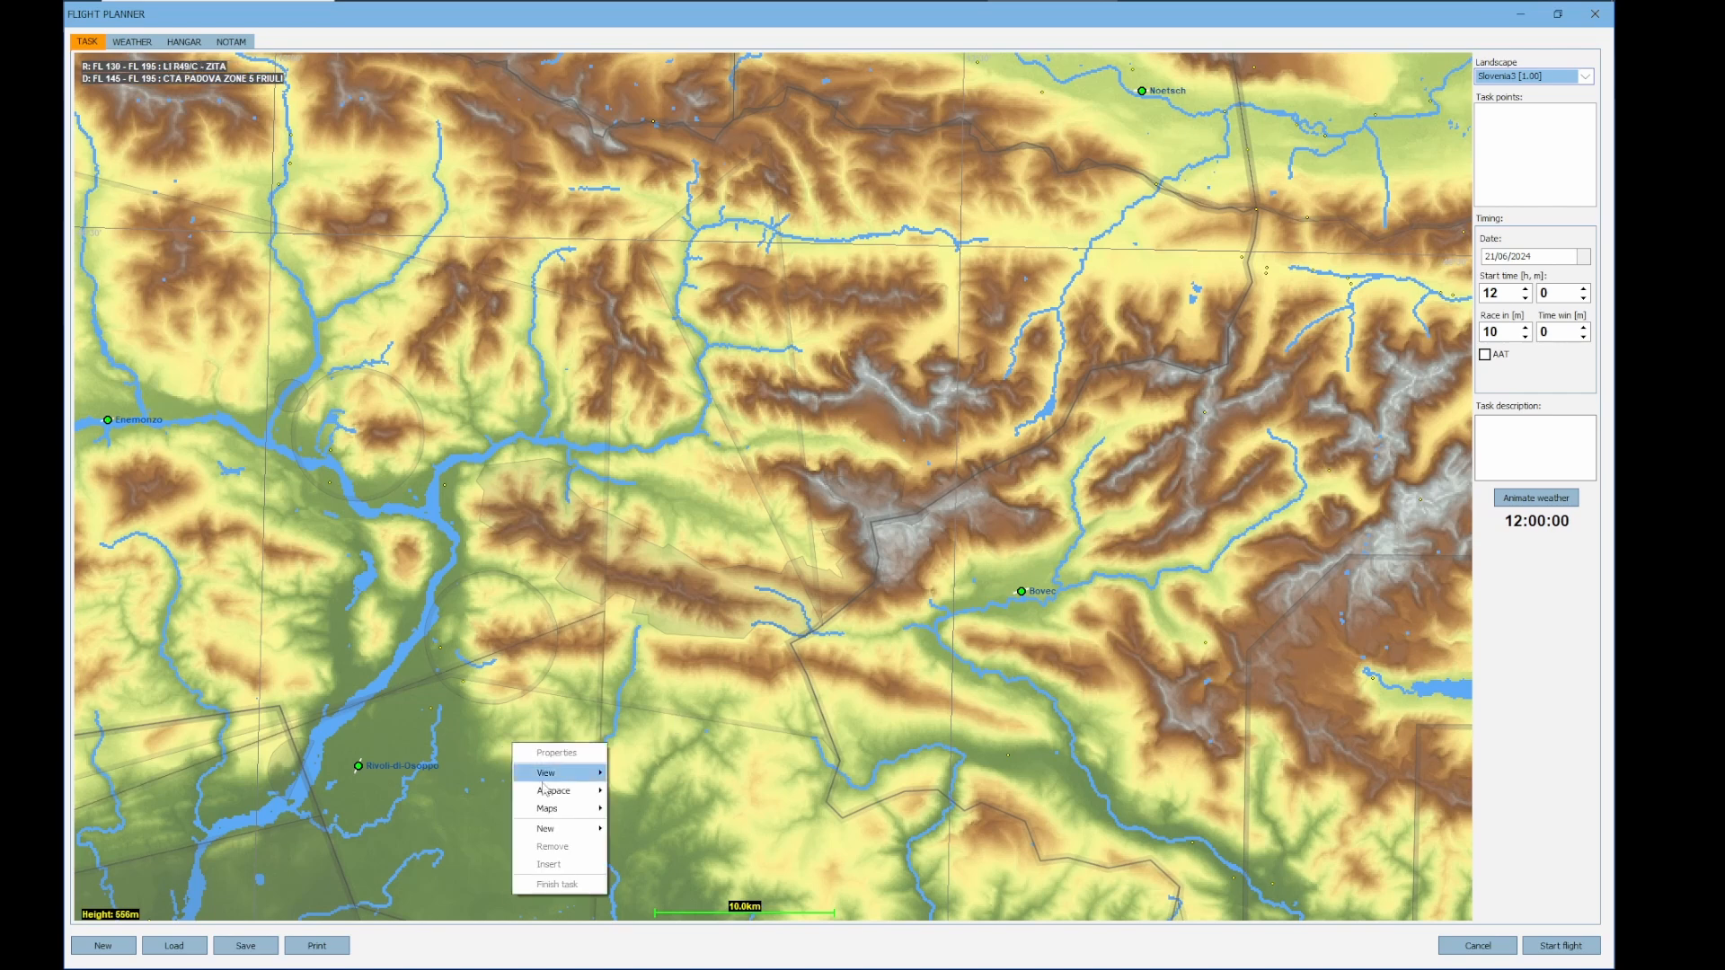
mouse_move(550, 792)
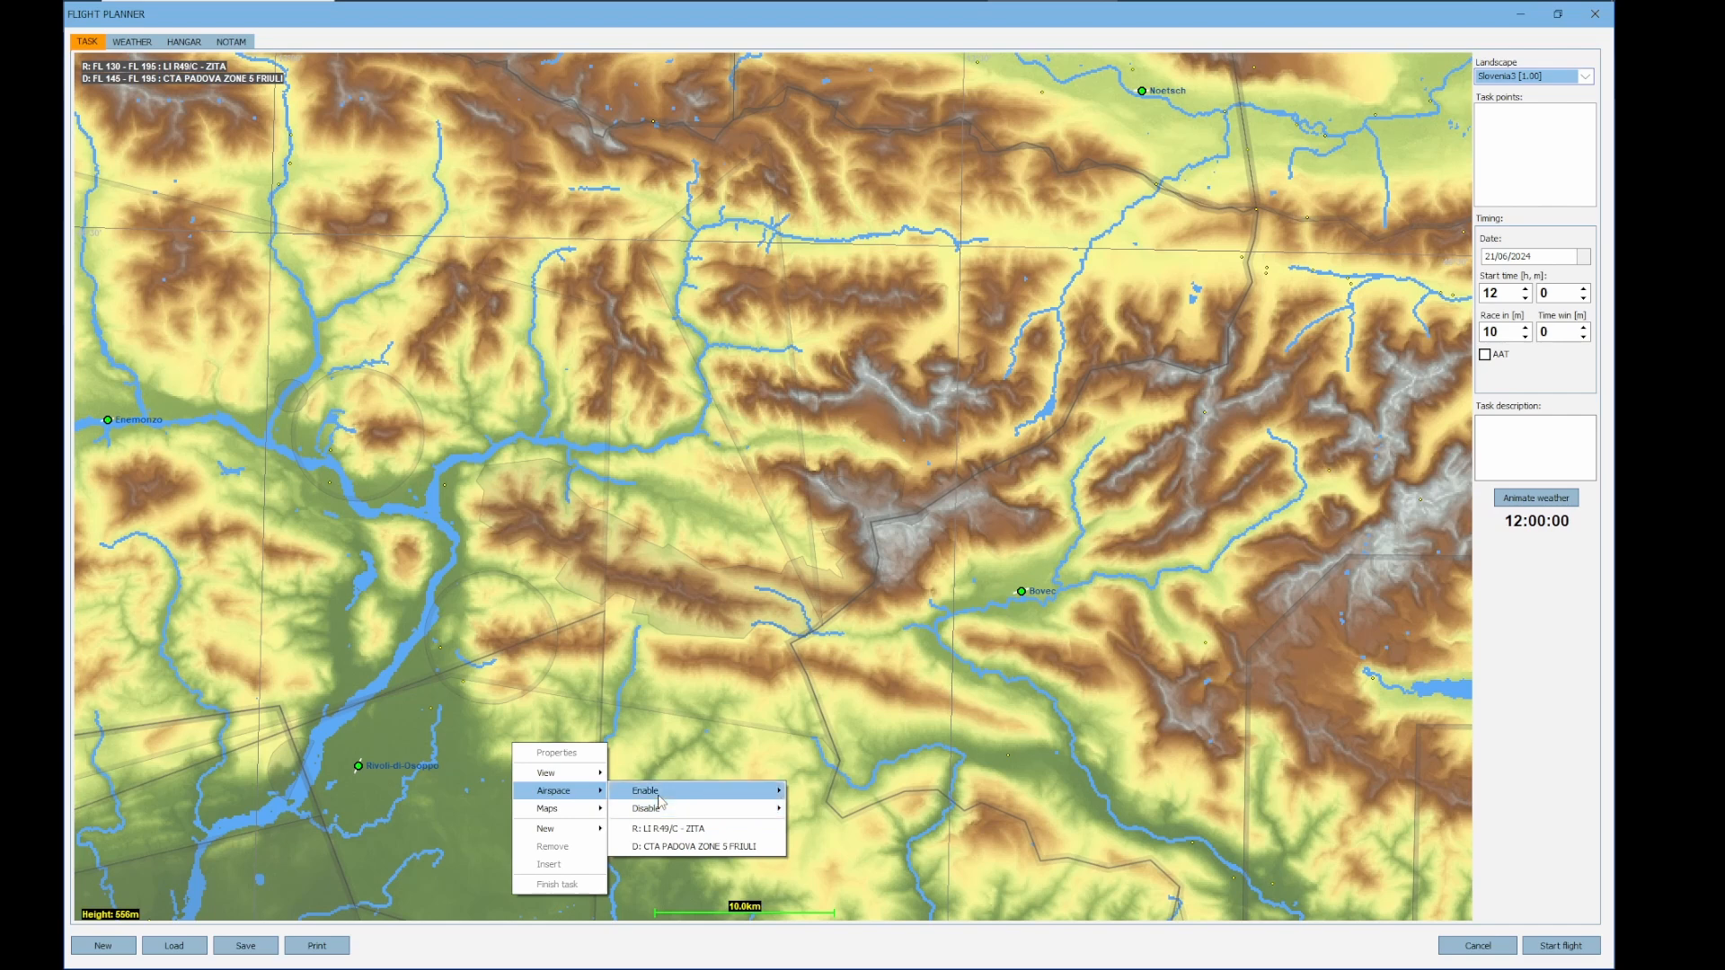
mouse_move(659, 793)
left_click(818, 799)
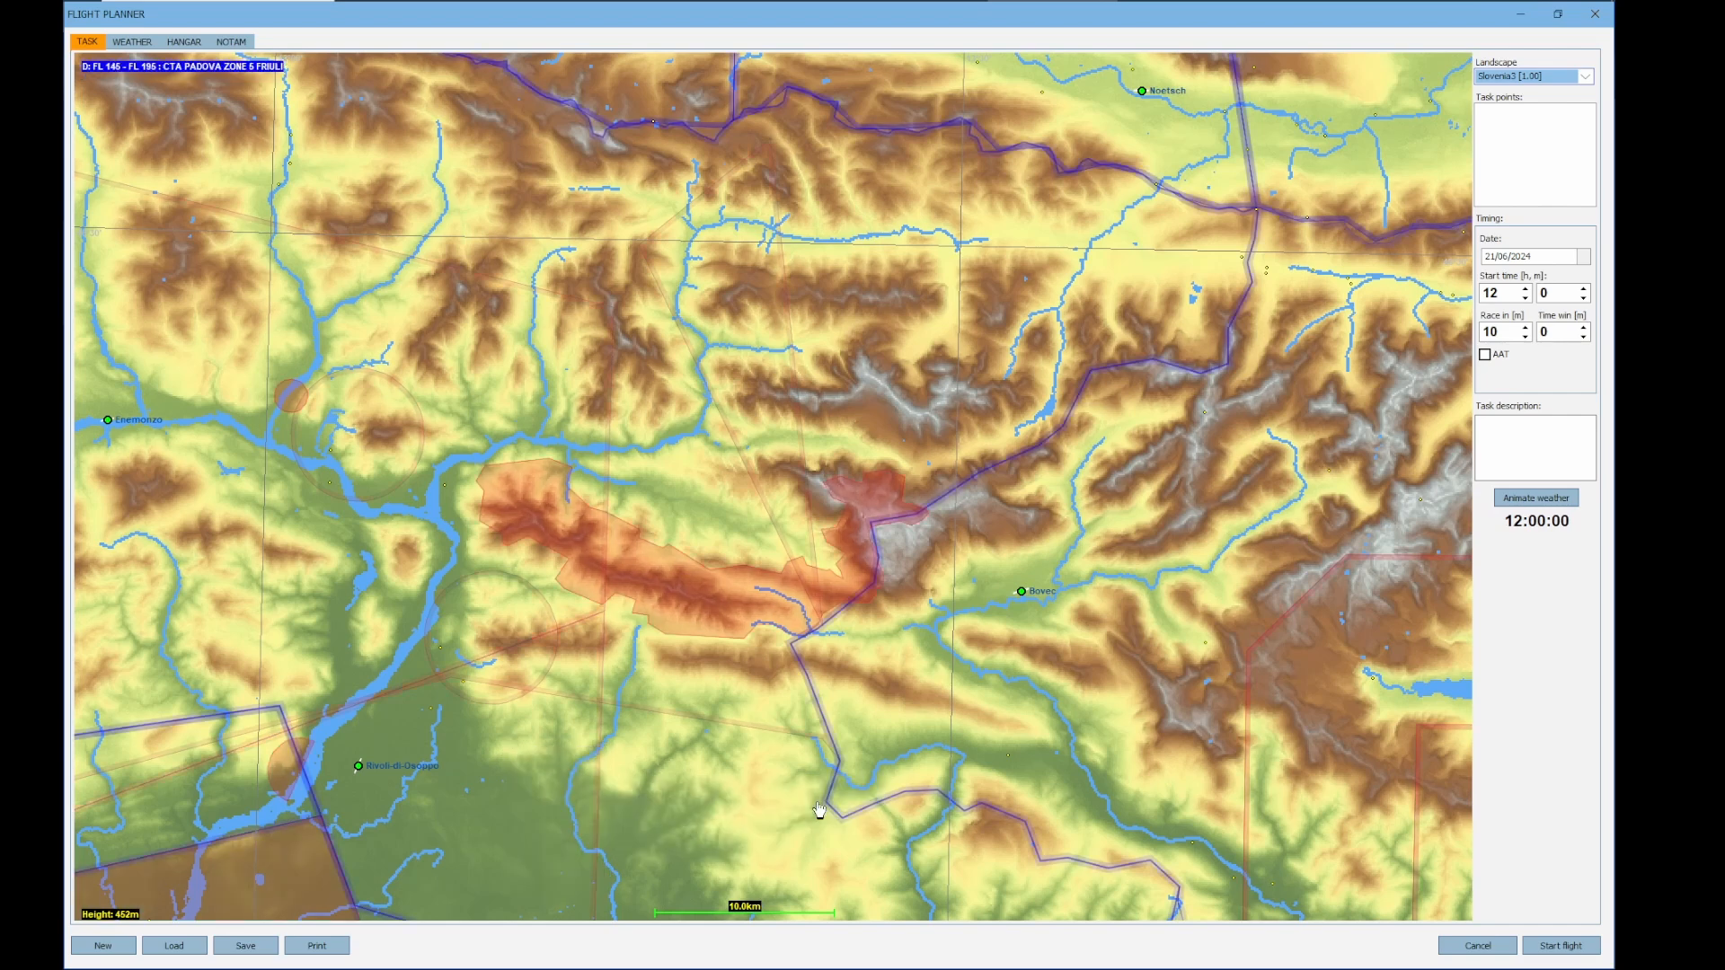
Disable only the restricted and dangerous airspaces, leaving the other airspaces enabled
right_click(575, 724)
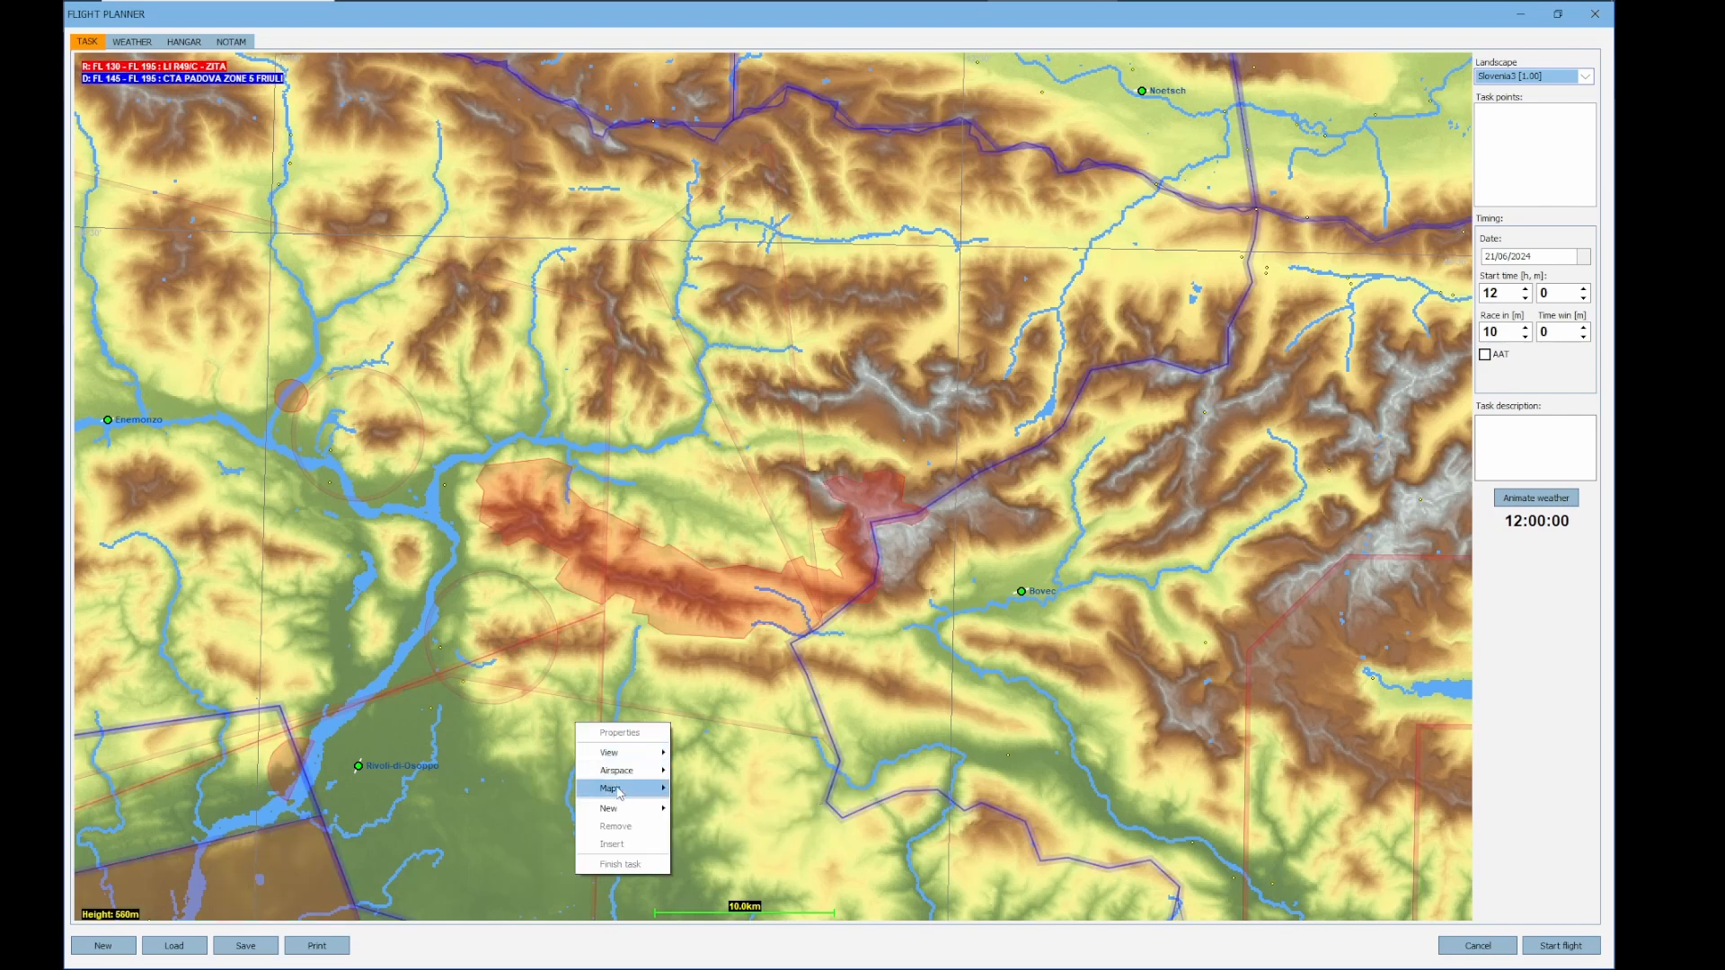
mouse_move(624, 776)
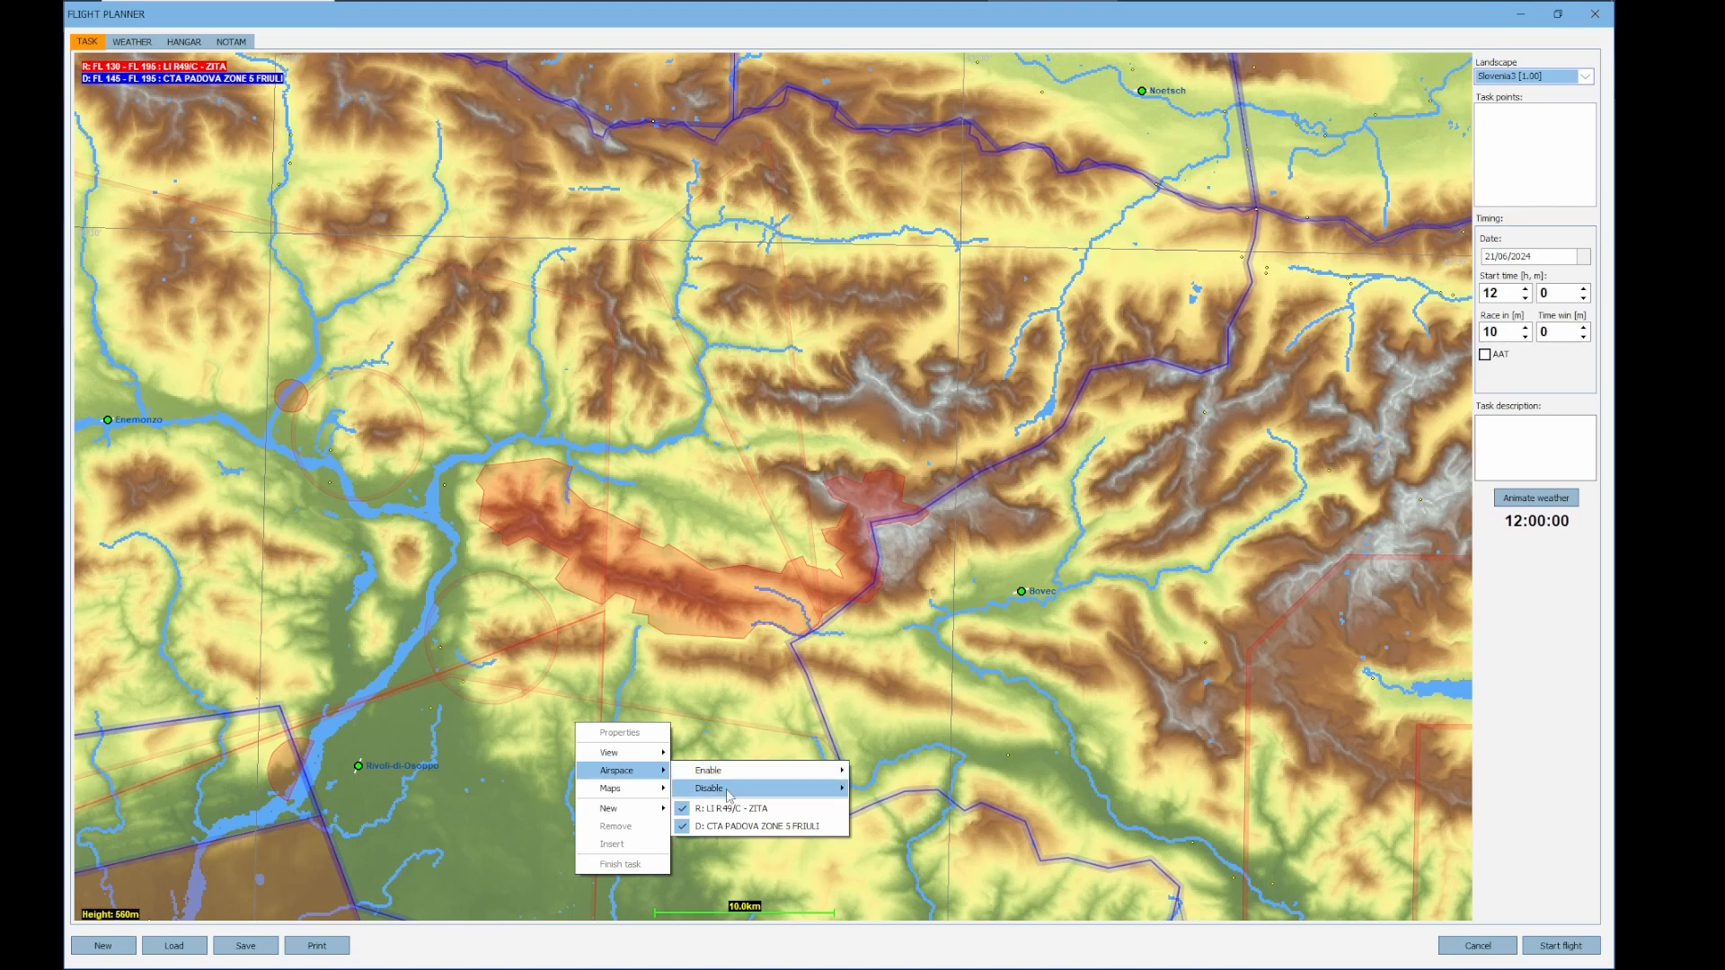
mouse_move(735, 791)
left_click(920, 807)
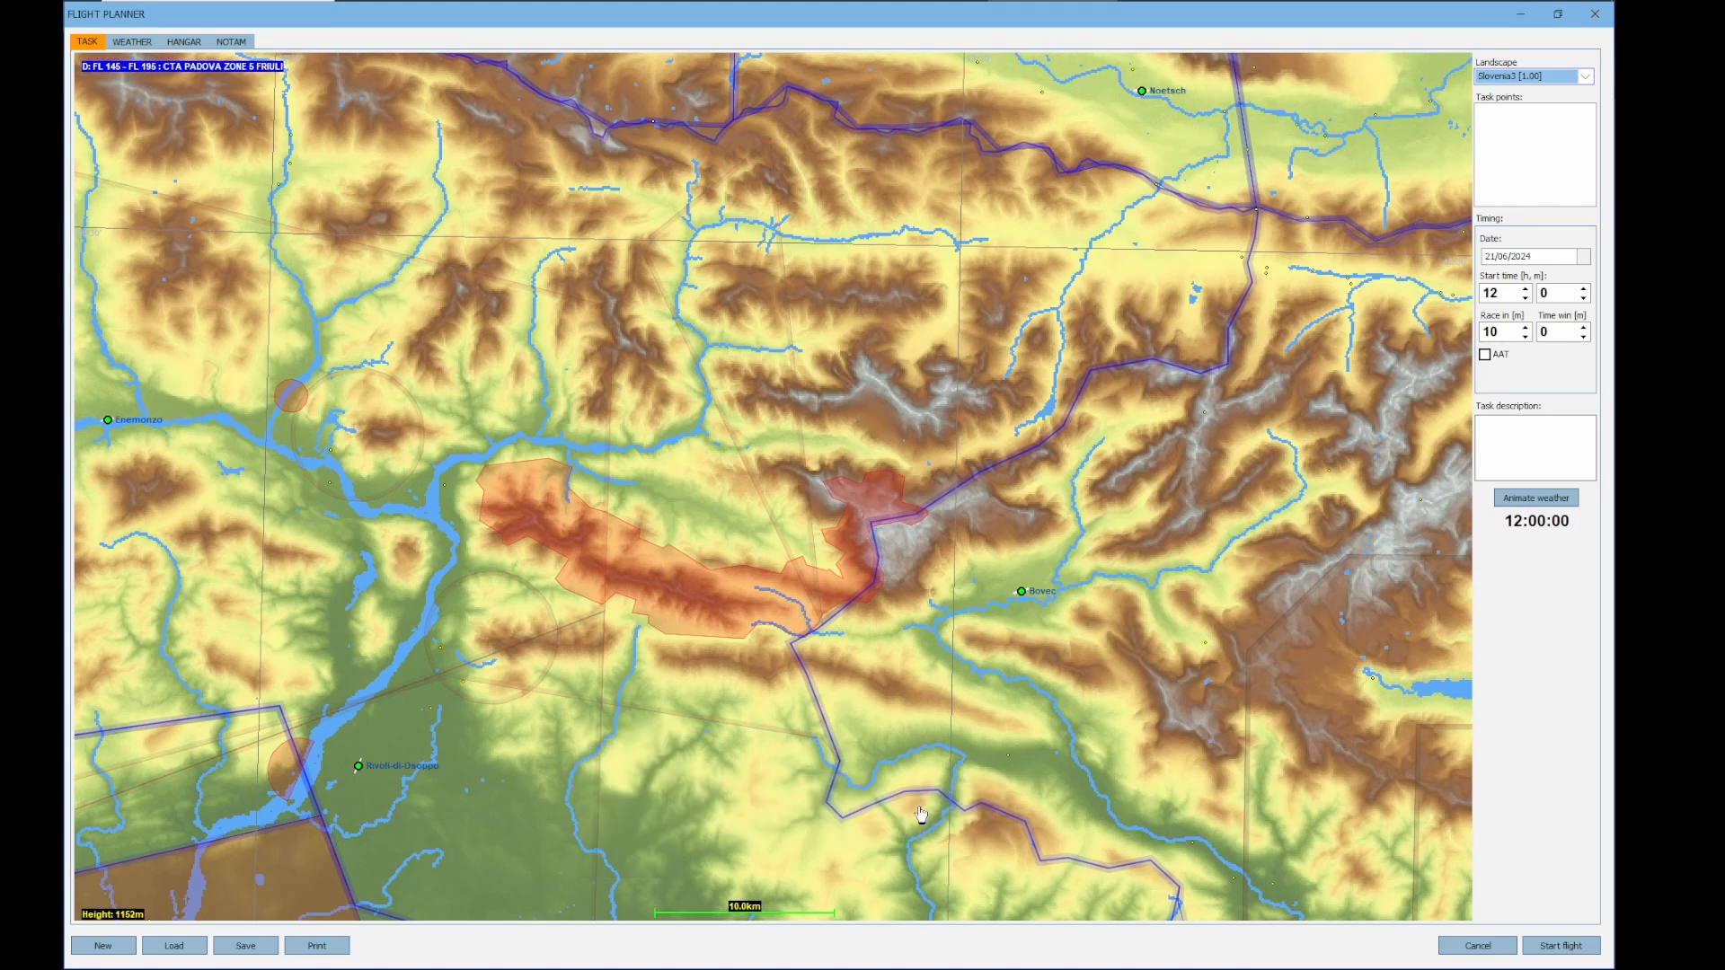
Set Bovec as the takeoff airport and place the task's start point a short distance southwest of it
left_click_drag(515, 770, 559, 755)
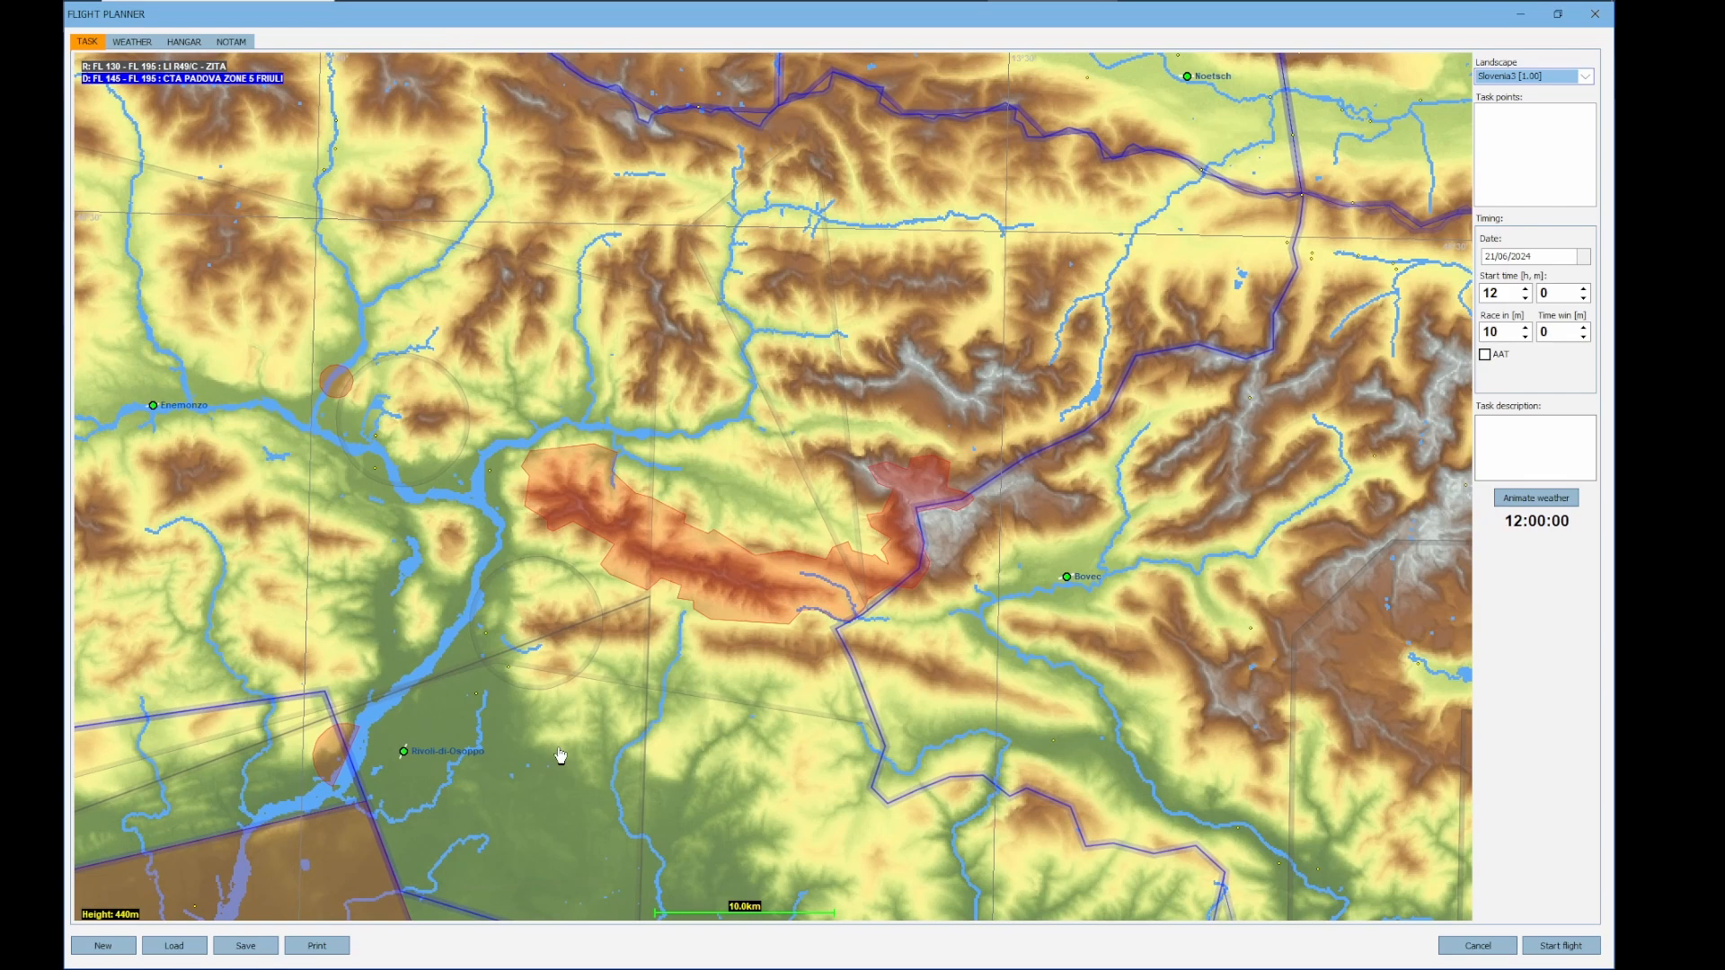
left_click(1067, 578)
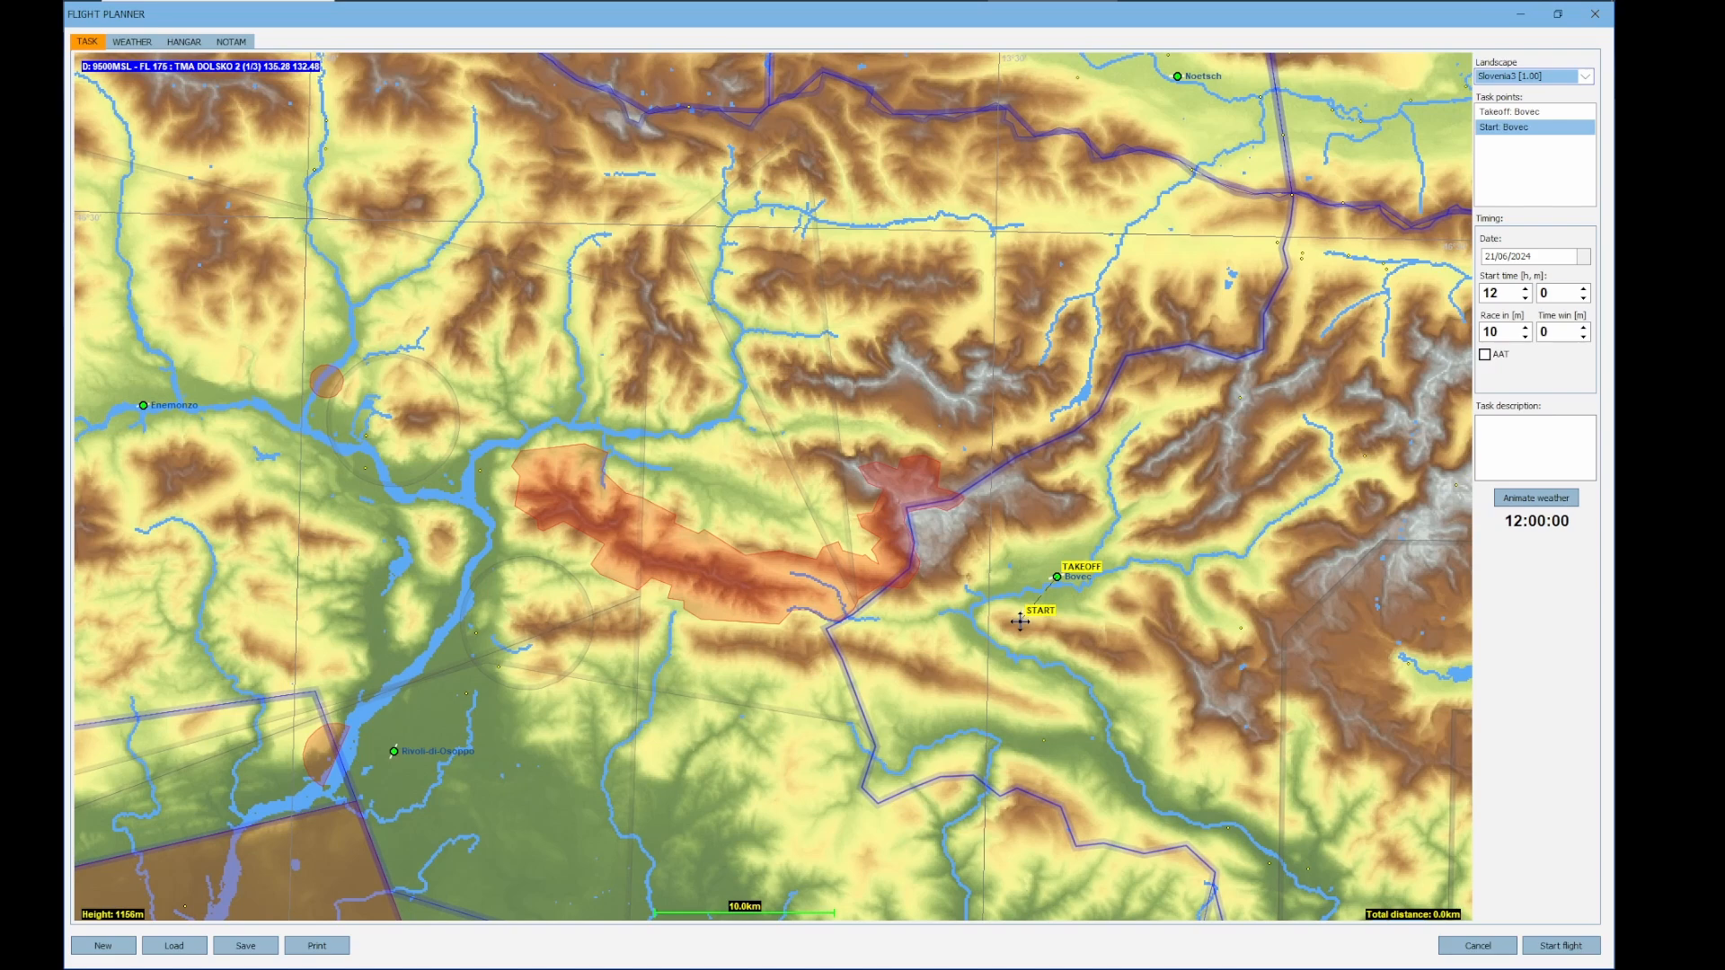
left_click_drag(1020, 620, 993, 595)
left_click(993, 597)
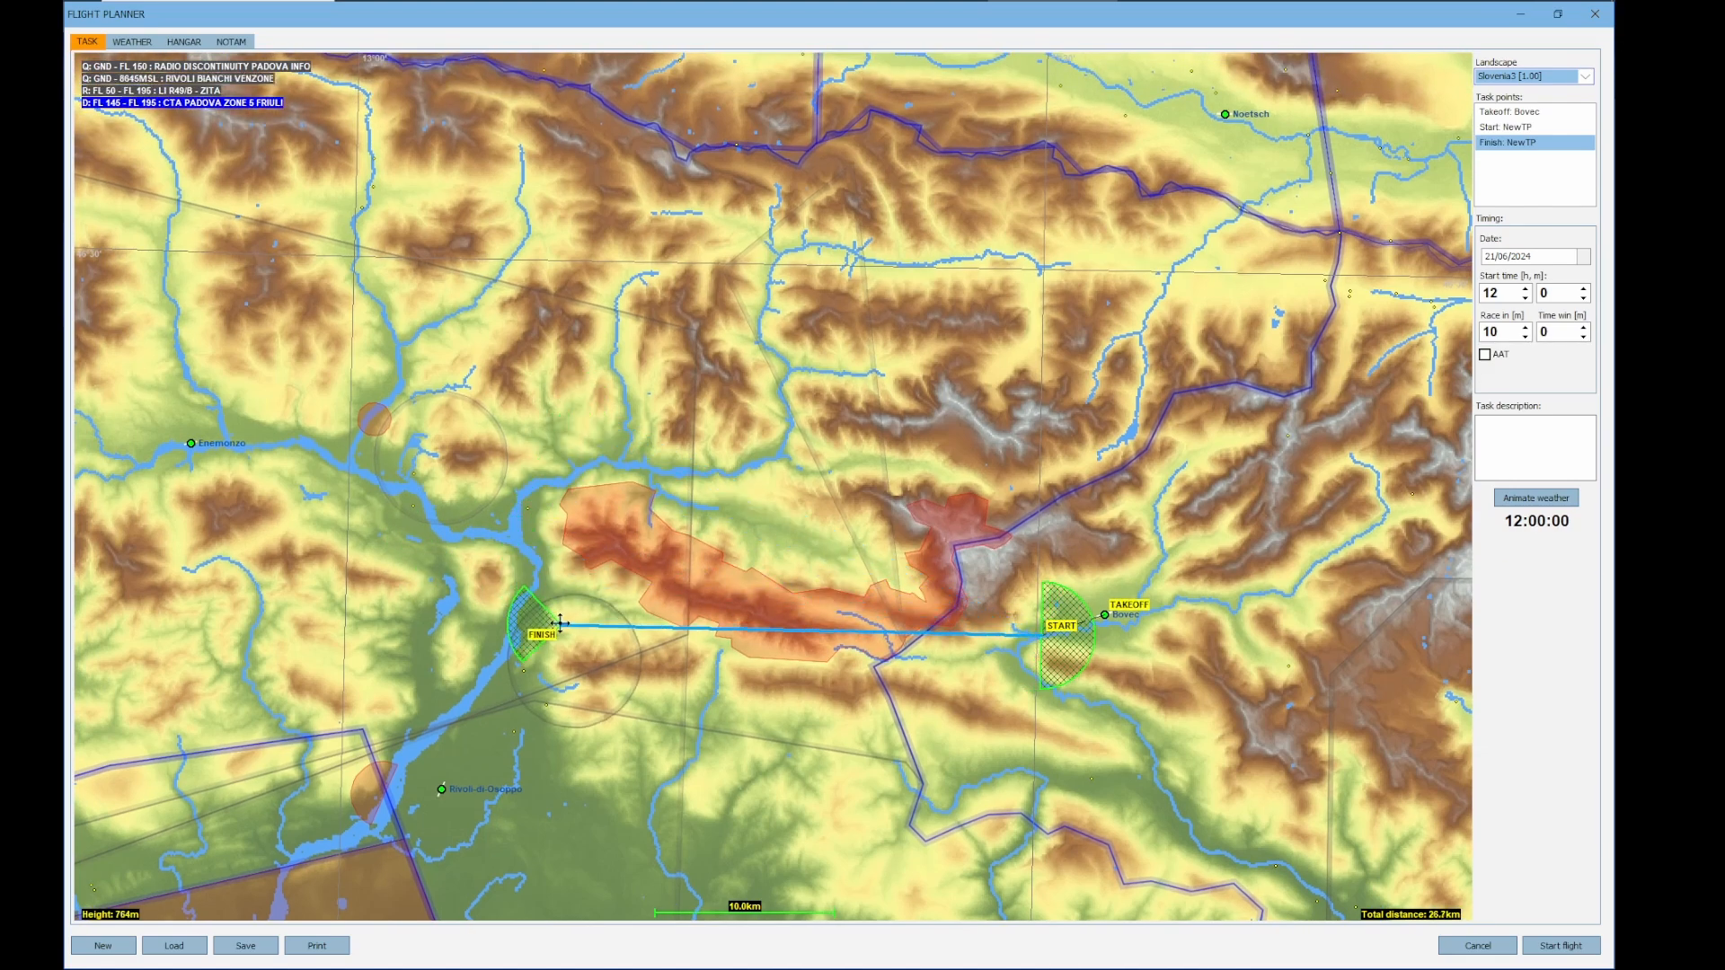
Add Enemonzo as the first turnpoint, place the finish at Bovec and finish the task
left_click_drag(559, 623, 663, 568)
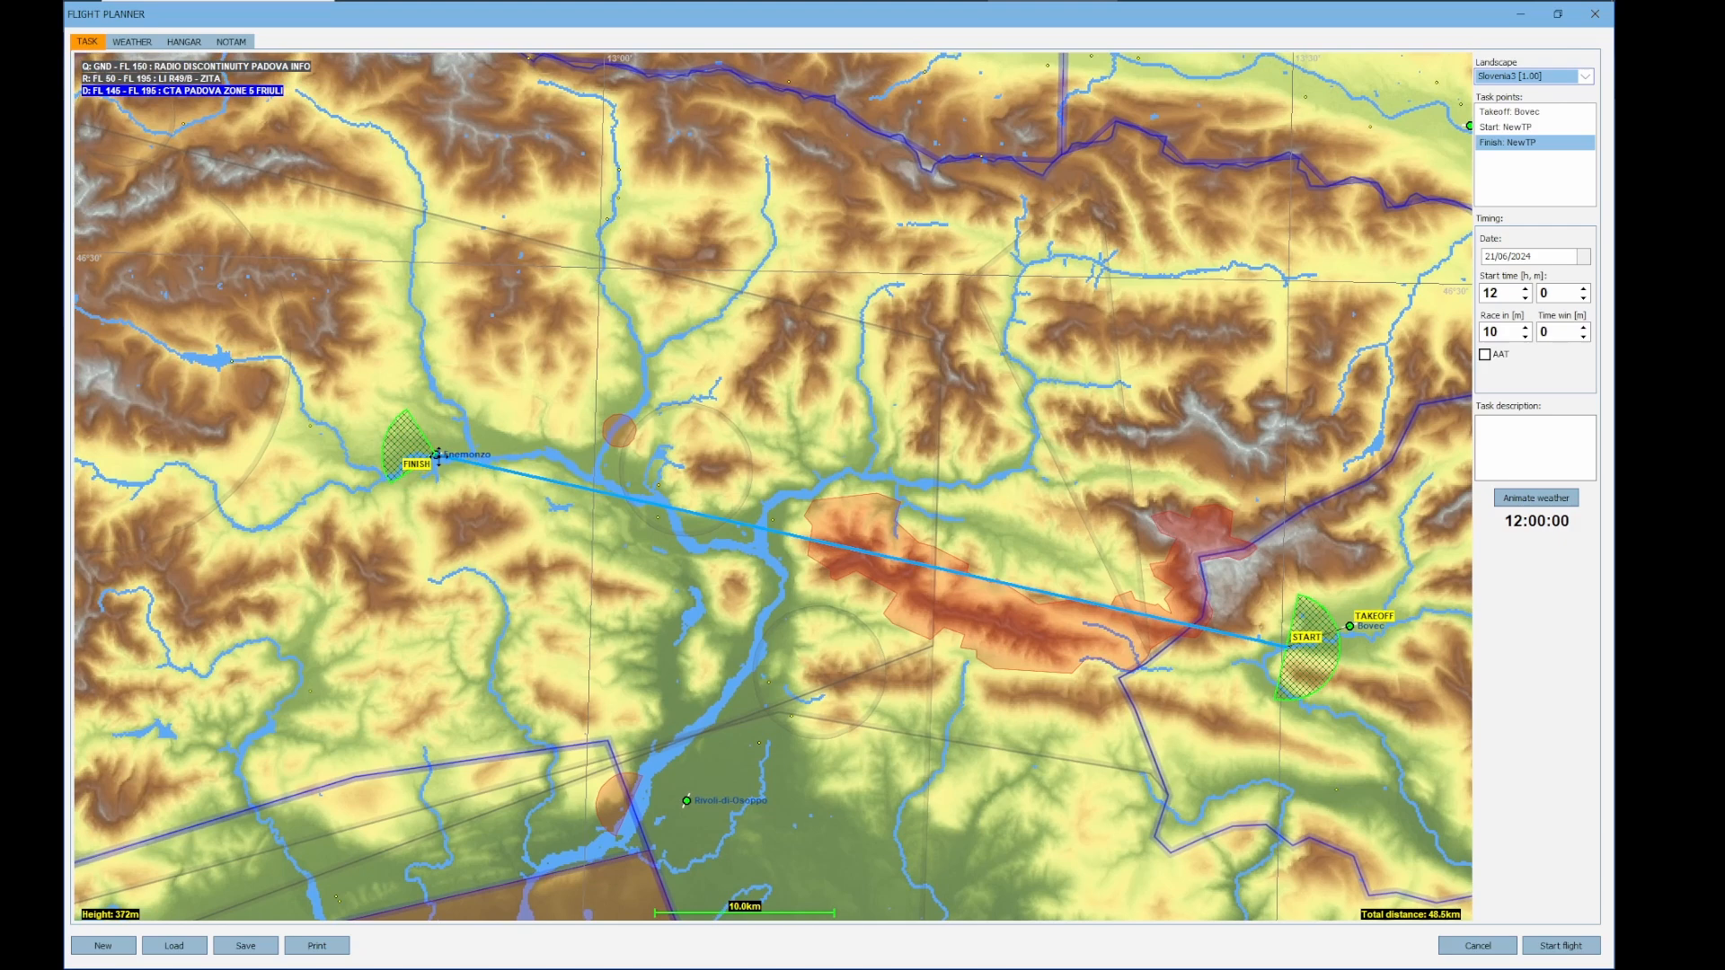
left_click(438, 455)
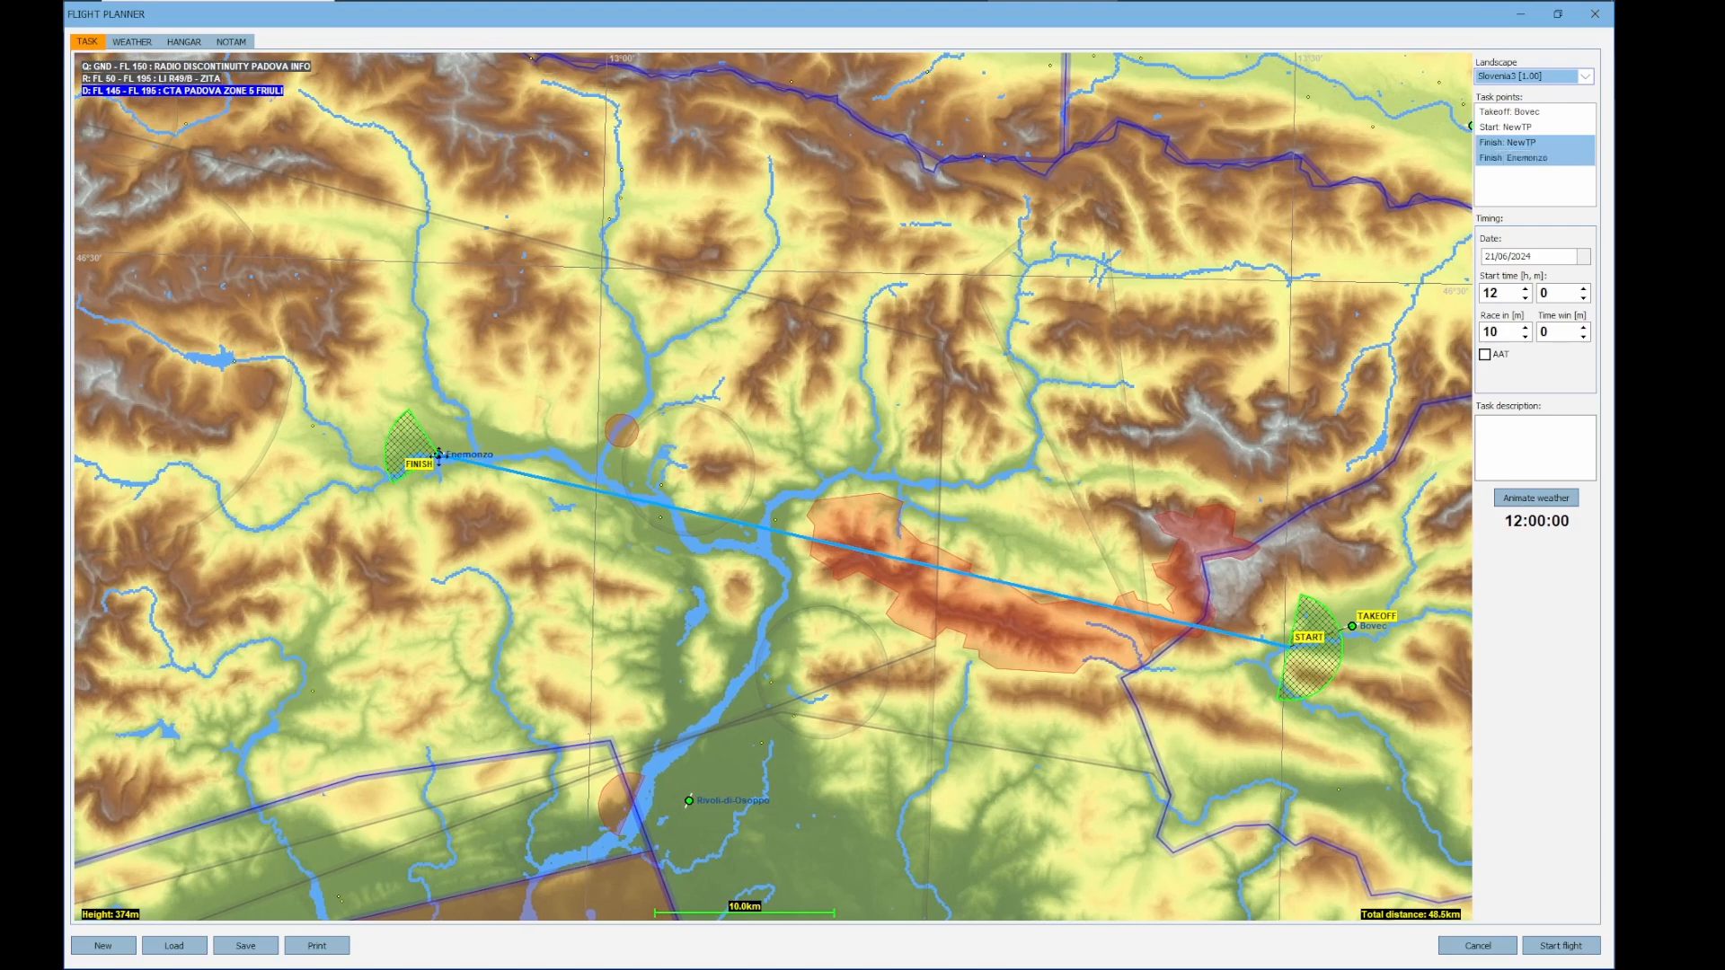
left_click_drag(438, 456, 1103, 566)
right_click(1136, 544)
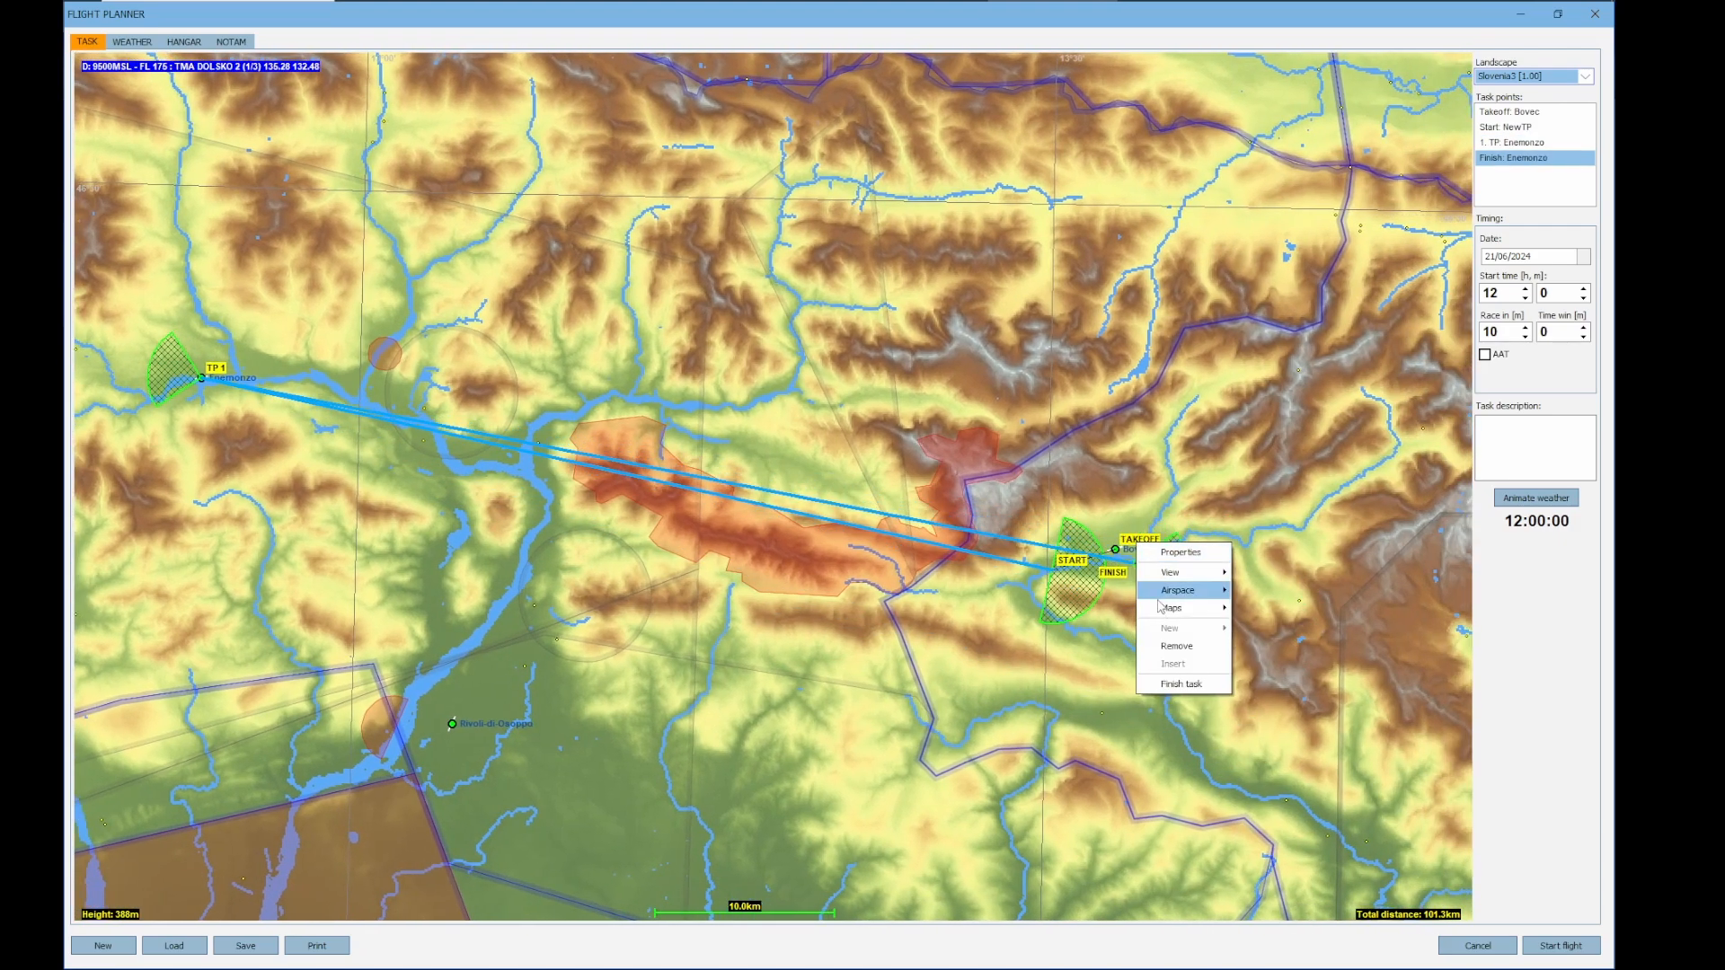
left_click(1181, 684)
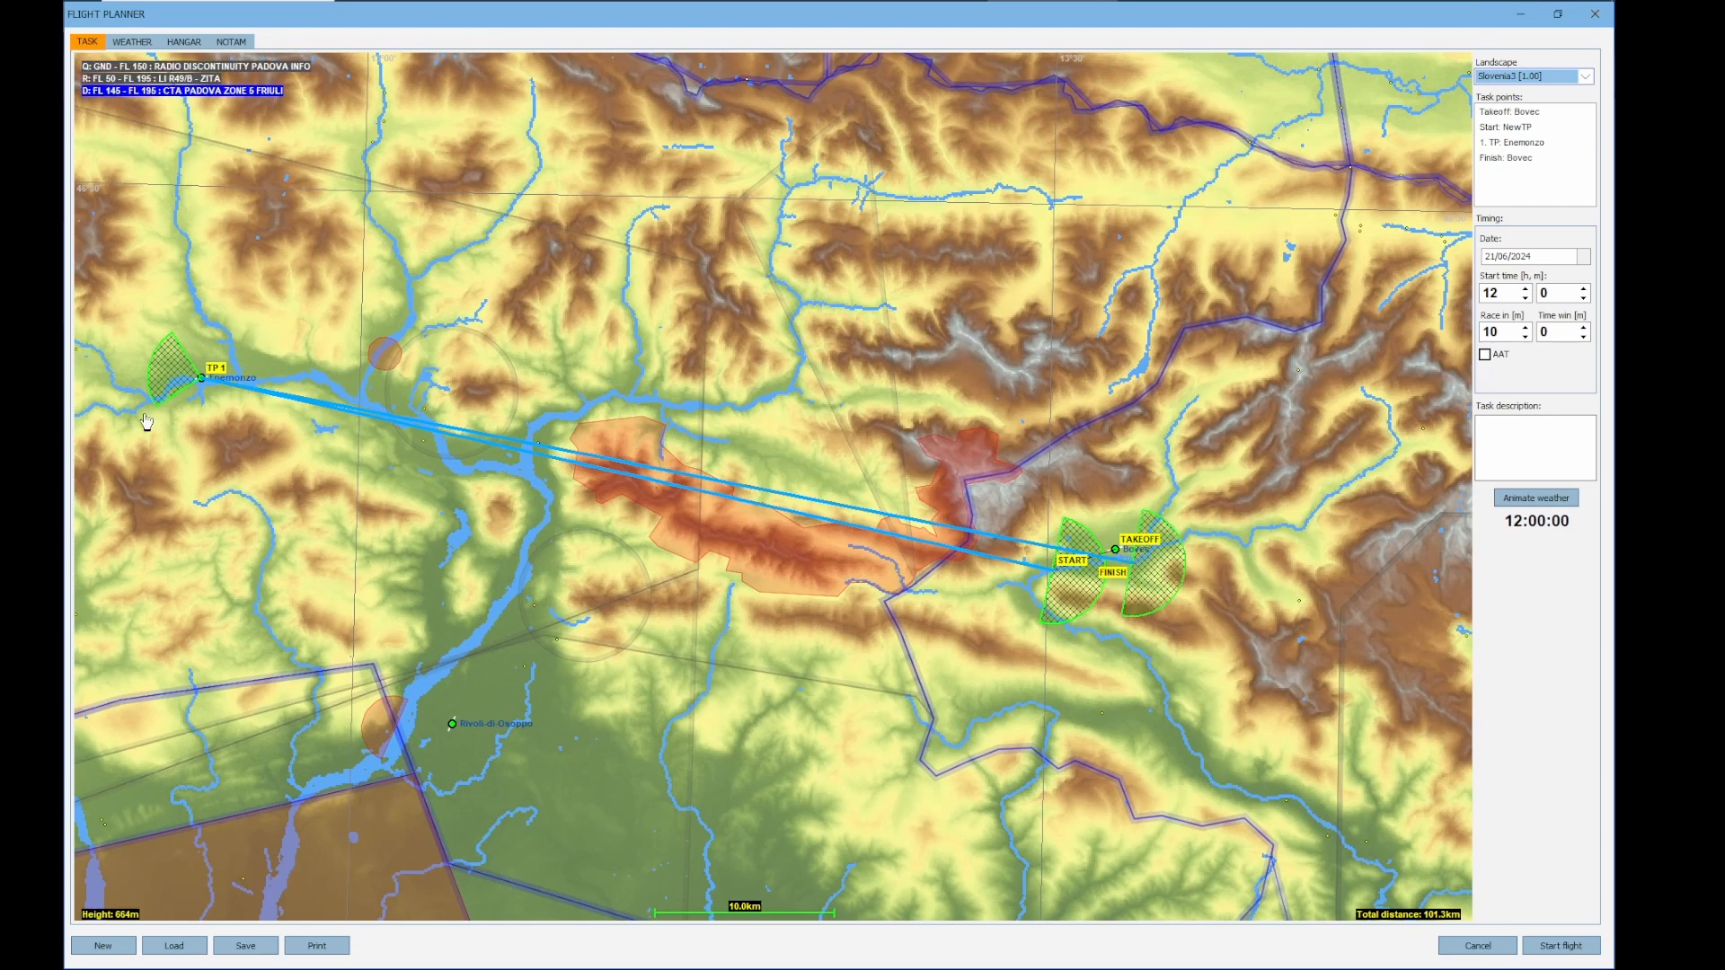
Set the sector angle of the Enemonzo turnpoint to 360 degrees
right_click(200, 378)
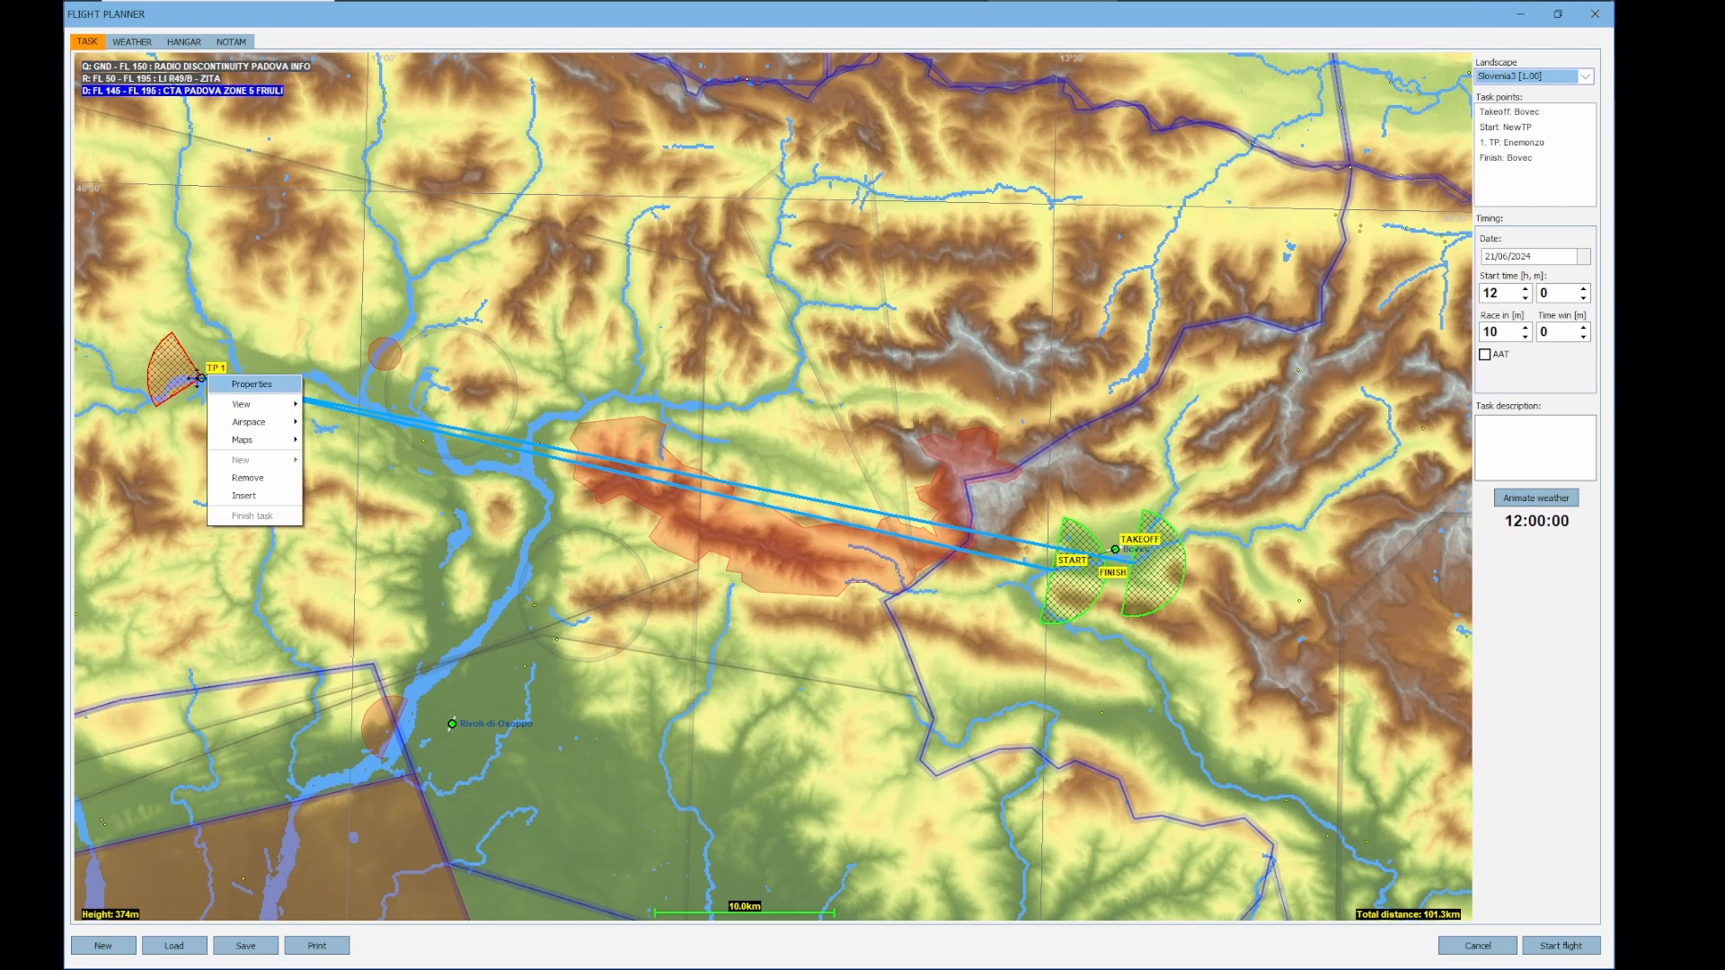
left_click(259, 384)
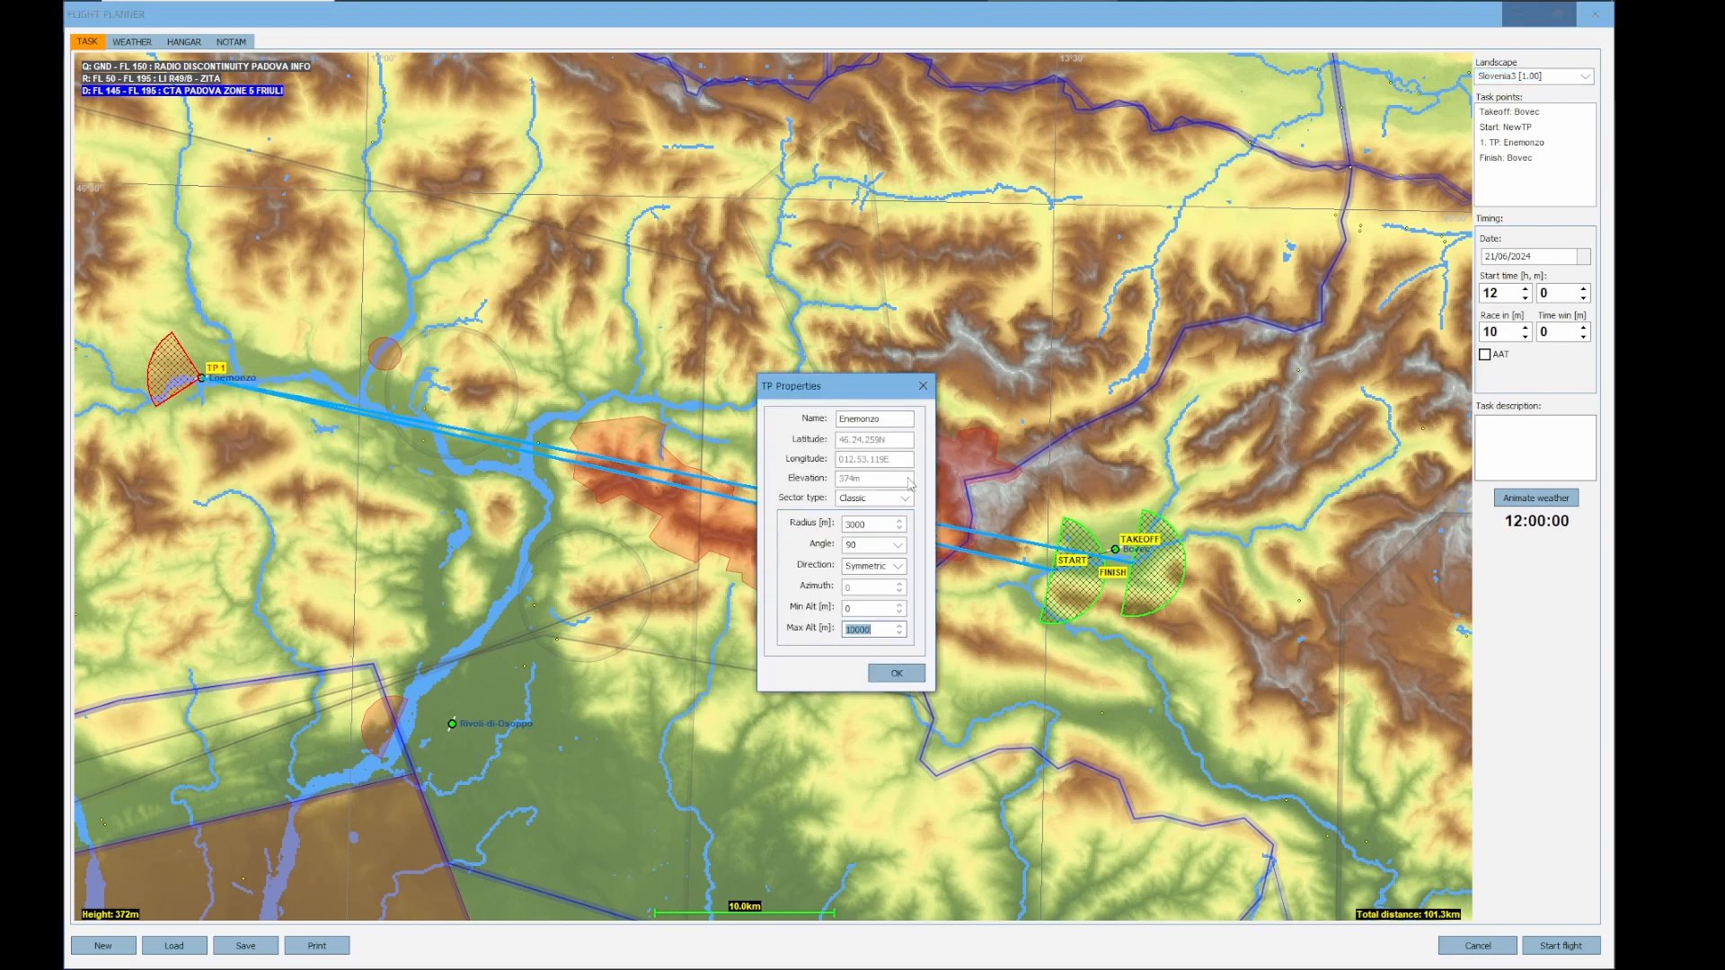
left_click(898, 545)
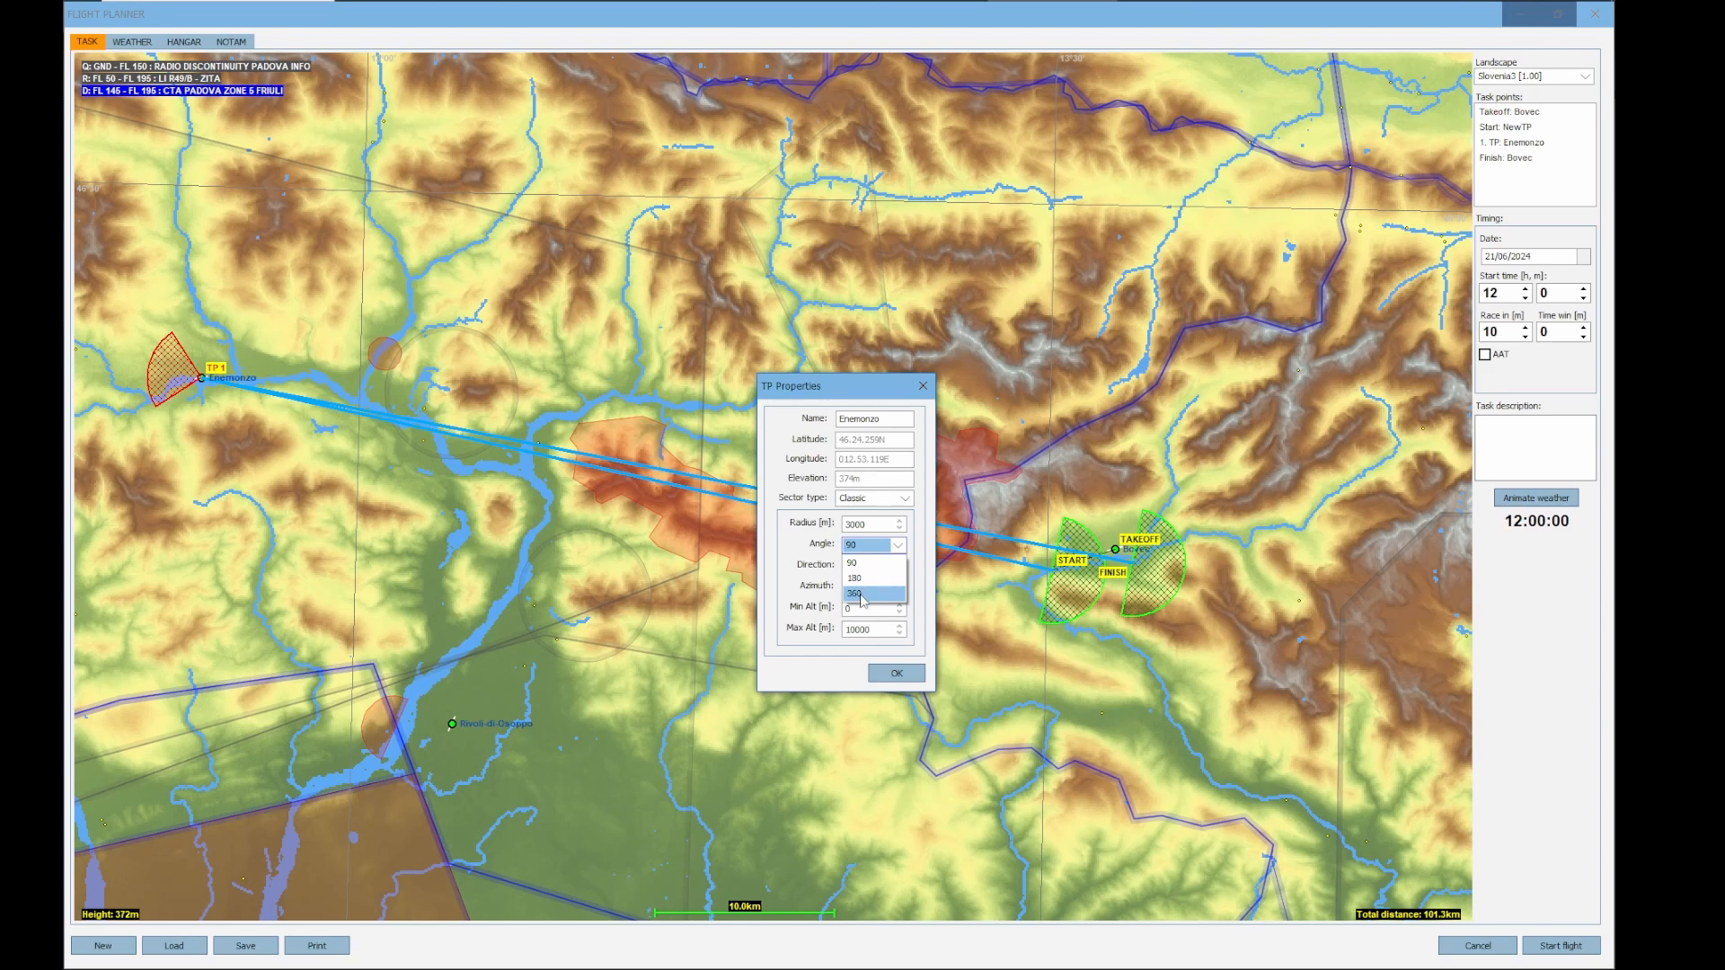
left_click(860, 595)
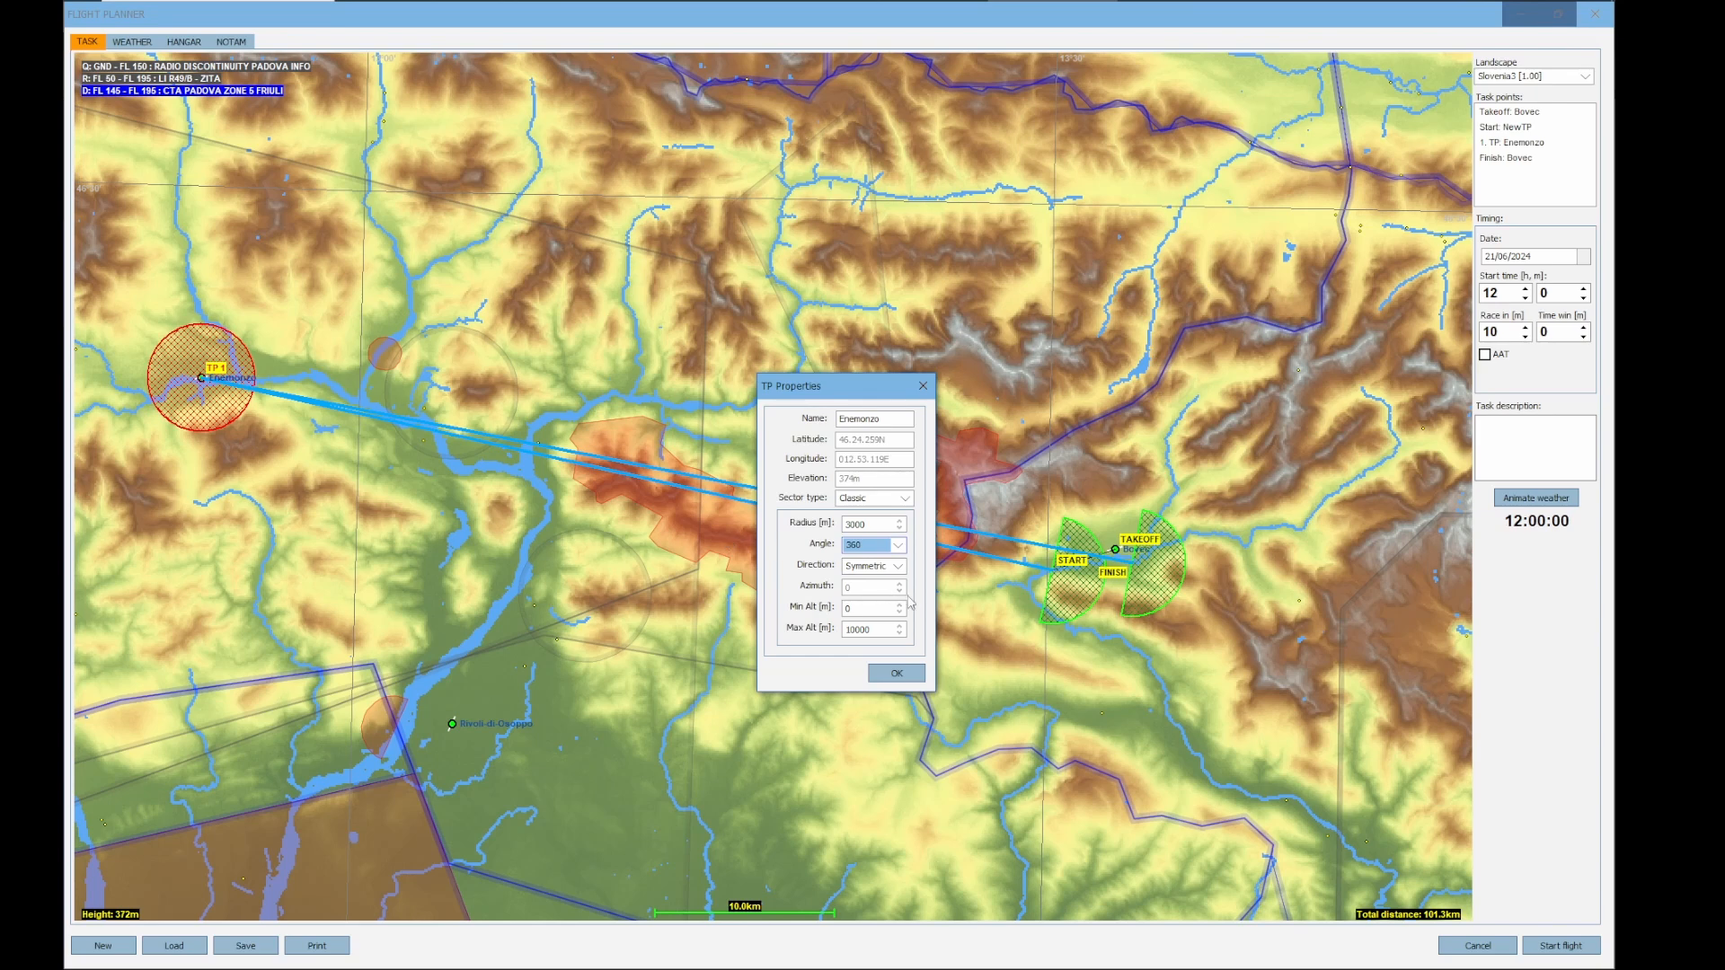
left_click(897, 674)
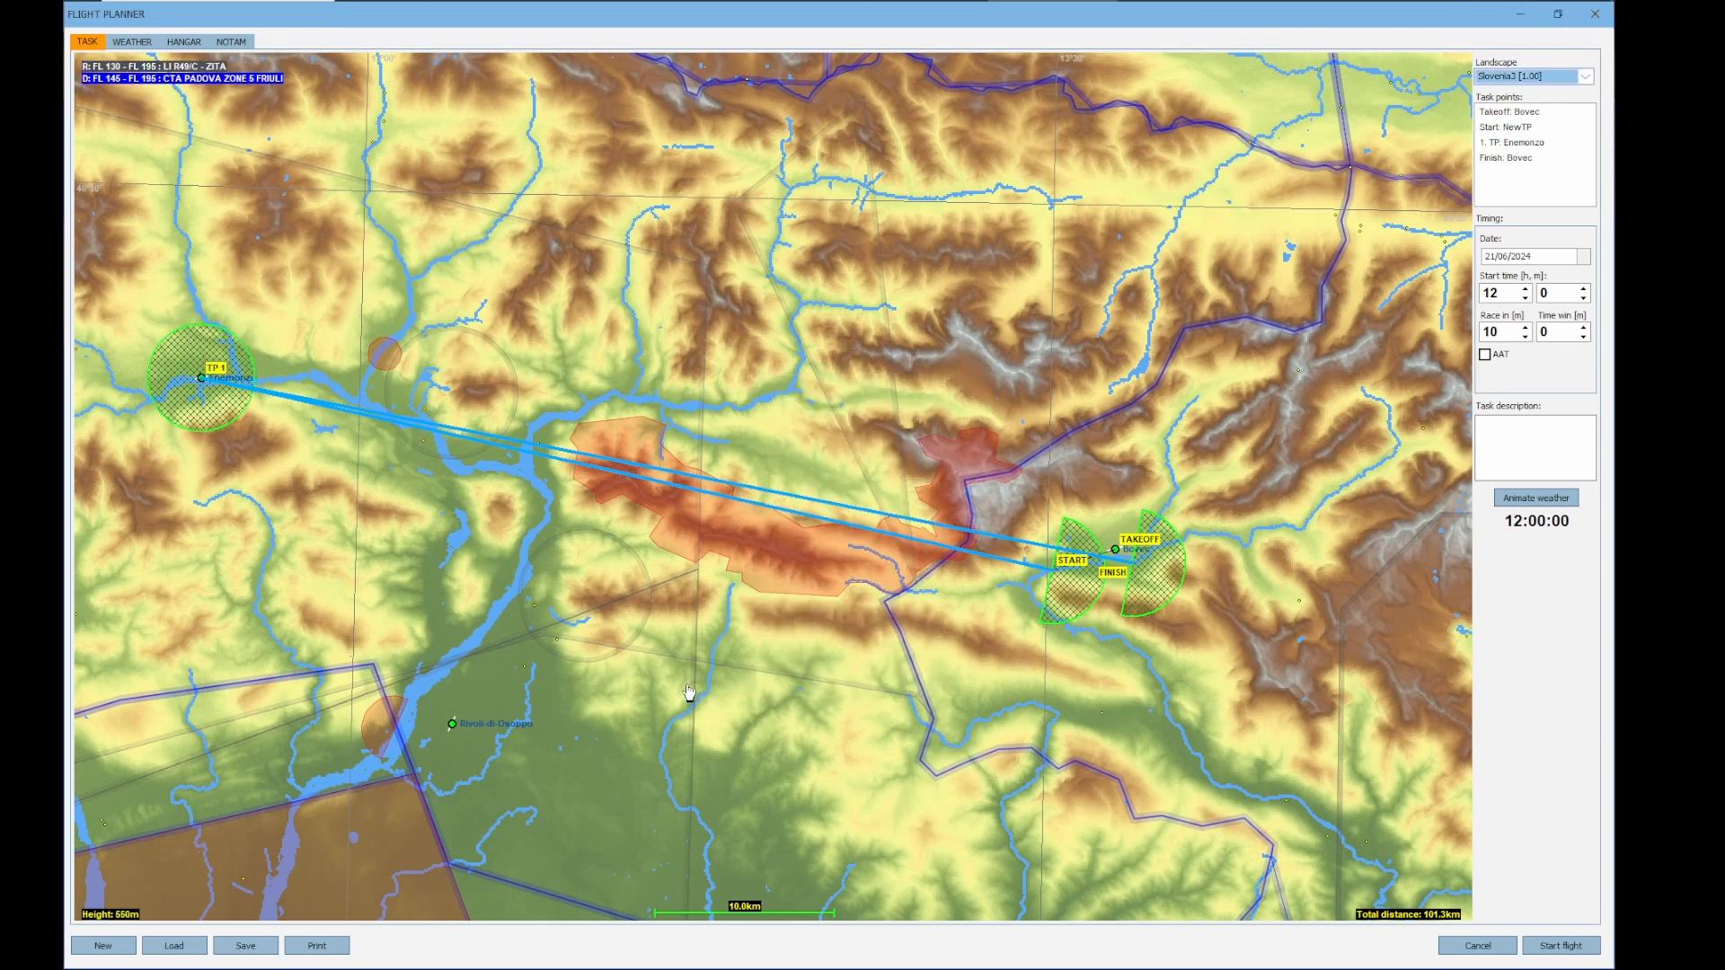
Insert a second turnpoint after Enemonzo at Gemonaro and move the start point northwest into the valley north of the red airspace
right_click(201, 378)
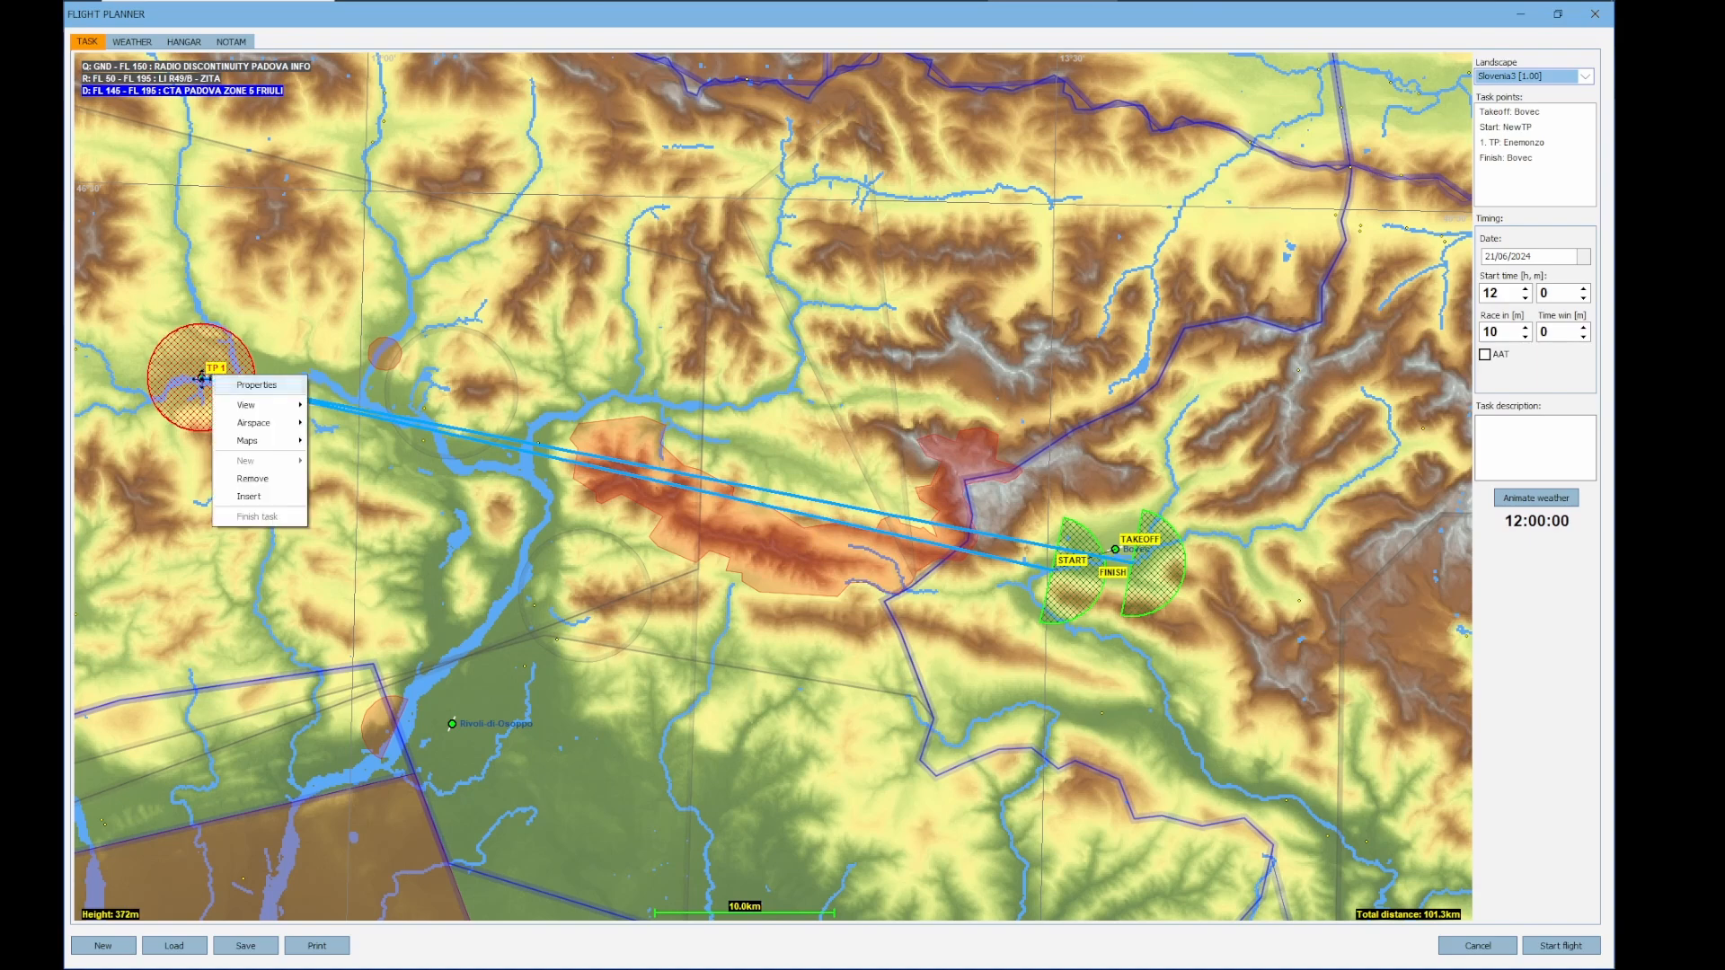
left_click(249, 497)
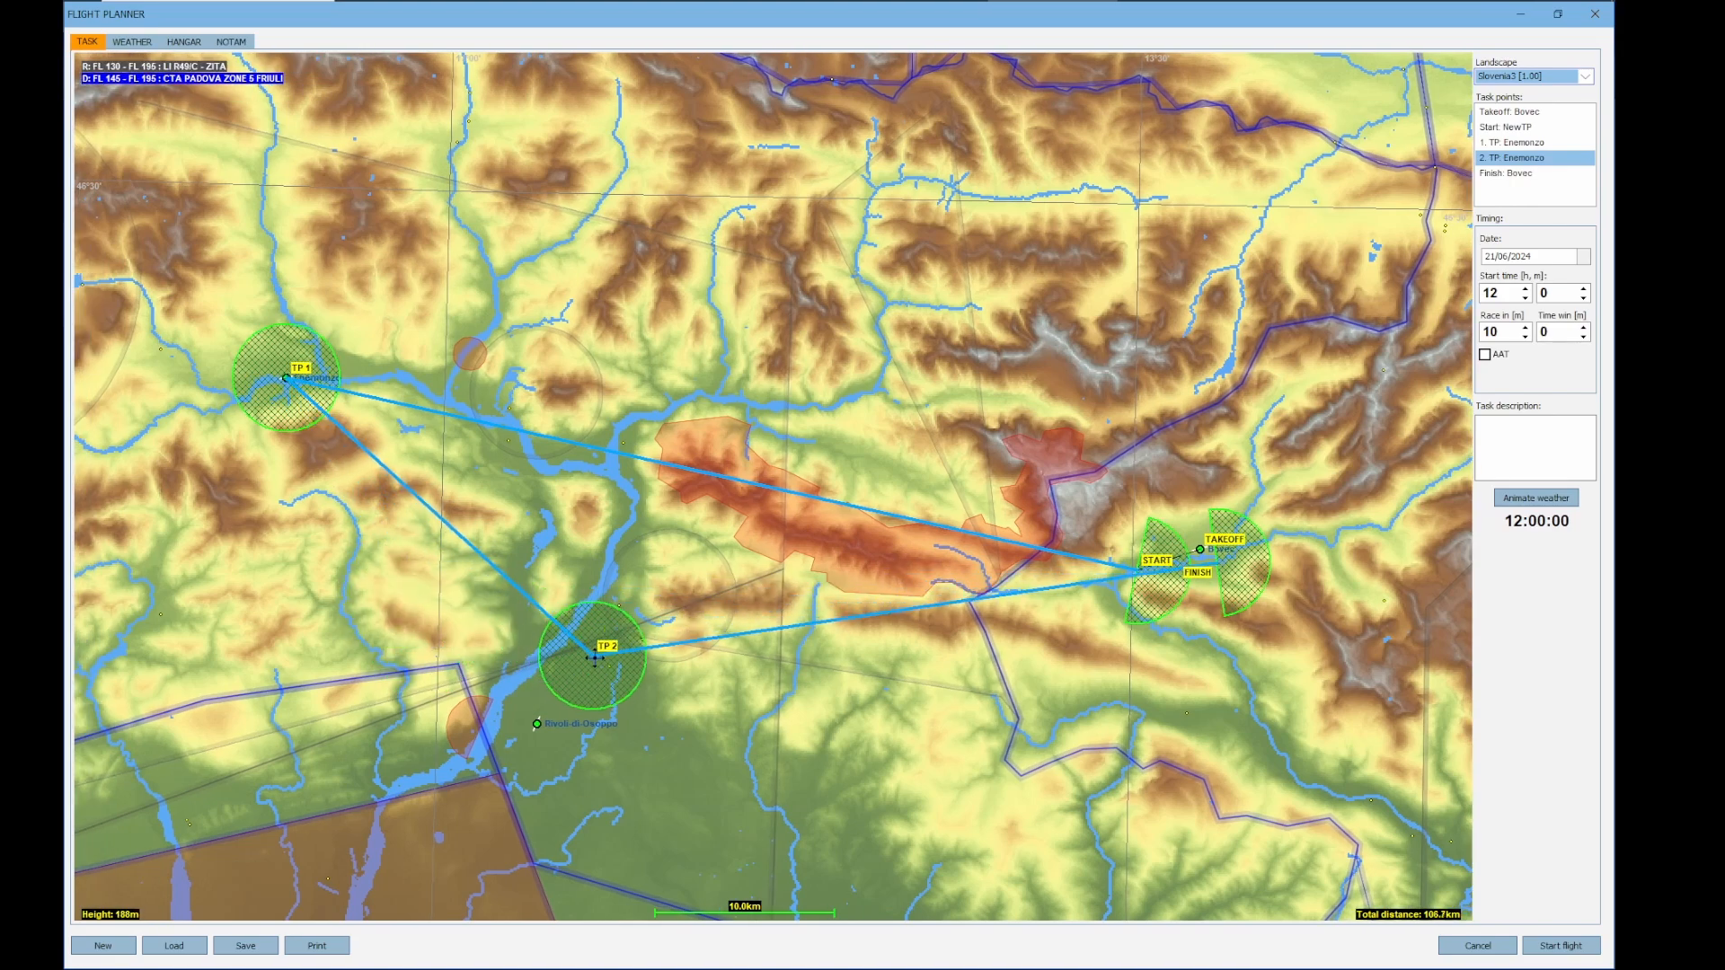
left_click(604, 665)
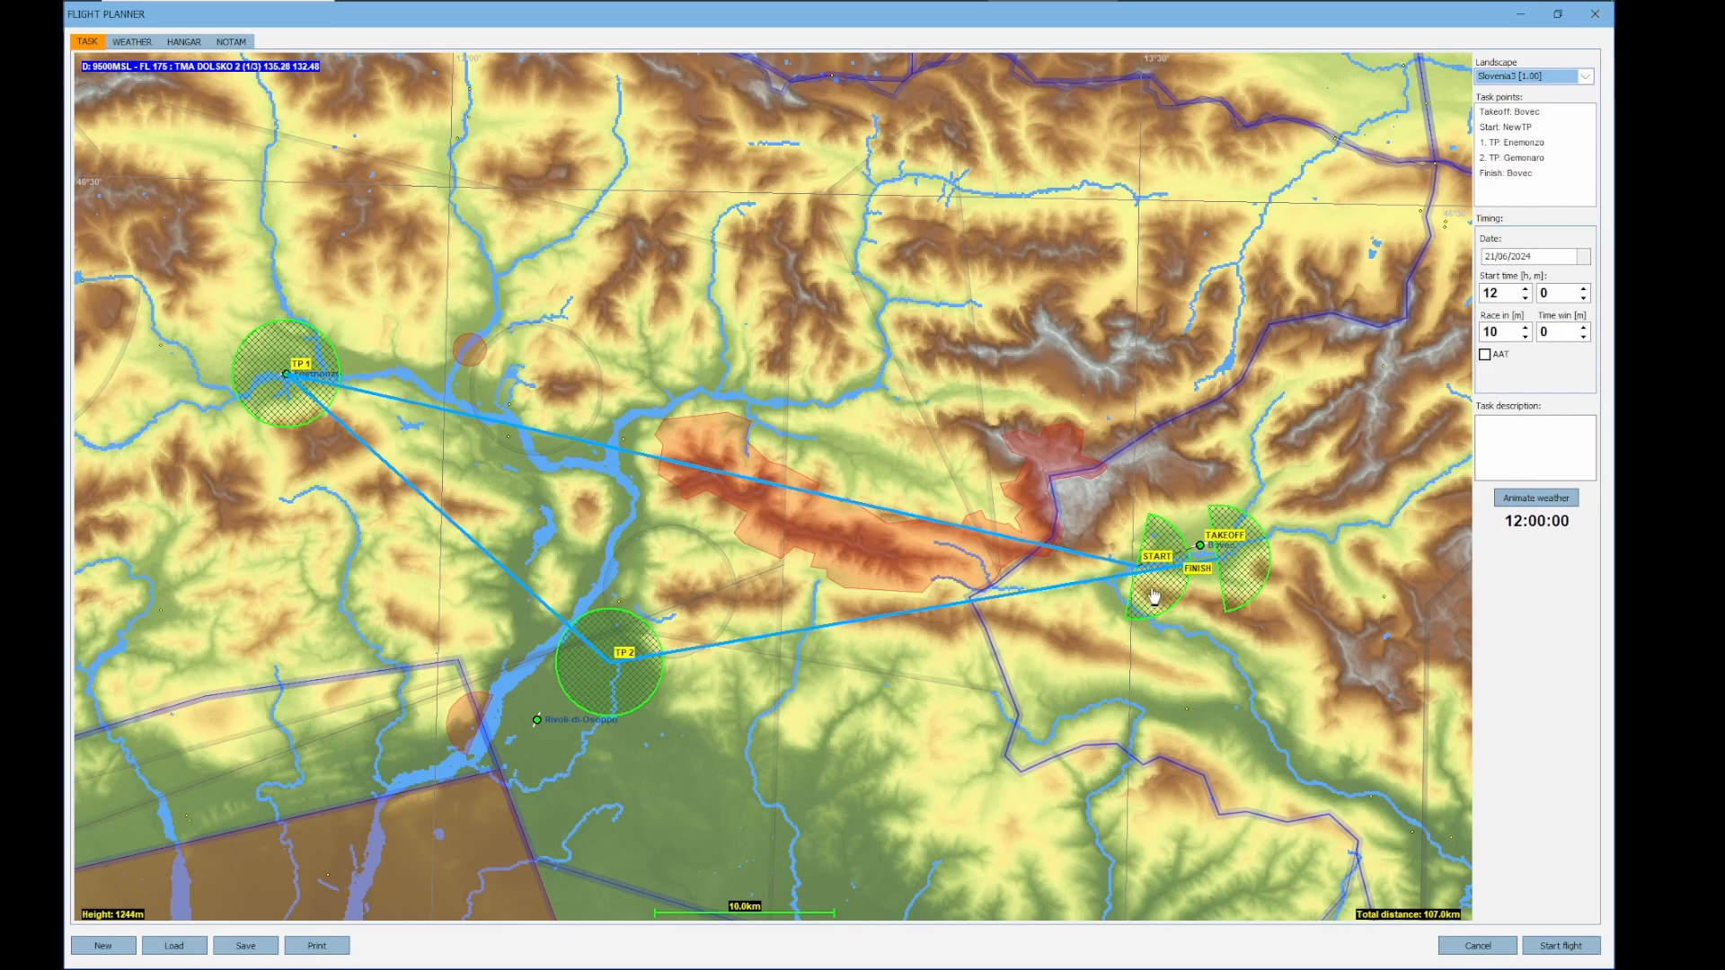
left_click_drag(1136, 567, 751, 437)
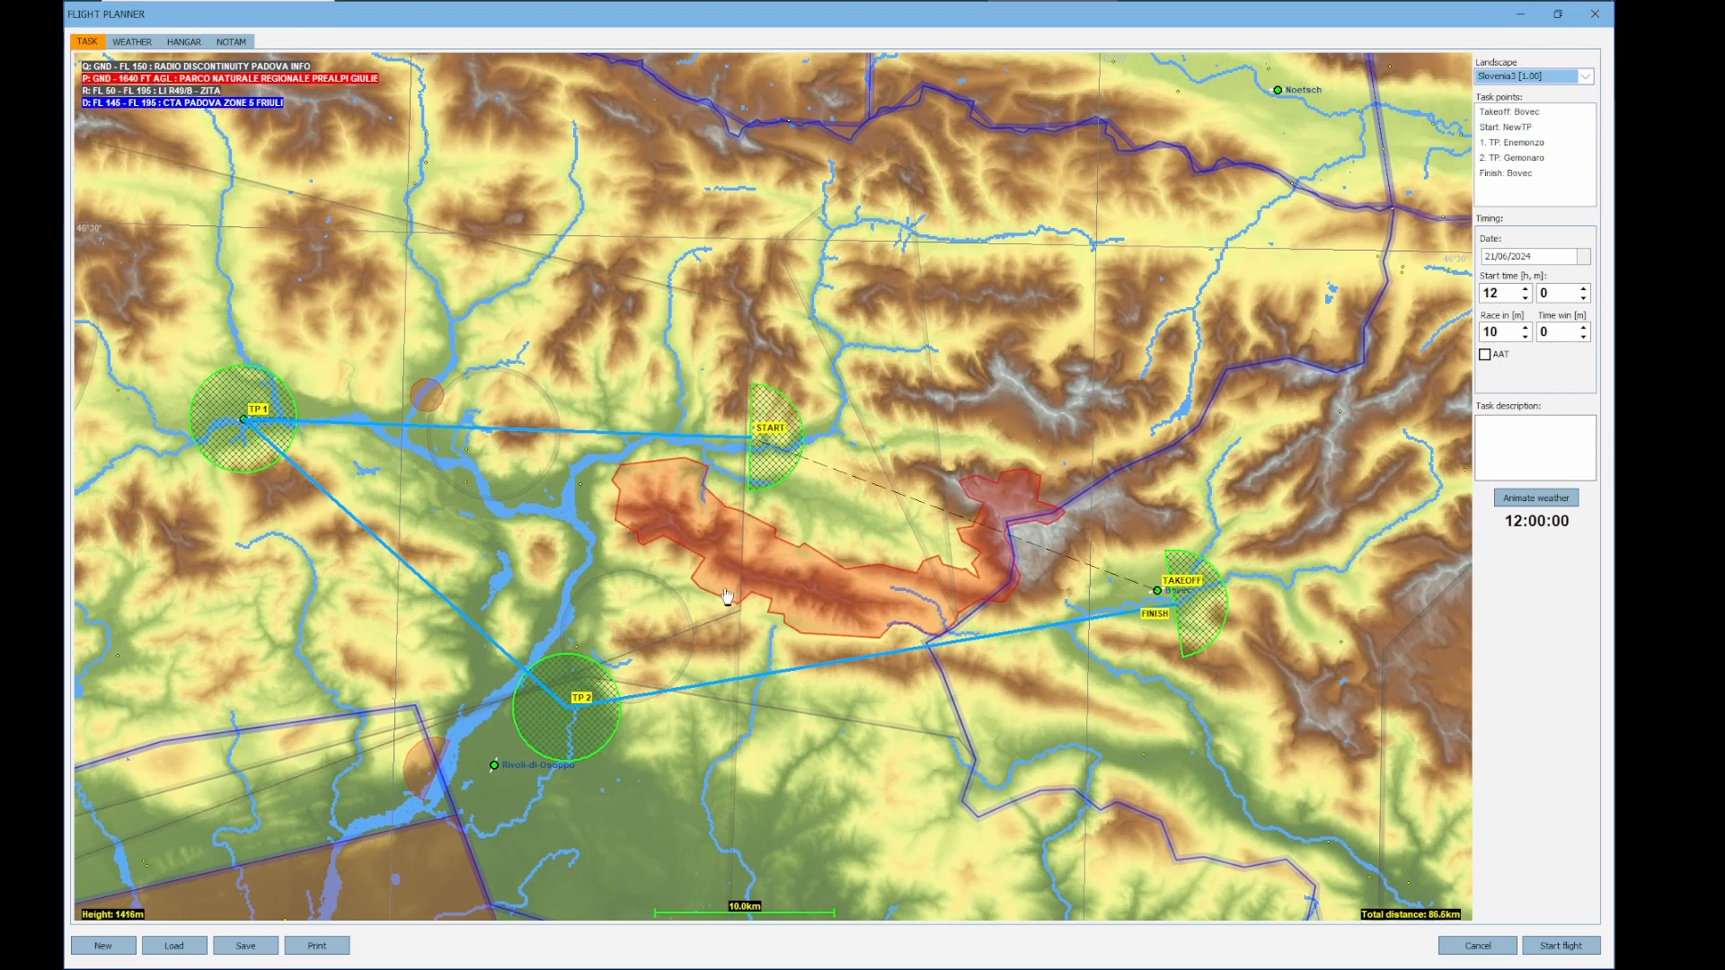
left_click_drag(869, 775, 918, 797)
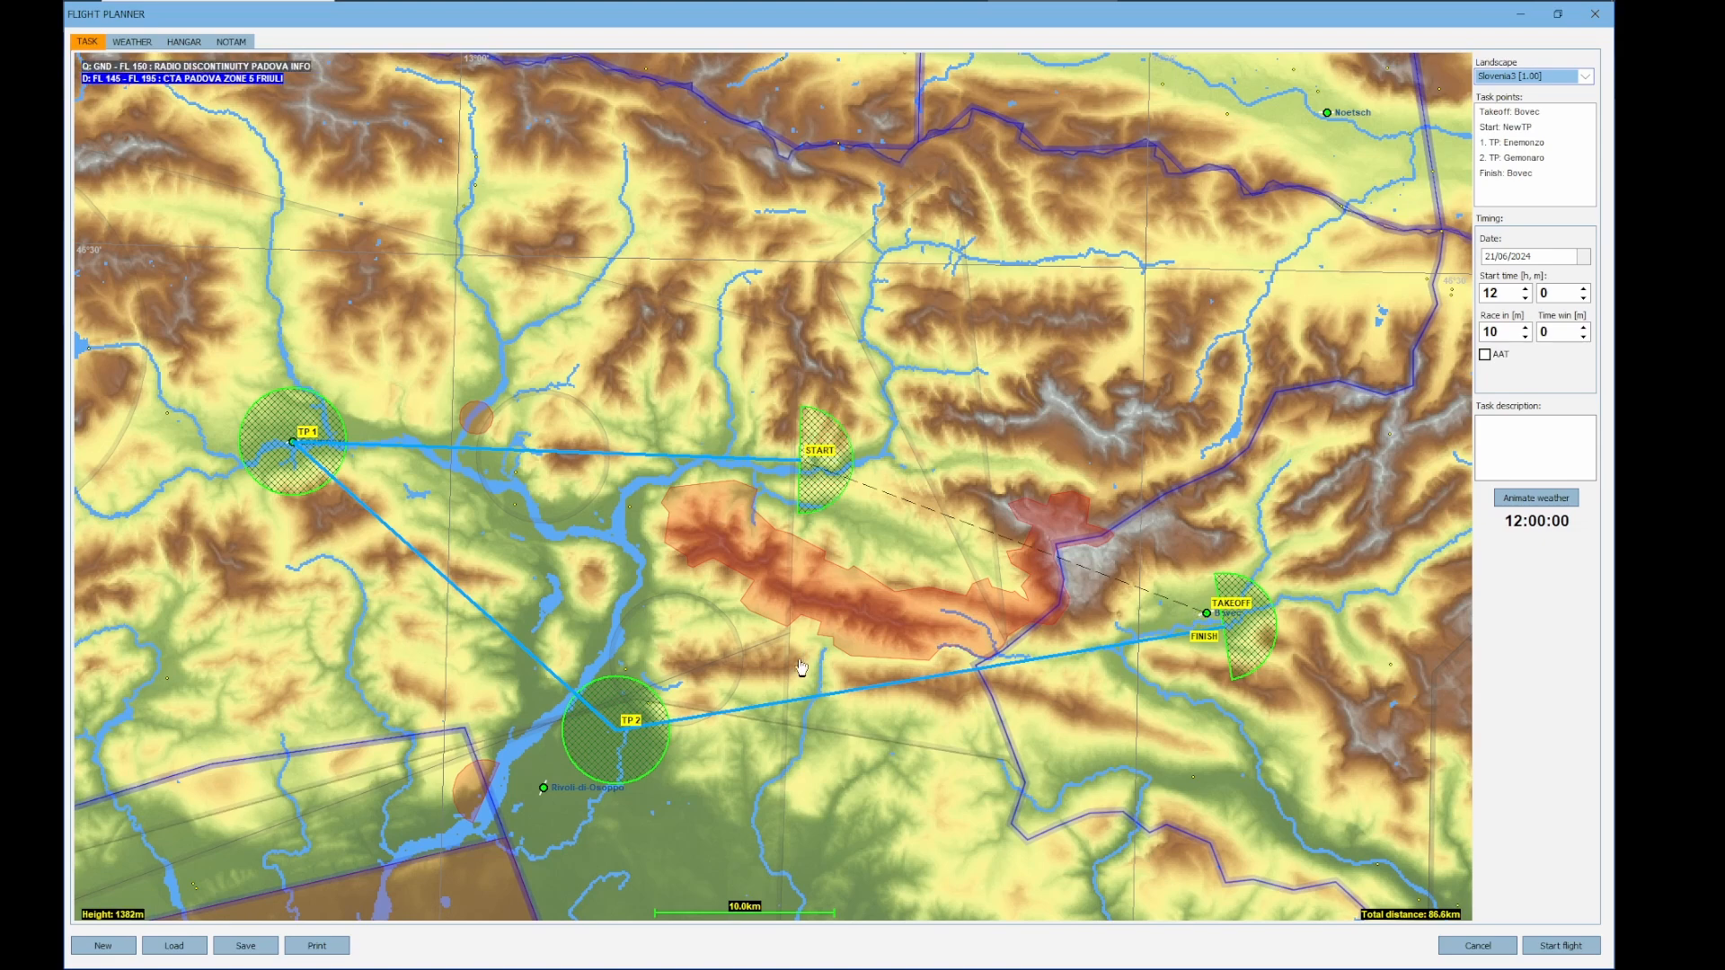
Change the flight's start type to Airstart in the start options
left_click(231, 45)
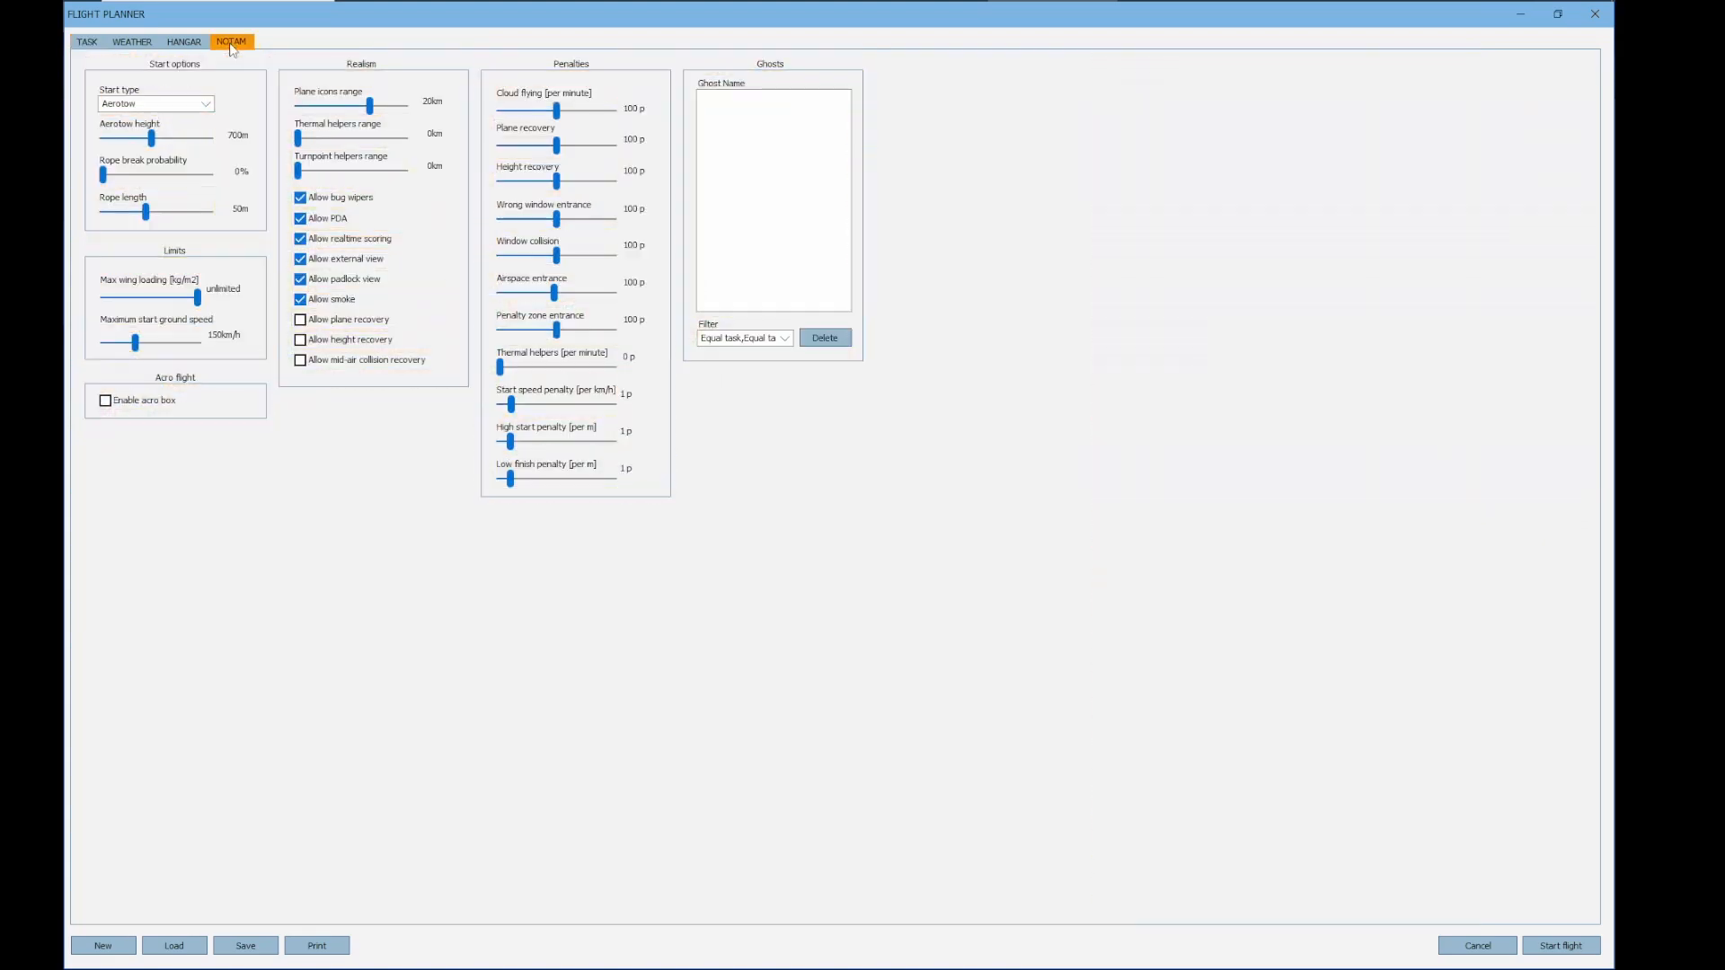
left_click(207, 105)
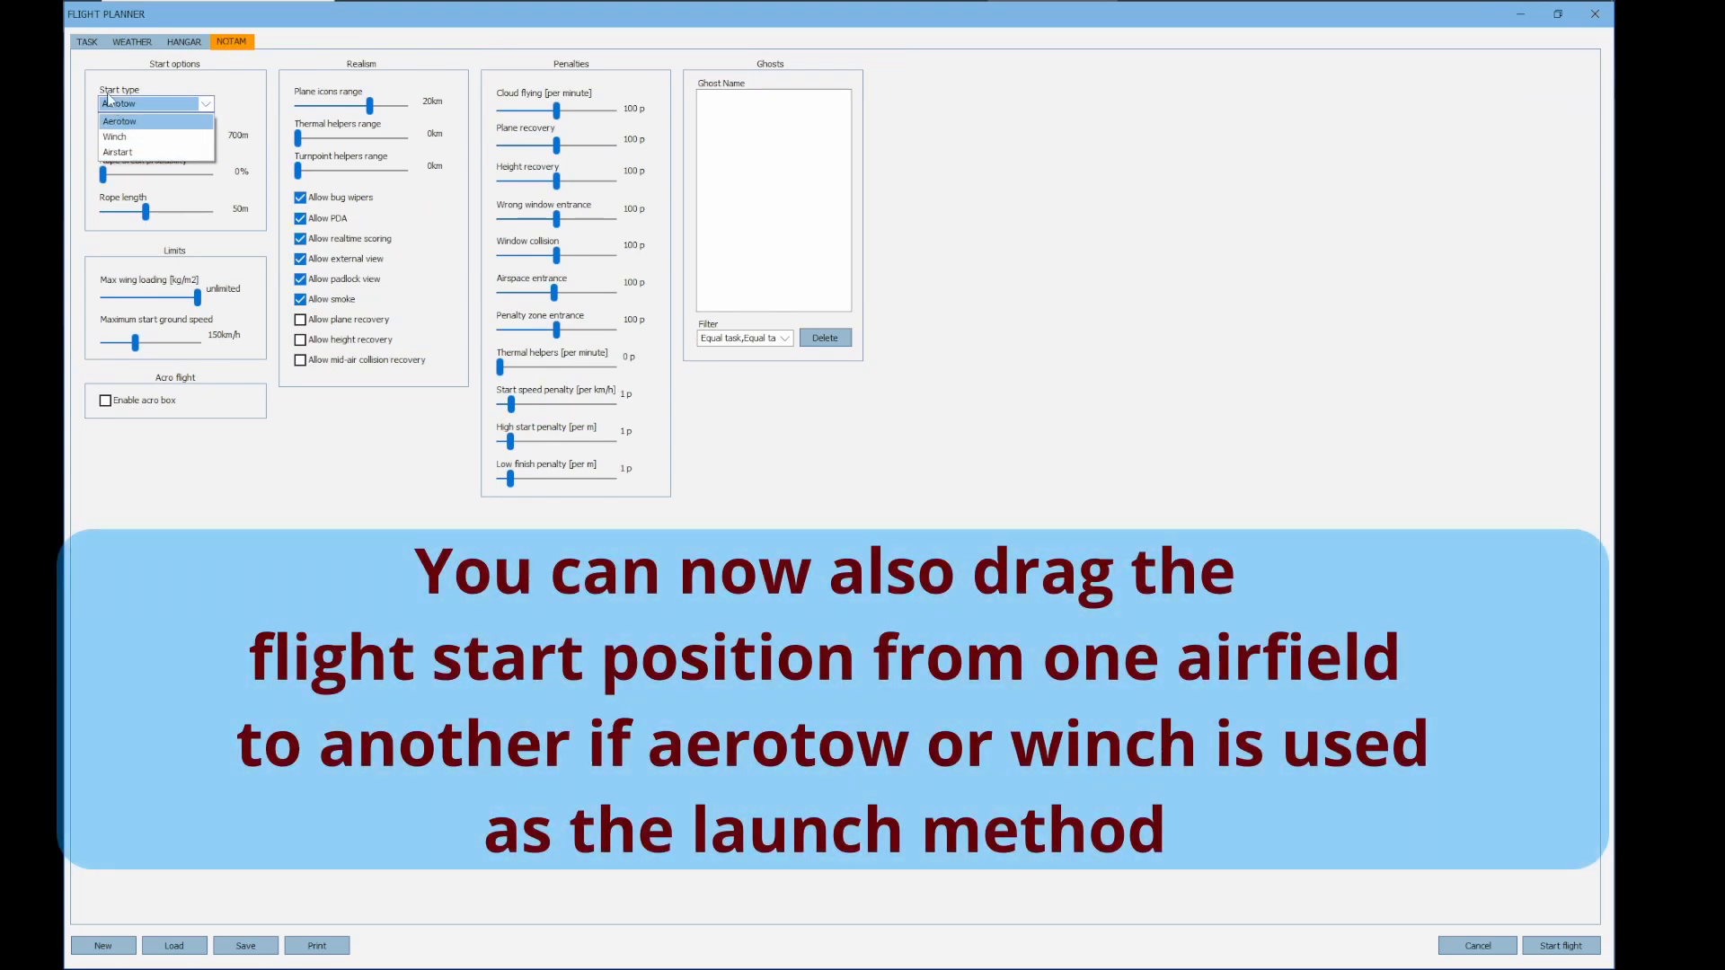
left_click(126, 153)
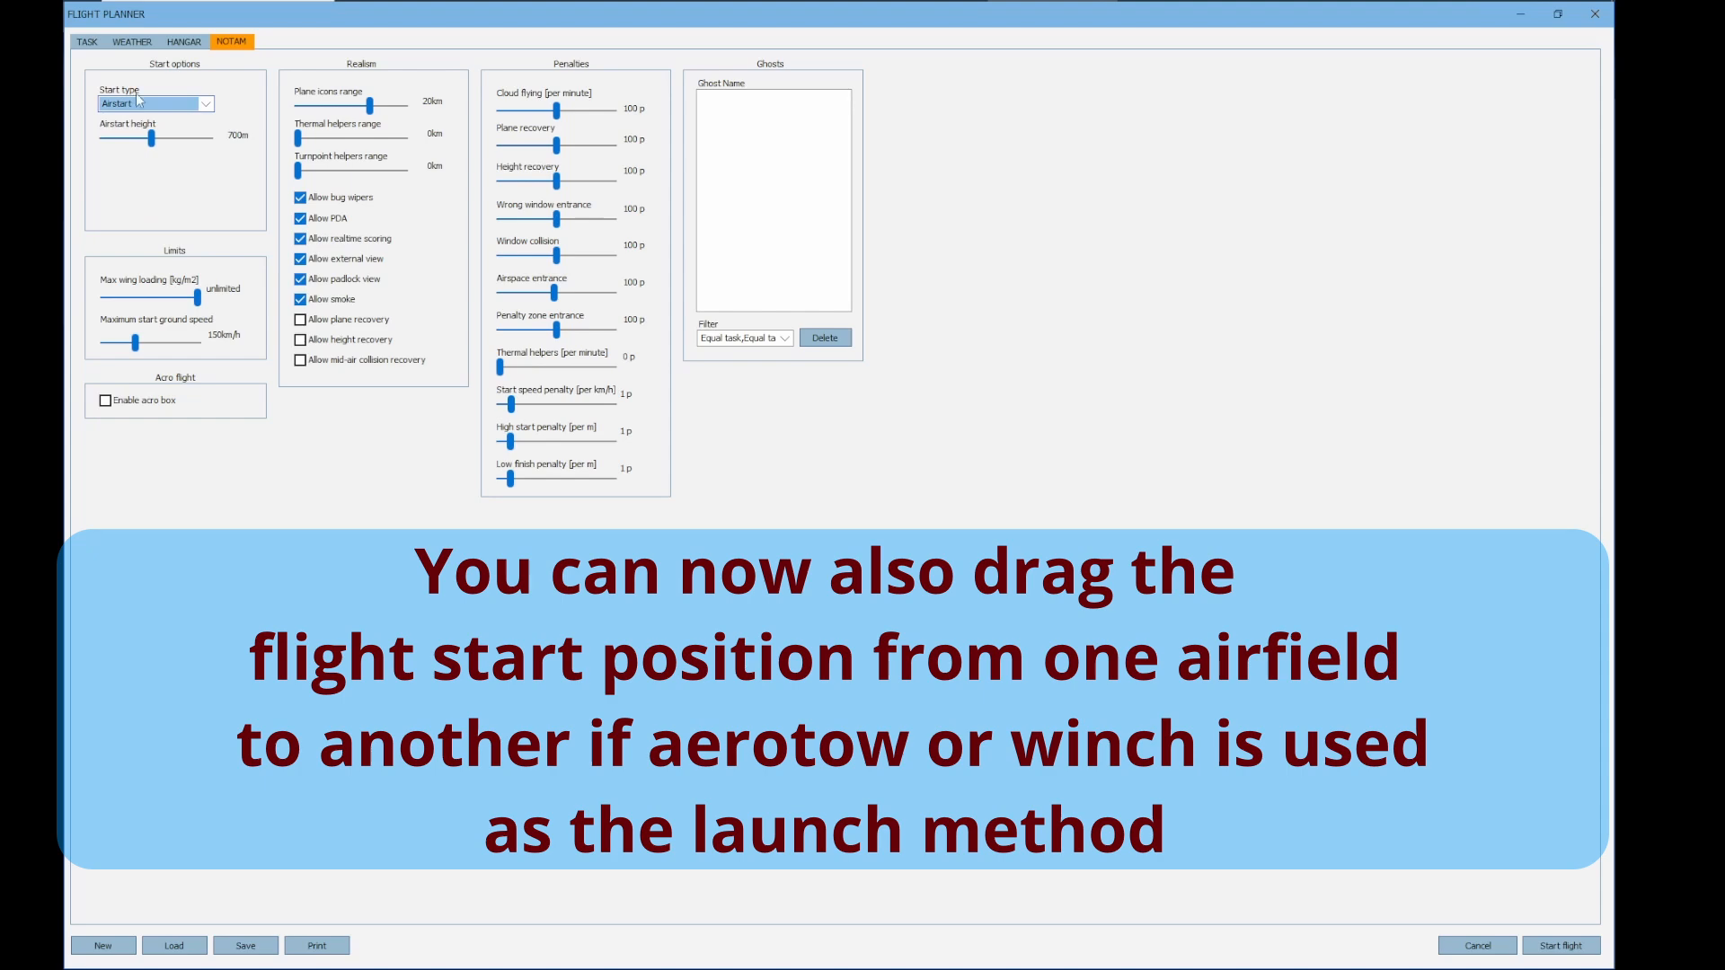
Move the airstart position just east of the start point and shift the finish onto the Bovec airfield
left_click(90, 44)
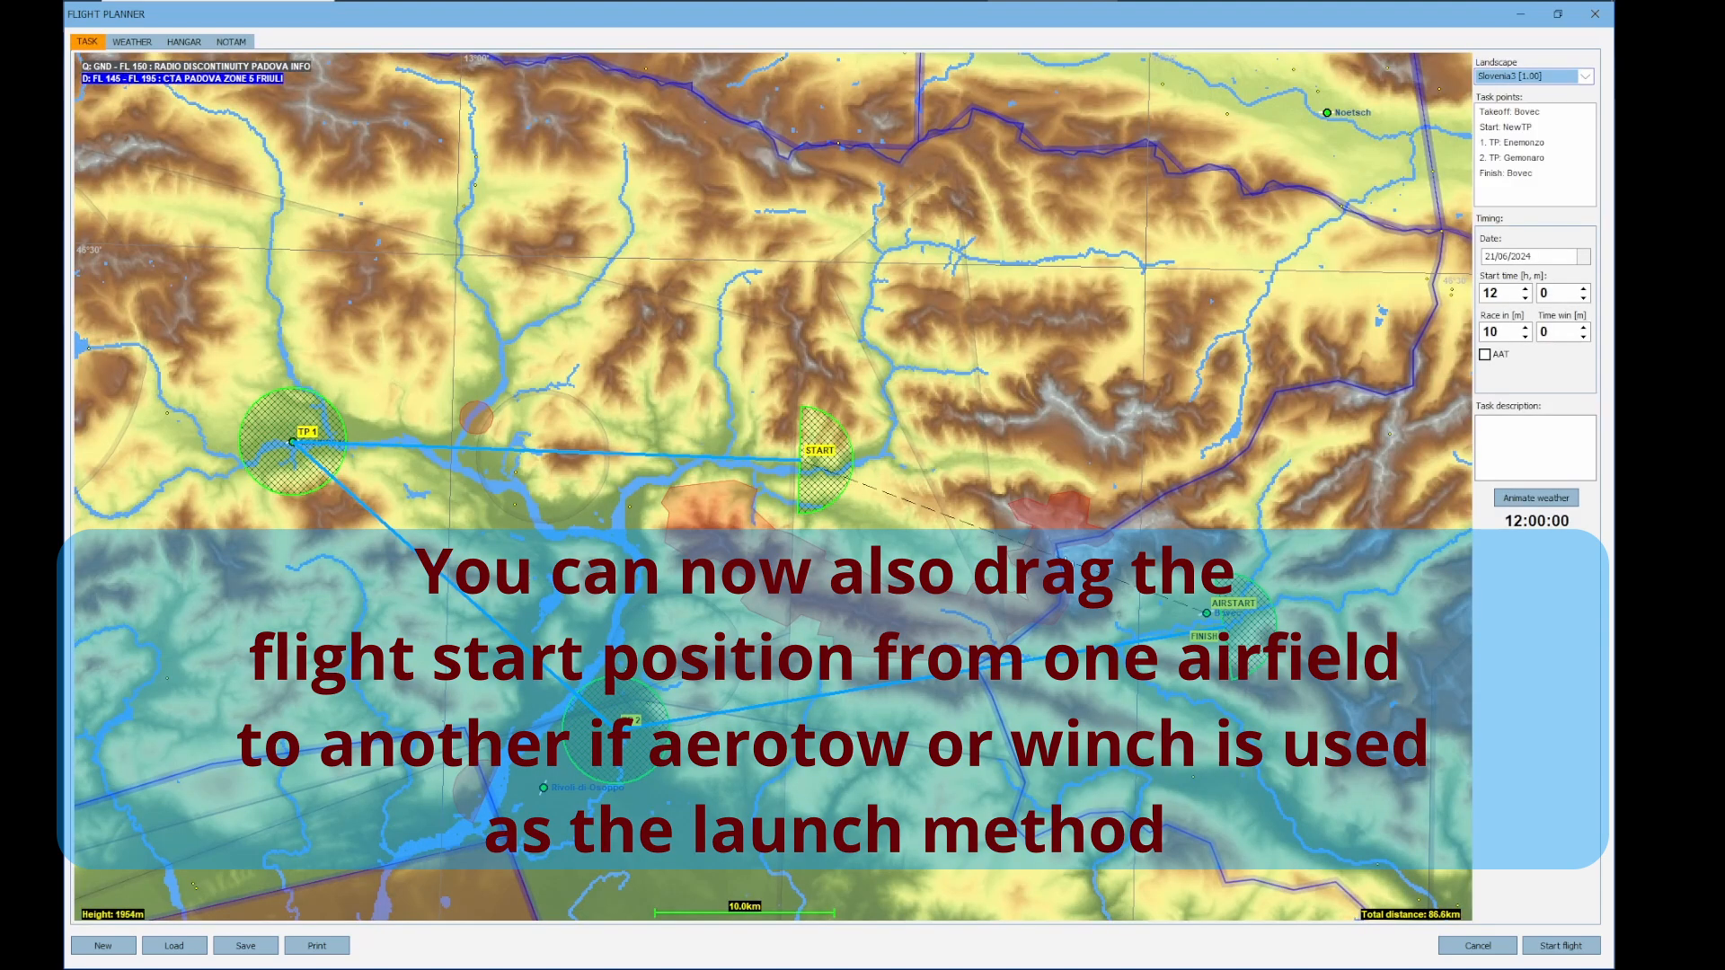
left_click_drag(1204, 609, 871, 476)
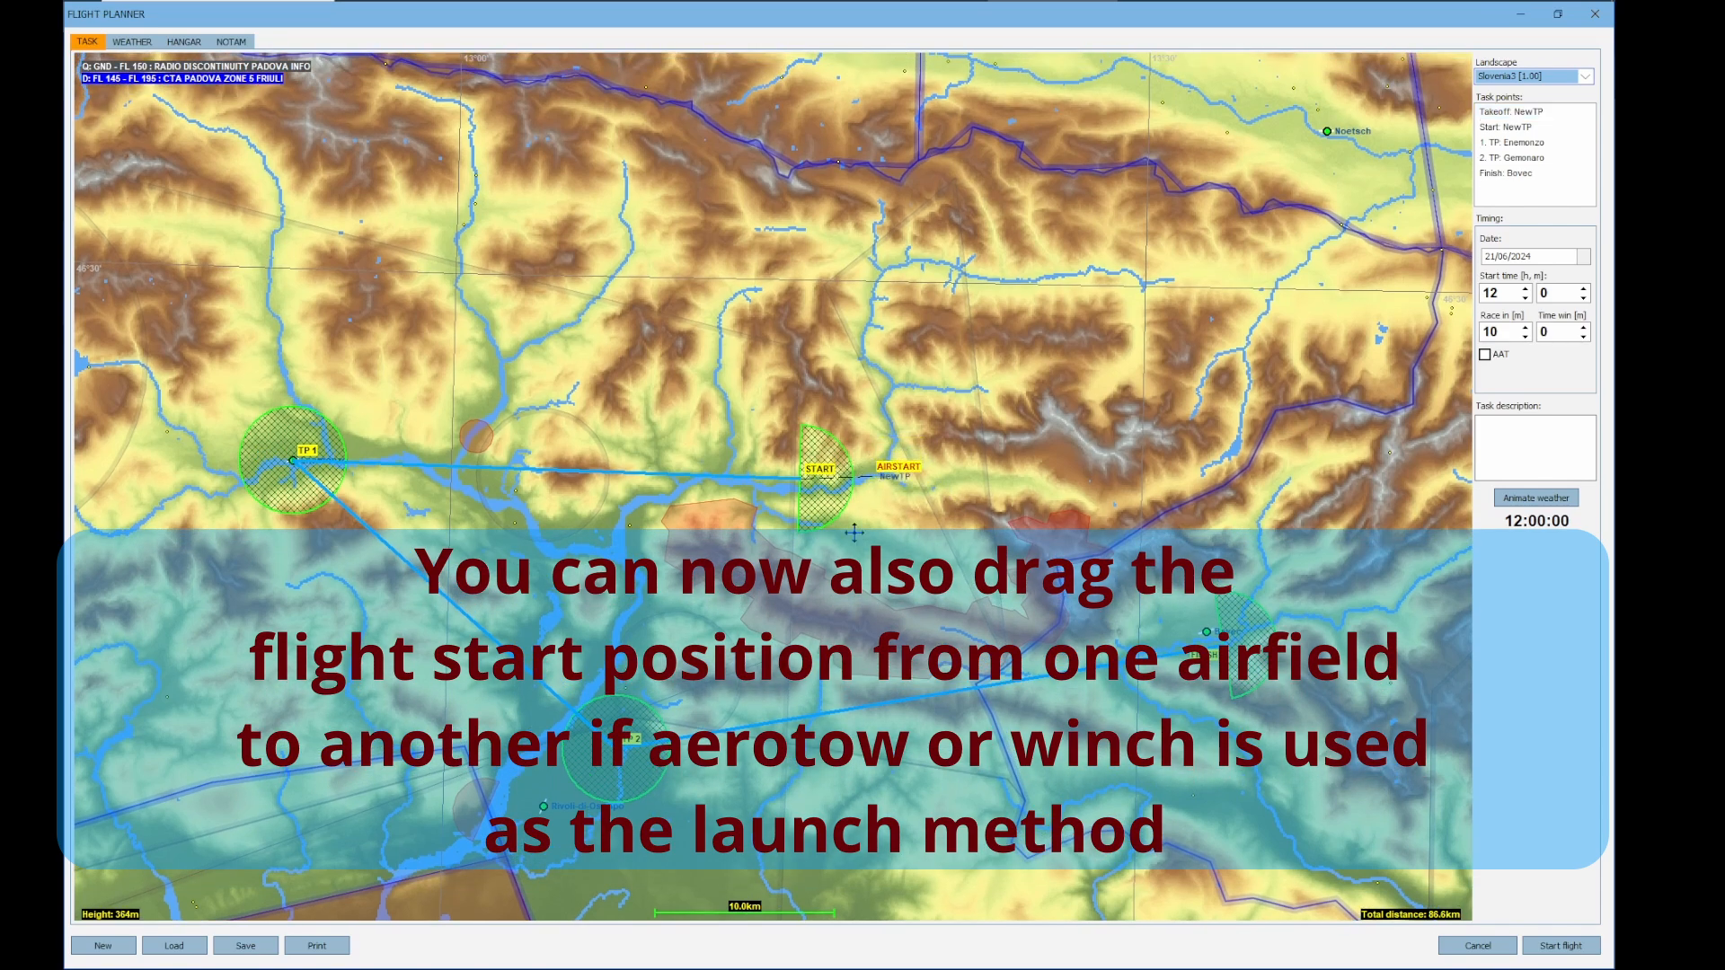
left_click_drag(860, 564, 927, 561)
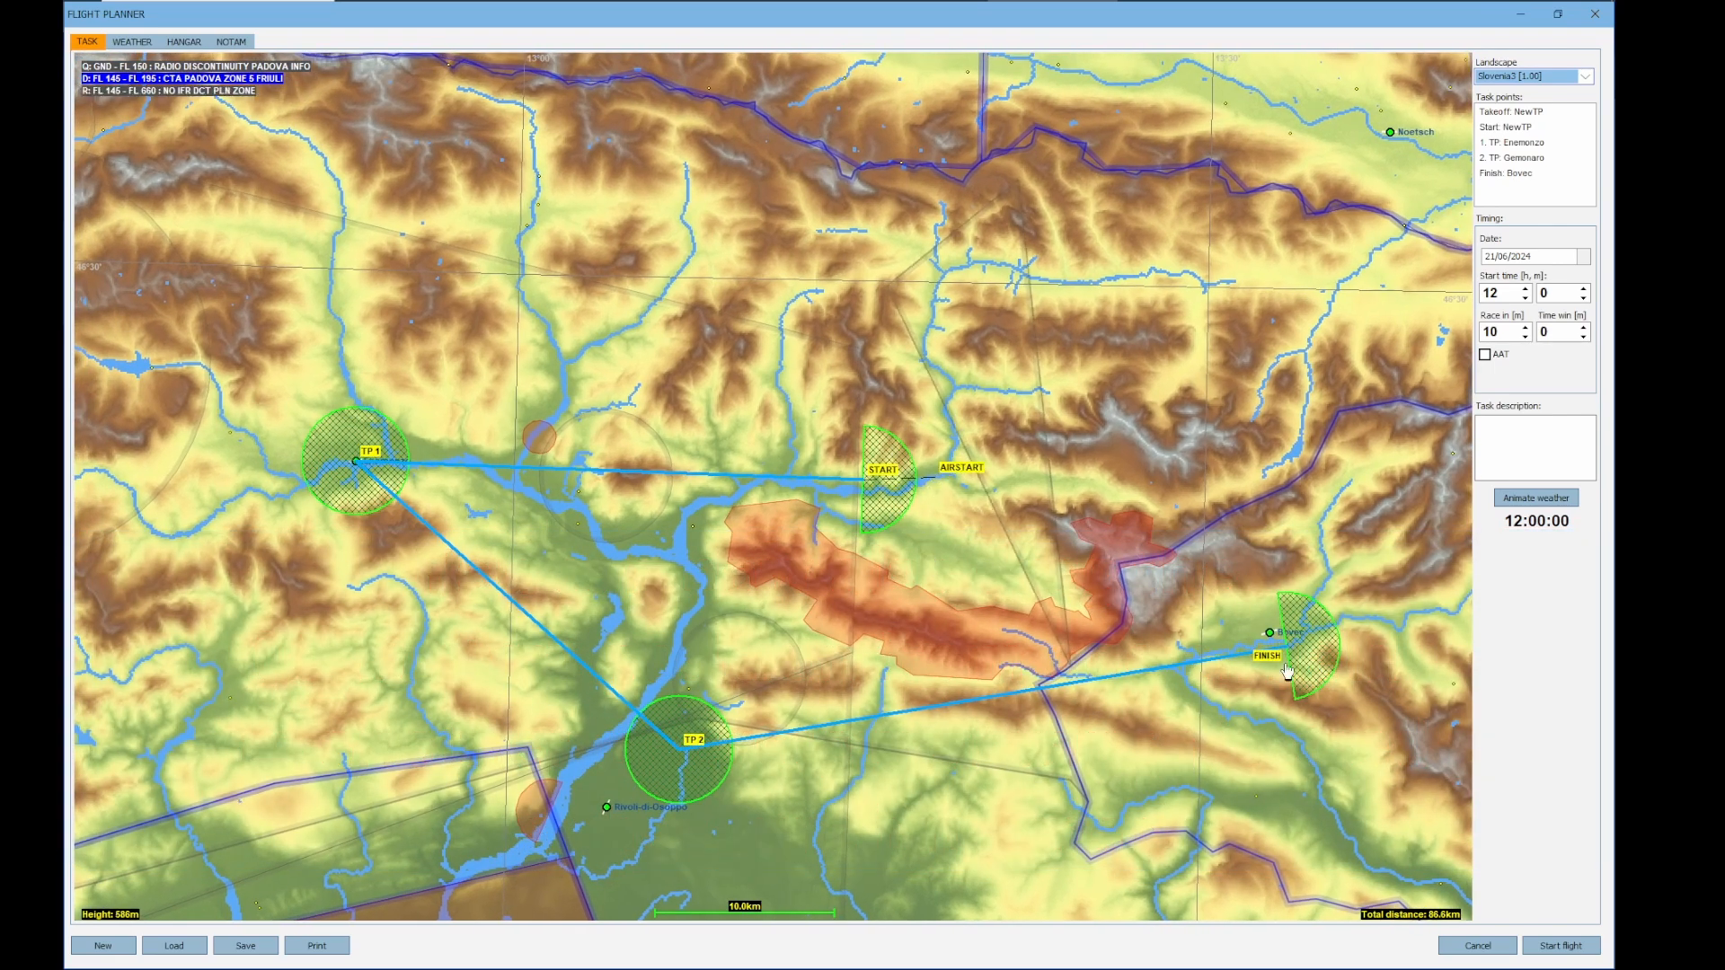
left_click_drag(1307, 653, 1276, 636)
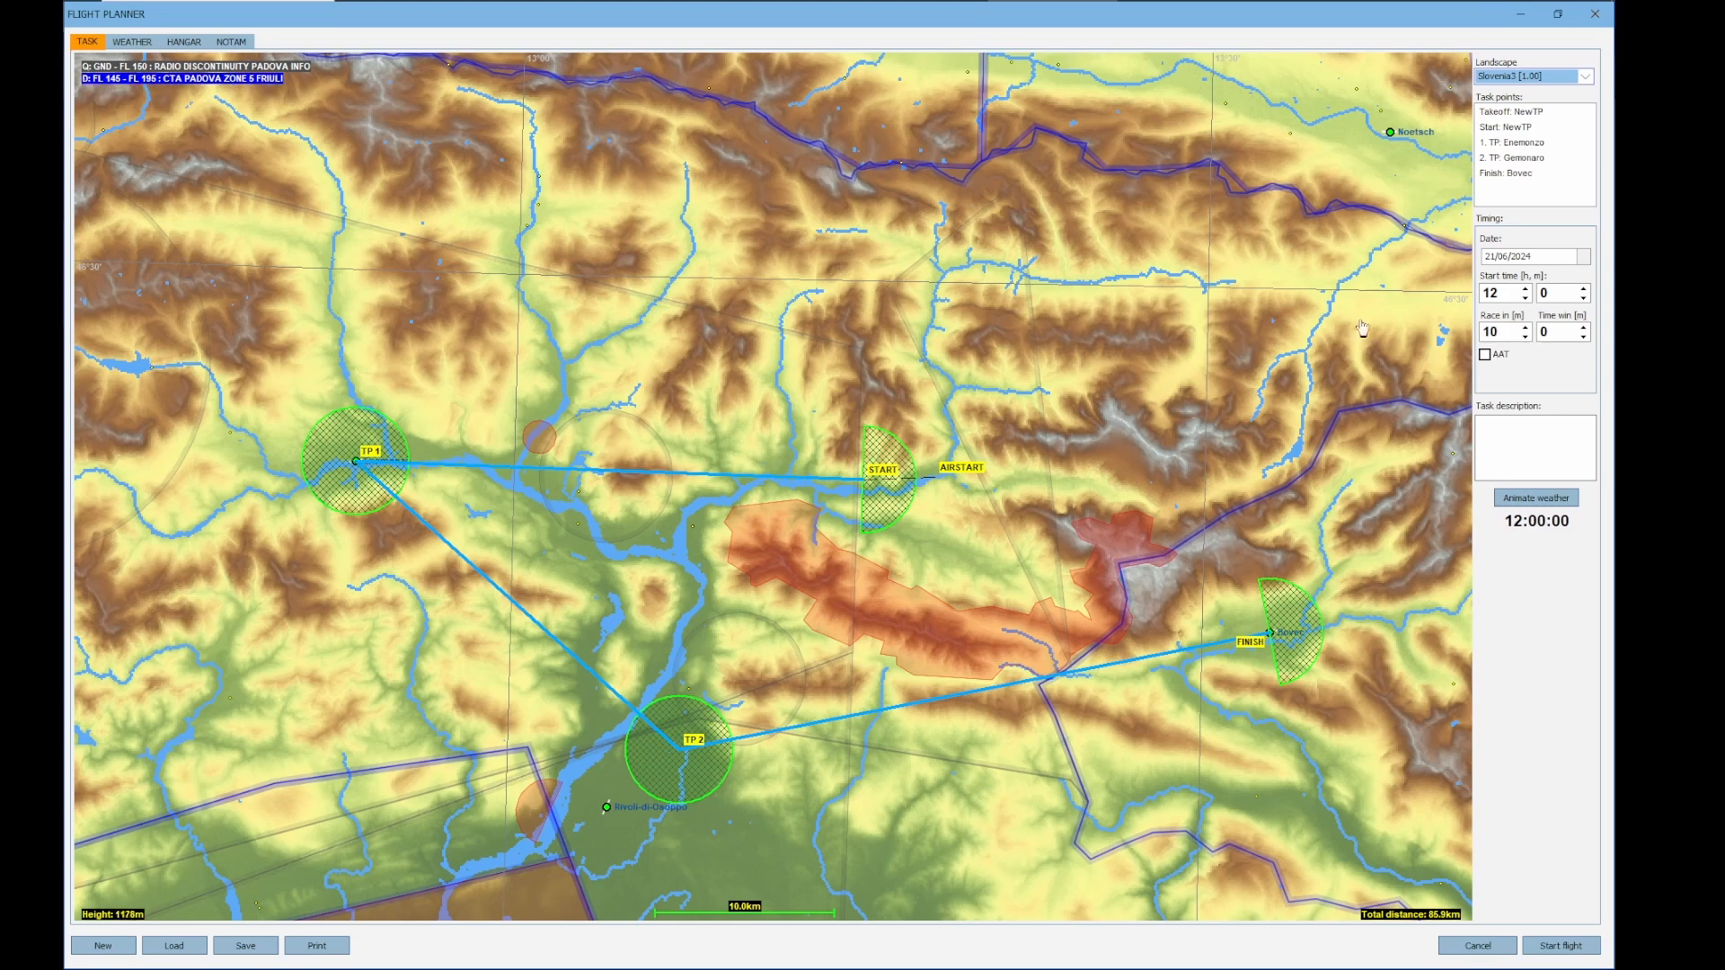
Enable AAT for the task and enlarge the Enemonzo turnpoint radius to 9000 m
left_click(1484, 354)
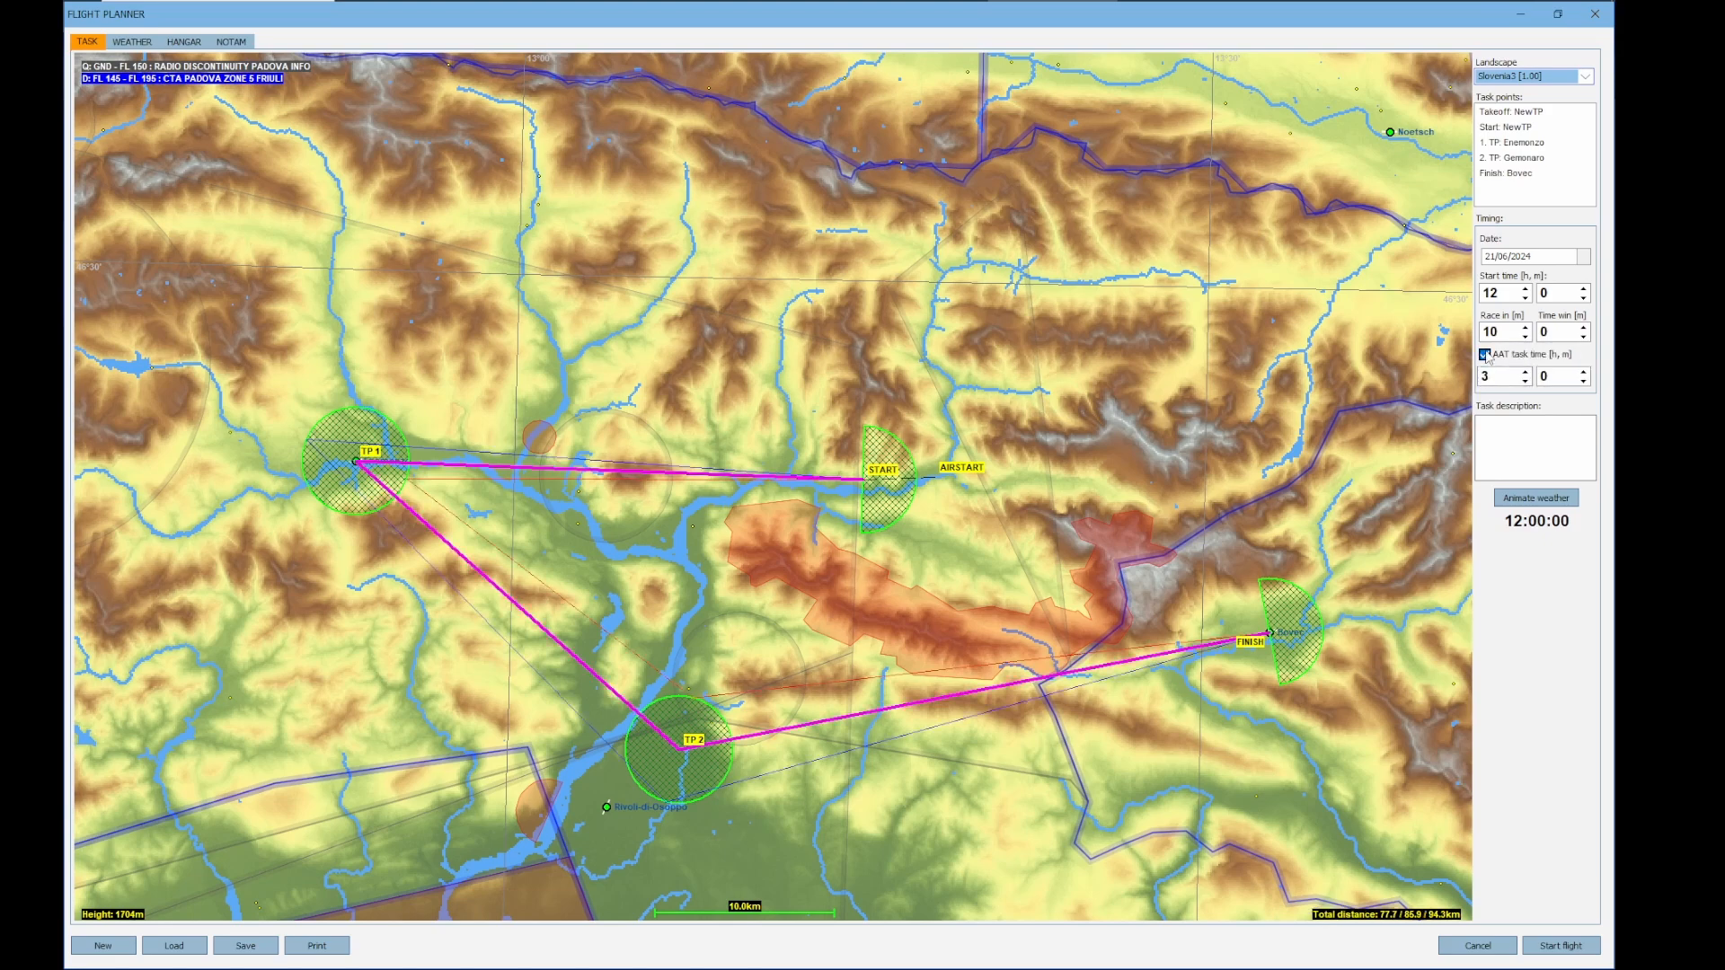
right_click(355, 462)
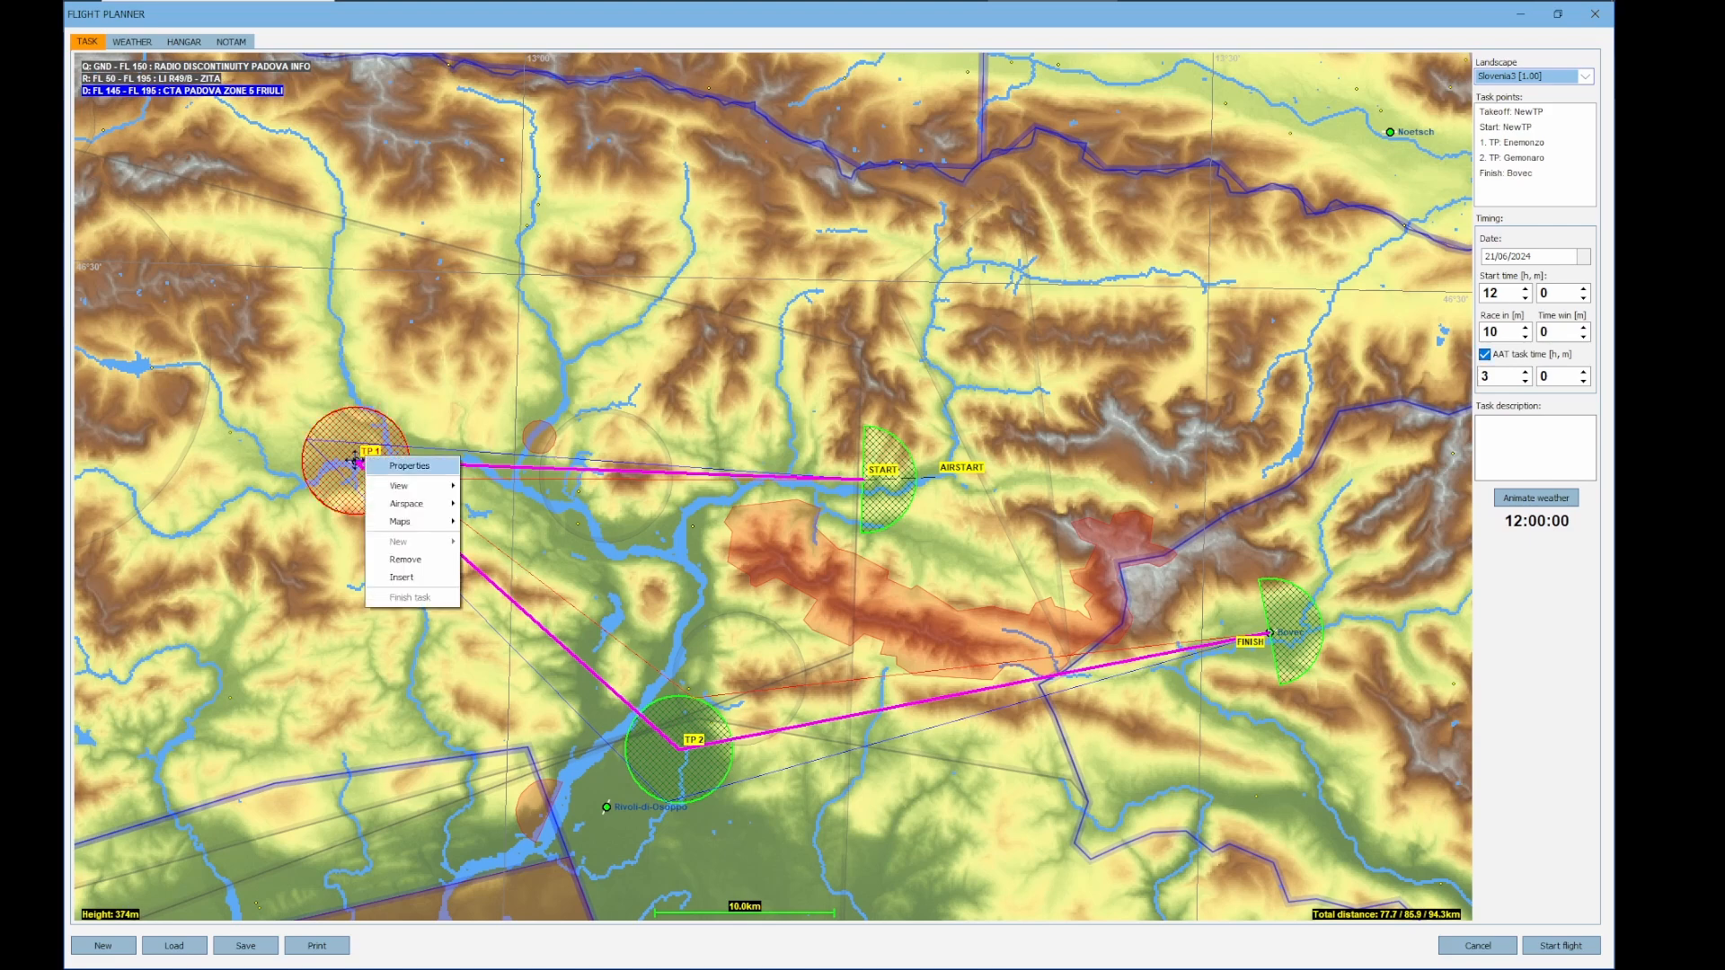
left_click(409, 466)
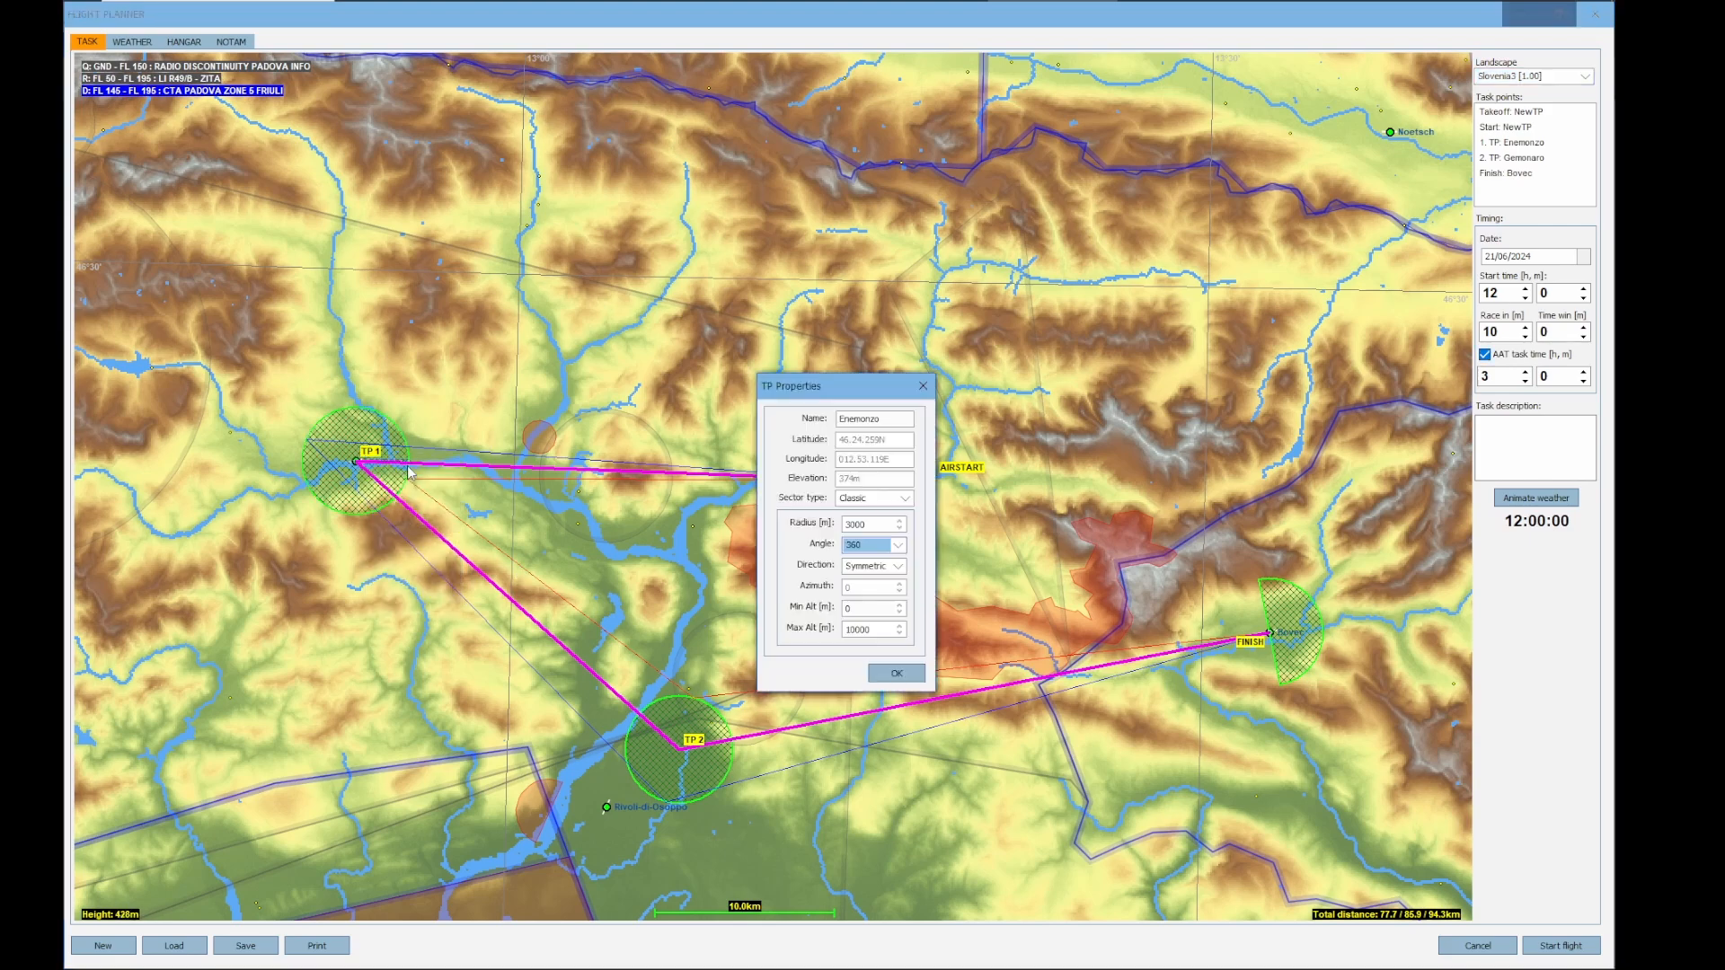
left_click(899, 522)
left_click(900, 522)
left_click(899, 522)
left_click(899, 522)
left_click(899, 522)
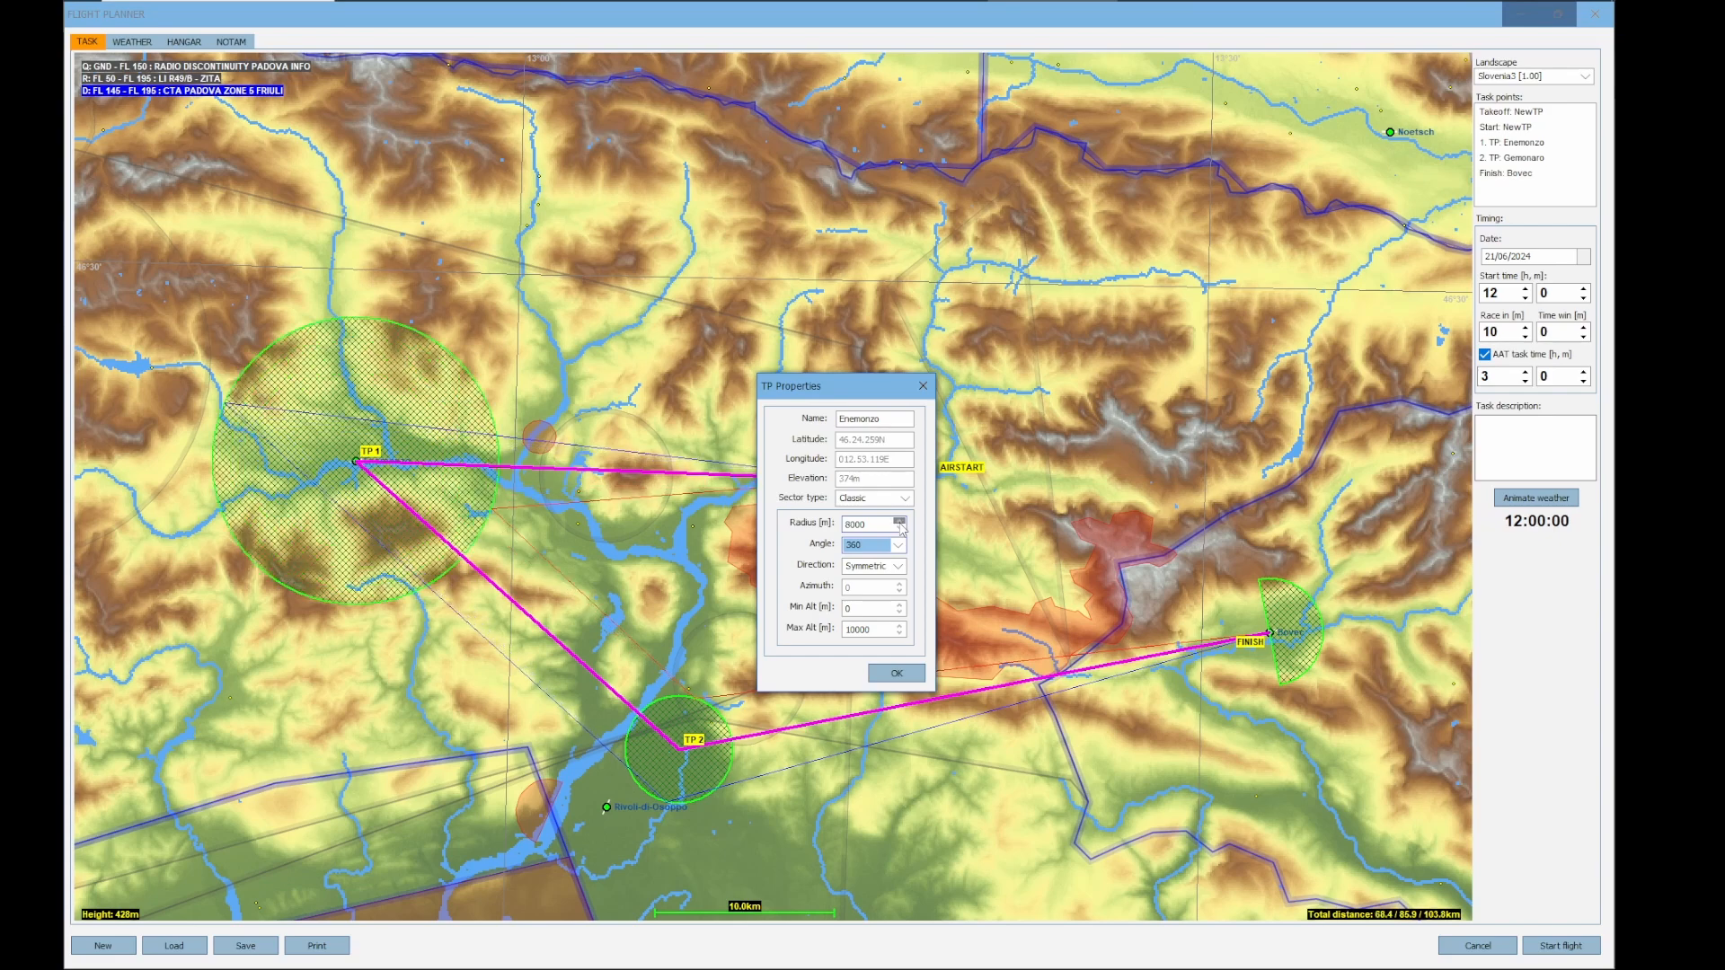
left_click(899, 522)
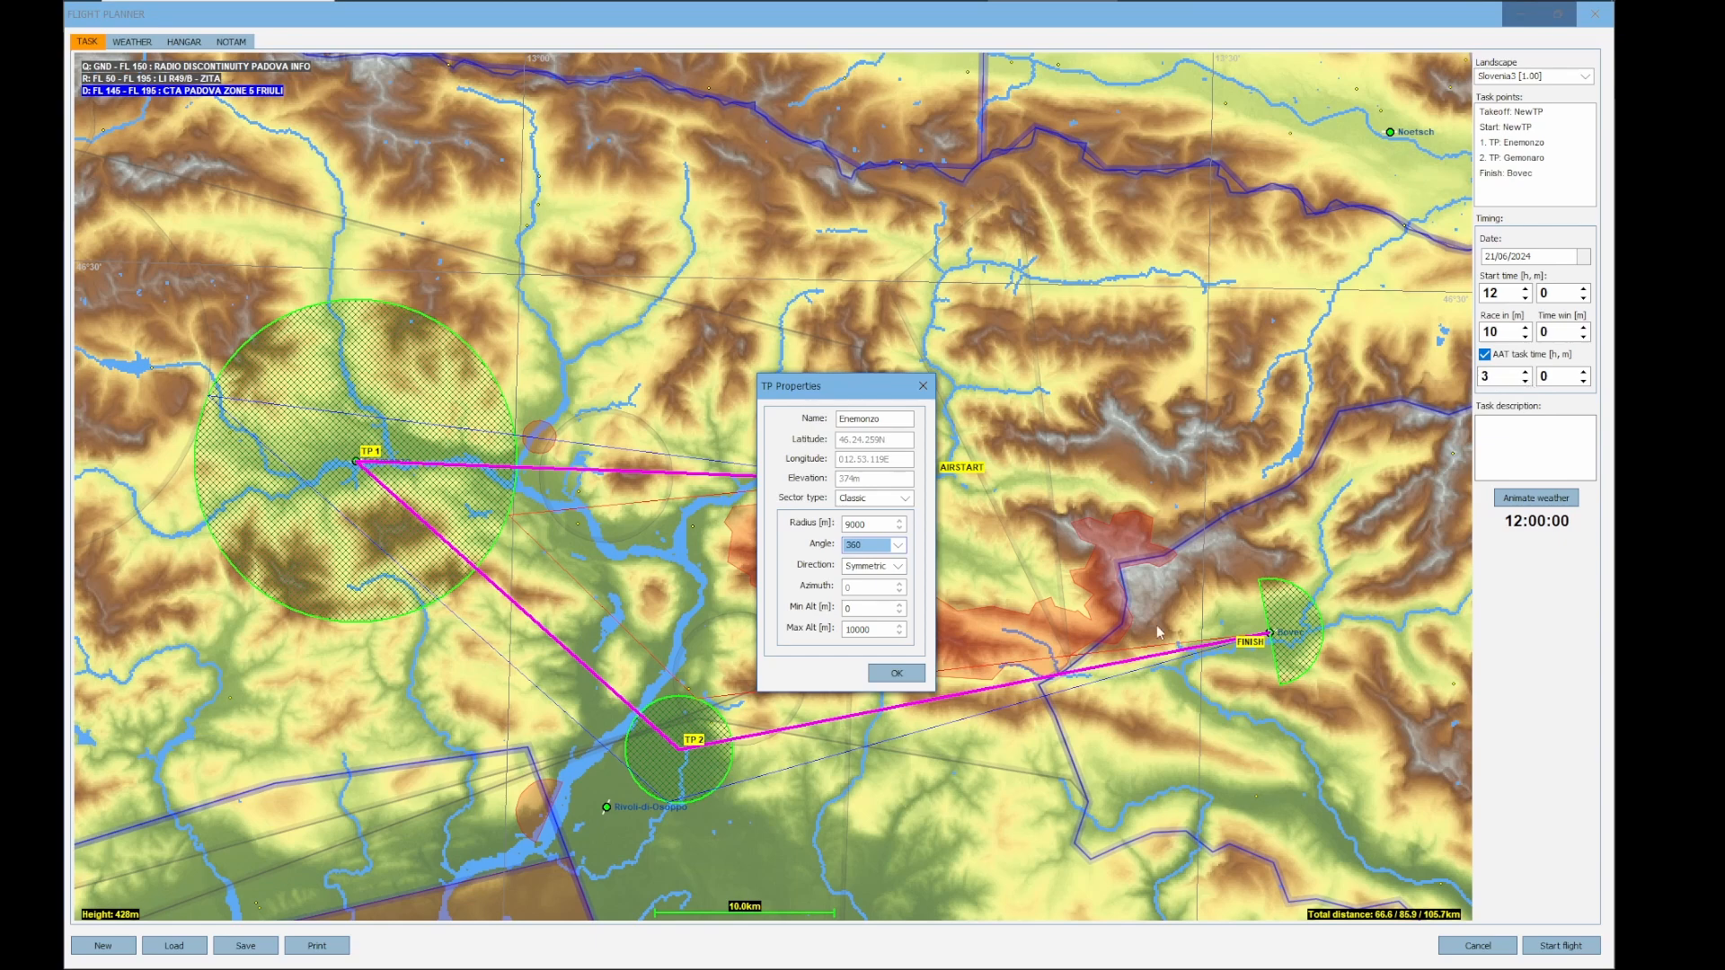
left_click(906, 676)
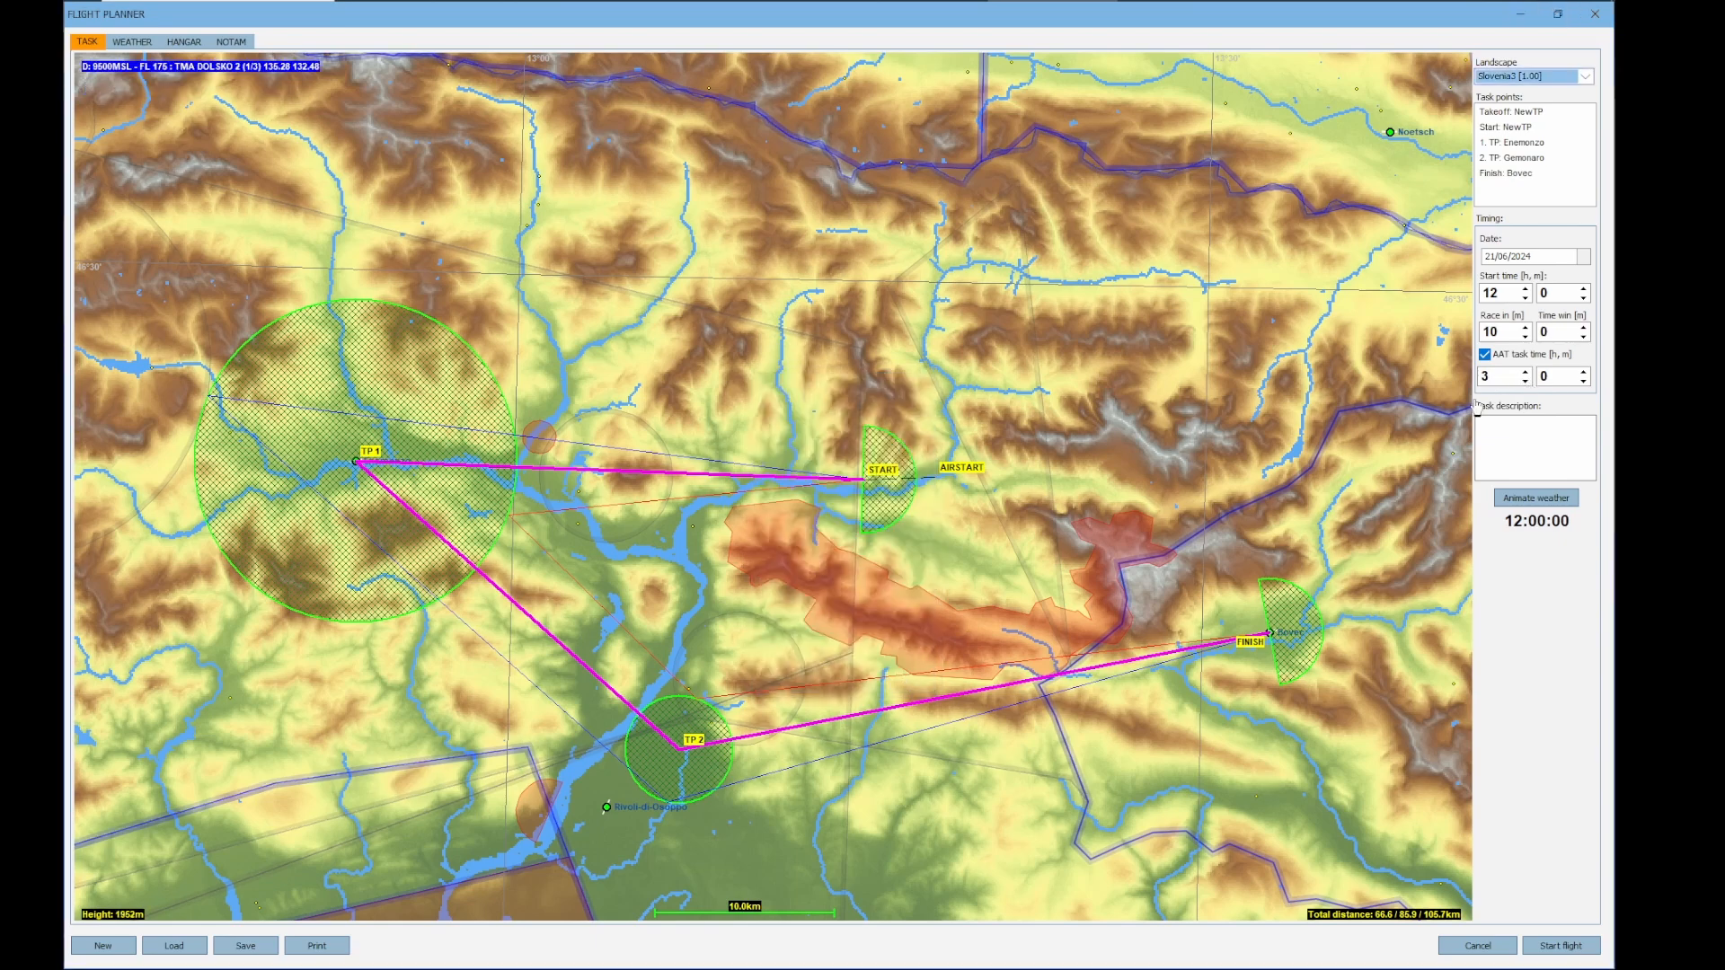
Try adjusting the AAT task time hours and turn AAT off again
left_click(1525, 381)
left_click(1526, 380)
left_click(1526, 381)
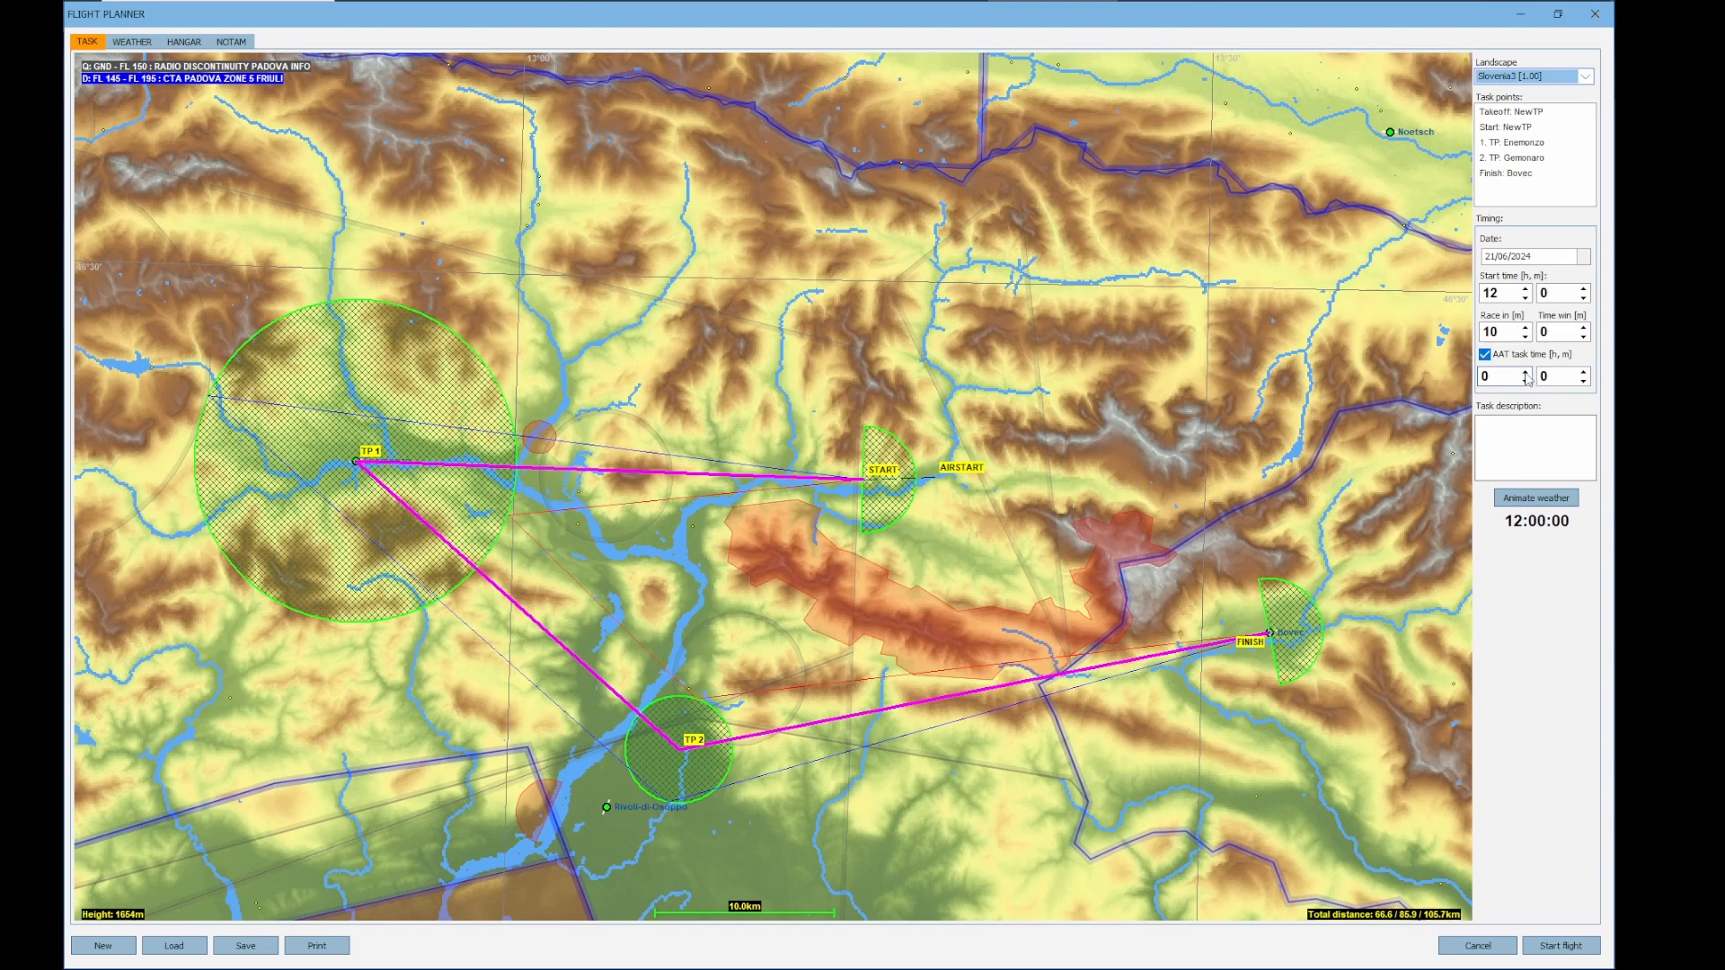
left_click(1526, 373)
left_click(1484, 354)
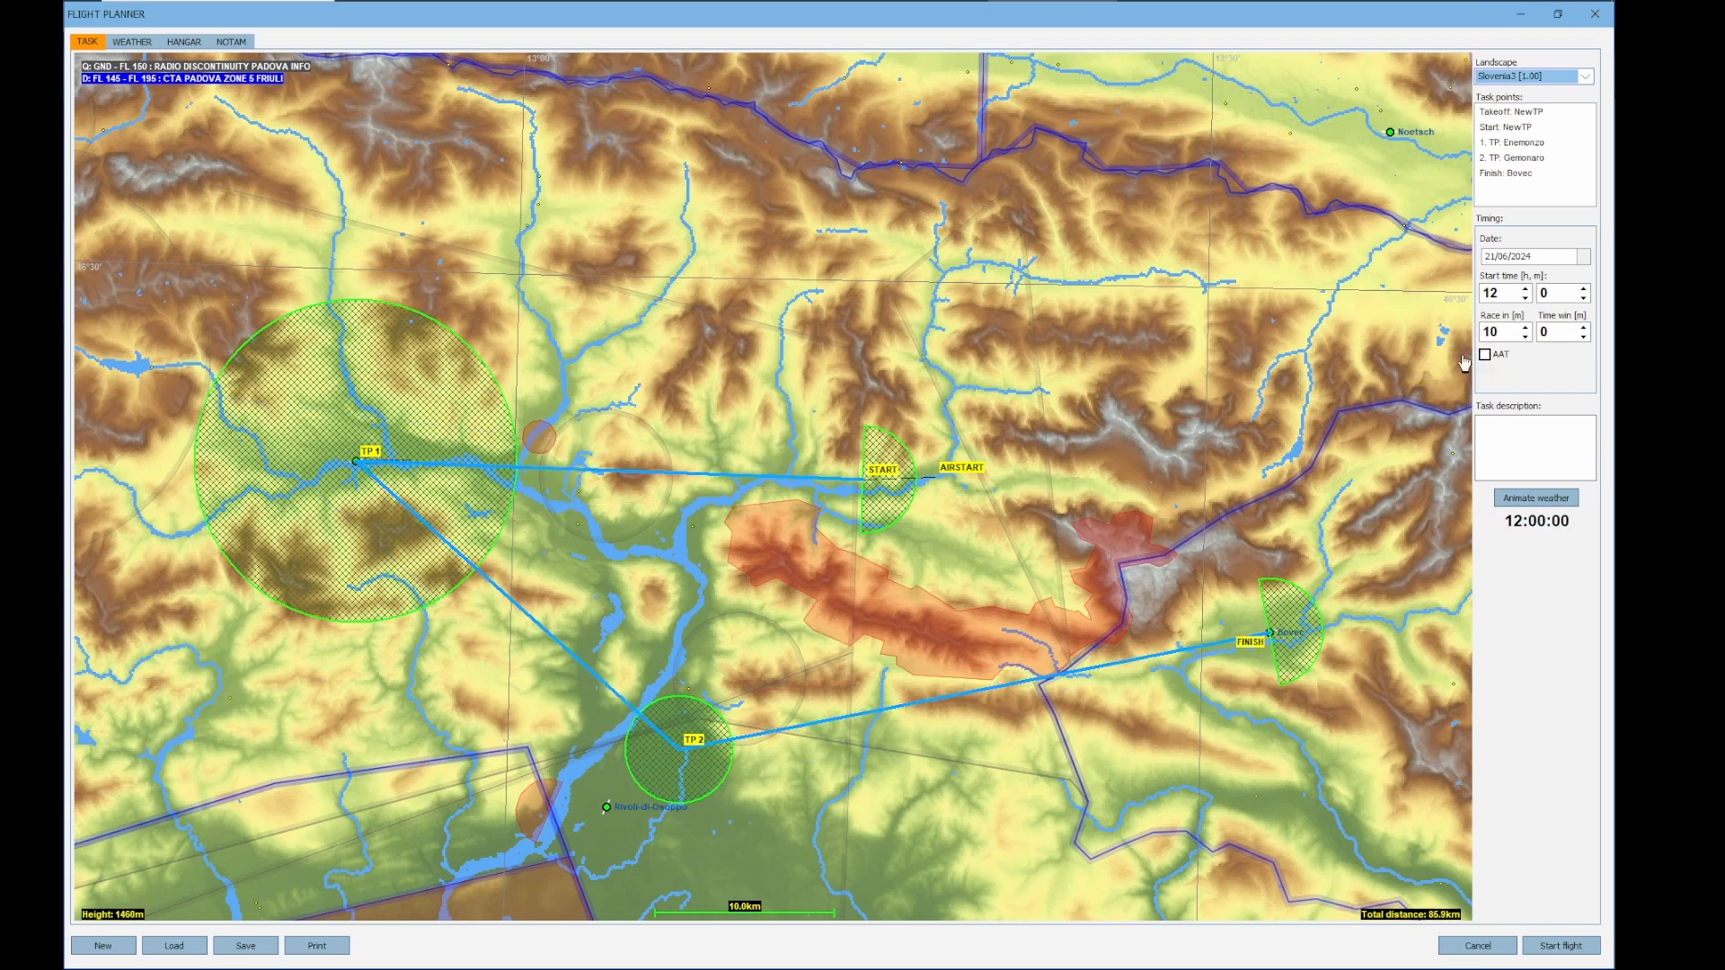
Set the Enemonzo turnpoint radius back to 3000 m
right_click(352, 486)
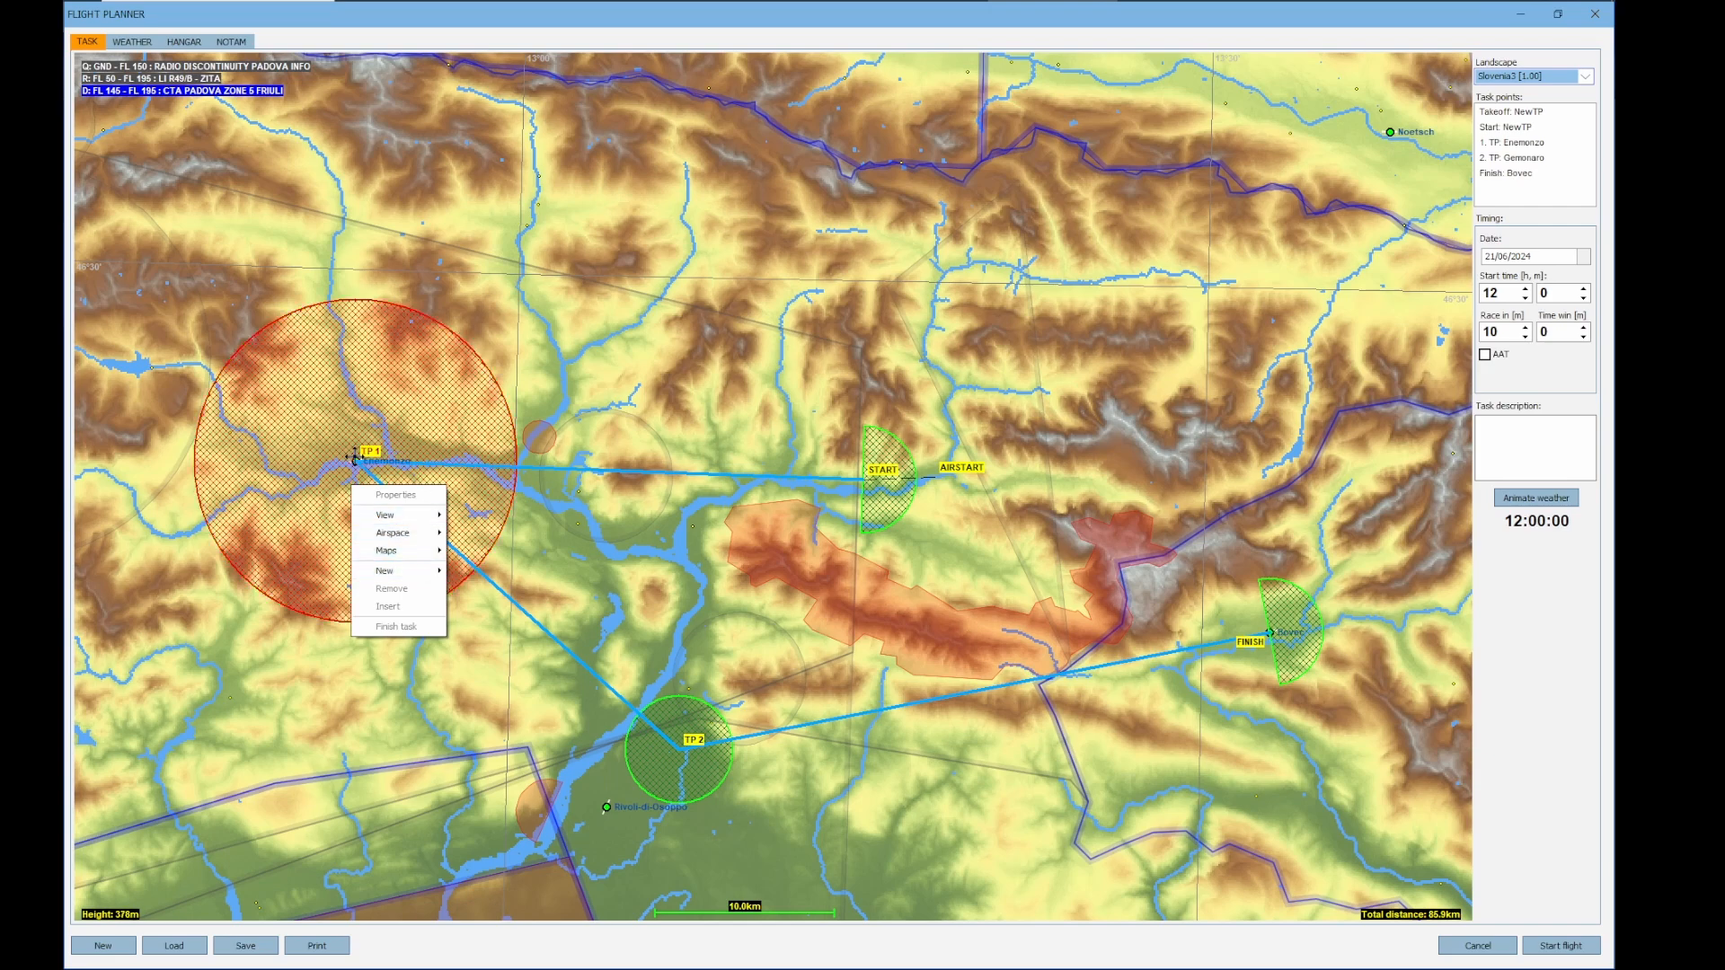
left_click(396, 495)
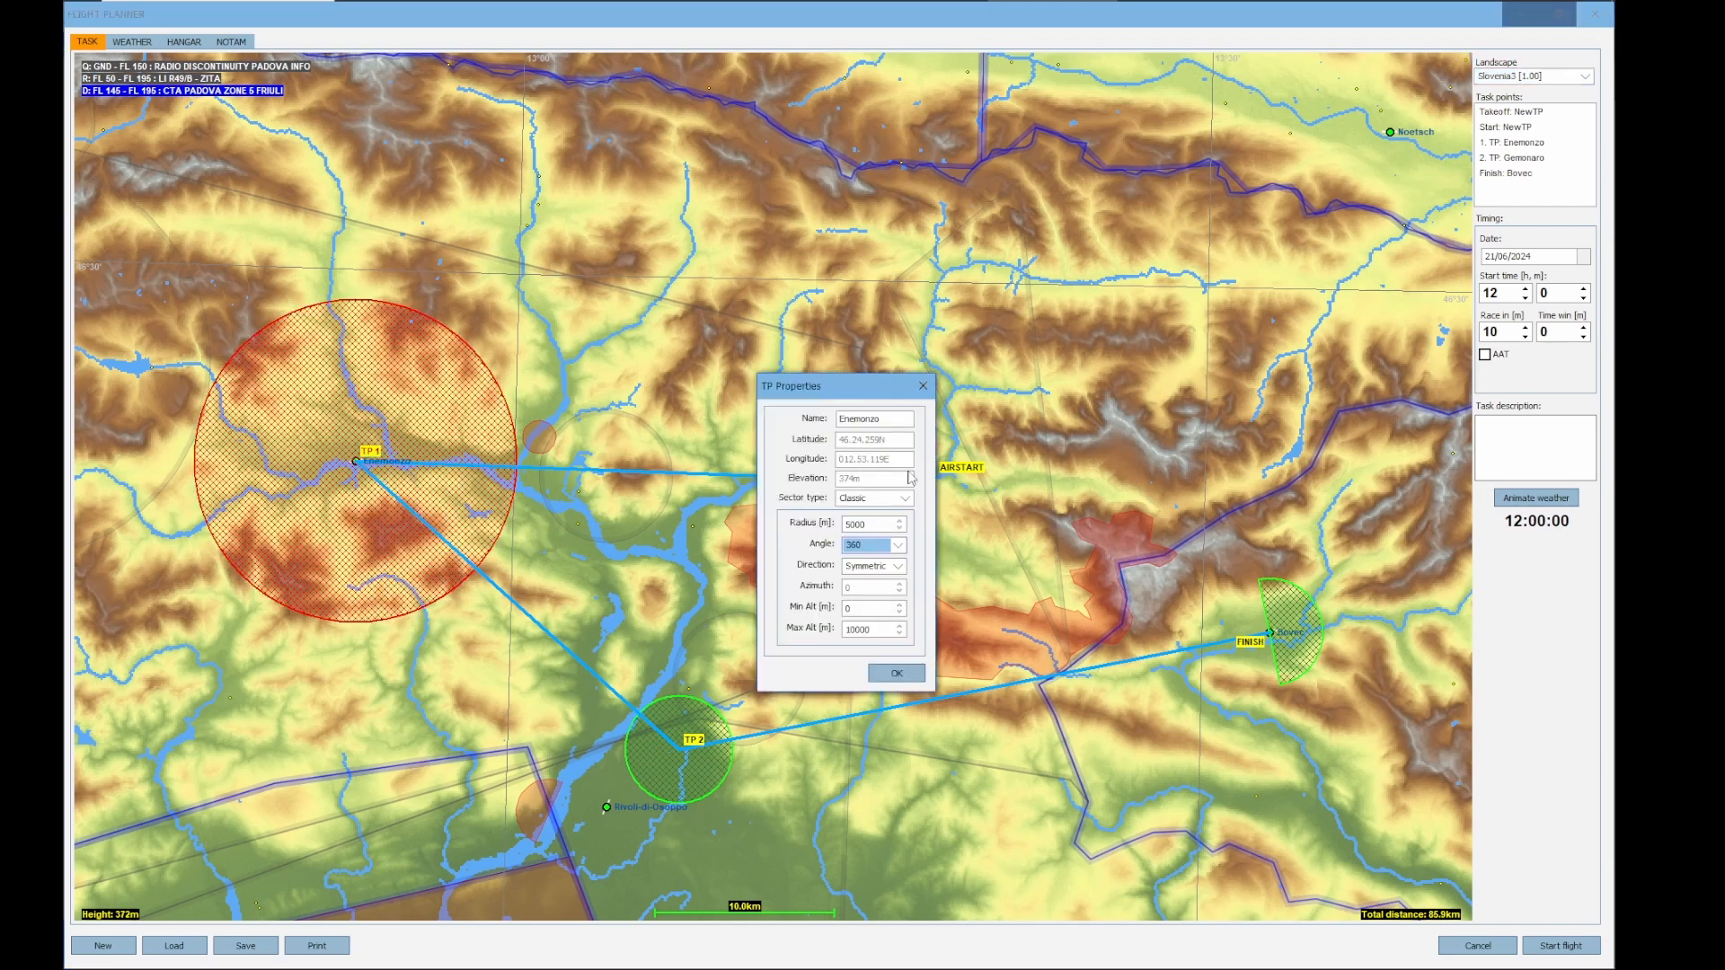
left_click(899, 528)
left_click(900, 528)
left_click(900, 528)
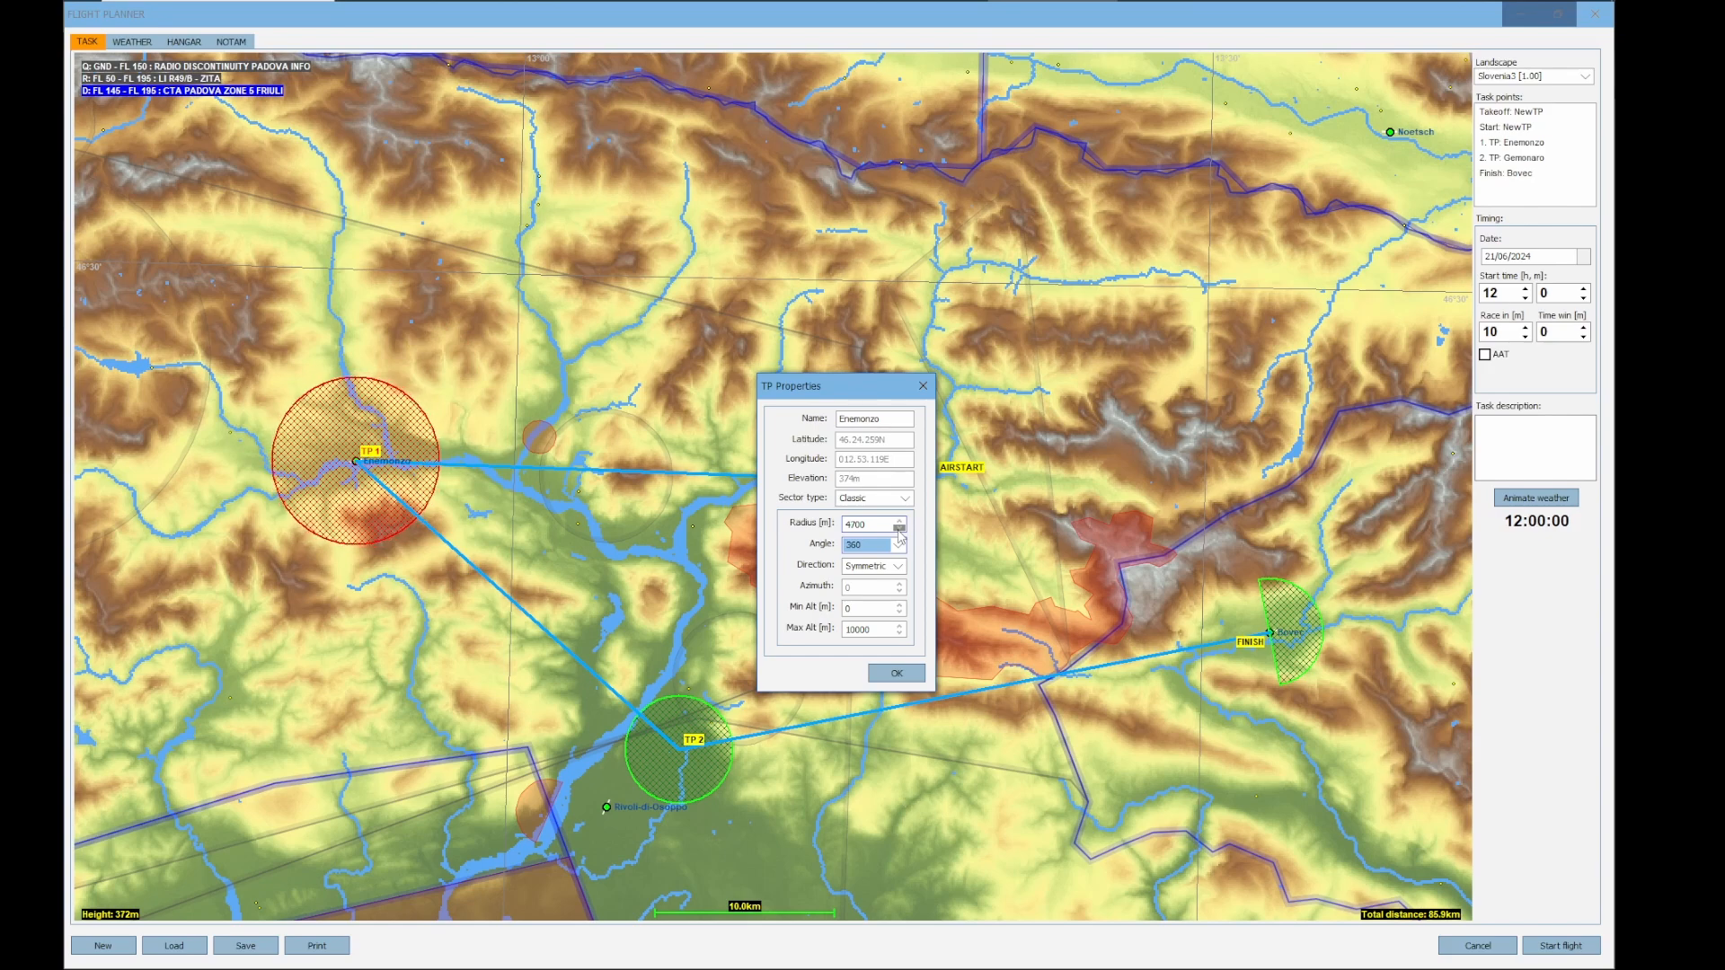
left_click(899, 529)
left_click(899, 528)
double_click(879, 524)
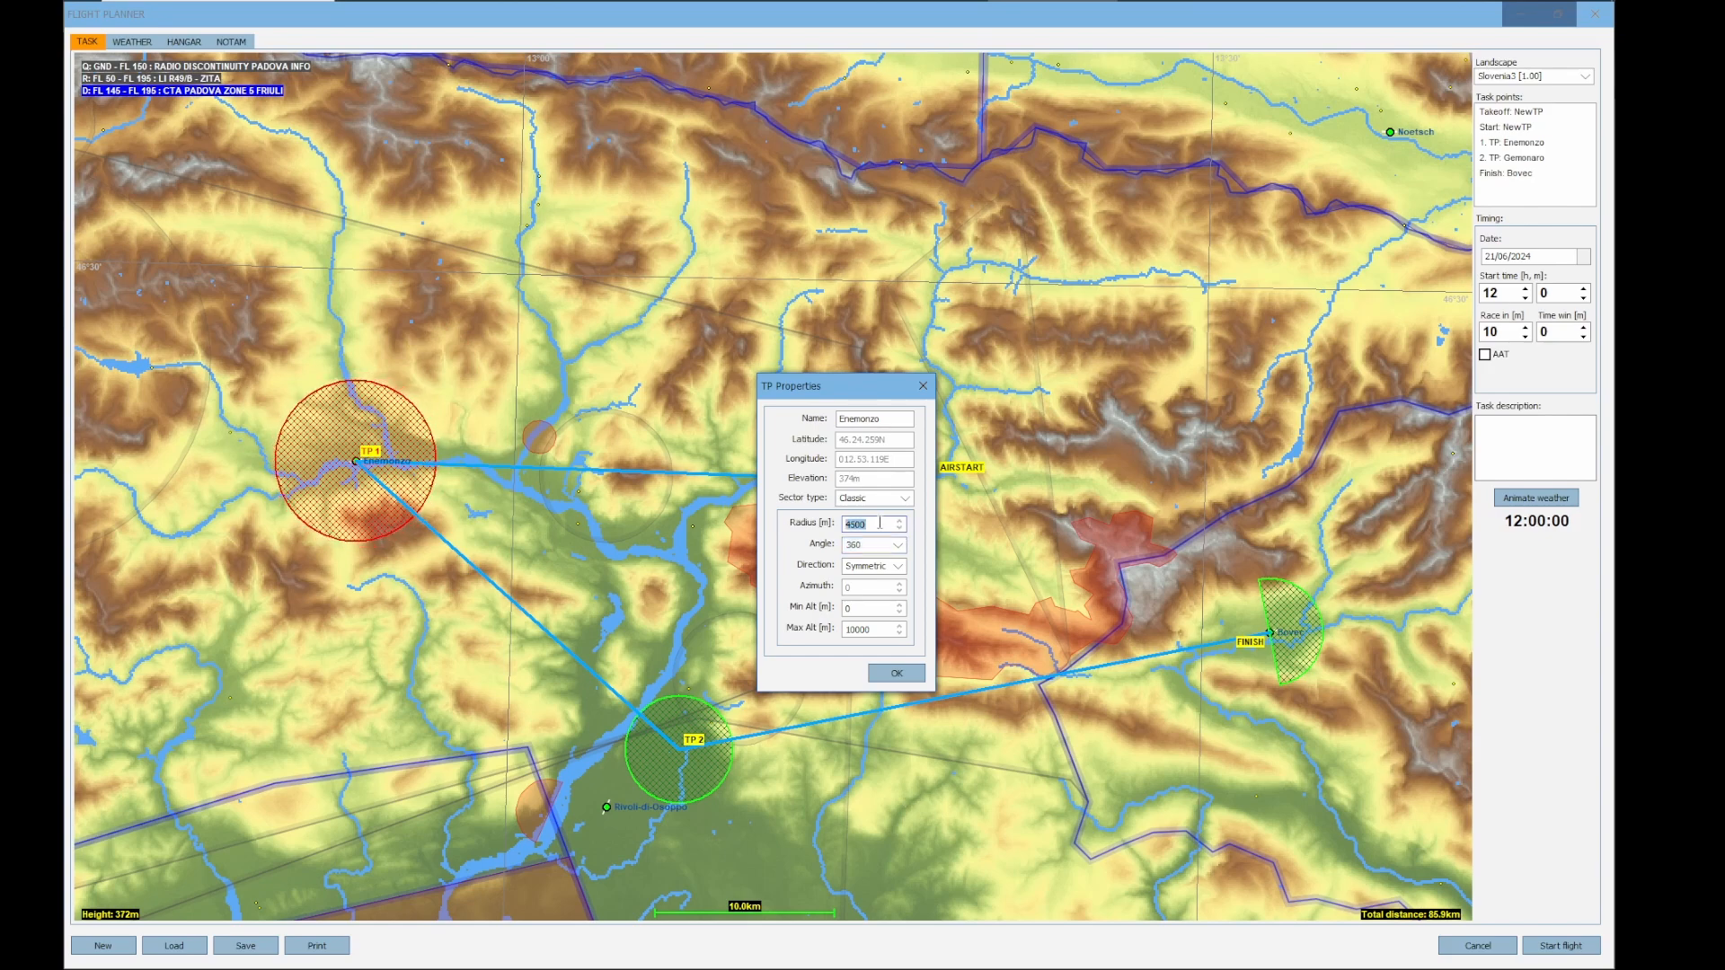
type("3000")
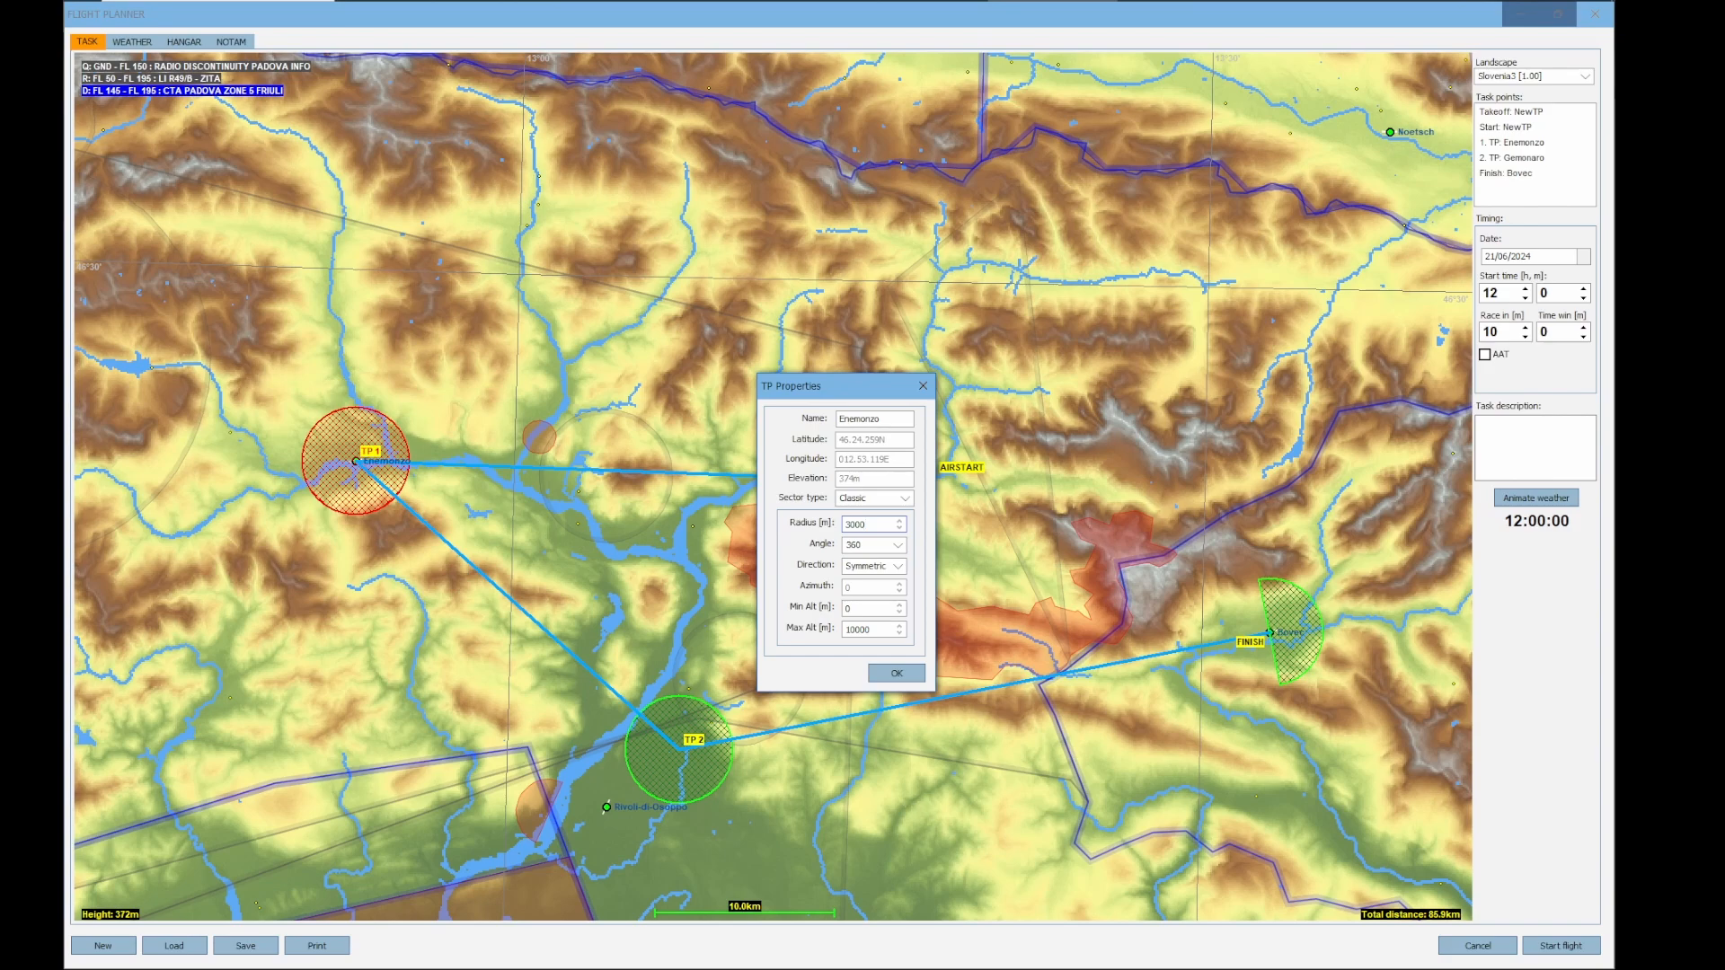
left_click(896, 673)
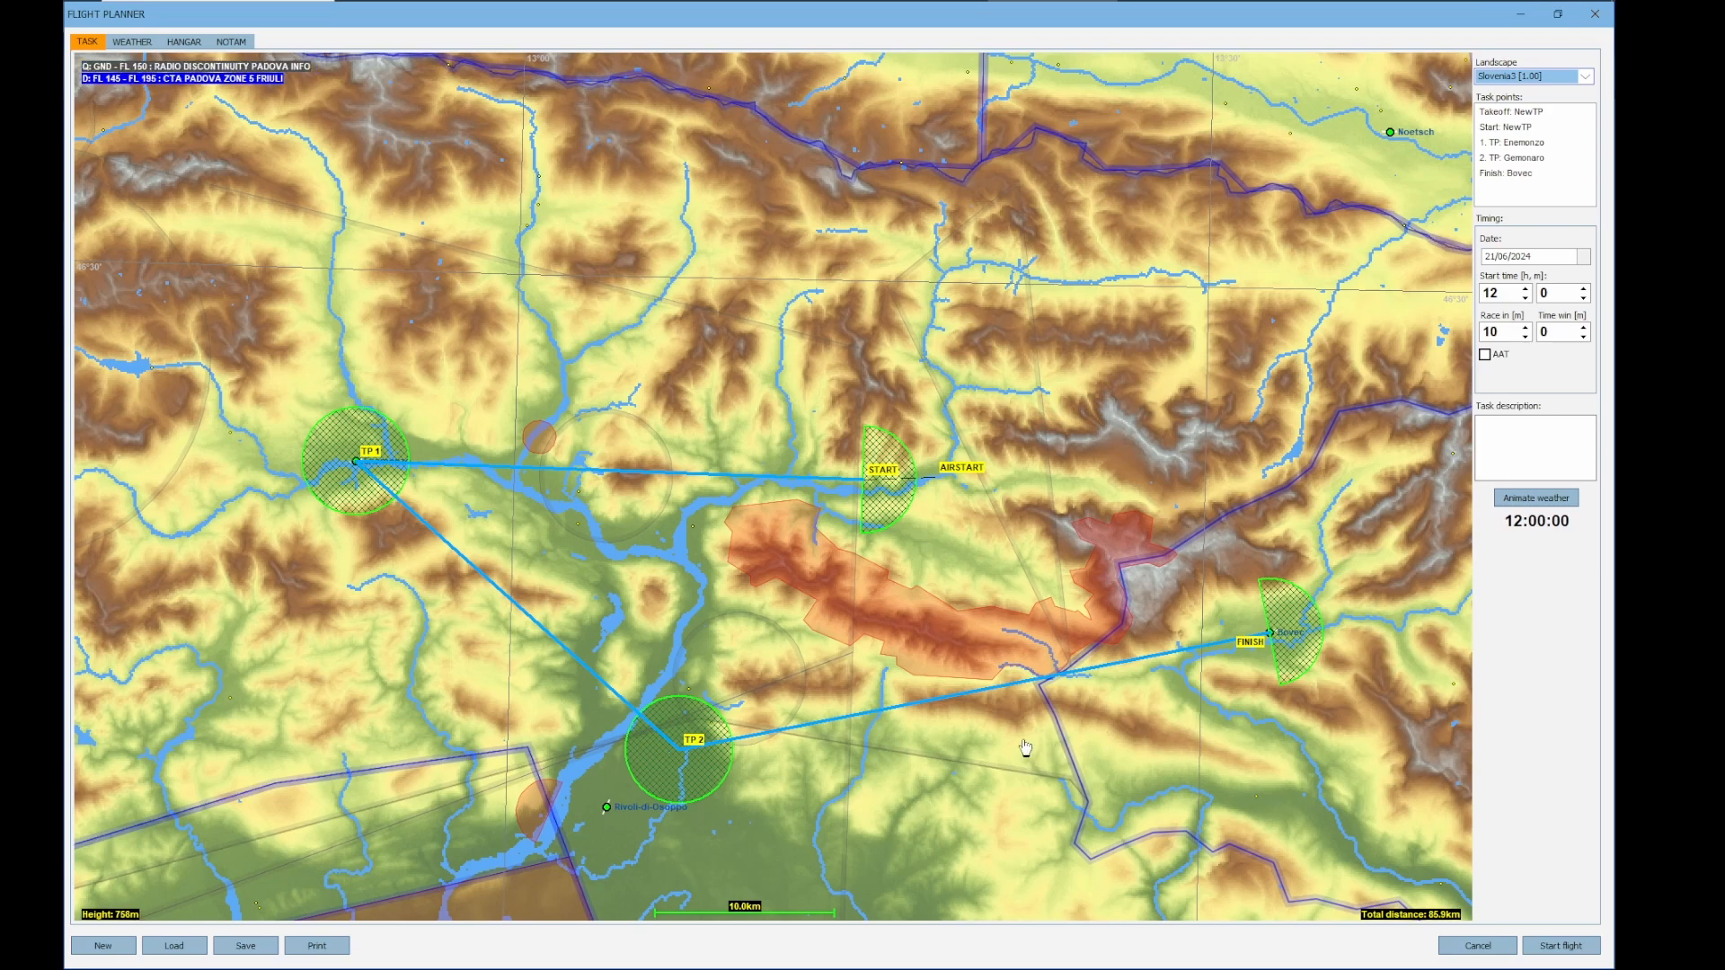
Set the base weather zone's wind to a direction of about 163° and a speed of about 10 km/h
left_click_drag(907, 794, 861, 719)
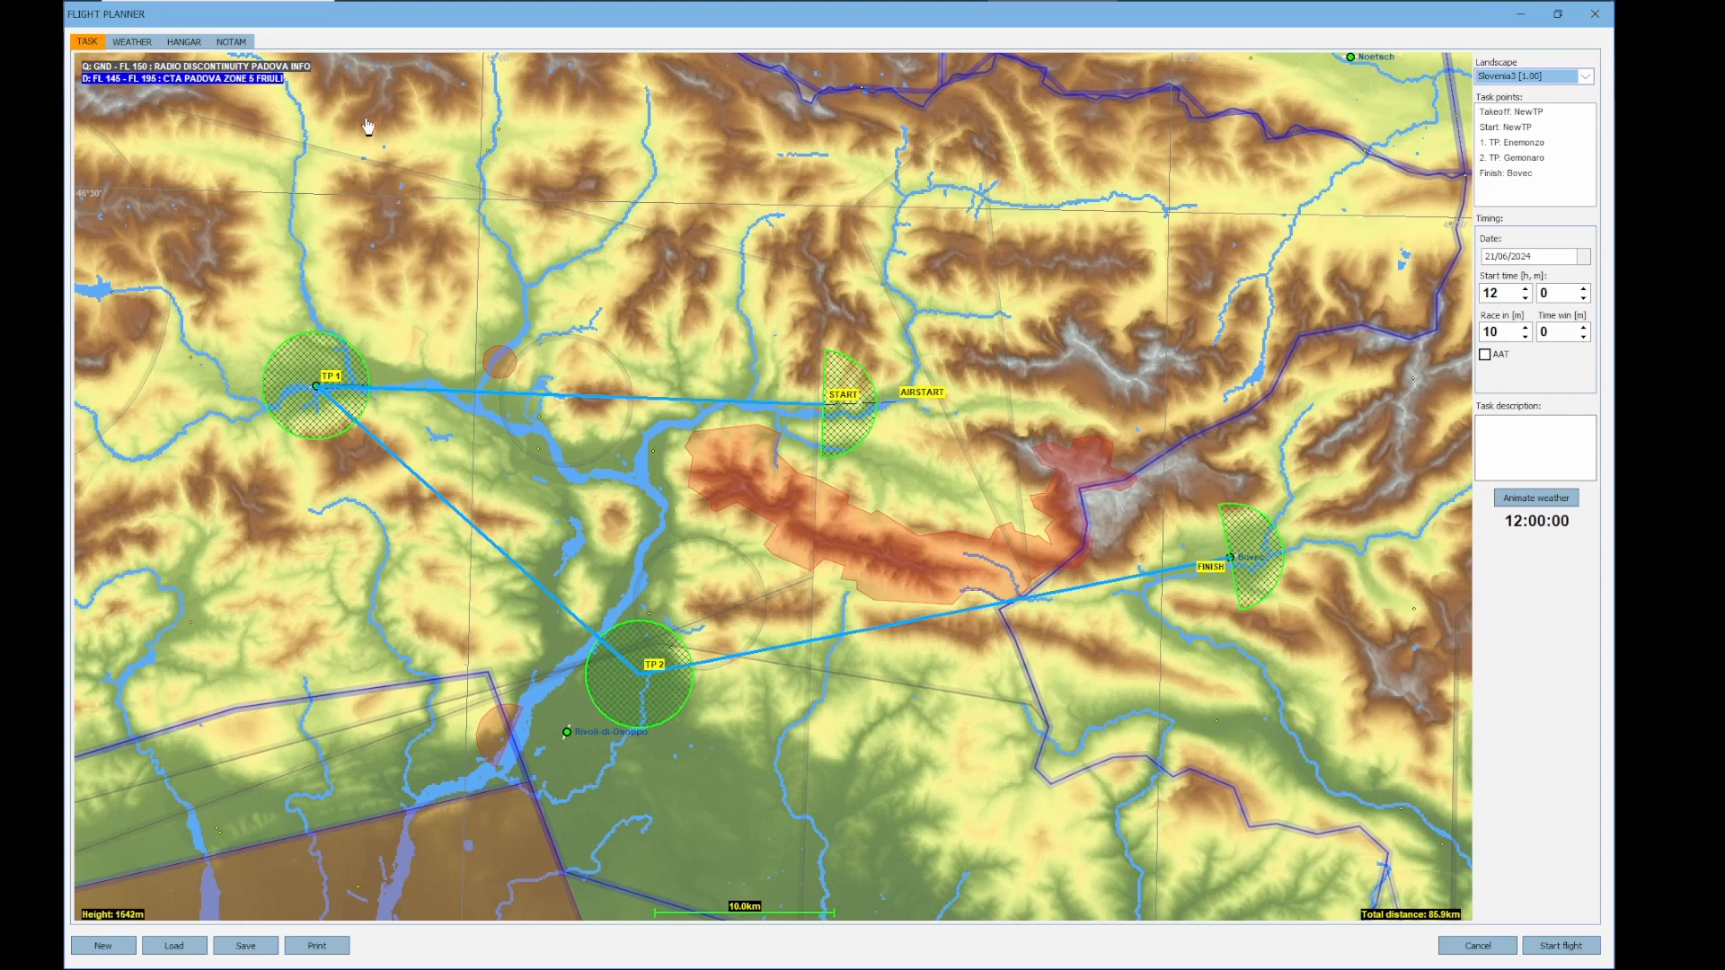
left_click(117, 46)
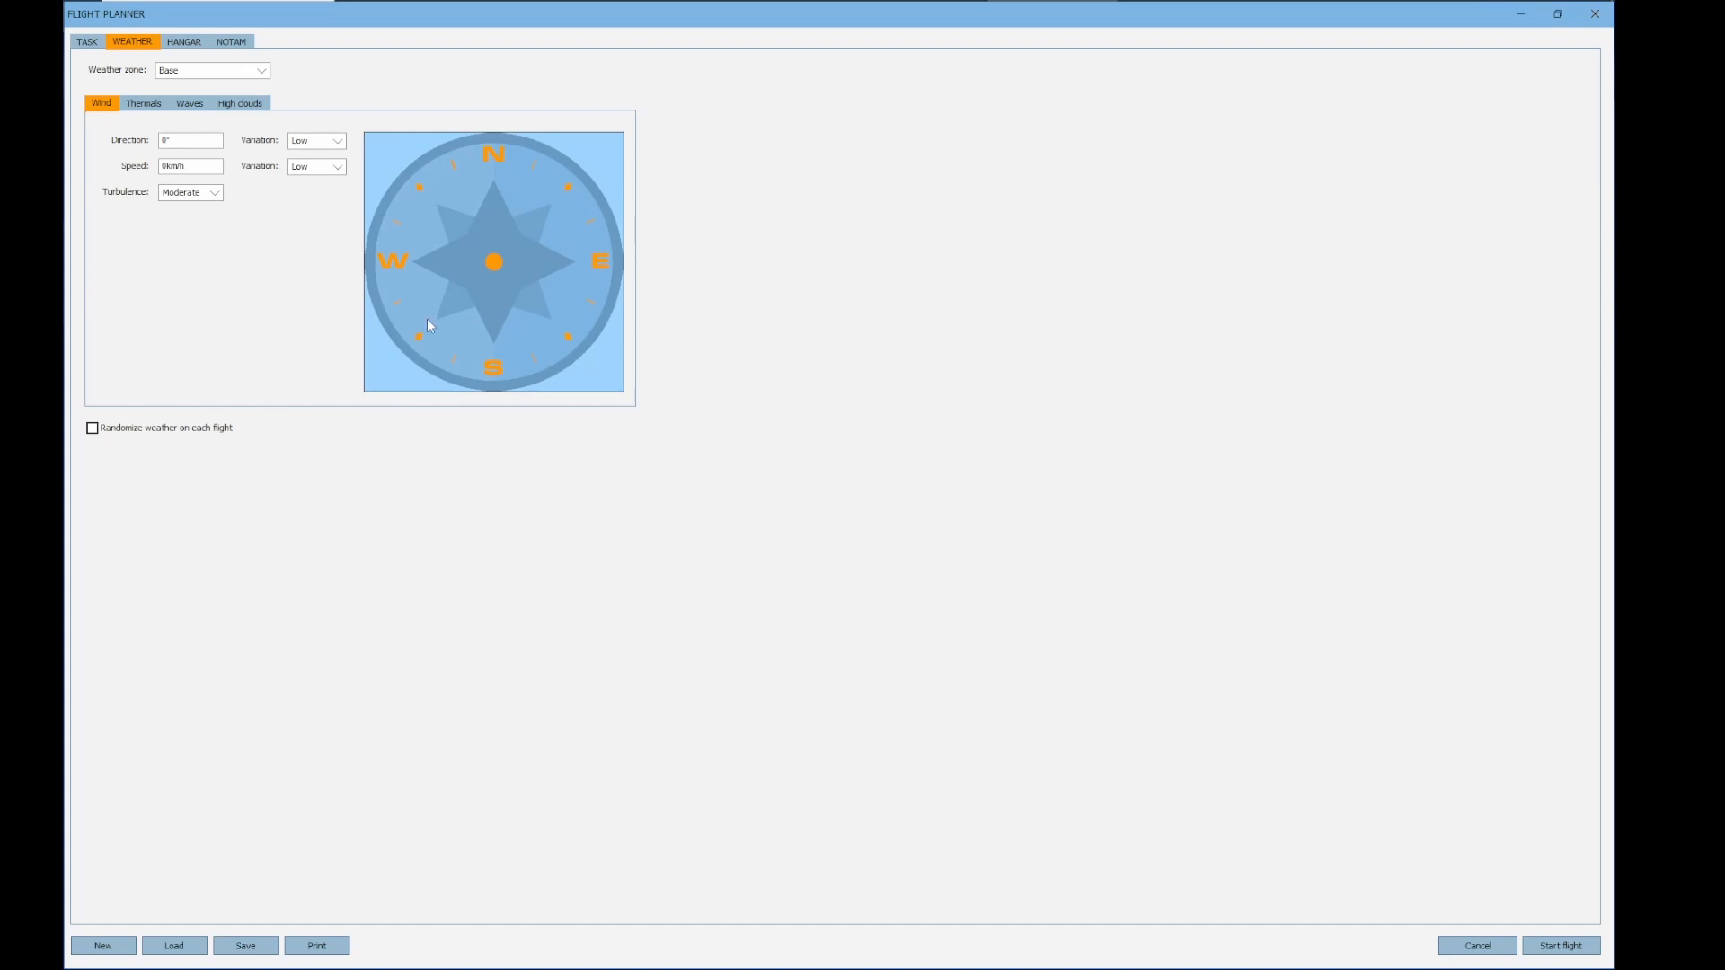
left_click_drag(487, 289, 485, 296)
left_click_drag(482, 294, 508, 303)
Set the base zone's thermals to a cloud base of 2600 m agl, ground temperature about 27.3°C, dew point 6.5°C and inversion about 3600 m
left_click(140, 104)
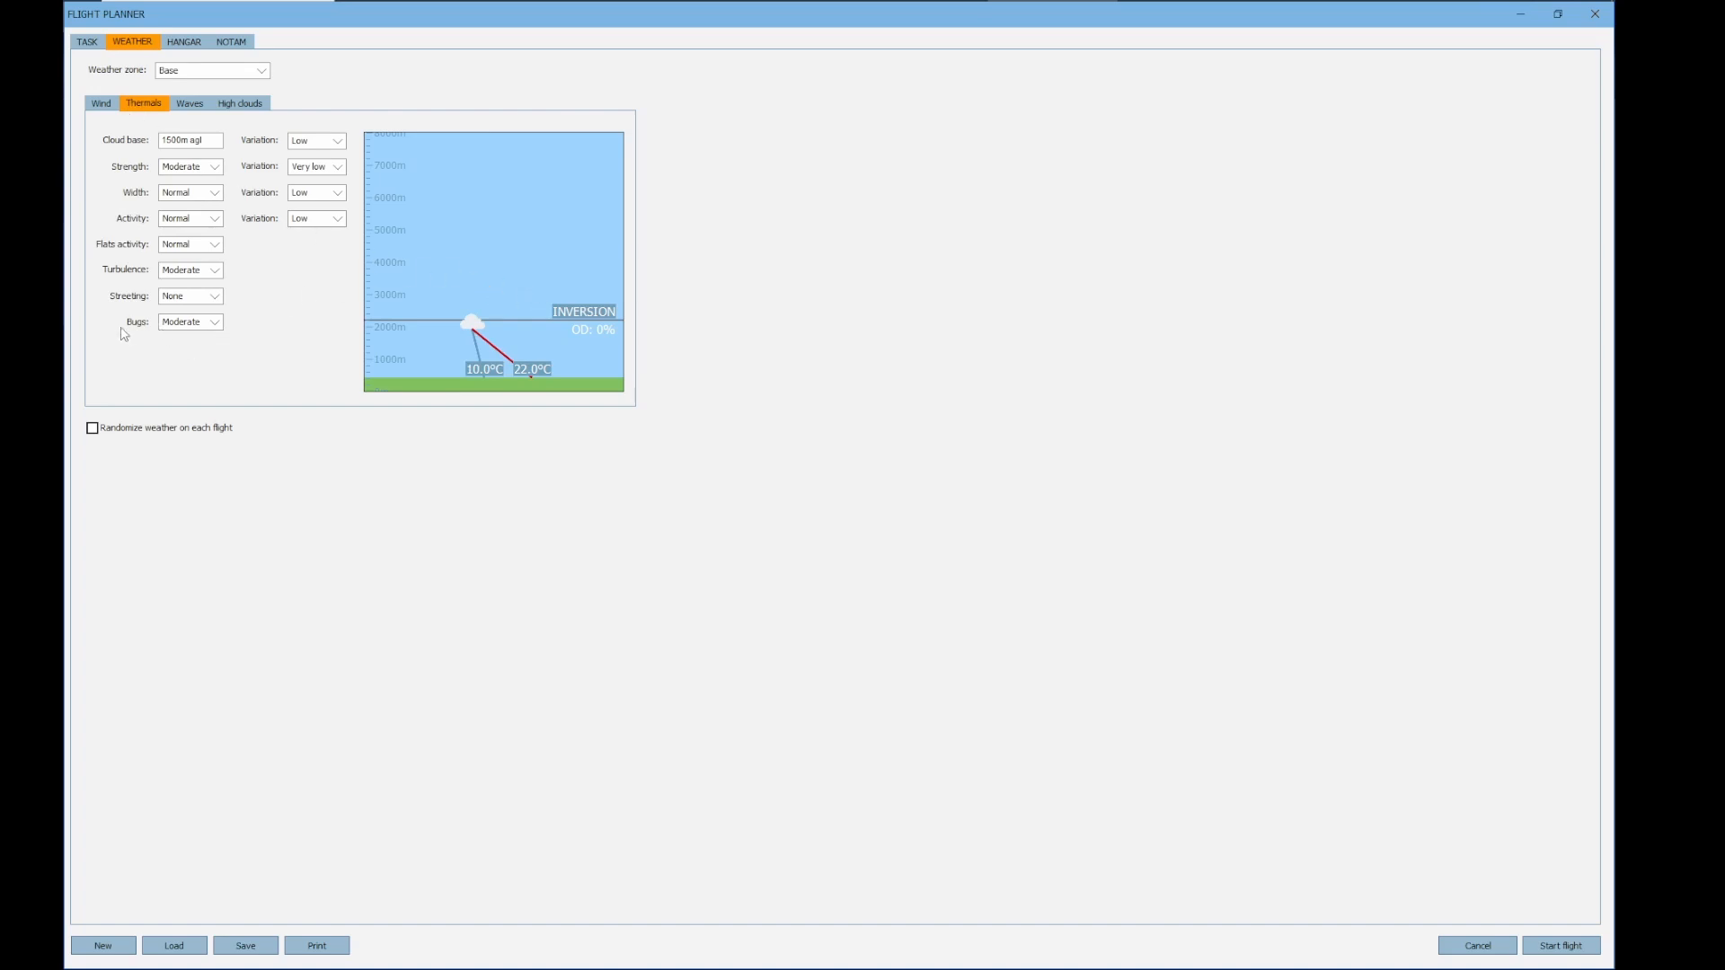
left_click(216, 323)
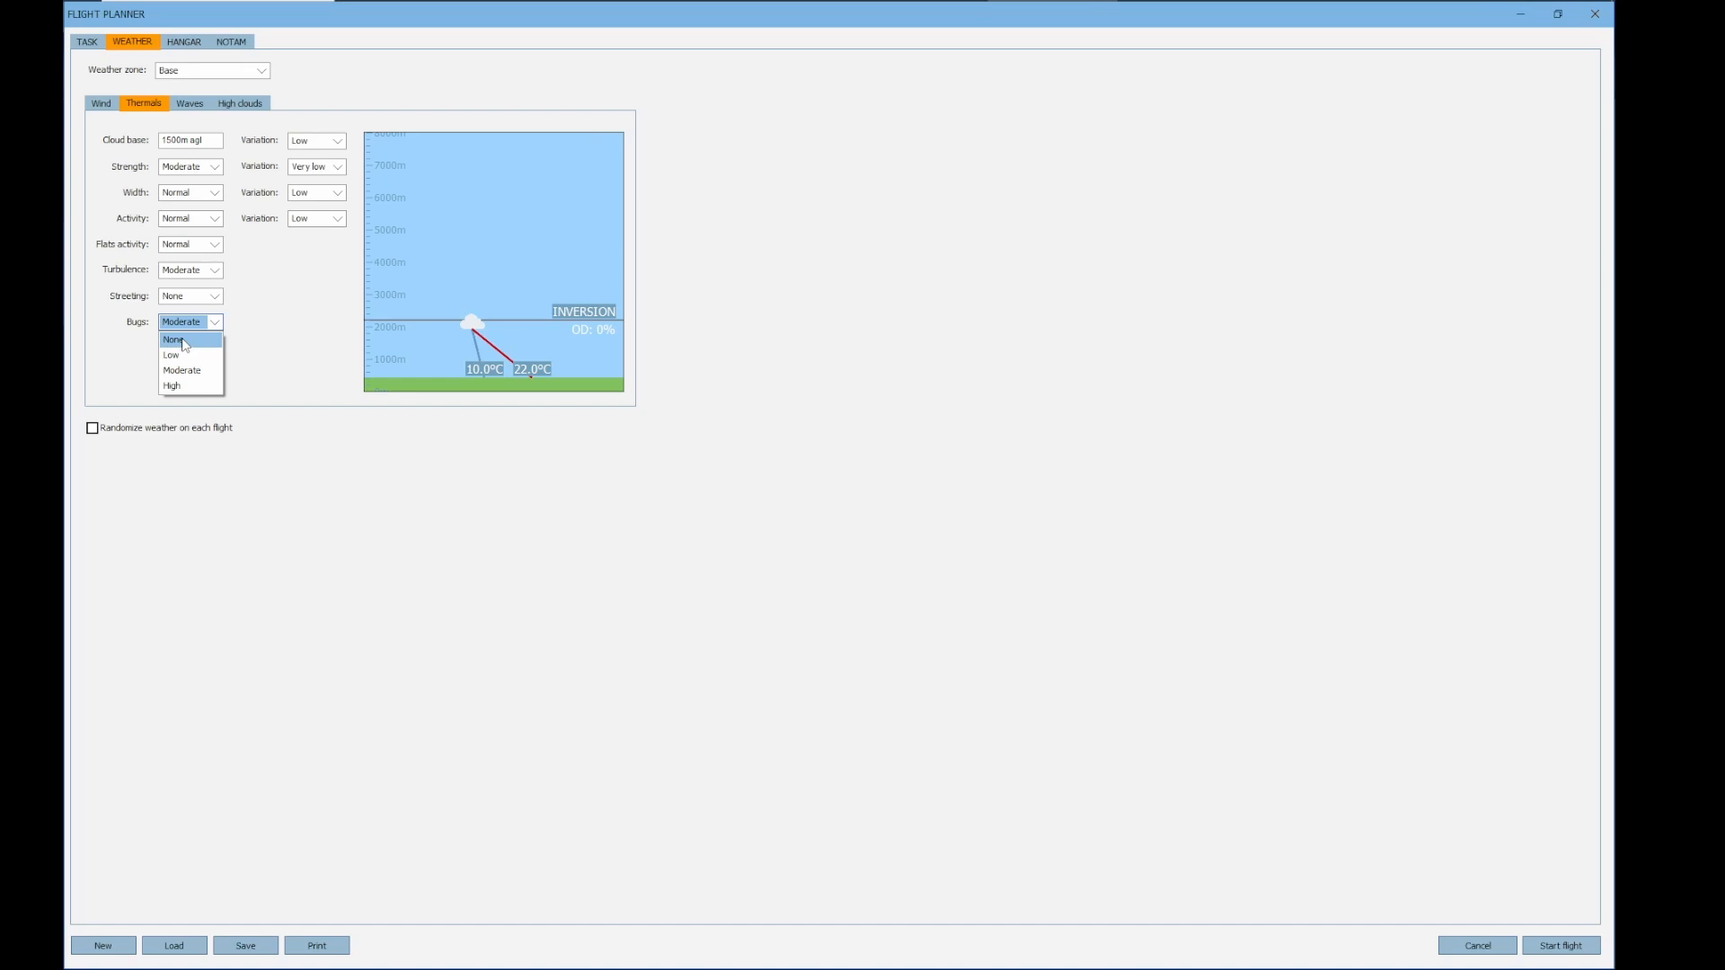
left_click(274, 302)
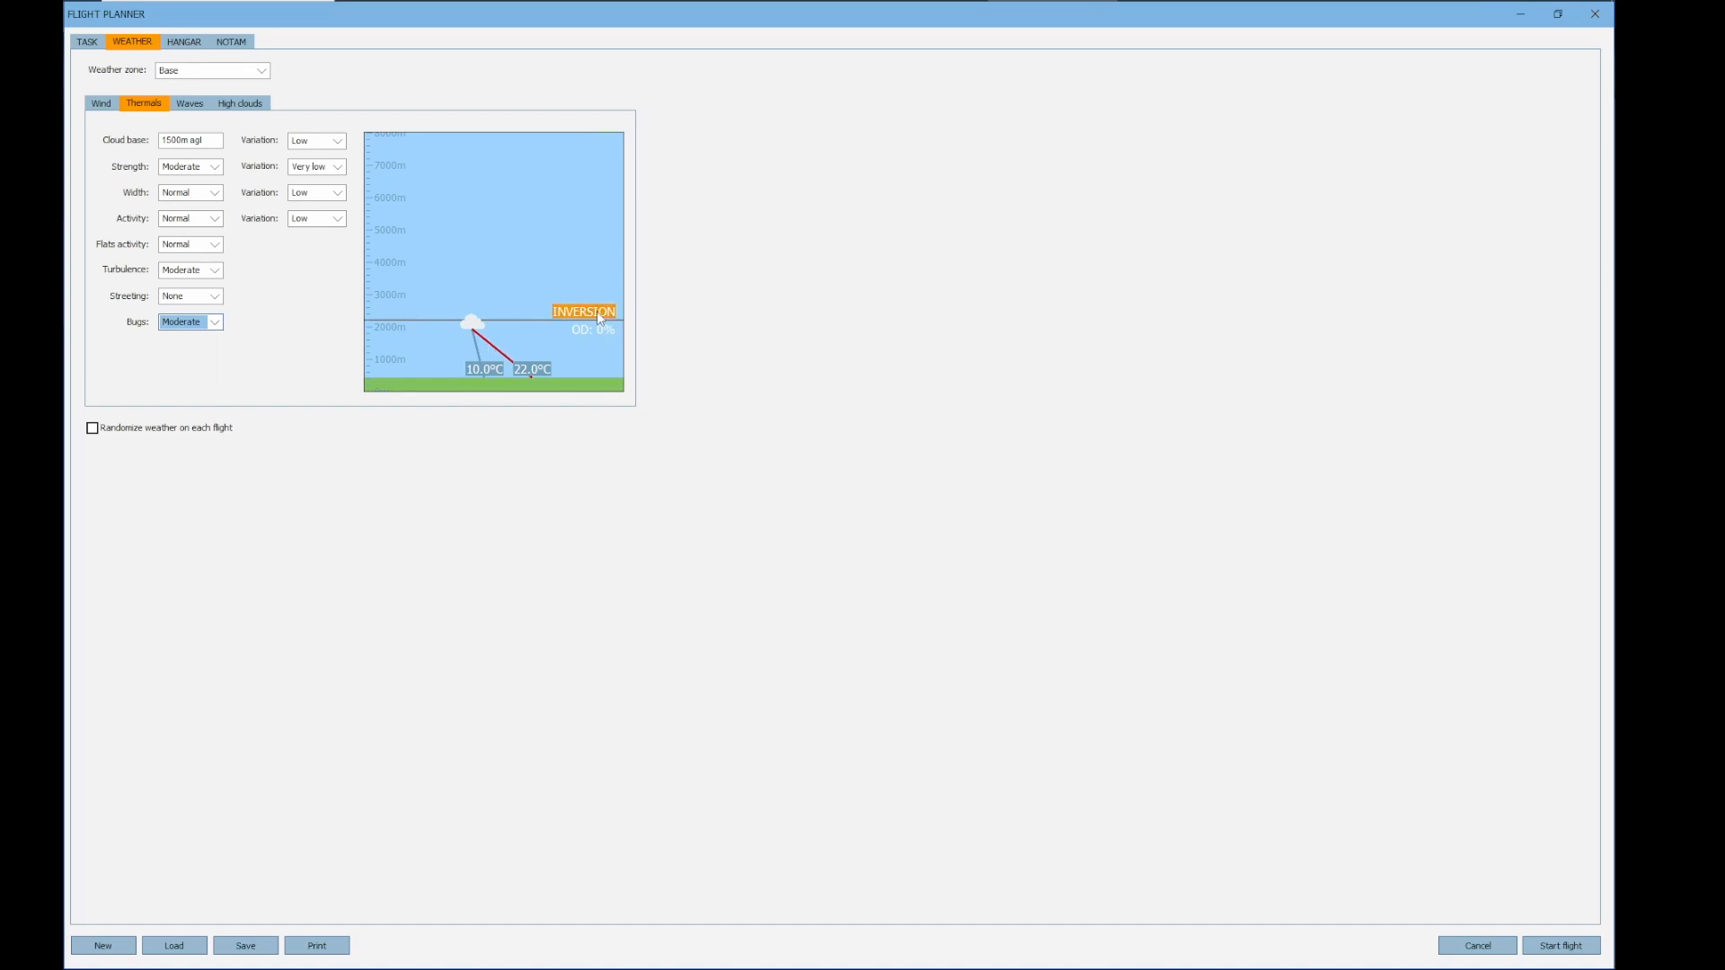
left_click_drag(535, 371, 560, 369)
left_click_drag(590, 307, 596, 270)
mouse_move(564, 369)
left_mouse_down()
mouse_move(461, 369)
mouse_move(571, 375)
mouse_move(549, 371)
left_mouse_up()
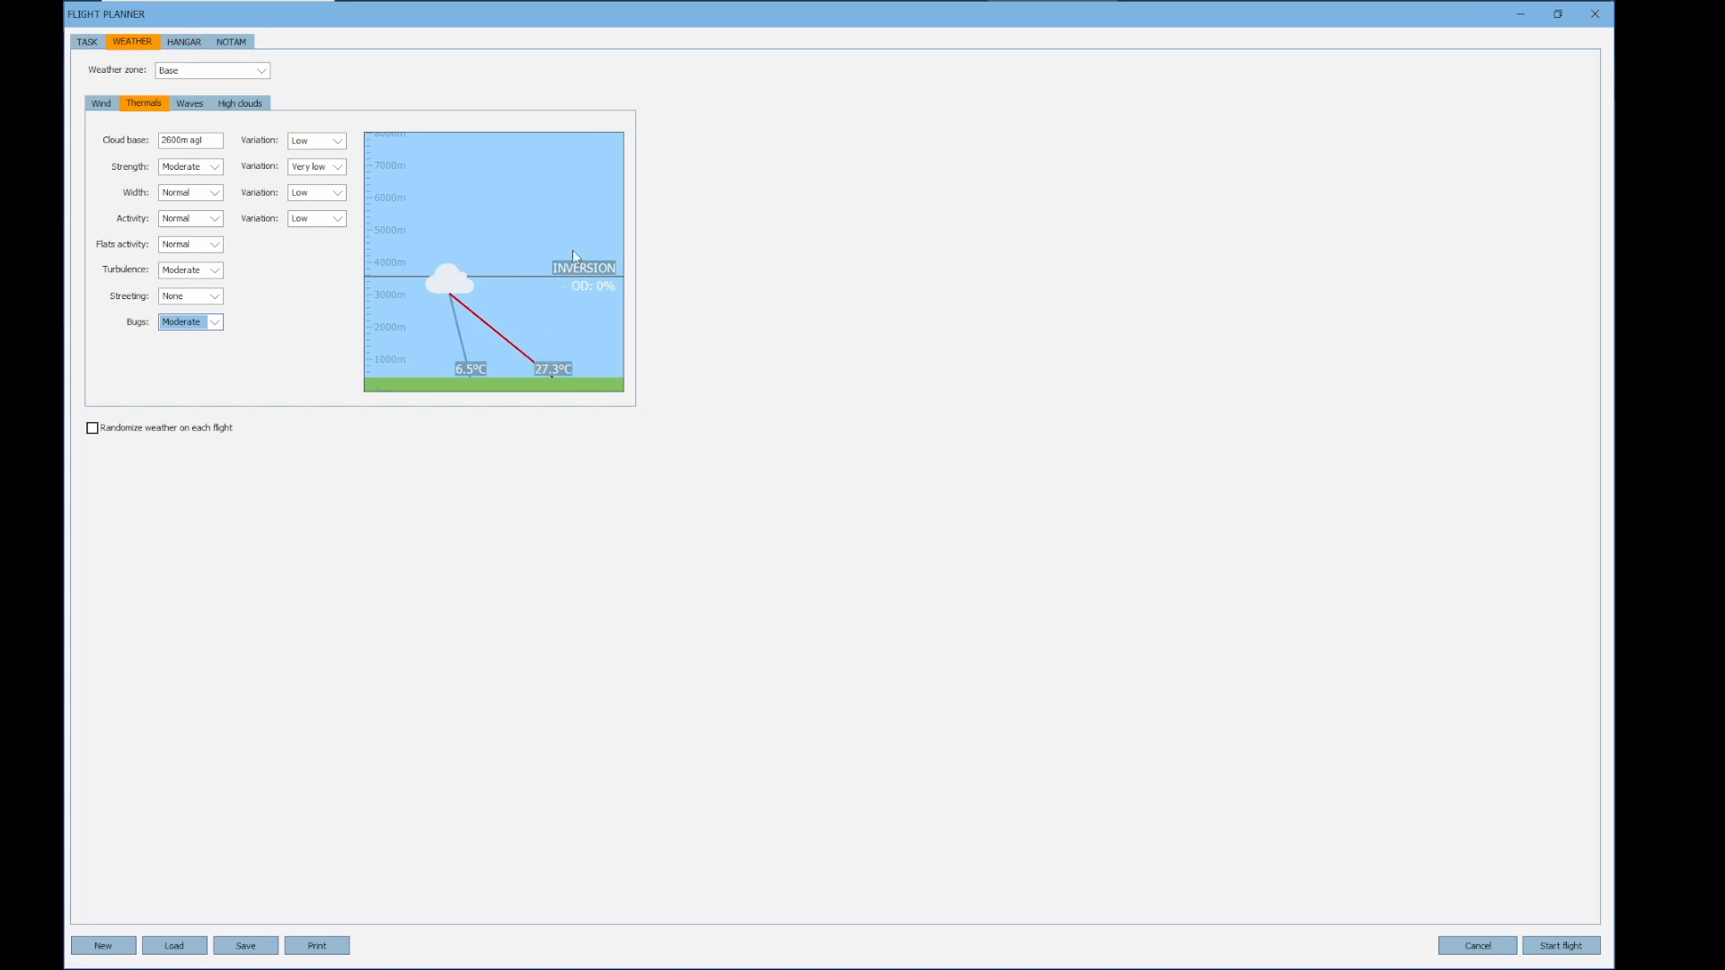
Raise the base zone's inversion to about 4300 m and increase overdevelopment to 100%
mouse_move(581, 266)
left_mouse_down()
mouse_move(579, 251)
mouse_move(580, 267)
left_mouse_up()
left_click_drag(580, 268, 586, 249)
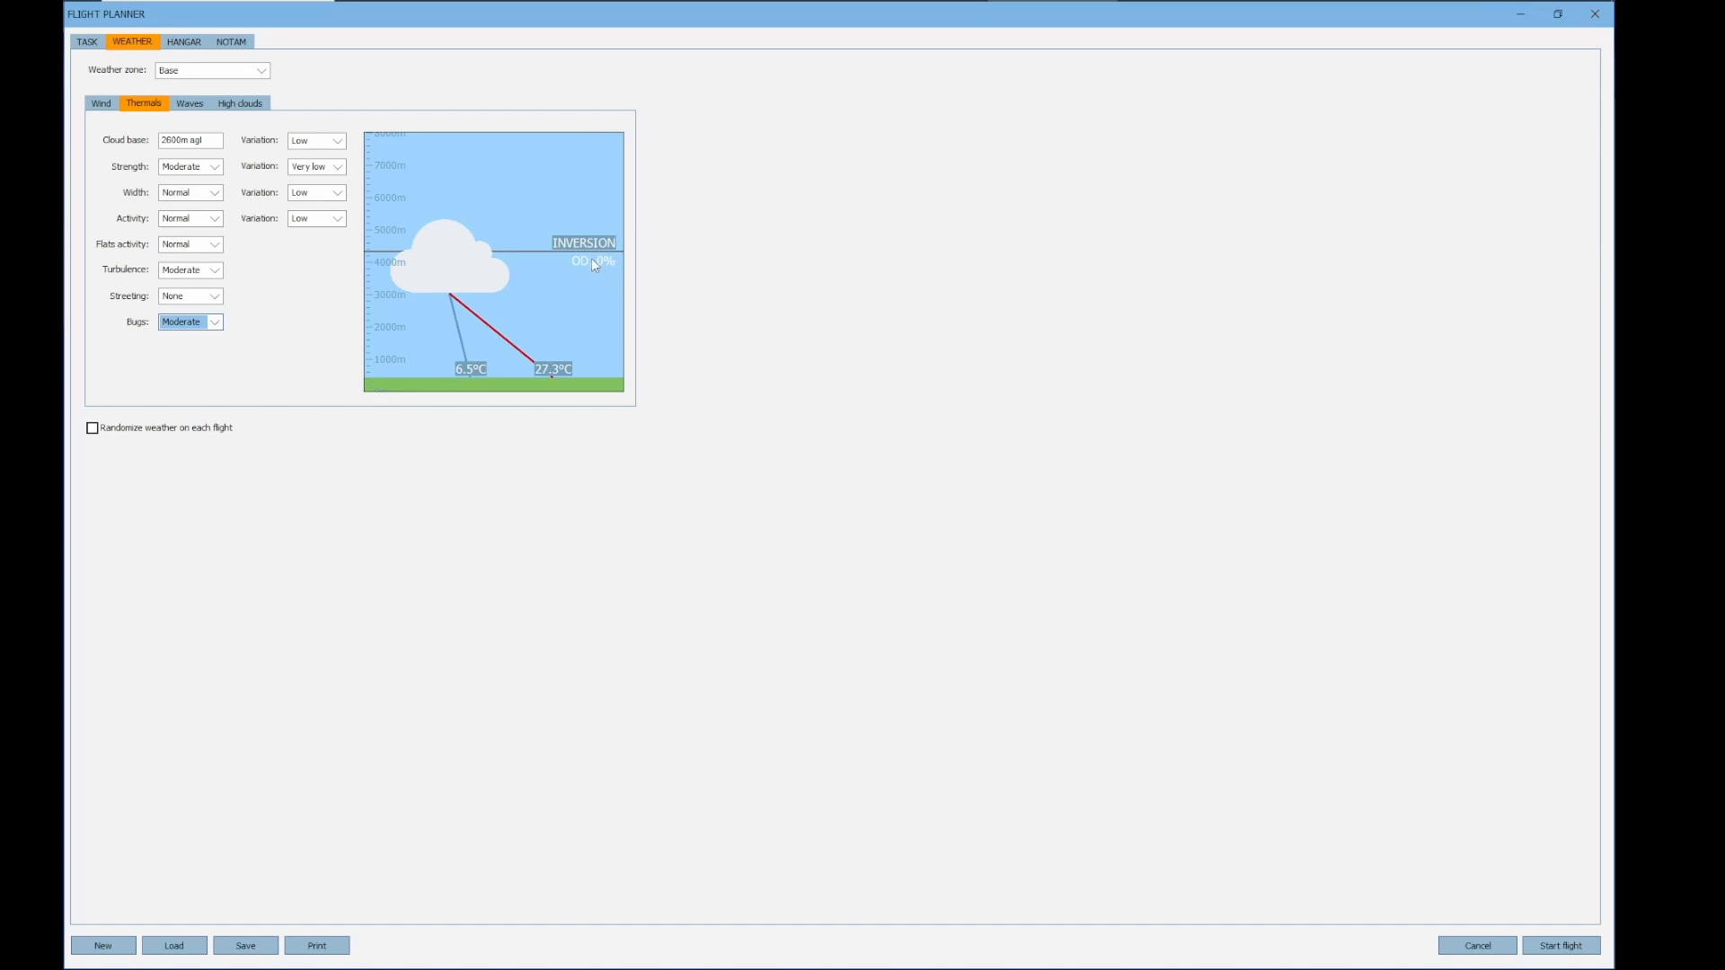
left_click_drag(604, 247, 608, 210)
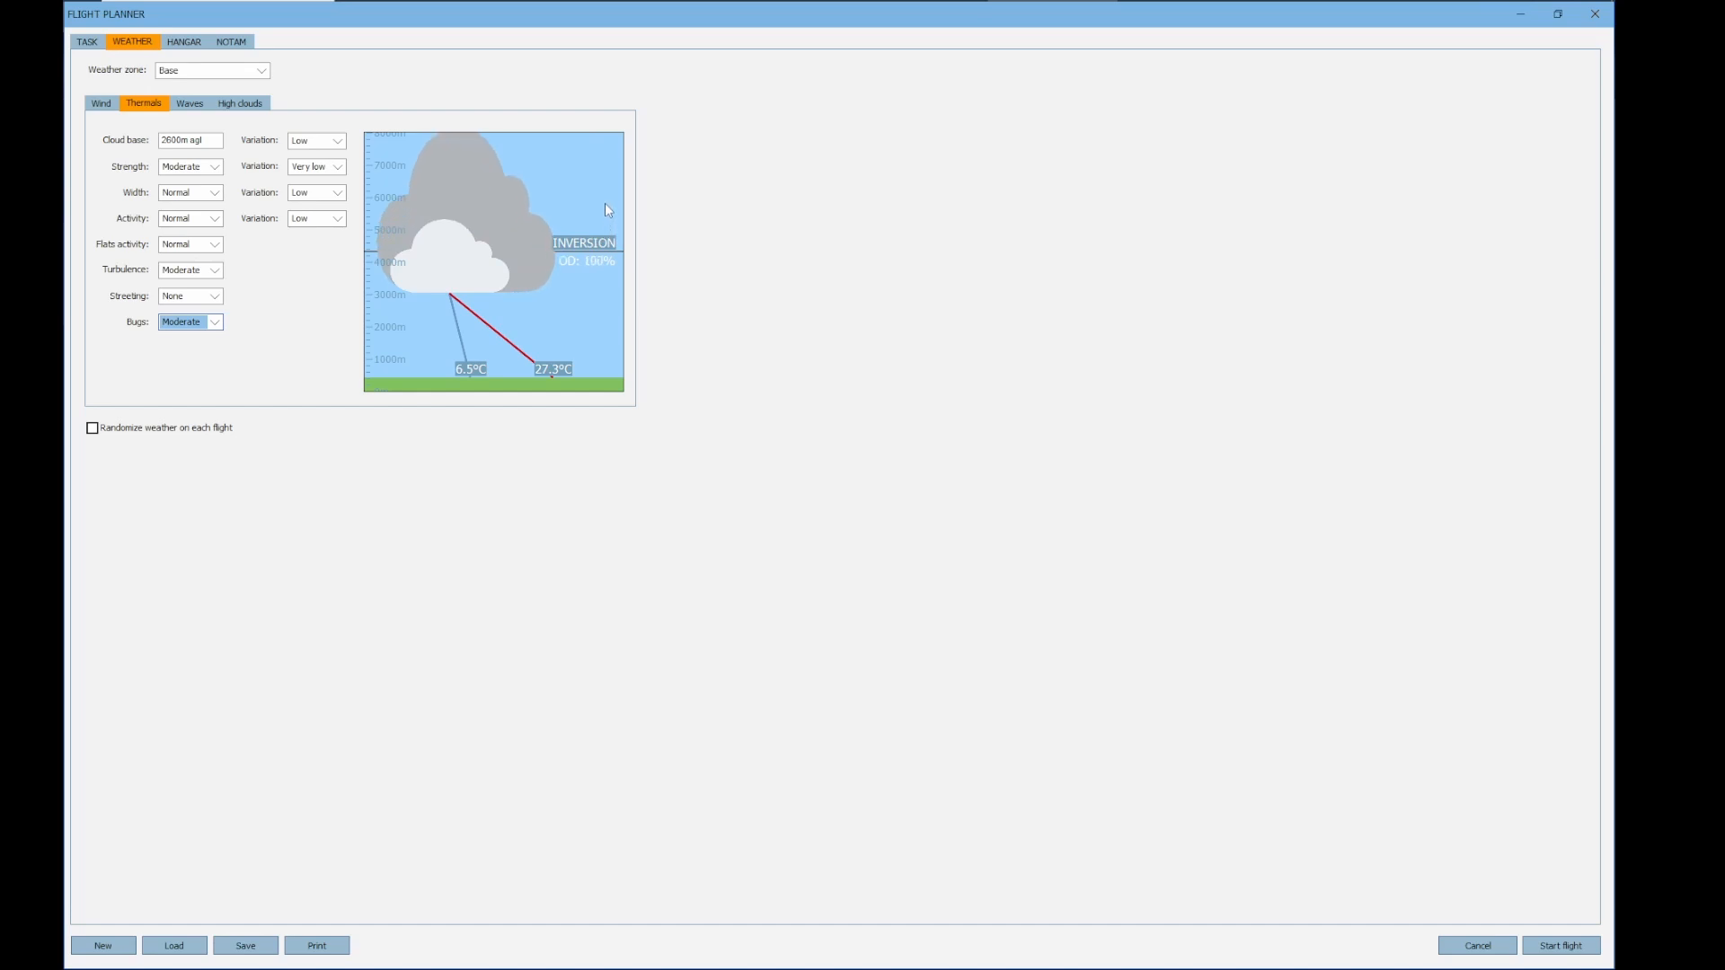
Set the base zone's ground temperature to 23.6°C for a 2150 m agl cloud base, overdevelopment to 0% and inversion to about 3500 m
left_click_drag(554, 369, 541, 371)
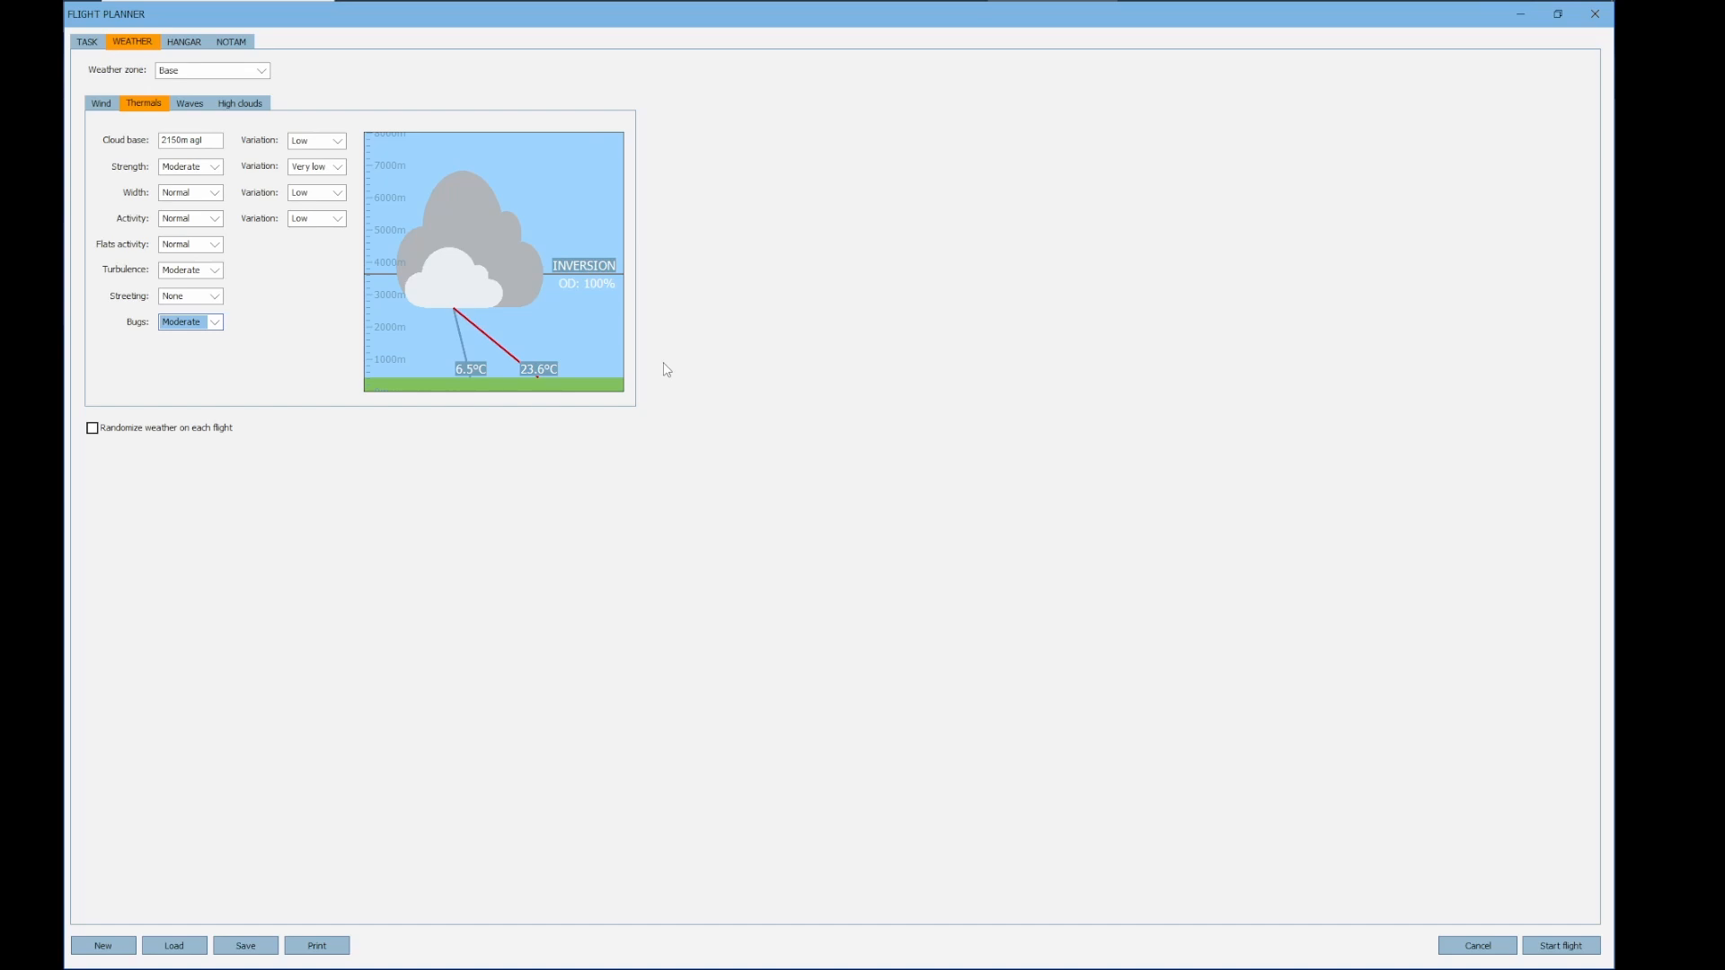
scroll(604, 282, "down", 7)
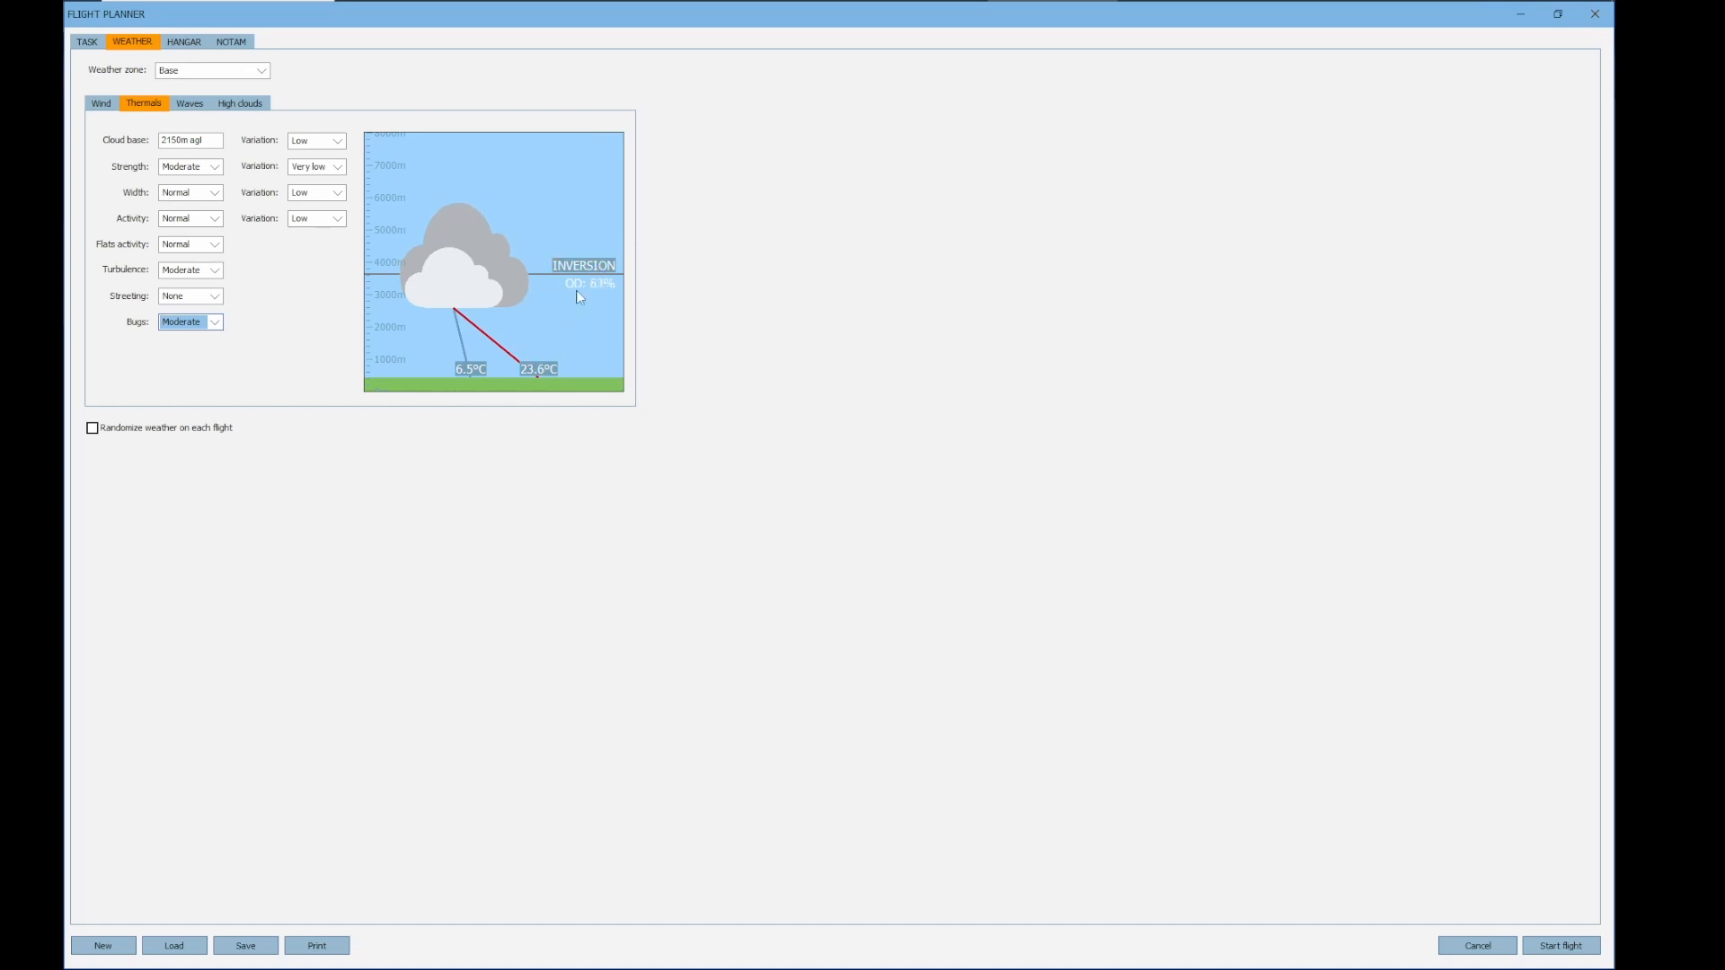
scroll(593, 274, "down", 5)
left_click_drag(593, 280, 593, 292)
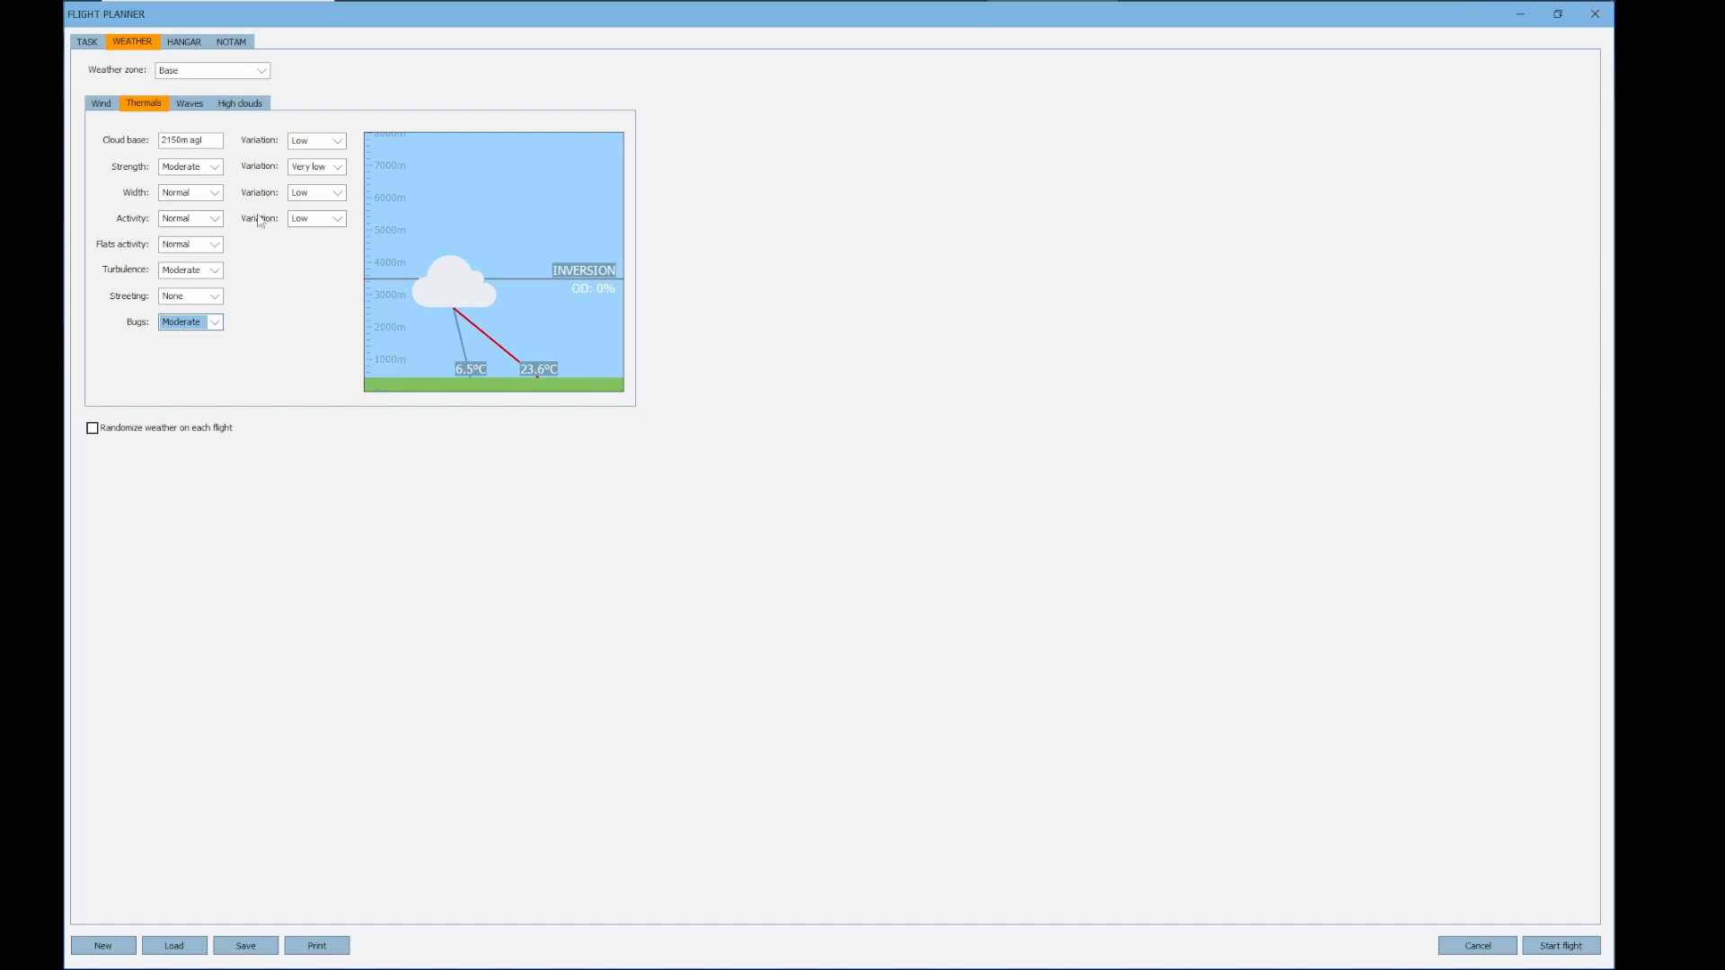
Insert a third turnpoint after Gemonaro in the task and move it to Tolmin Church
left_click(87, 42)
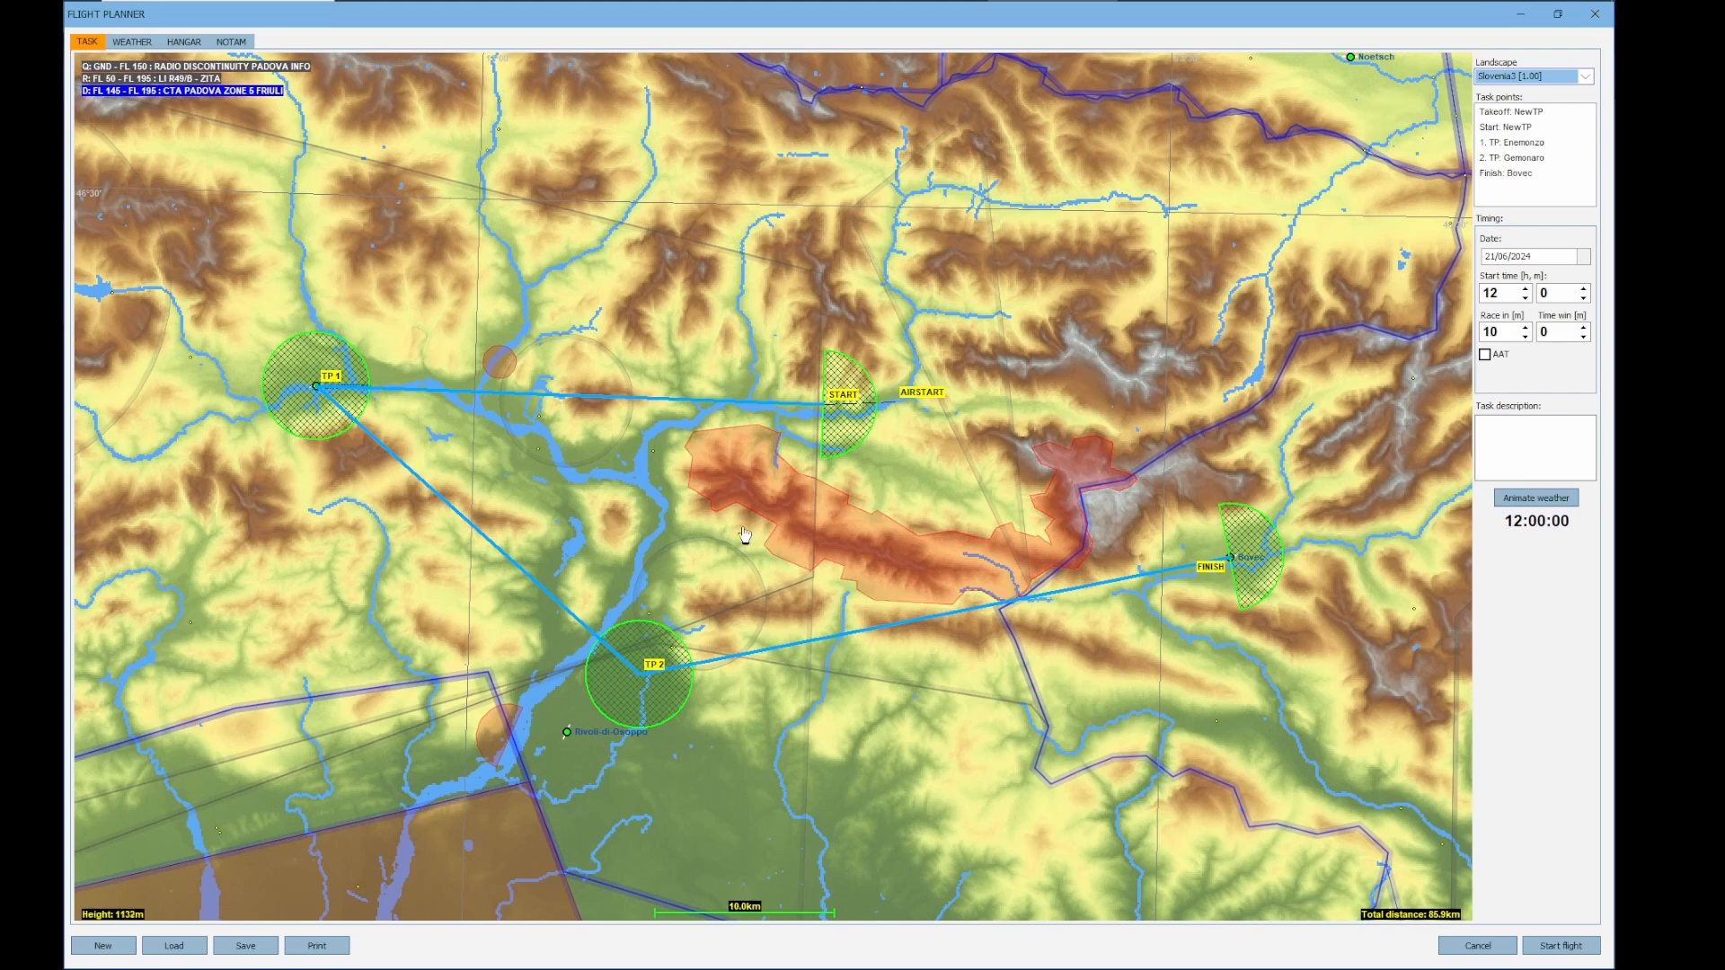
left_click_drag(746, 538, 689, 446)
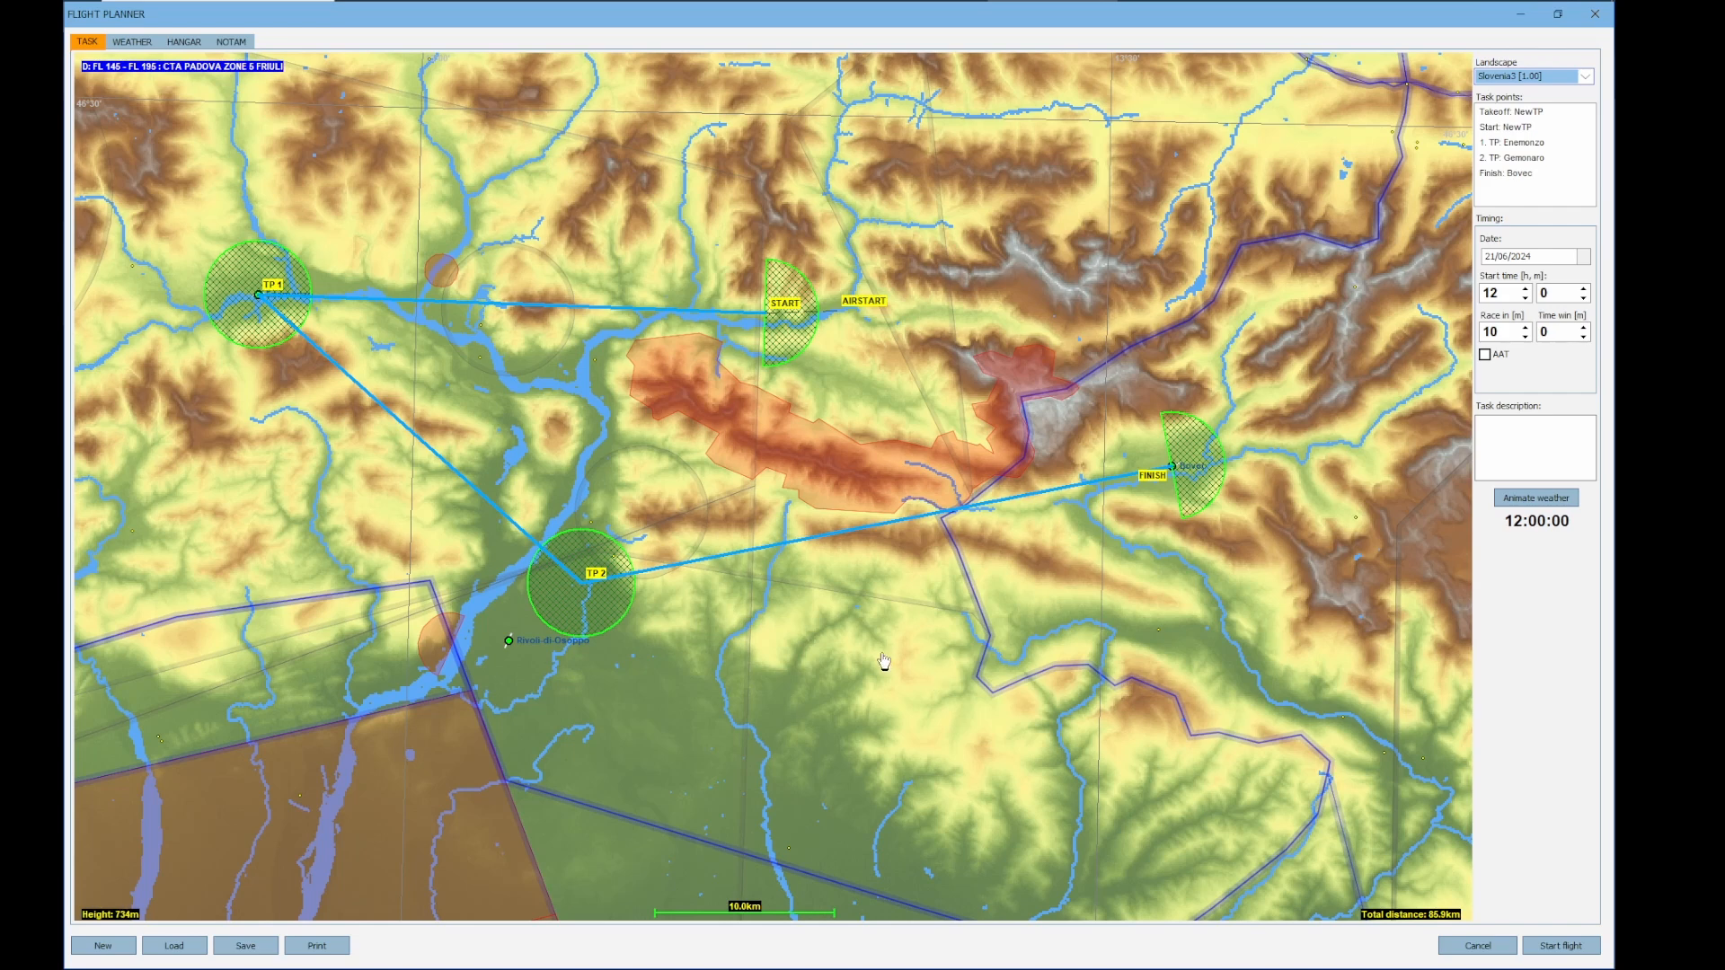
right_click(591, 581)
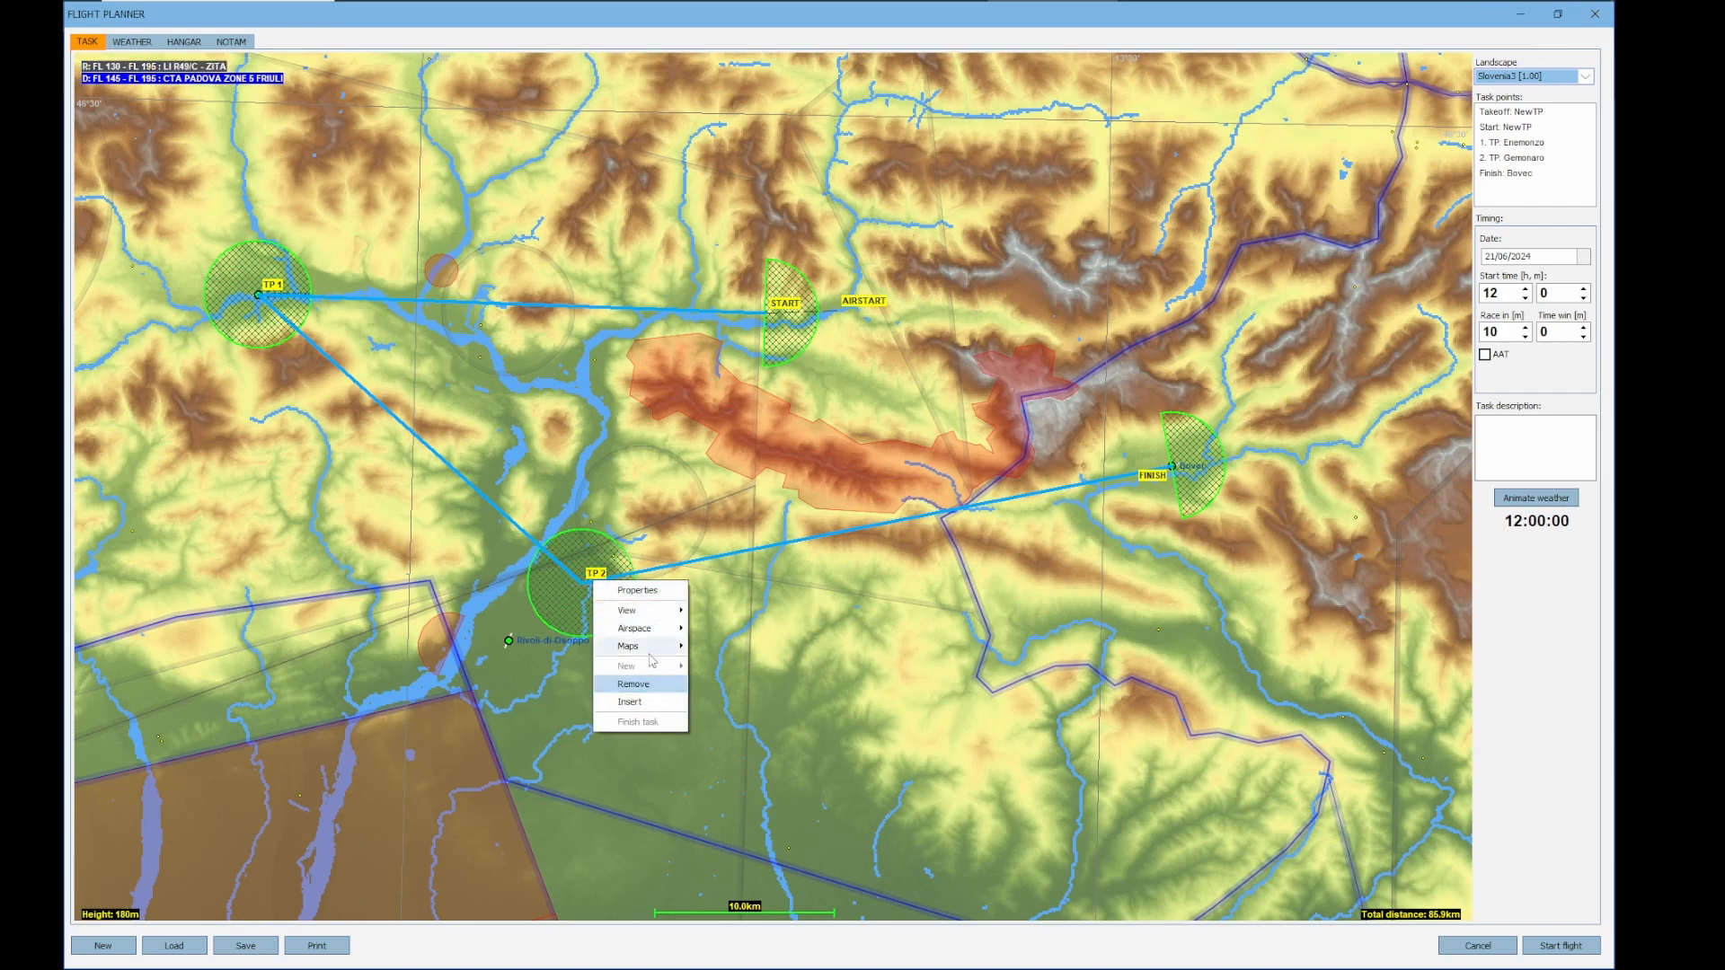
left_click(662, 703)
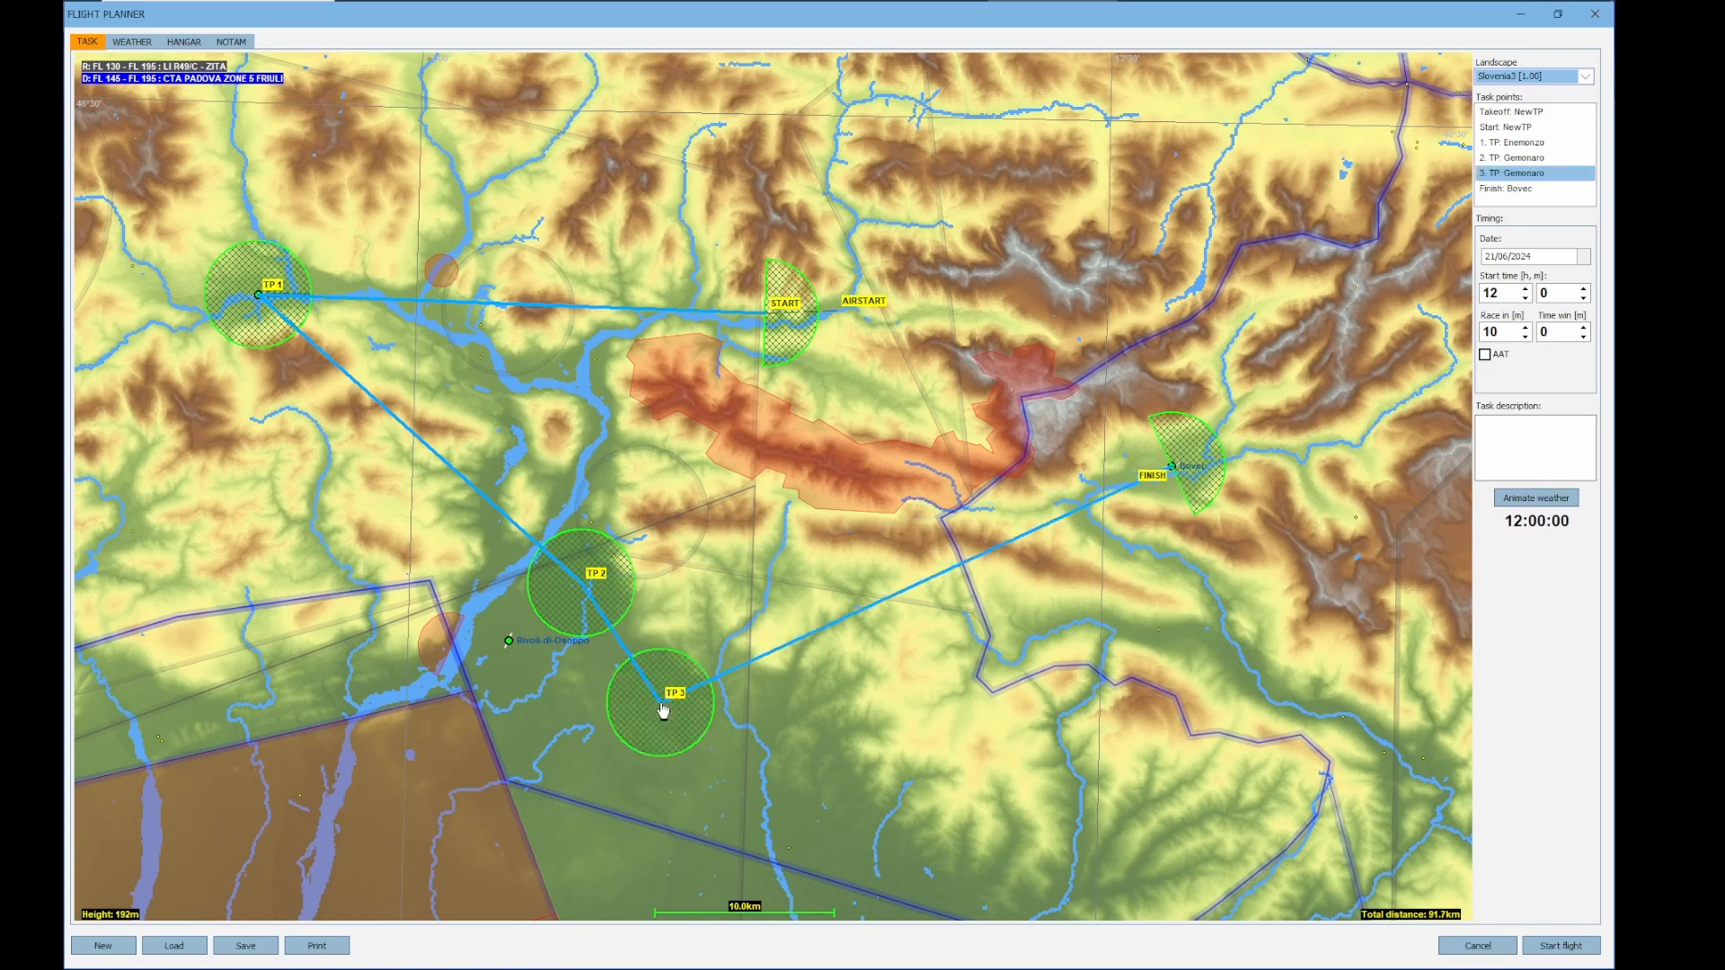
left_click_drag(660, 704, 917, 491)
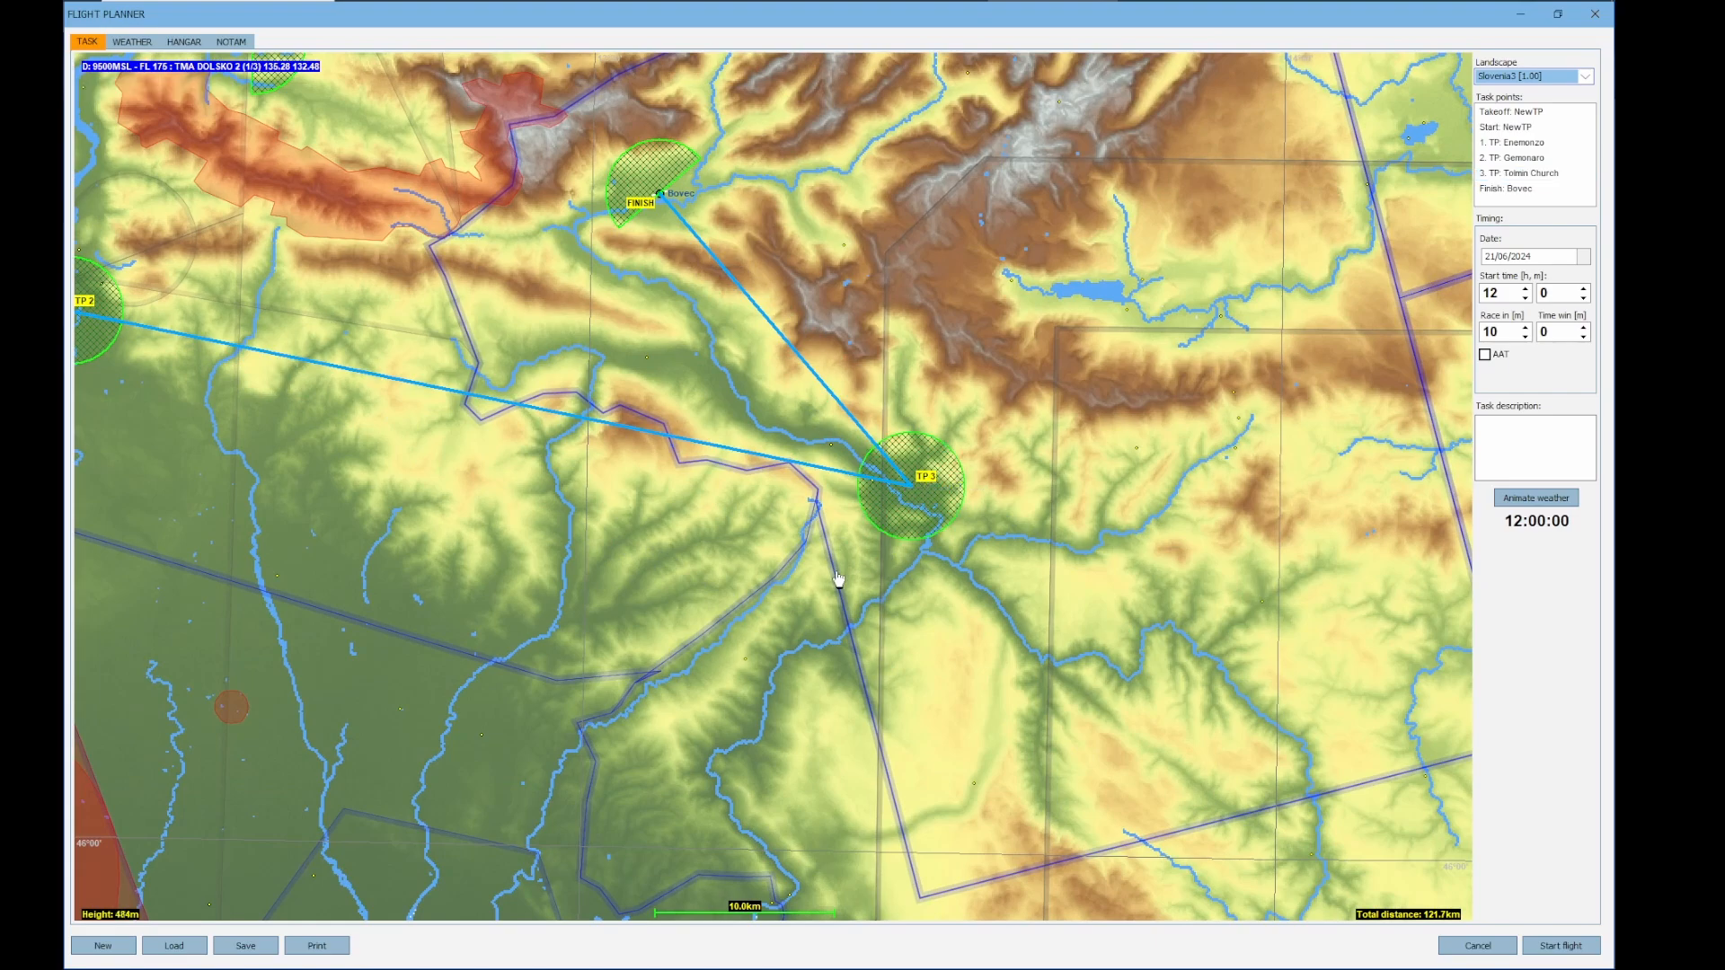
Draw a four-cornered weather zone southeast of Gemonaro that encloses the Tolmin Church turnpoint
scroll(836, 584, "down", 2)
scroll(836, 584, "down", 3)
scroll(961, 566, "up", 3)
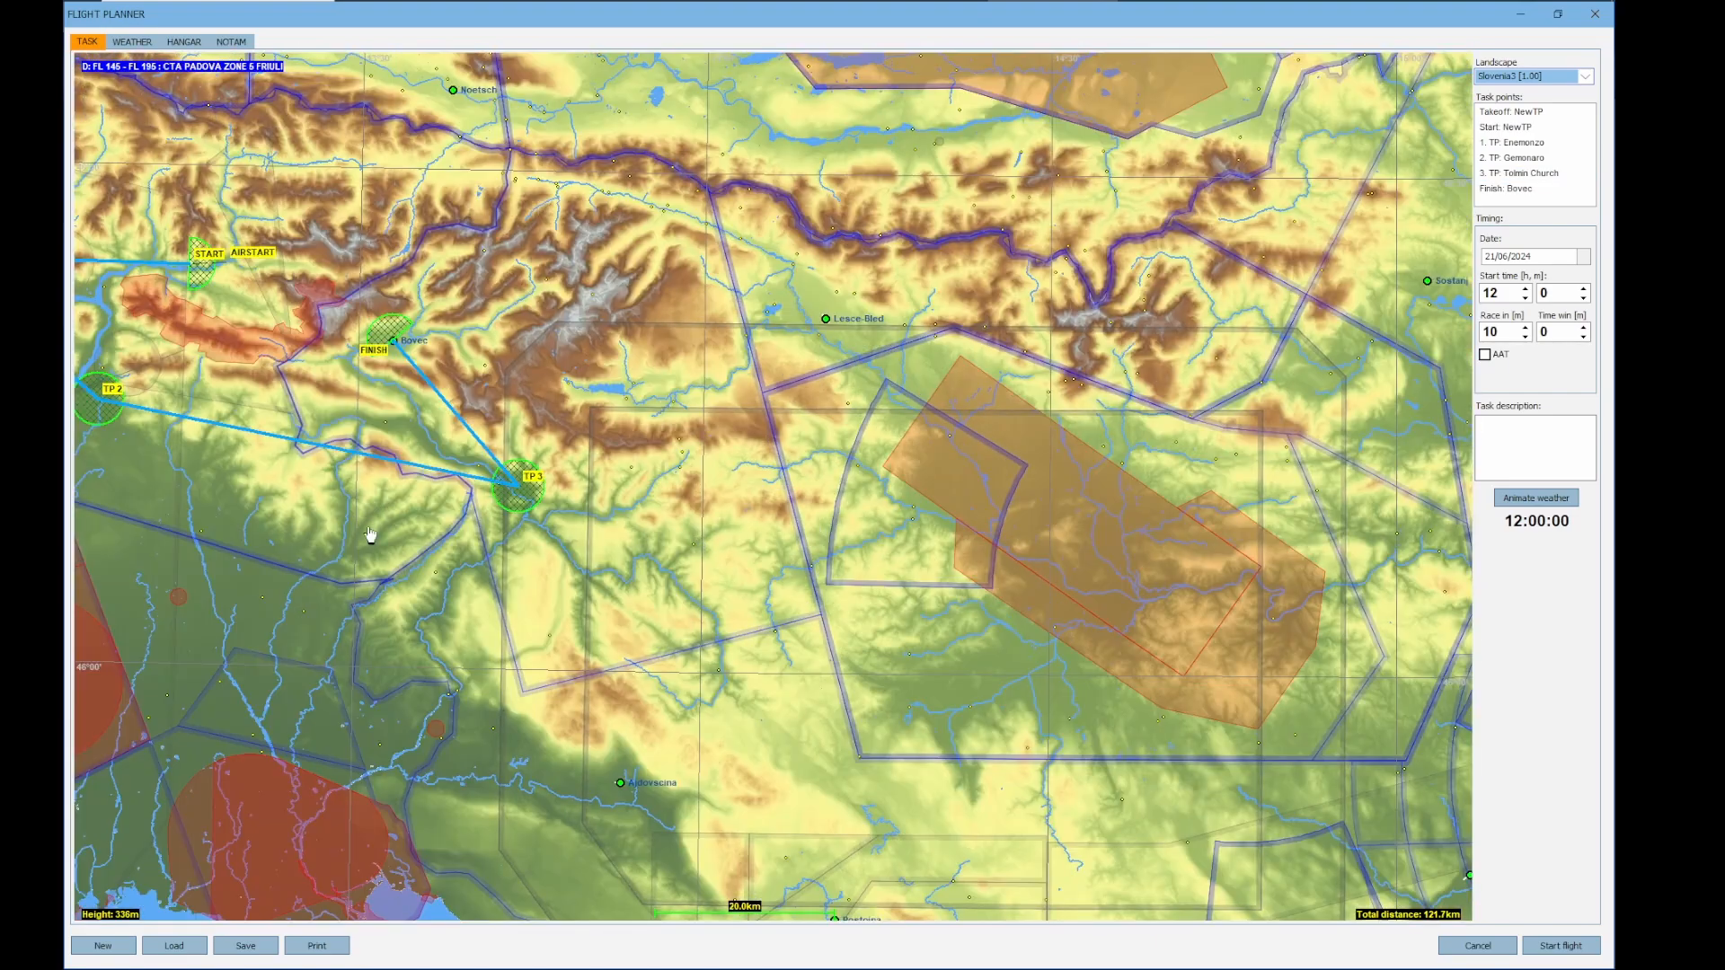
left_click_drag(344, 545, 717, 690)
scroll(674, 623, "up", 4)
scroll(675, 624, "down", 4)
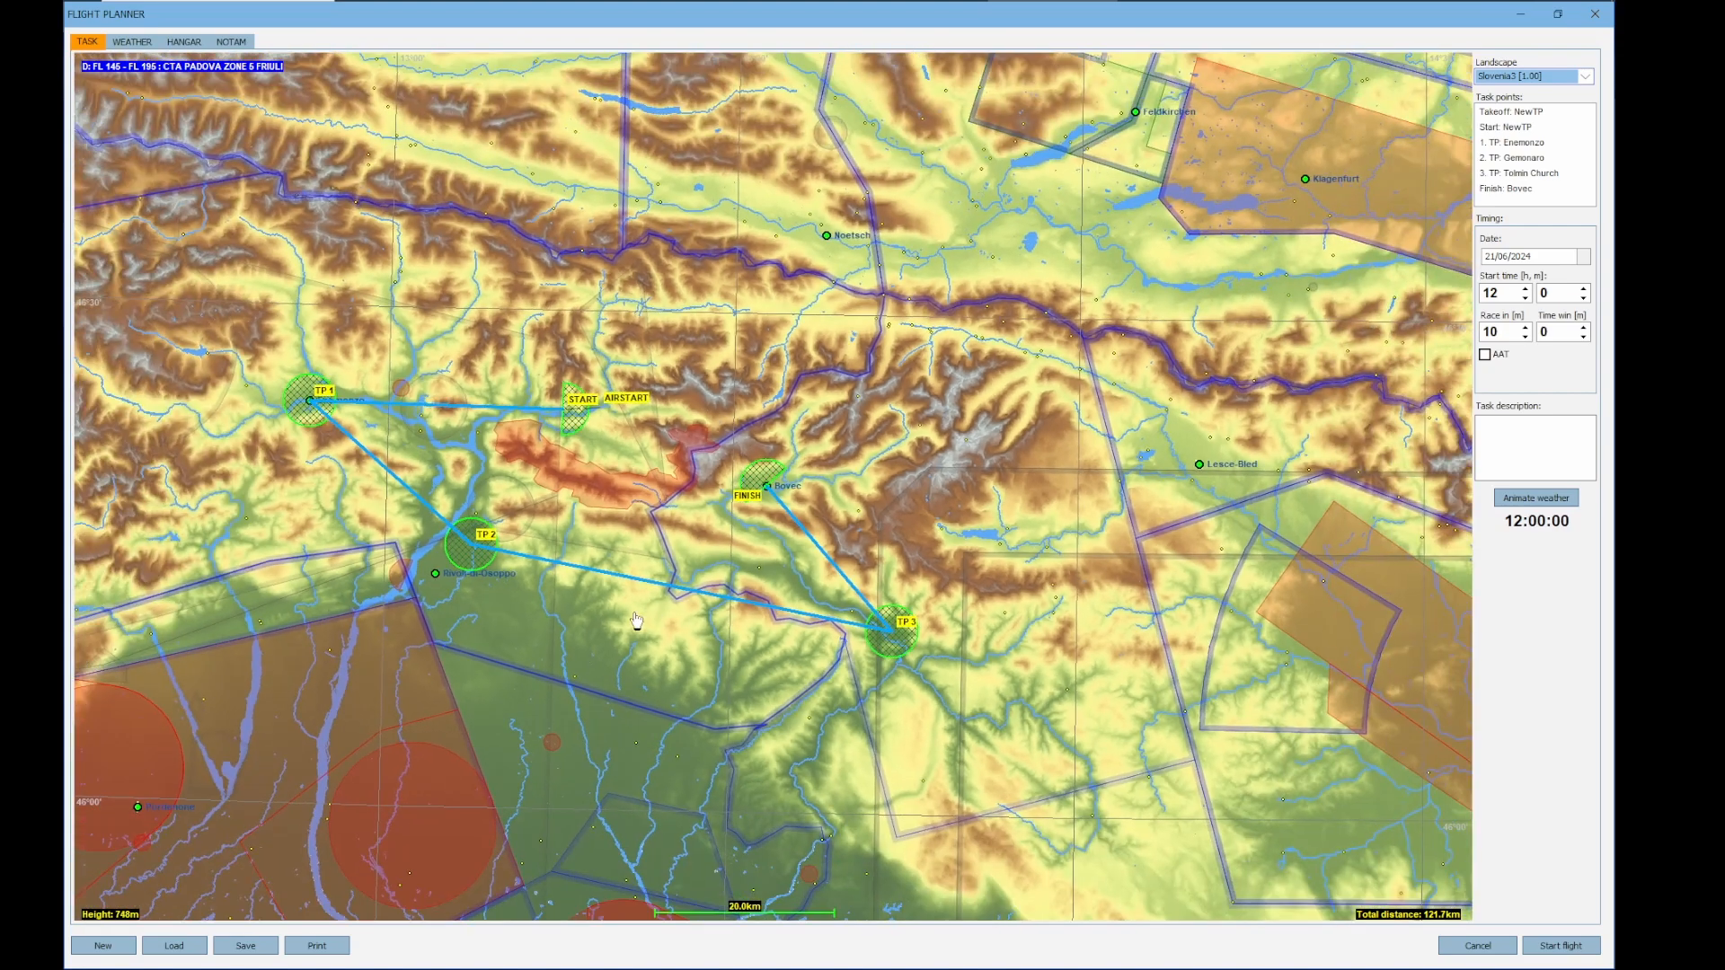
left_click_drag(637, 627, 679, 634)
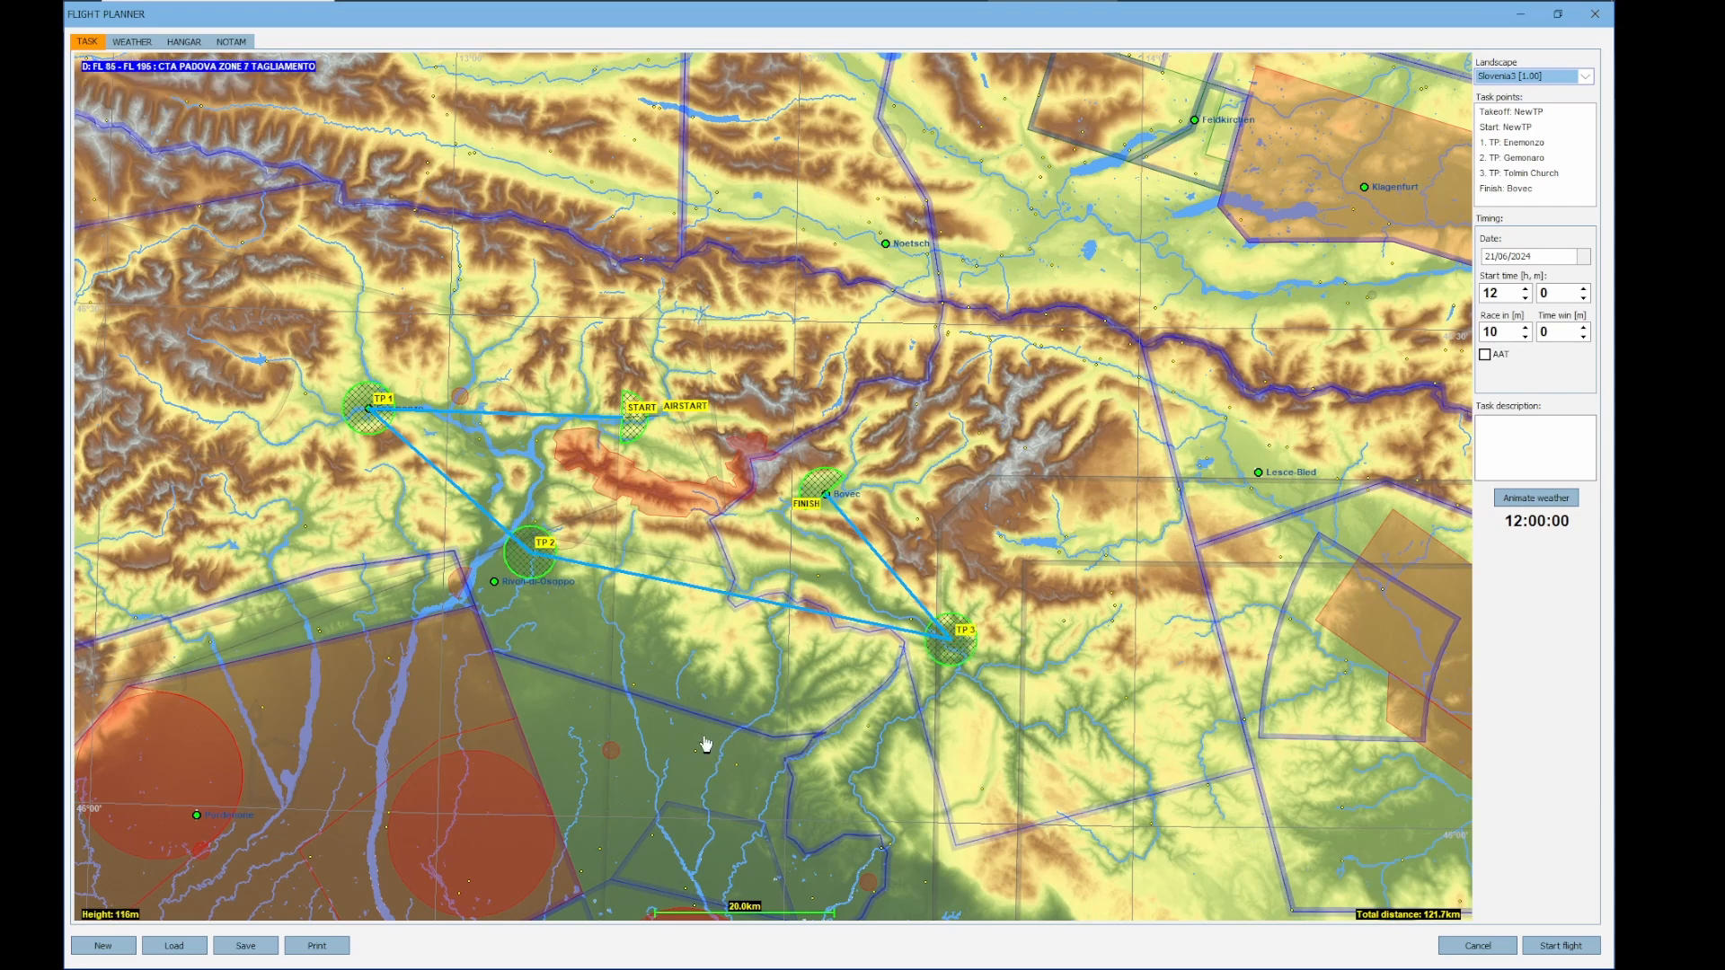
right_click(641, 647)
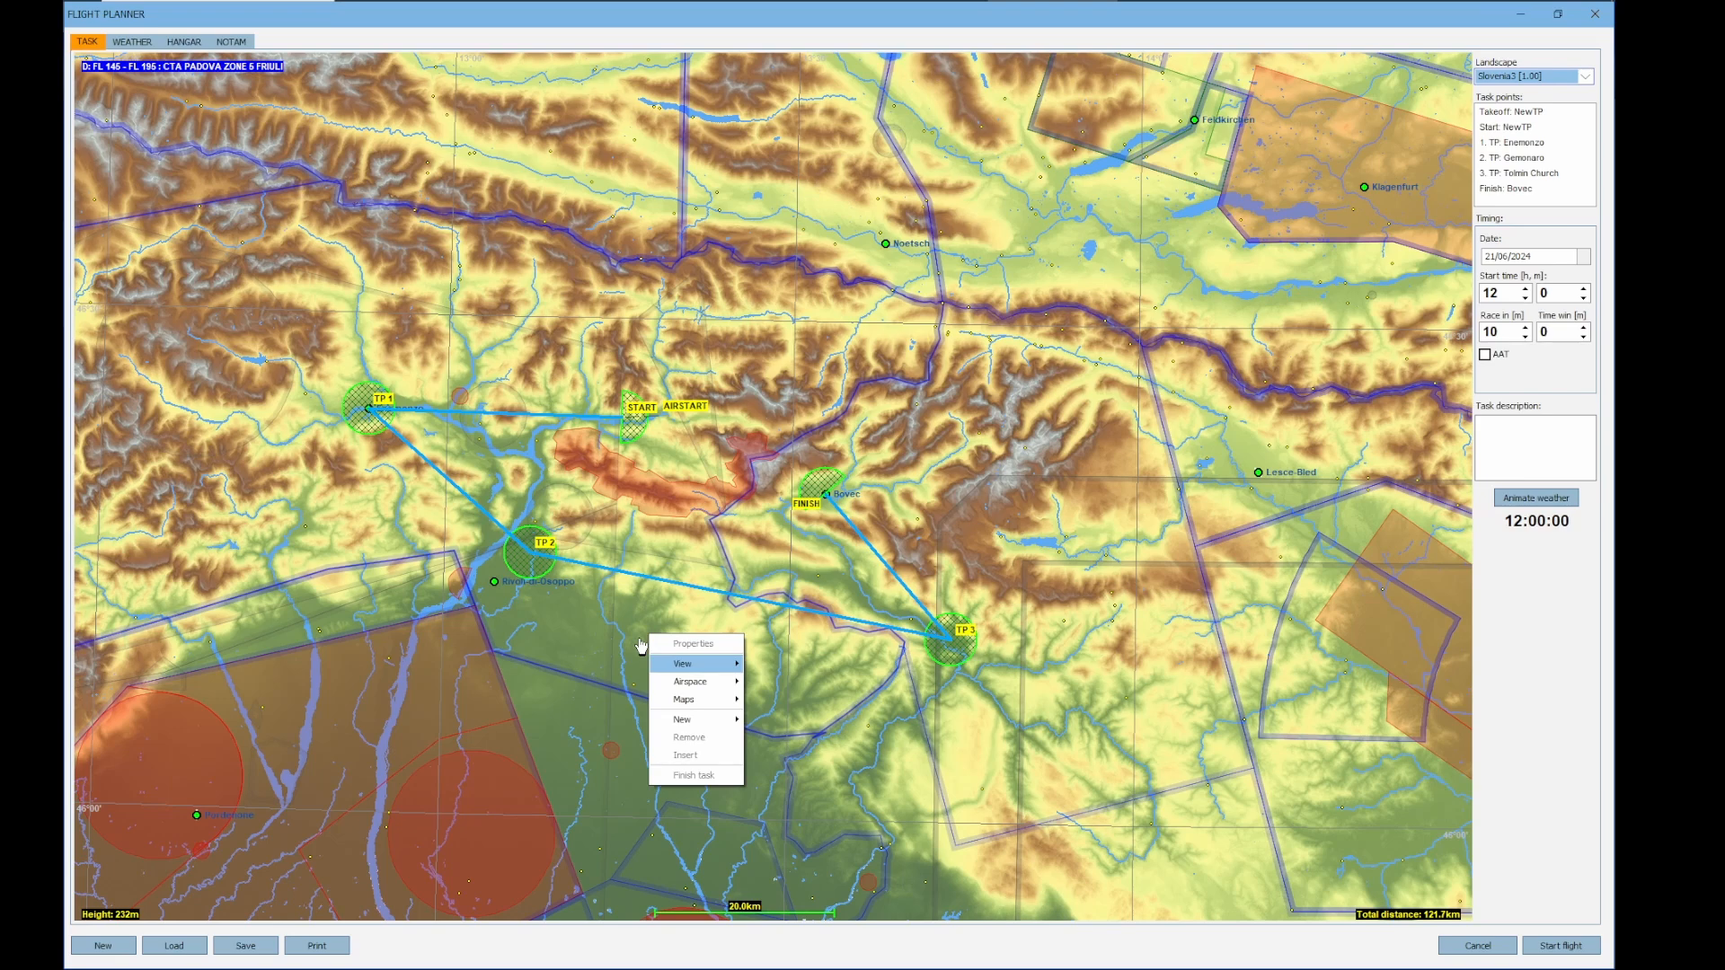
mouse_move(693, 721)
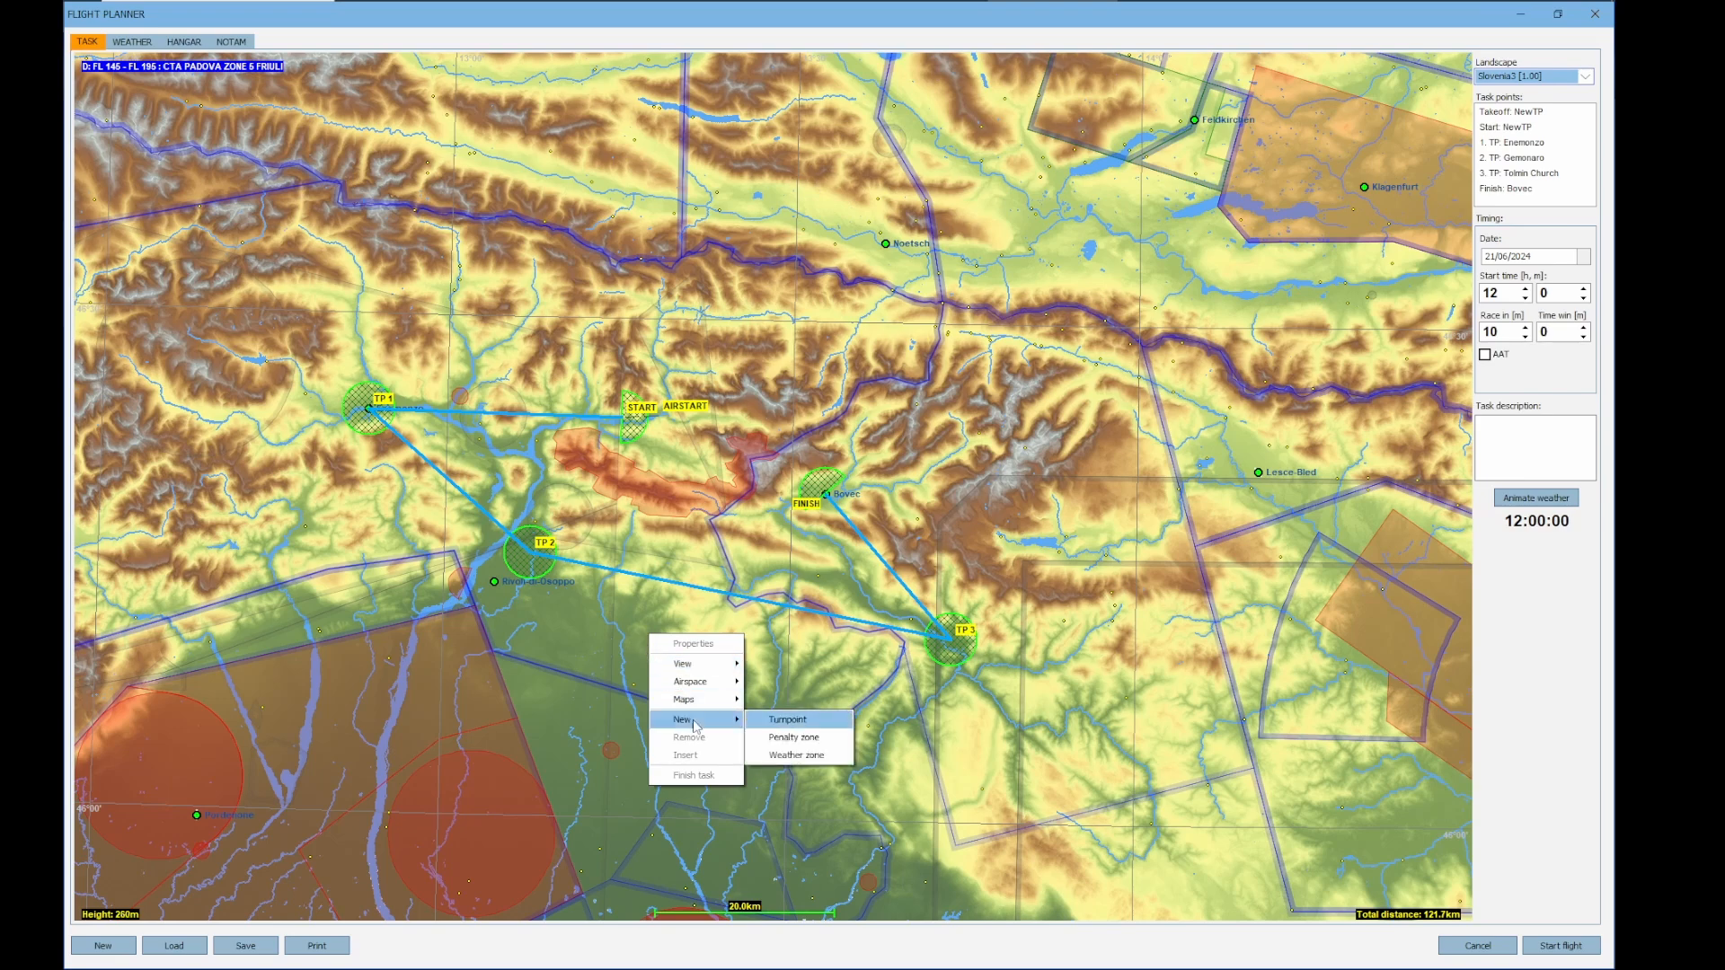
left_click(796, 755)
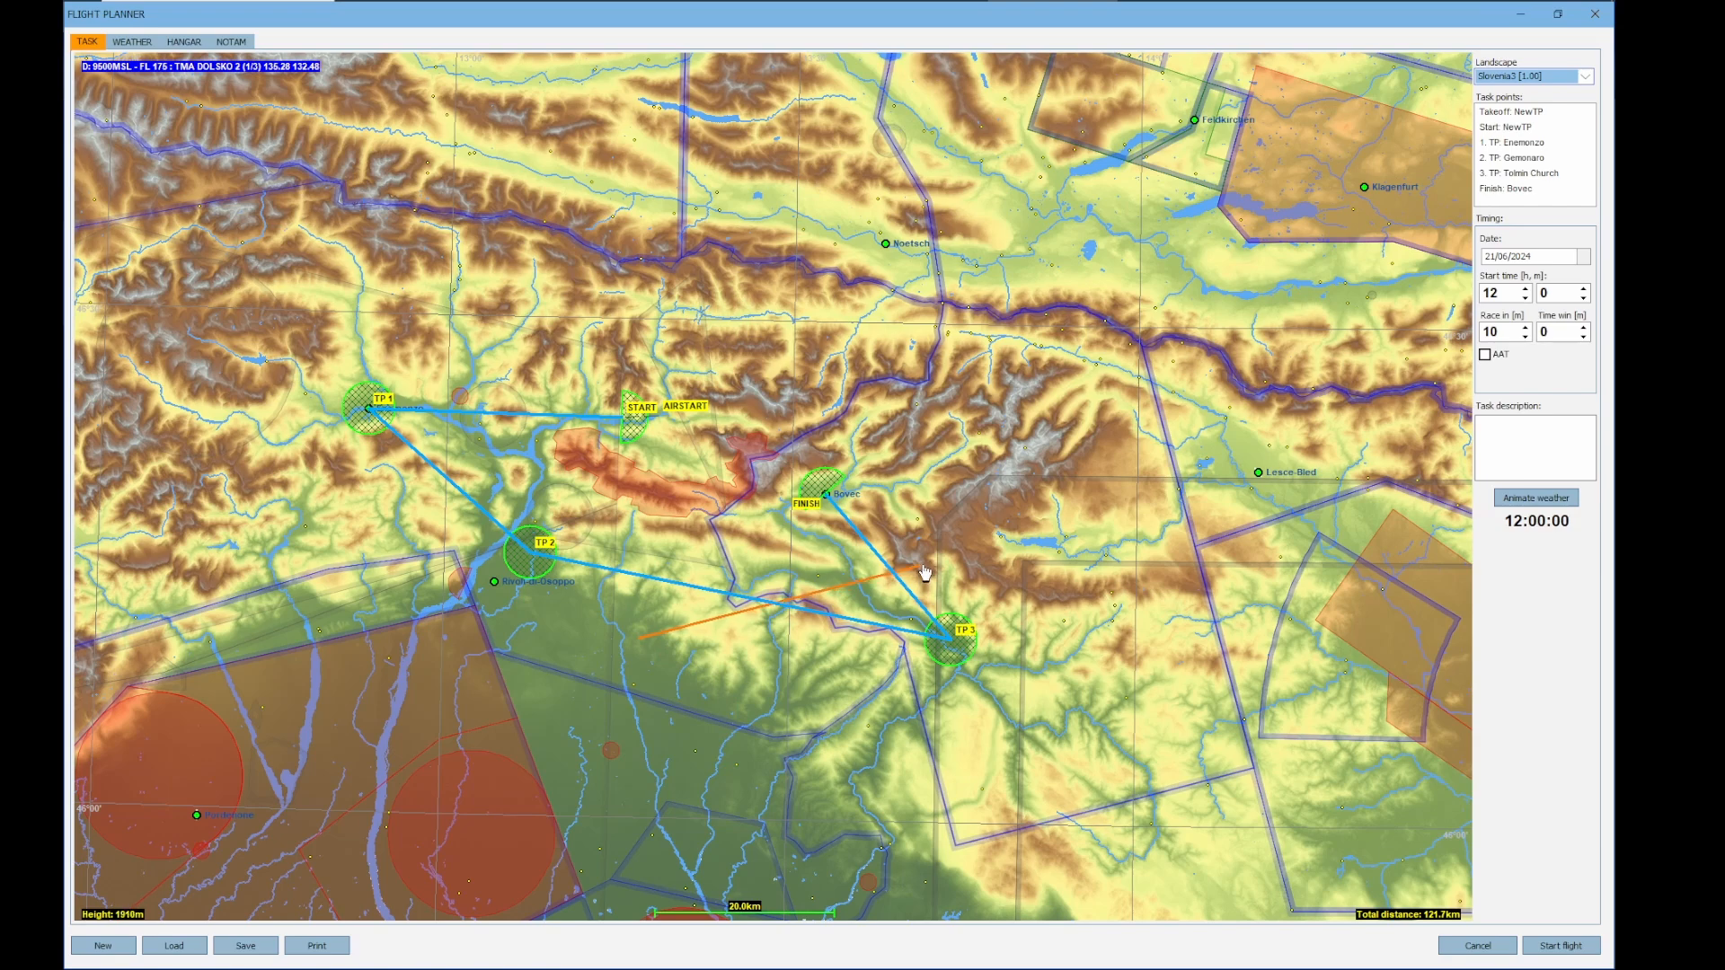
key("Right")
left_click(1071, 669)
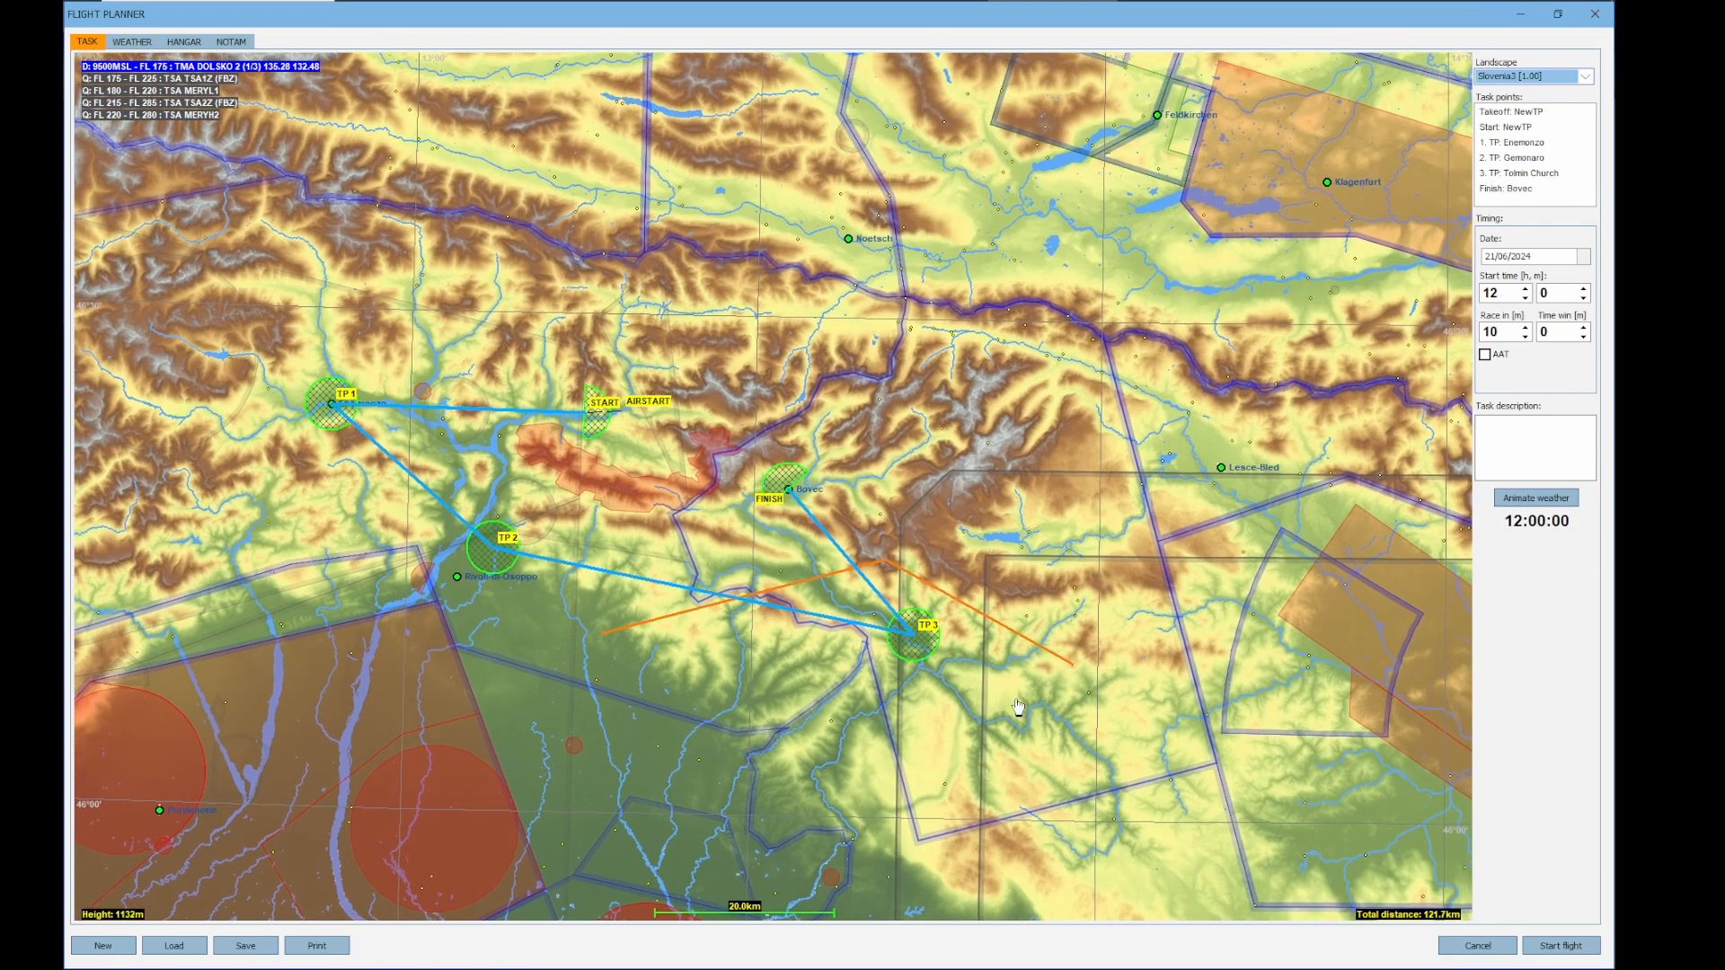
key("Down")
left_click(831, 701)
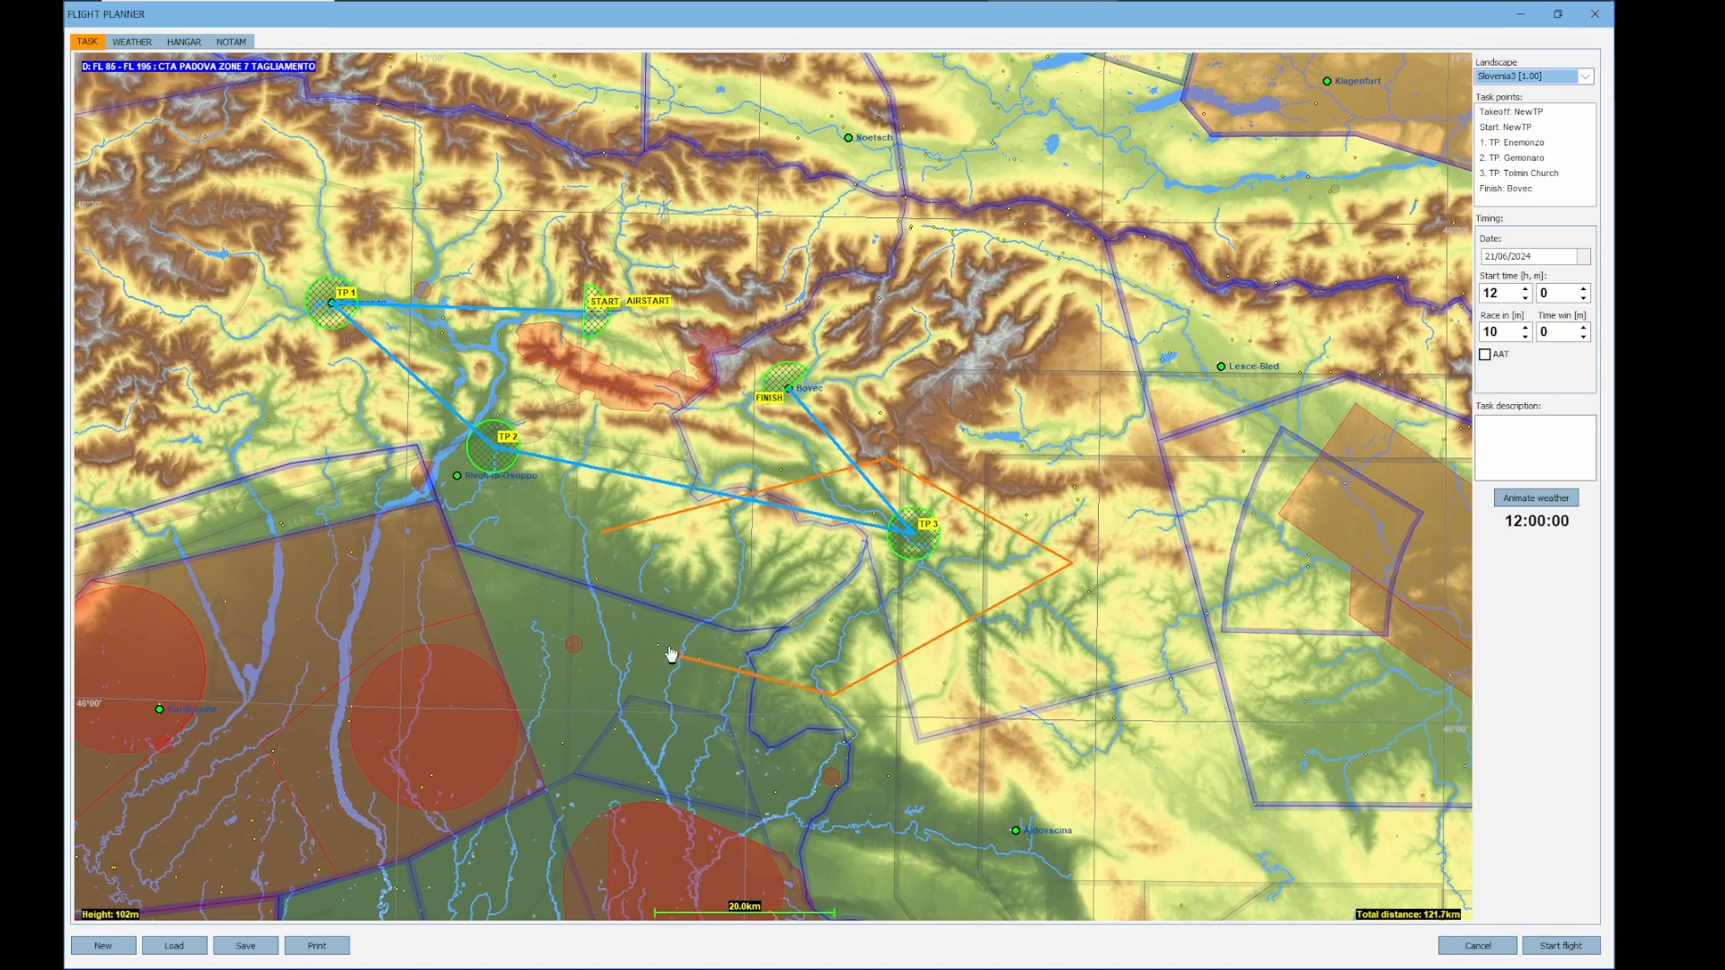
right_click(605, 620)
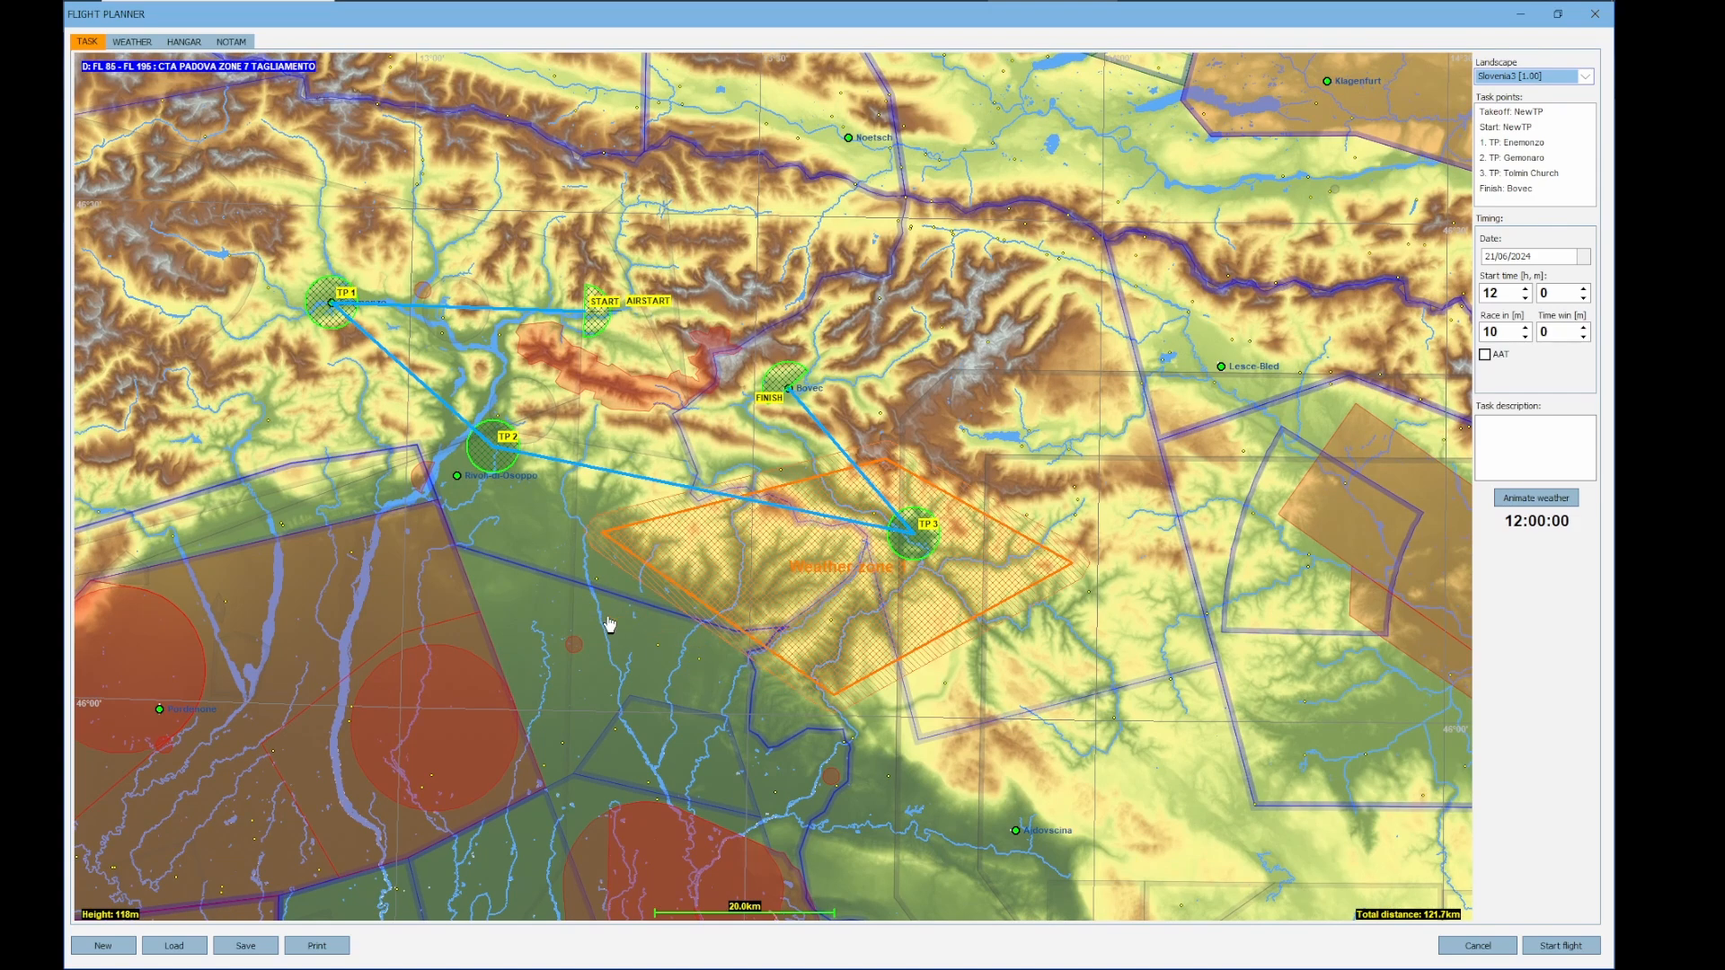
Name the new weather zone Blue and set movement direction 30°, movement speed 5 km/h and border zone width 4 km
left_click(853, 577)
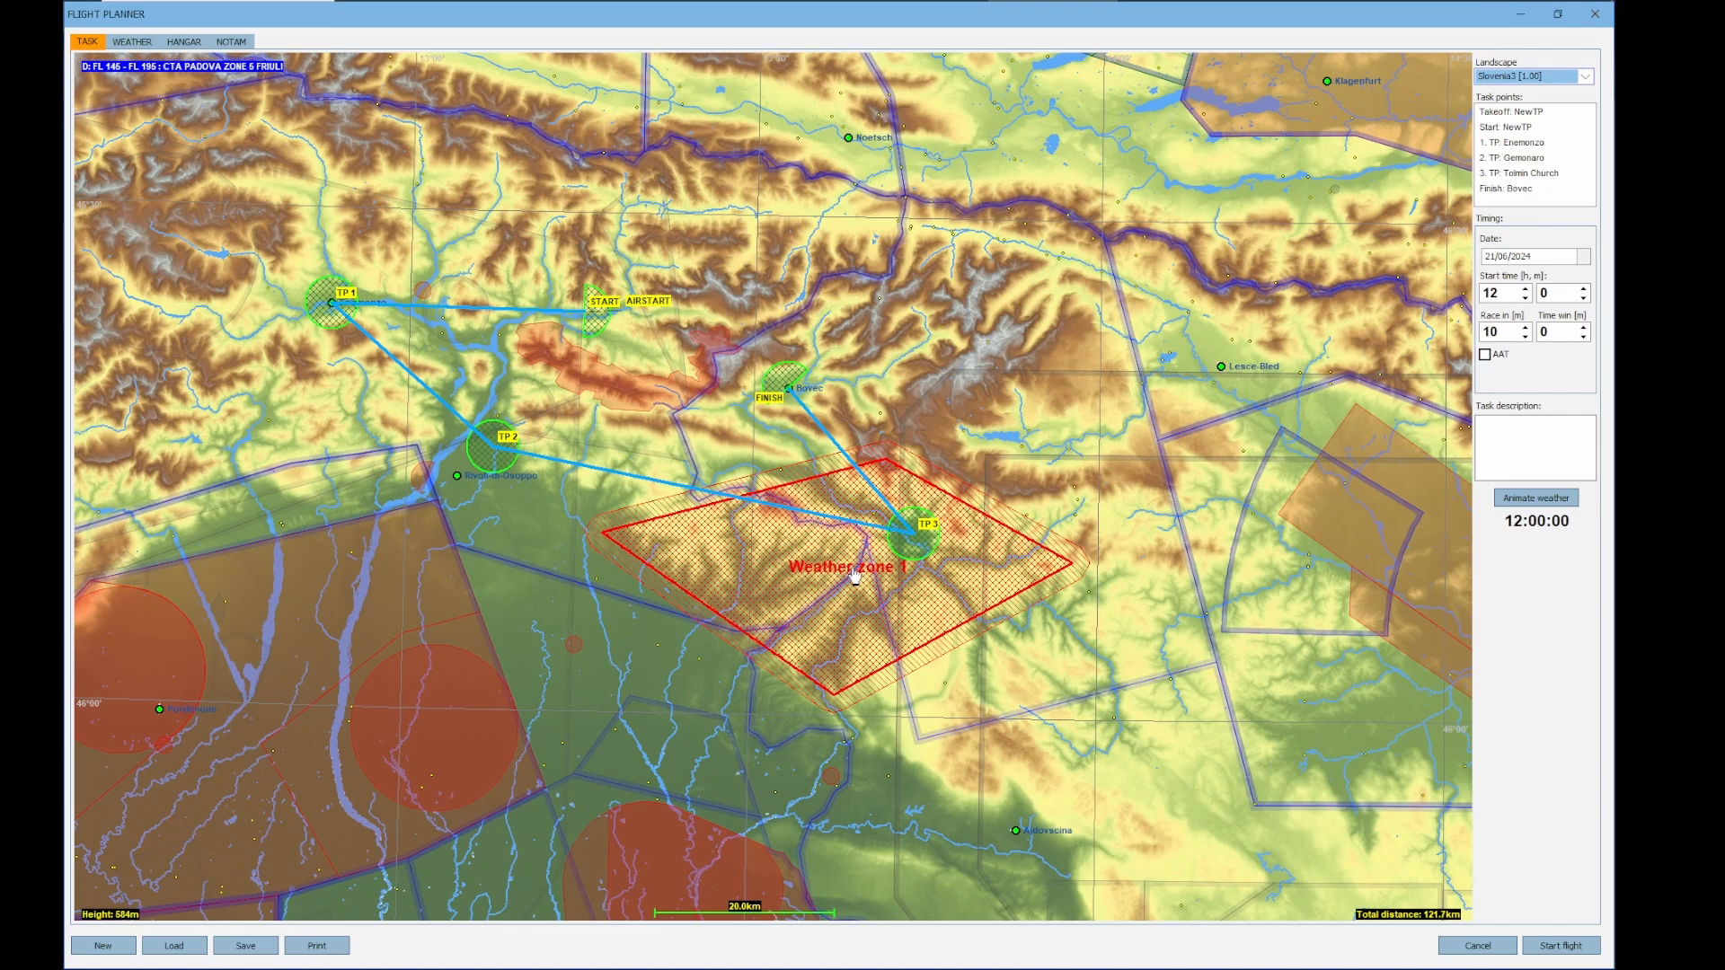
right_click(854, 574)
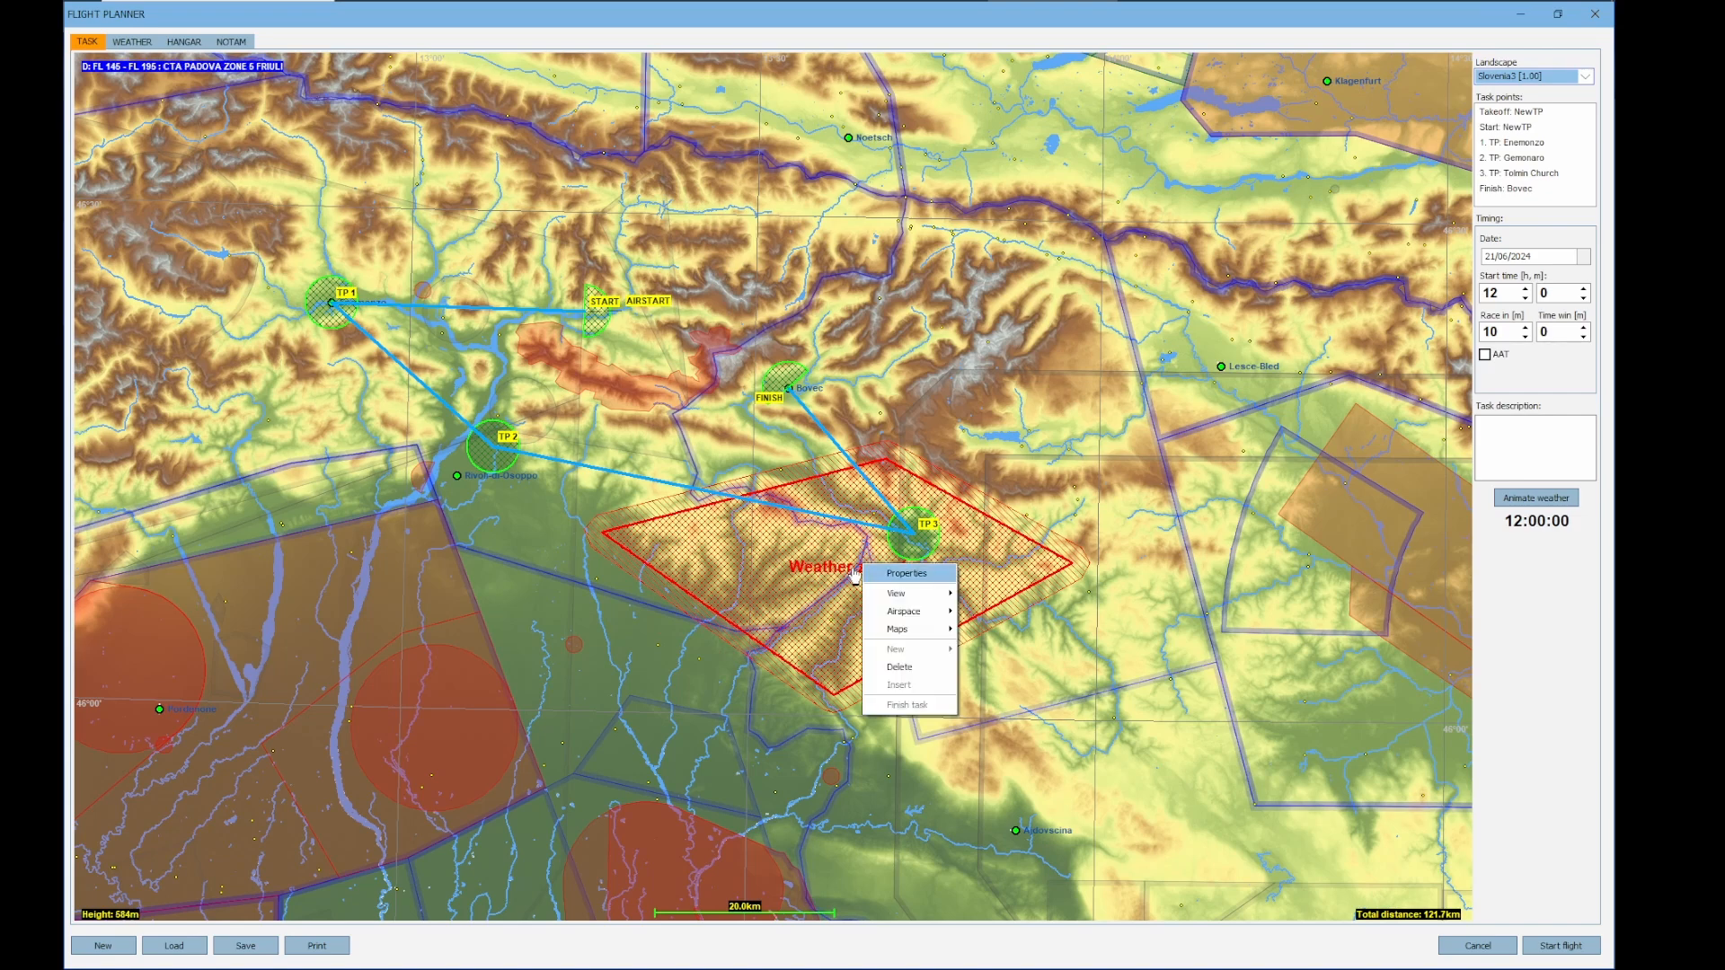
left_click(898, 573)
left_click(923, 480)
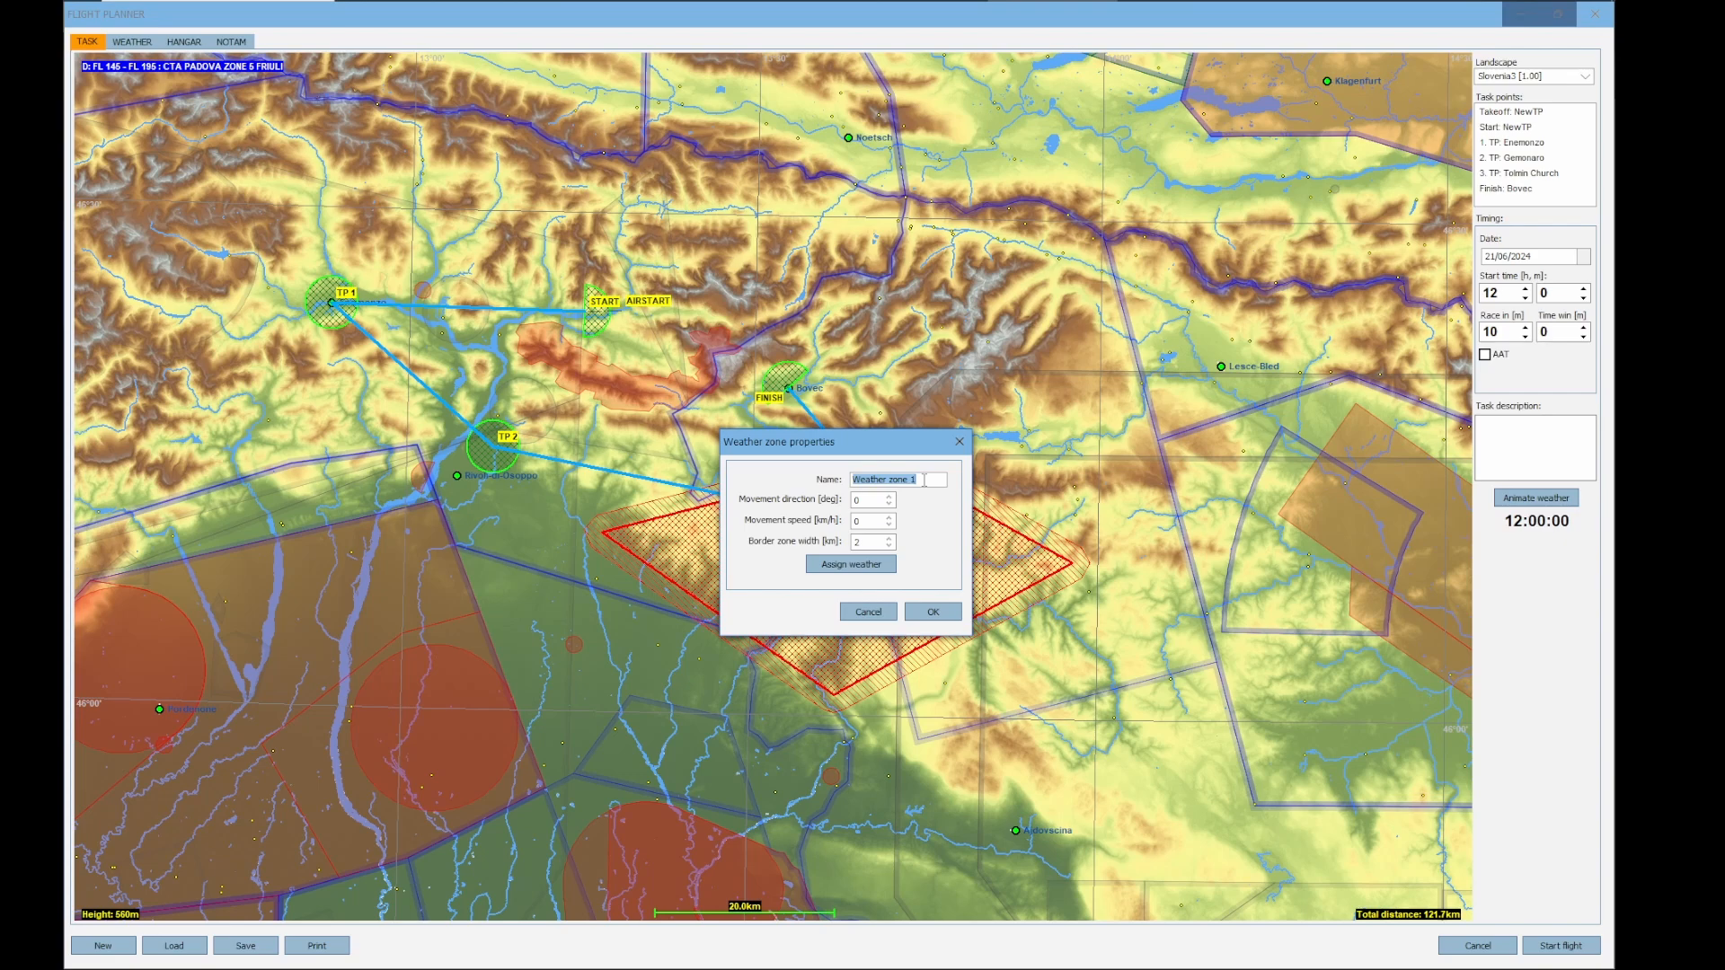
type("B")
left_click(889, 497)
left_click(890, 539)
left_click(889, 539)
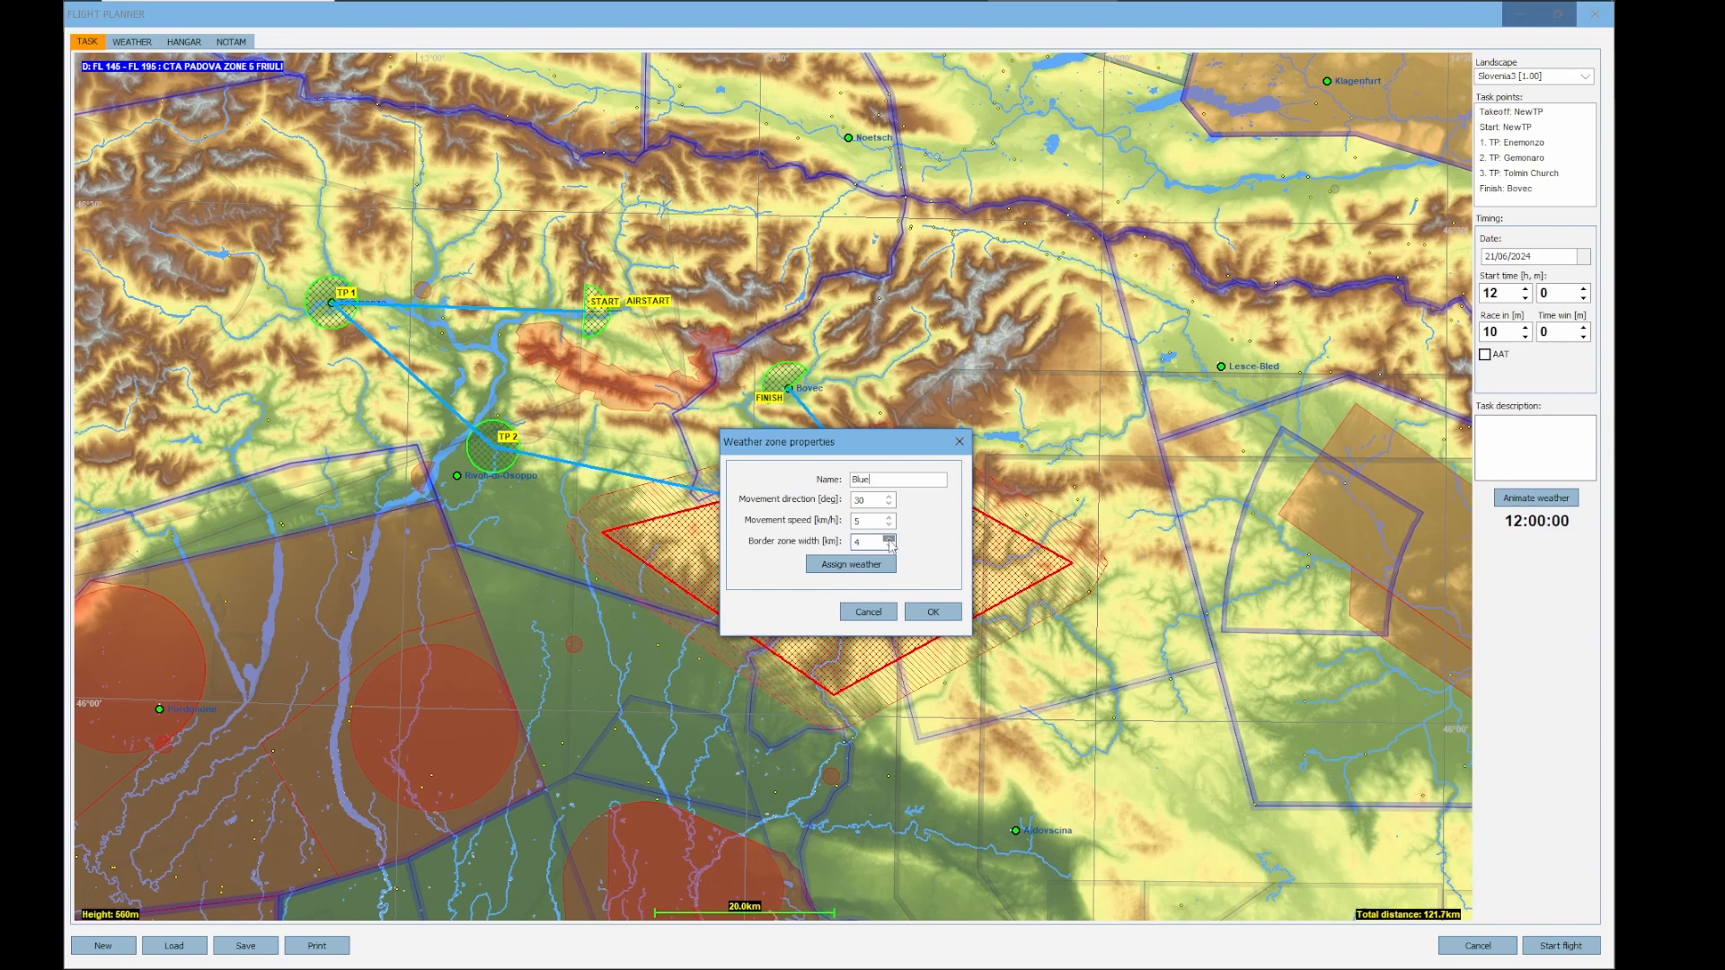
Assign weather to the Blue zone, lowering its thermal inversion below the cloud base to about 2300 m
left_click(834, 567)
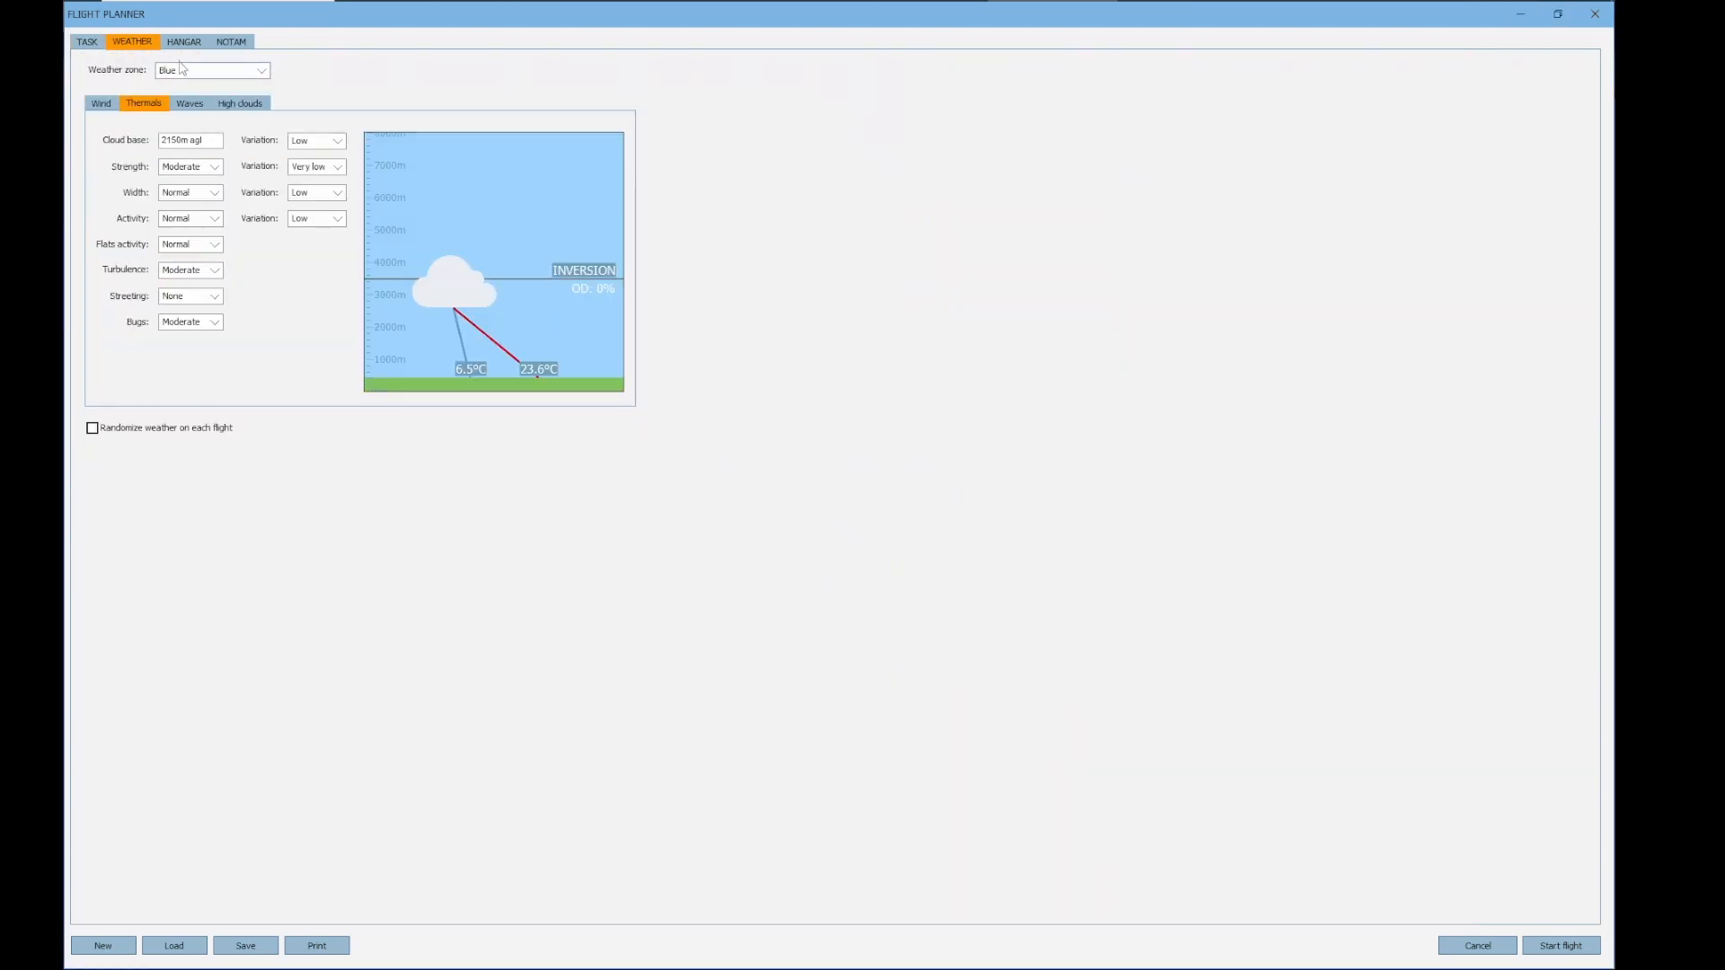
left_click(265, 78)
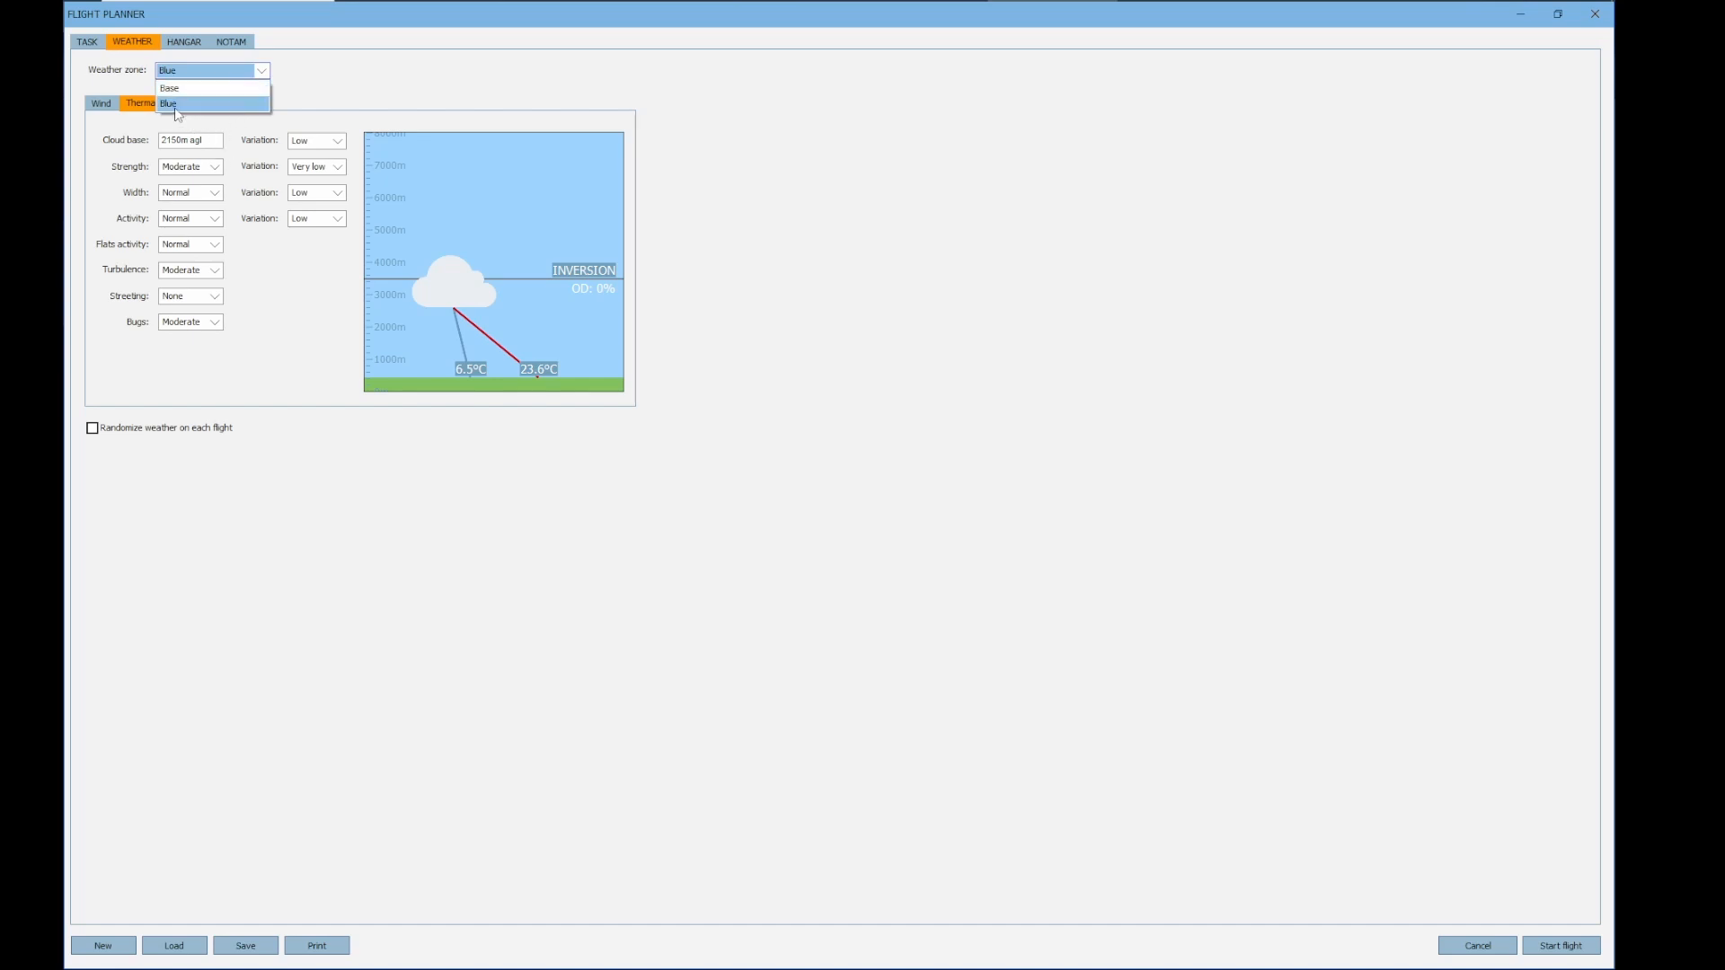
left_click(180, 104)
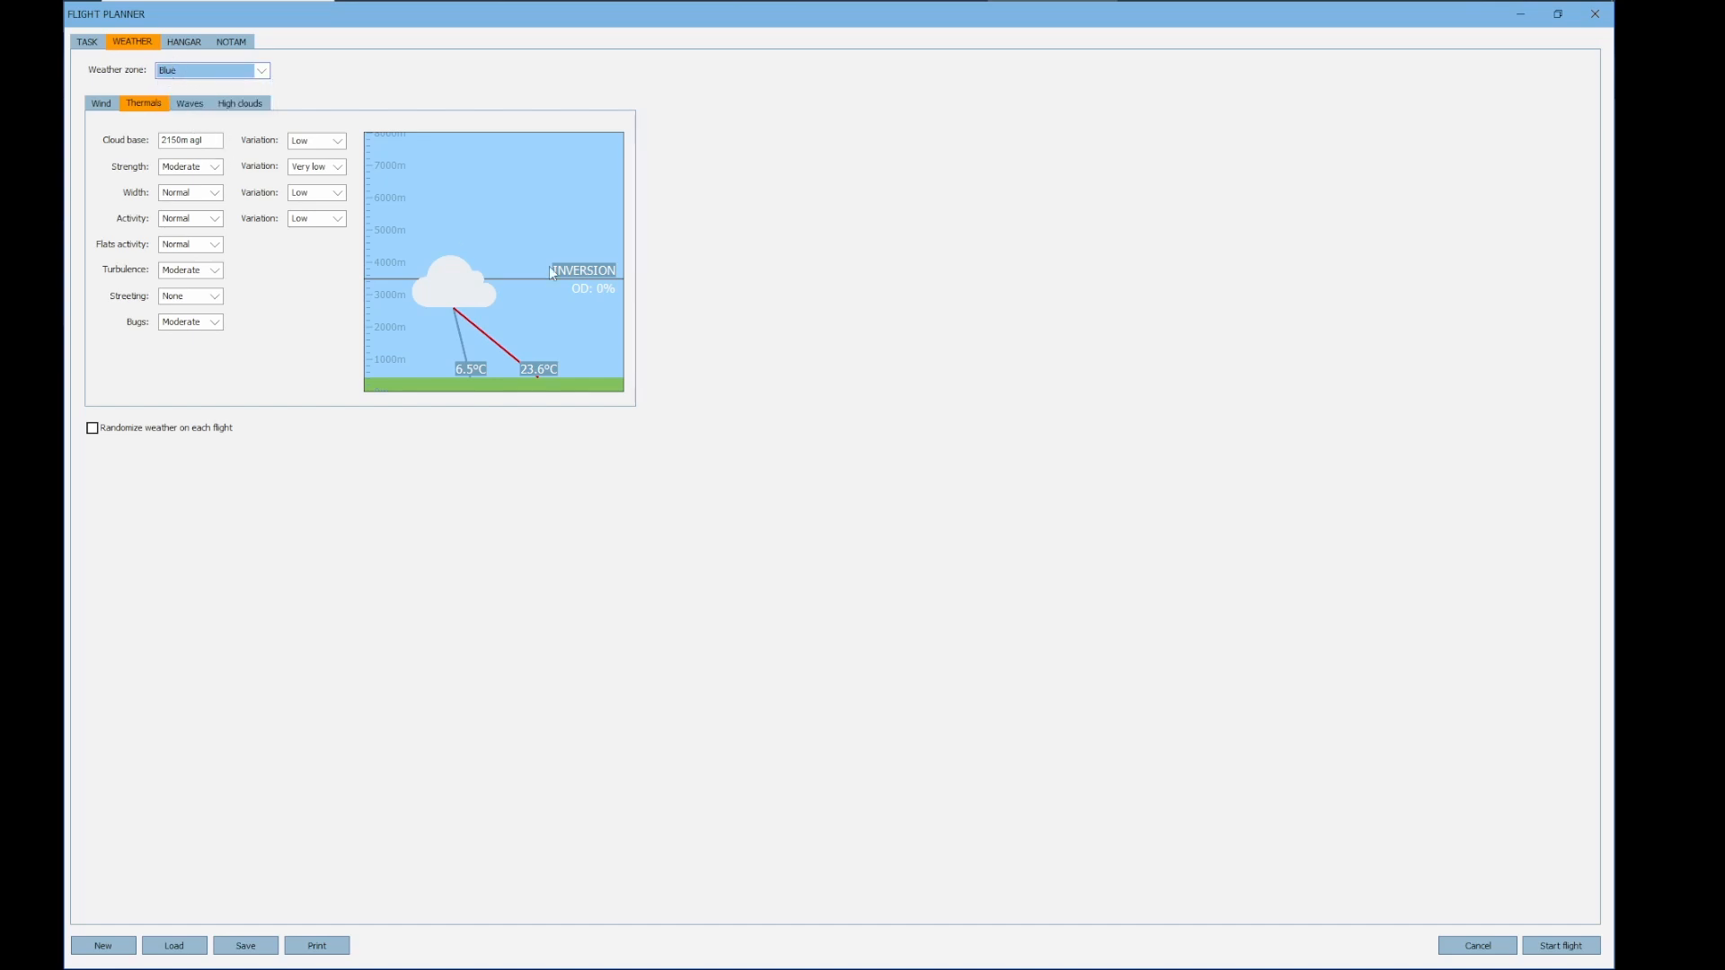
left_click_drag(598, 273, 599, 311)
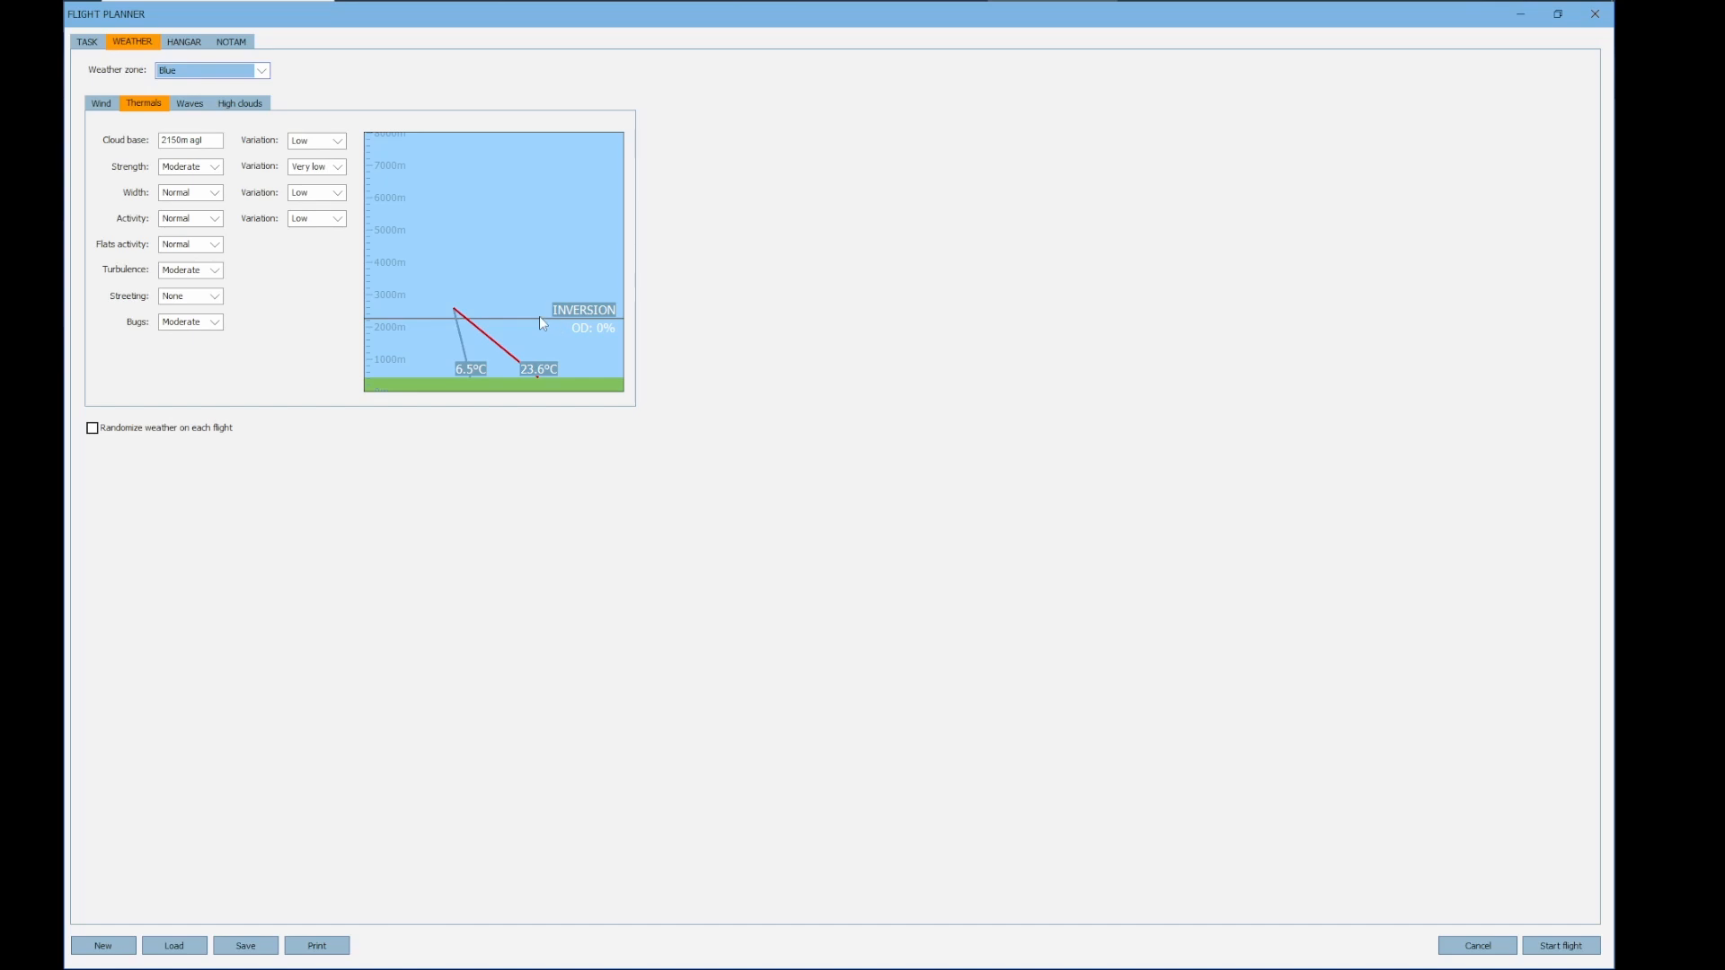
Preview the weather animation on the task map, stop it, and move the Blue zone slightly southwest
left_click(88, 44)
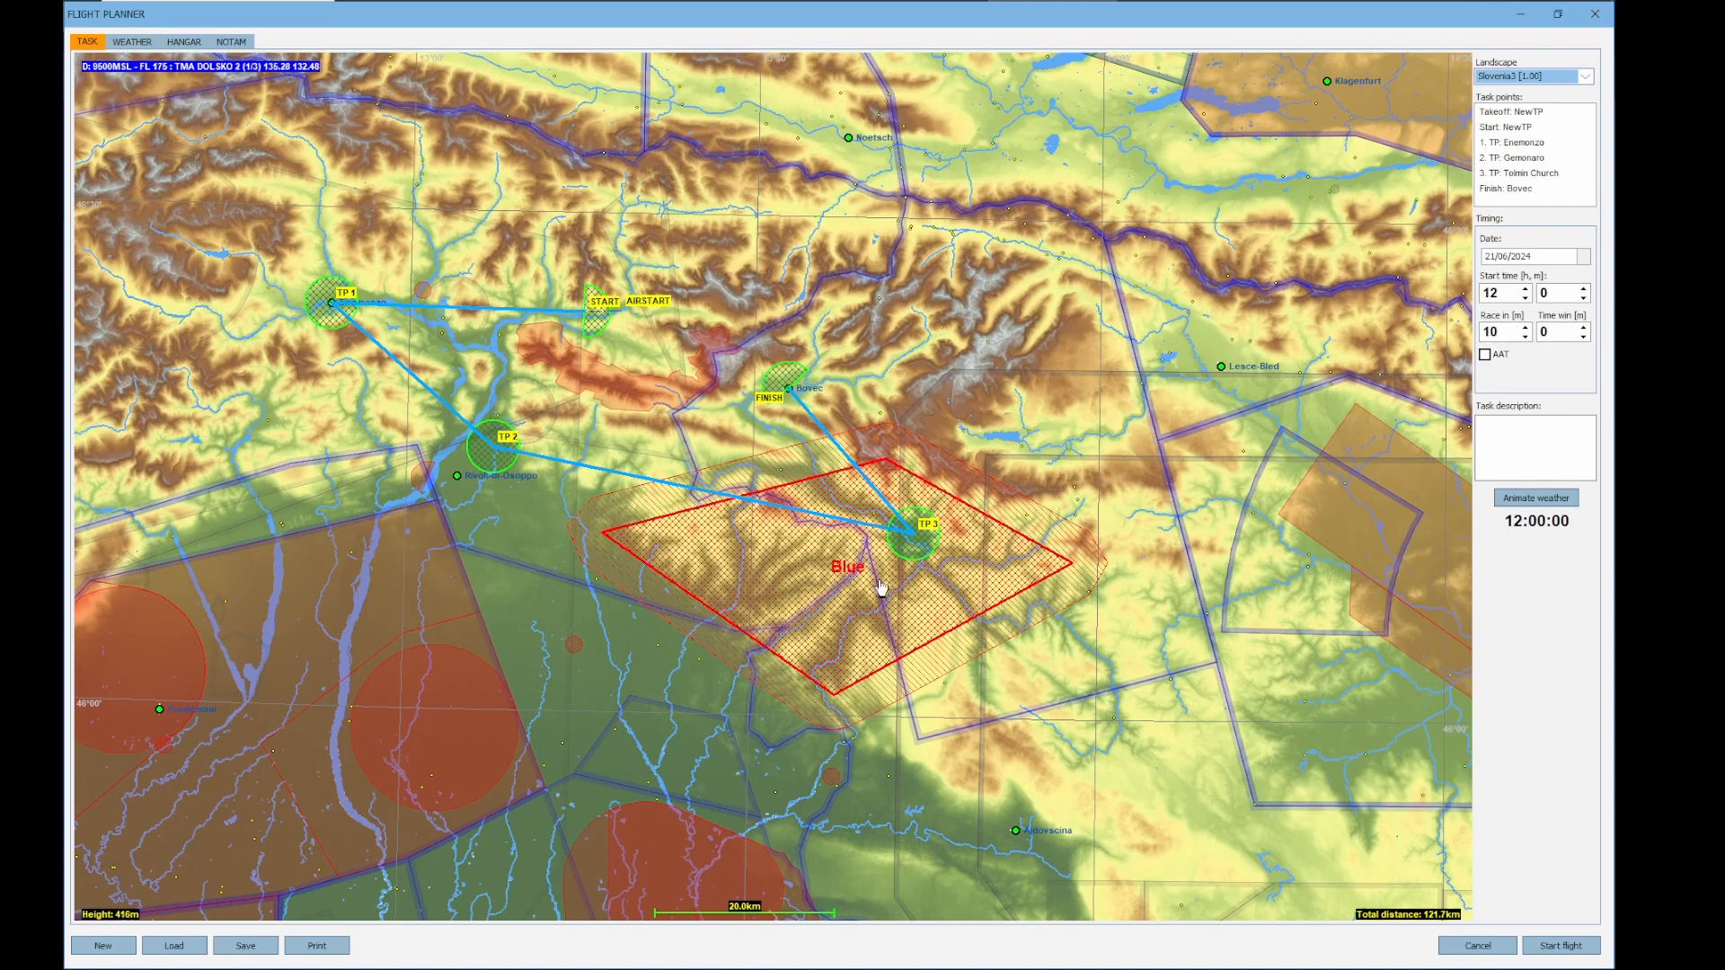
left_click(1557, 502)
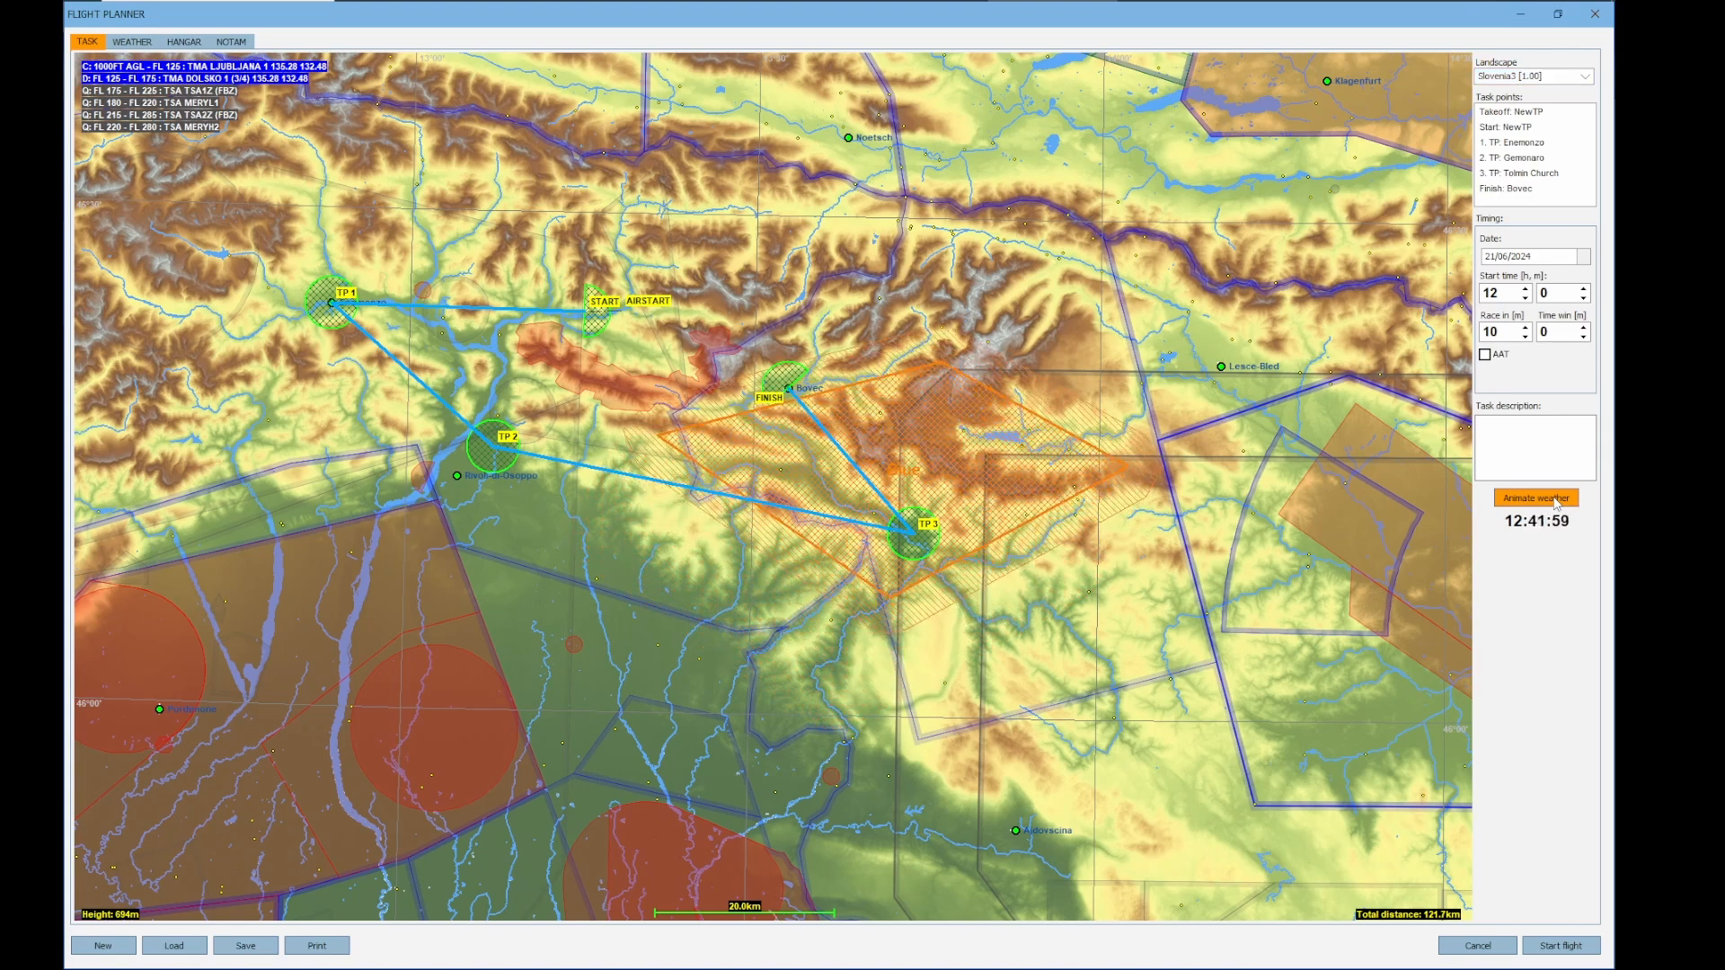
left_click(1557, 502)
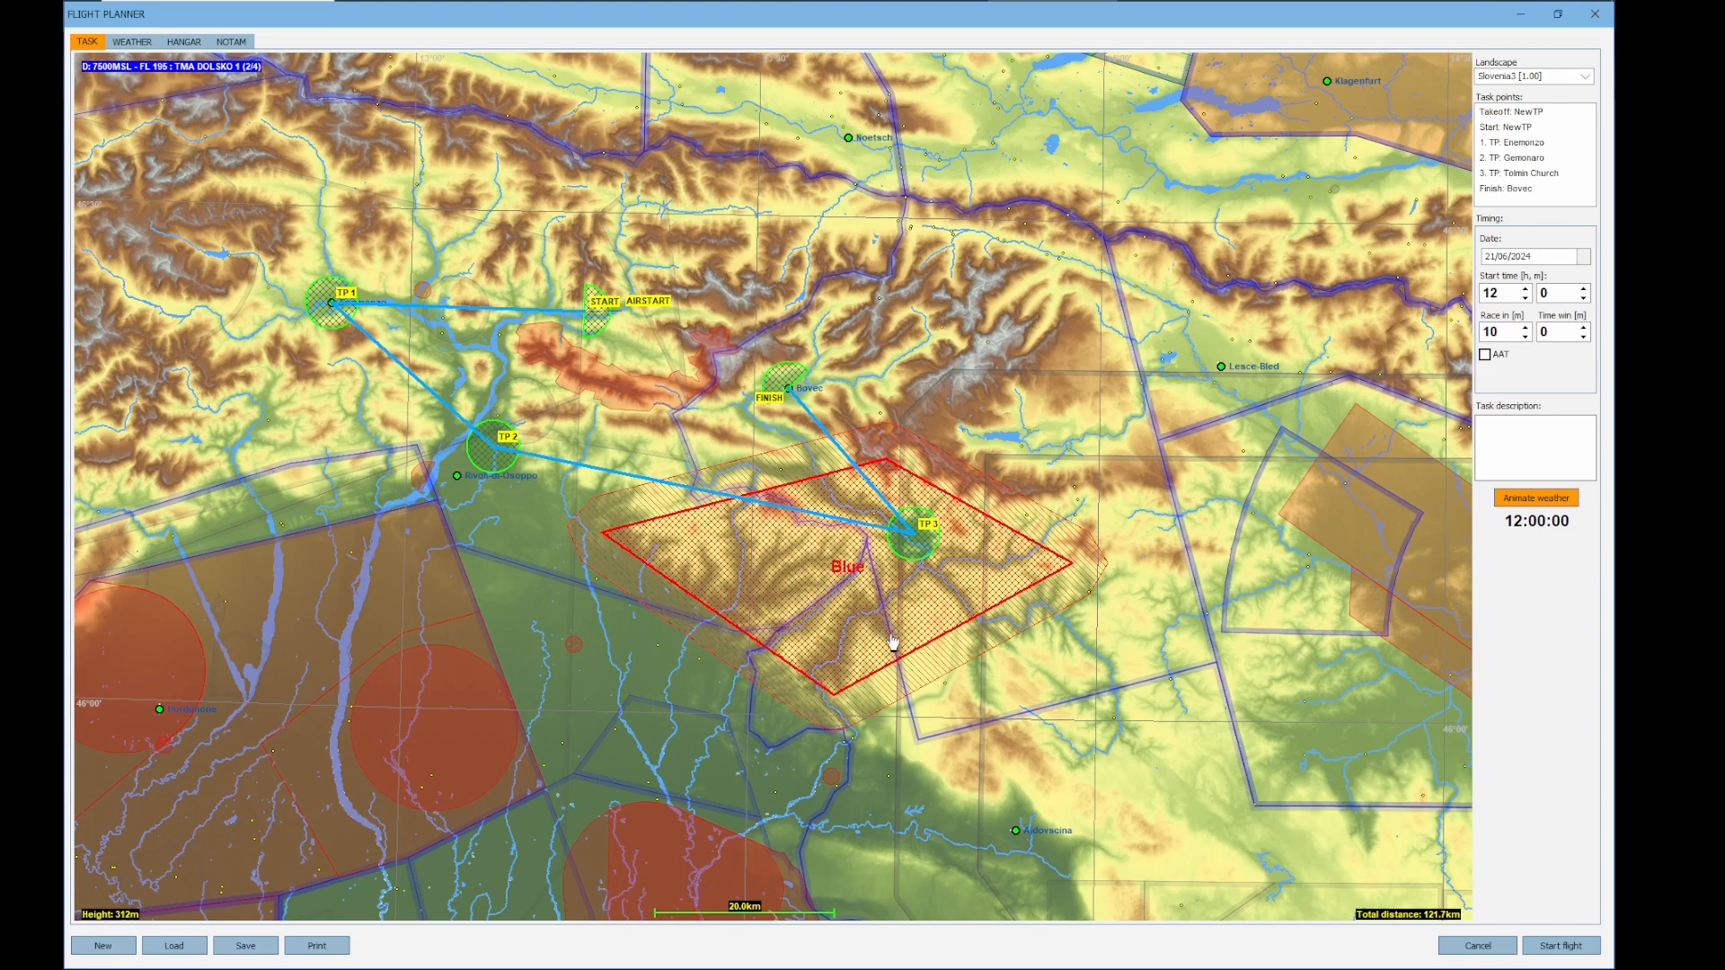
mouse_move(864, 622)
left_mouse_down()
mouse_move(804, 711)
mouse_move(833, 665)
left_mouse_up()
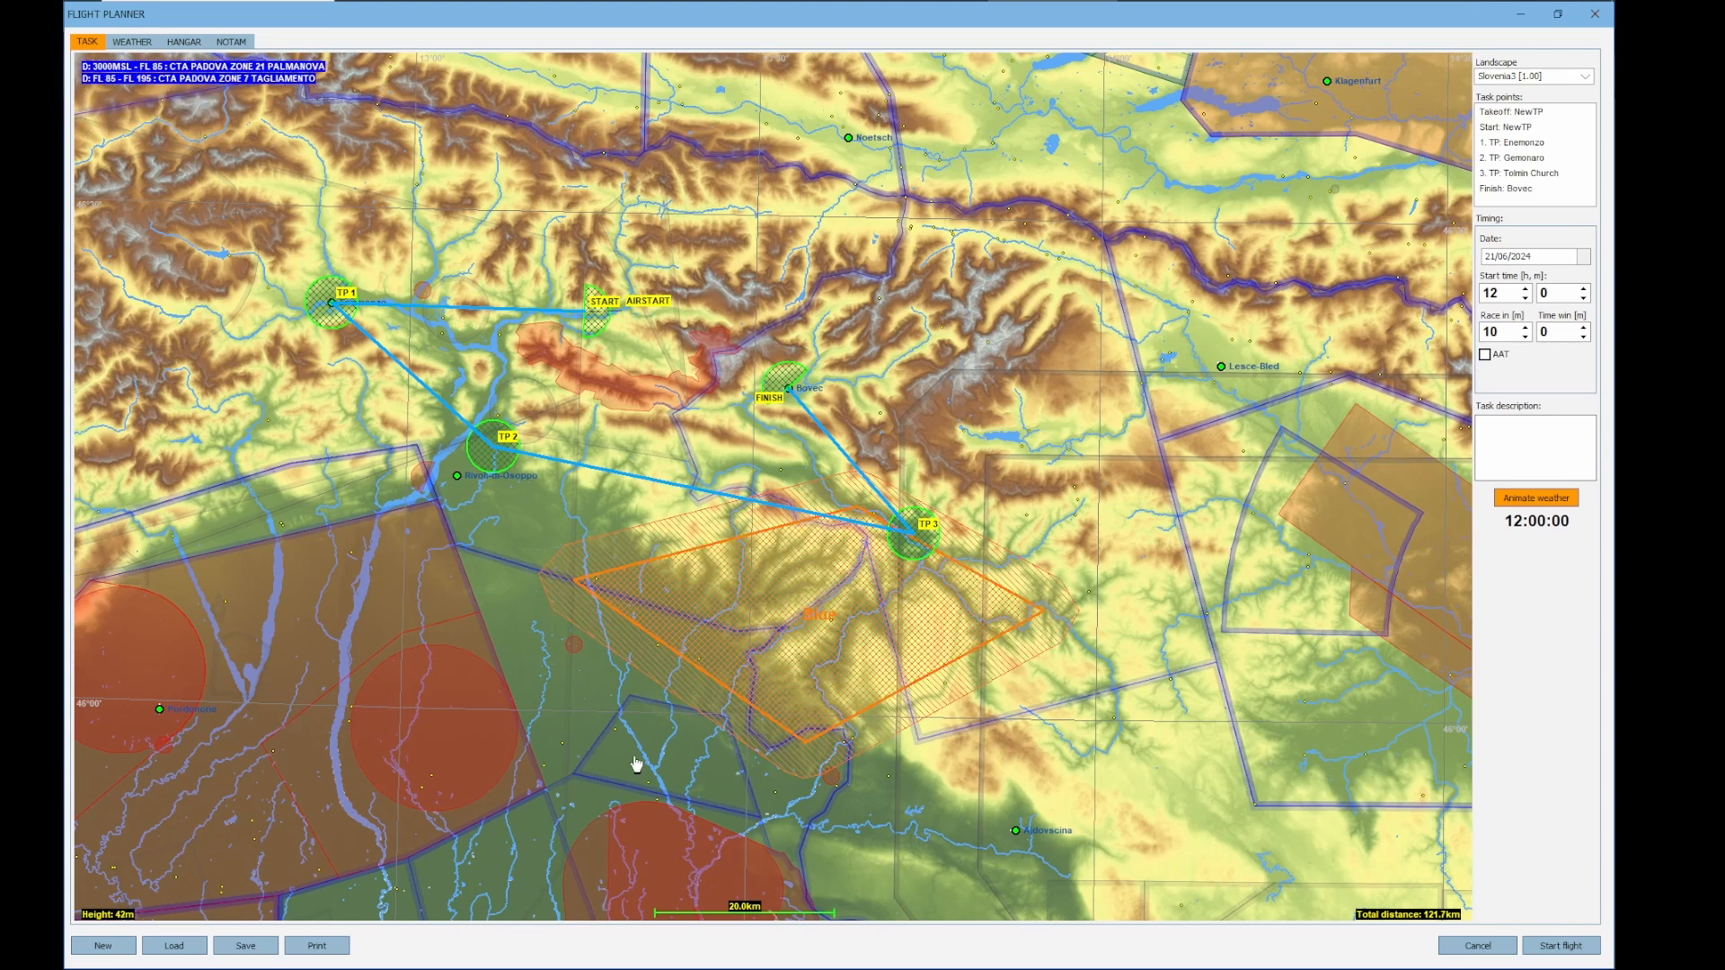
Draw a four-cornered weather zone north of the first leg and move it south to cover the leg between Enemonzo and the start
left_click_drag(755, 770, 854, 802)
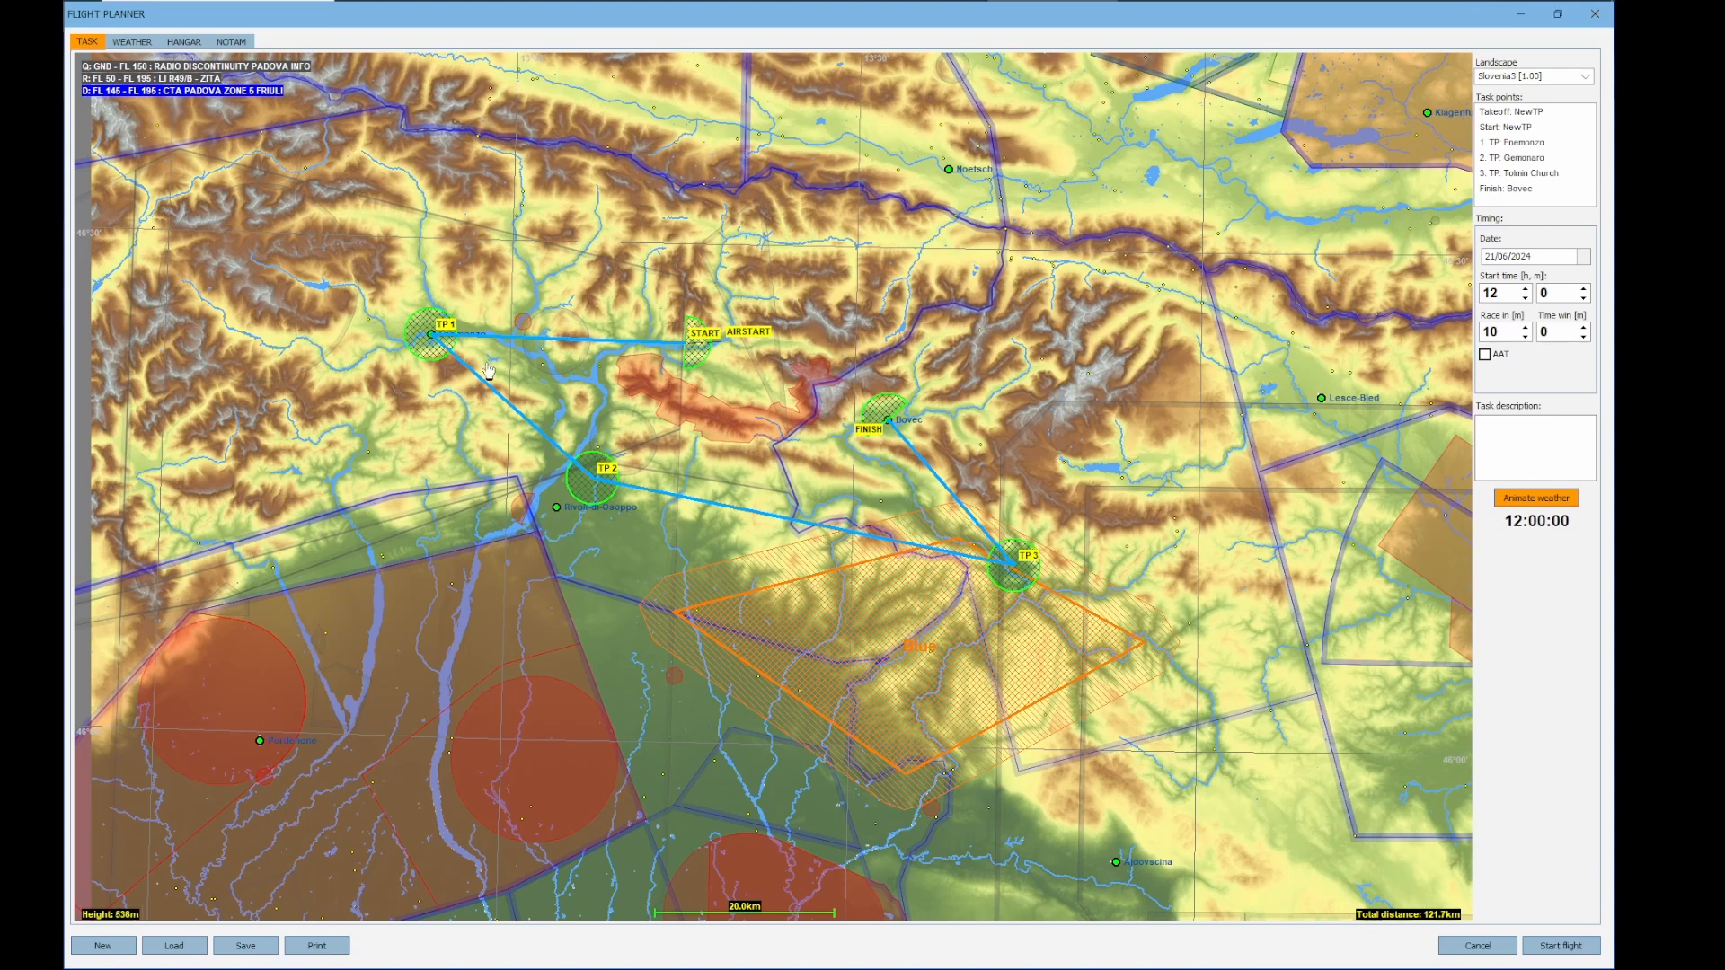
right_click(455, 205)
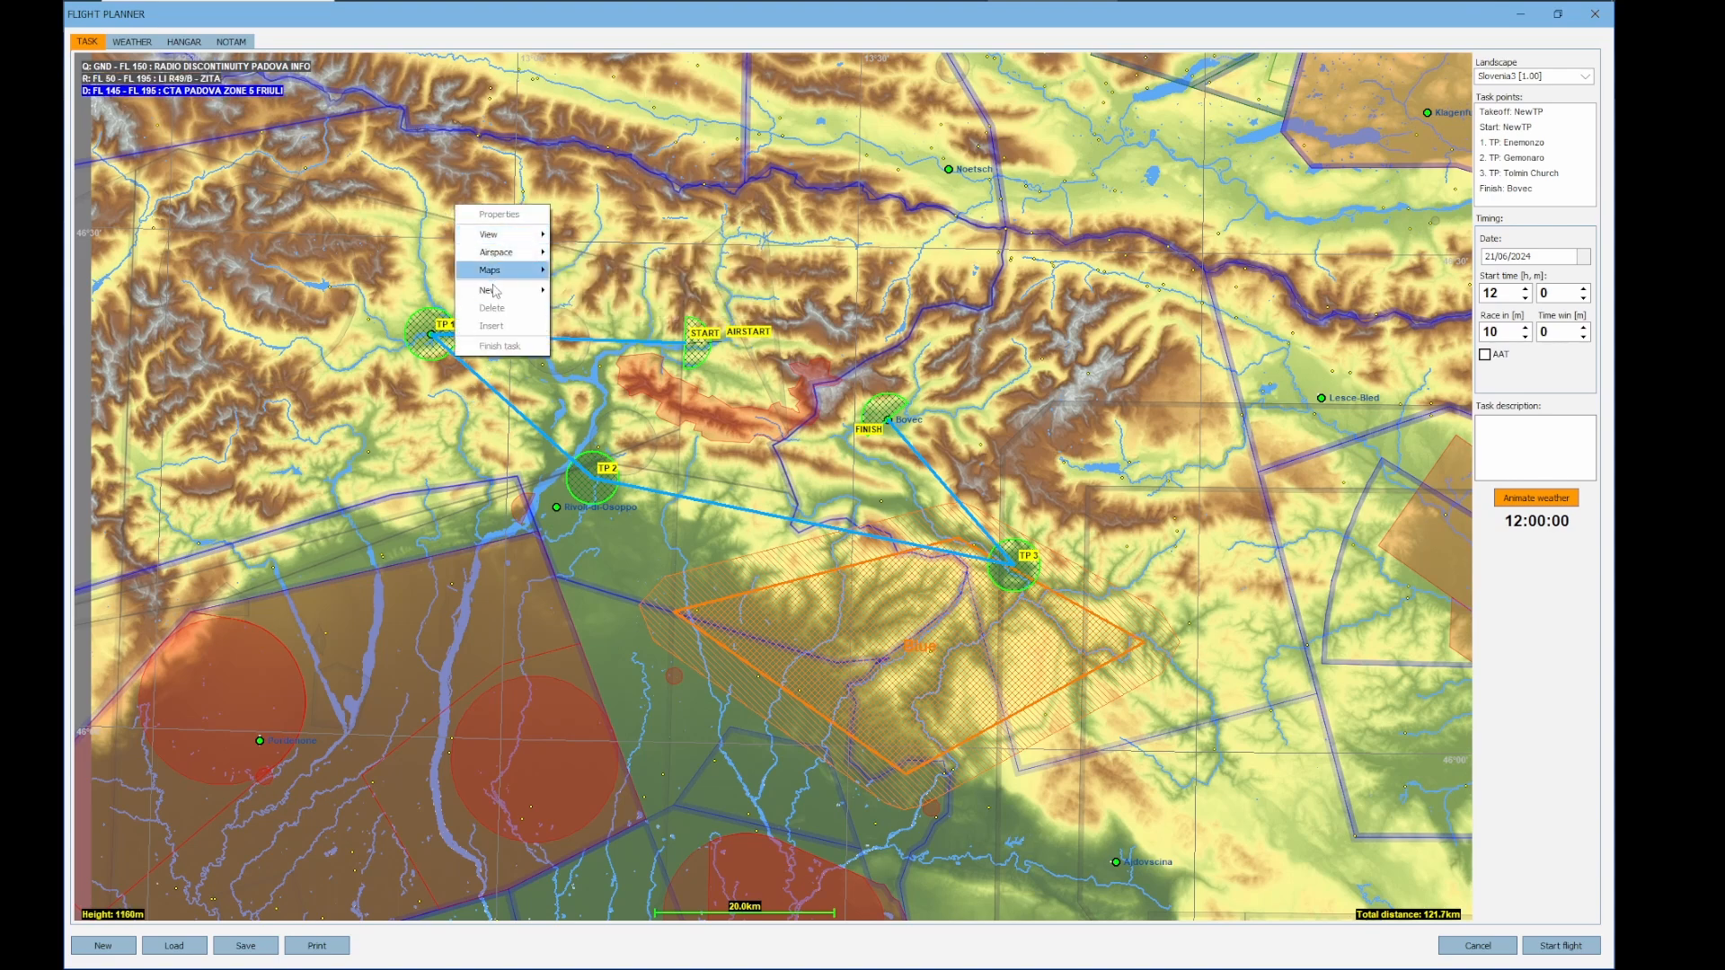
mouse_move(495, 294)
left_click(592, 325)
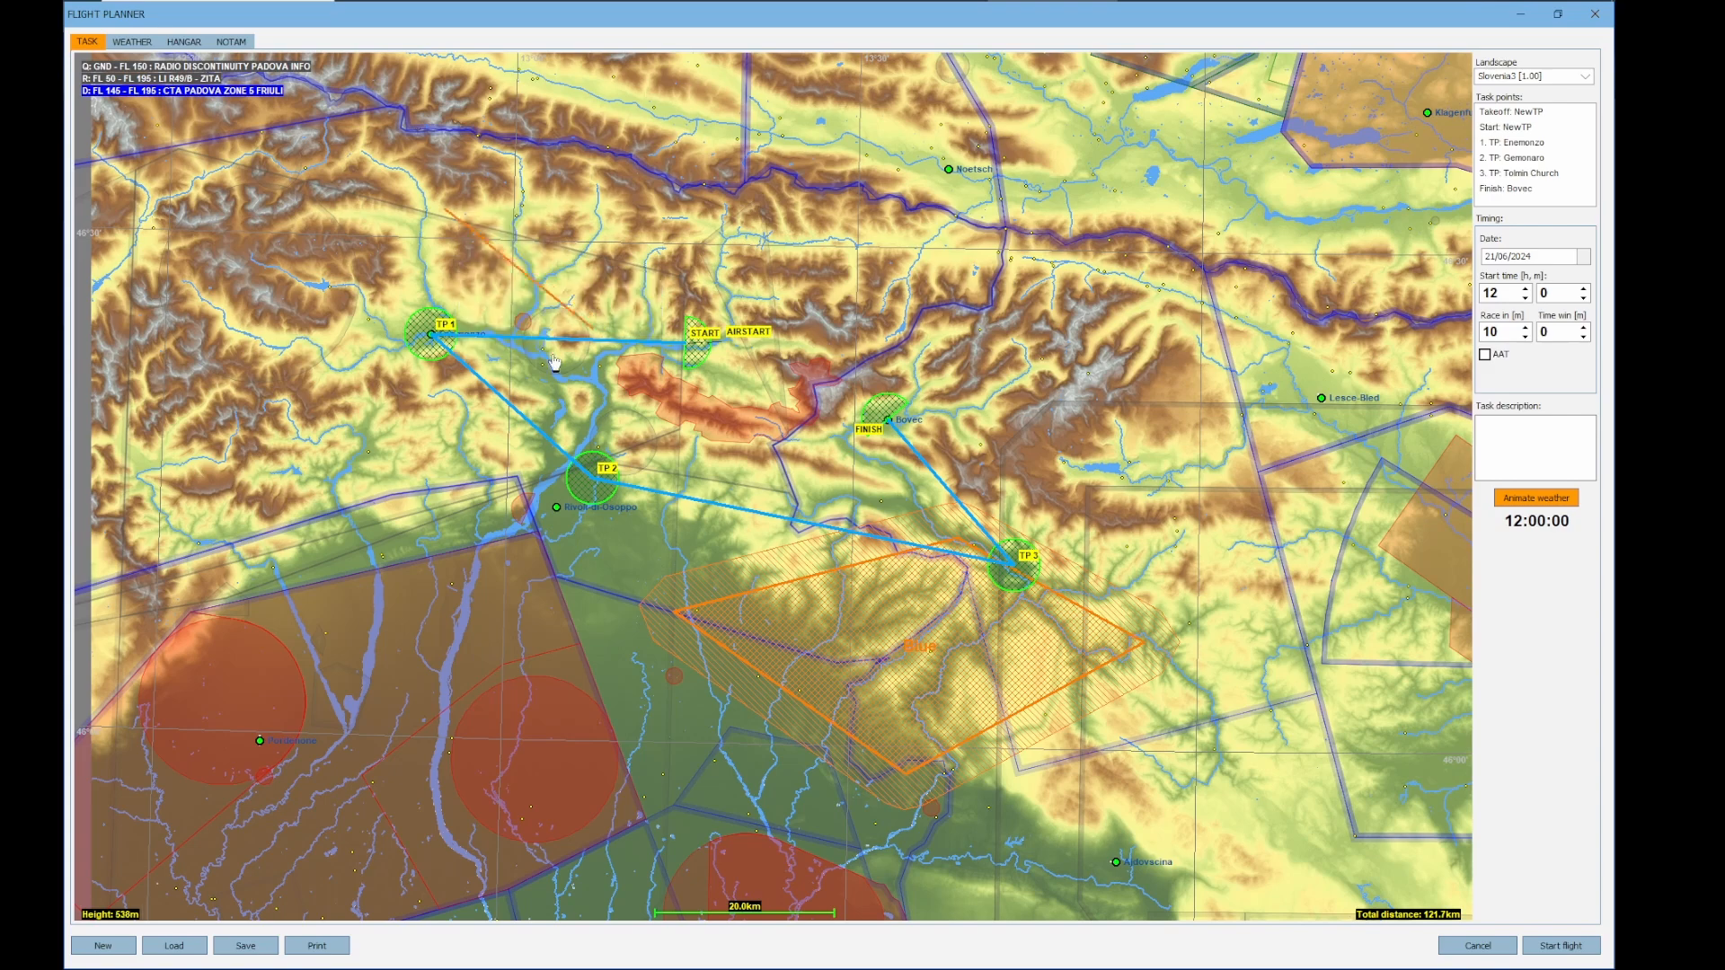
left_click_drag(561, 332, 573, 354)
left_click(603, 317)
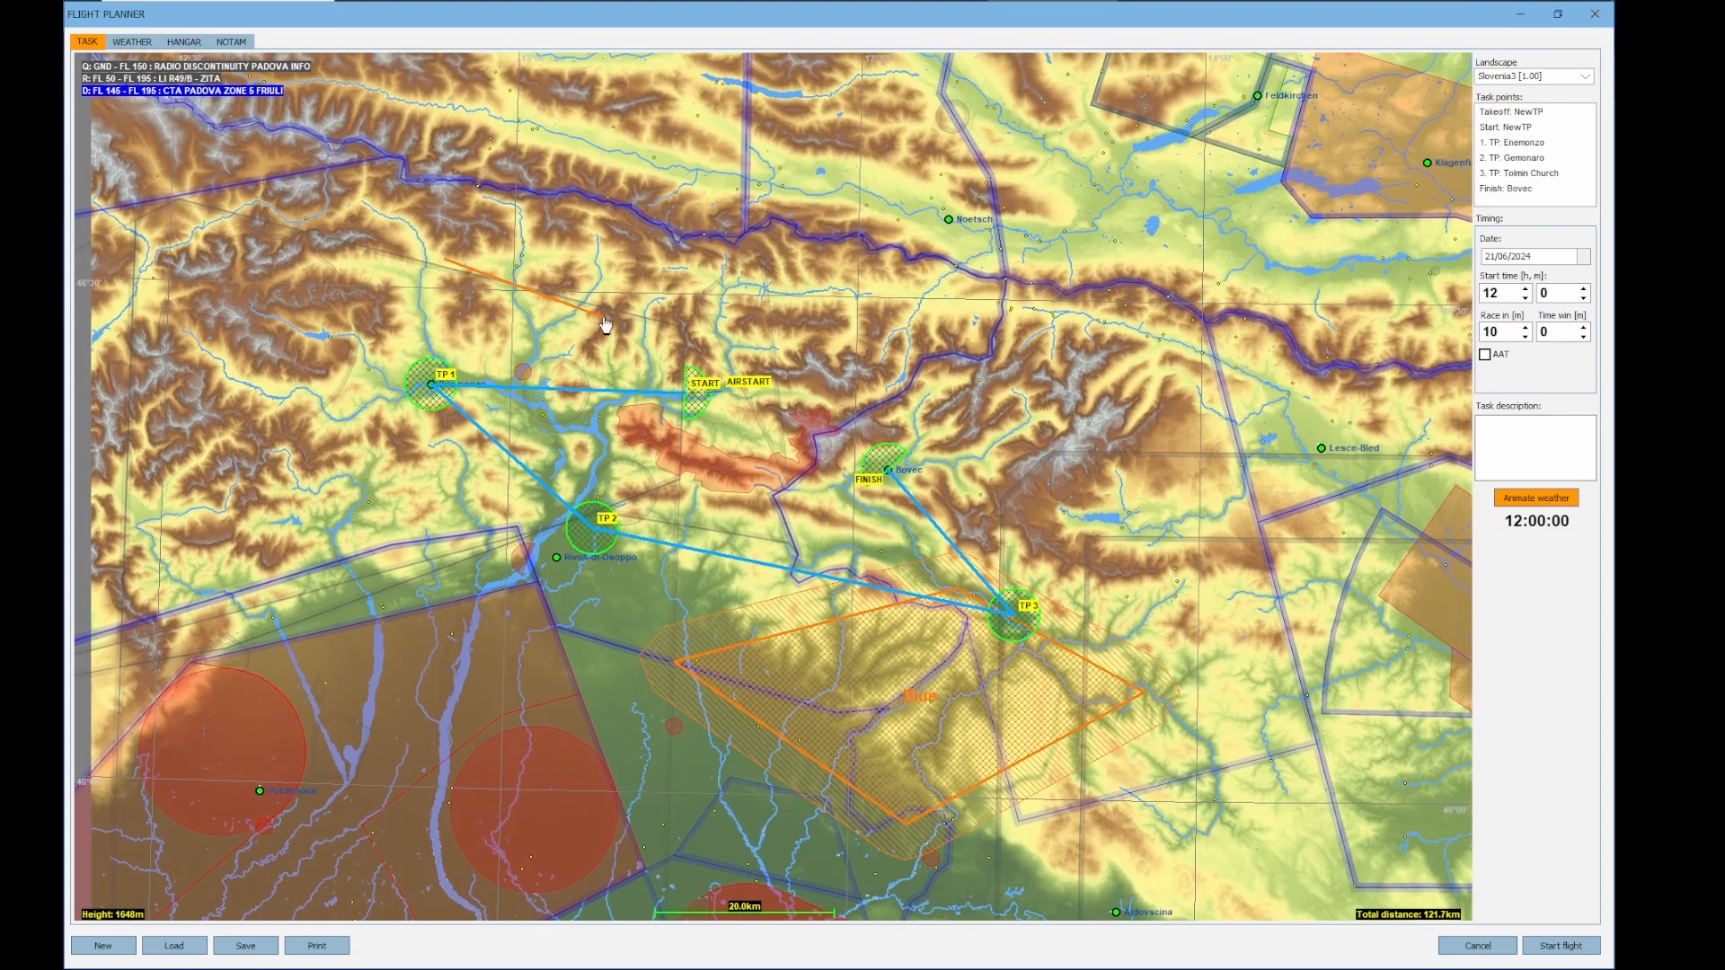
left_click_drag(631, 217, 622, 326)
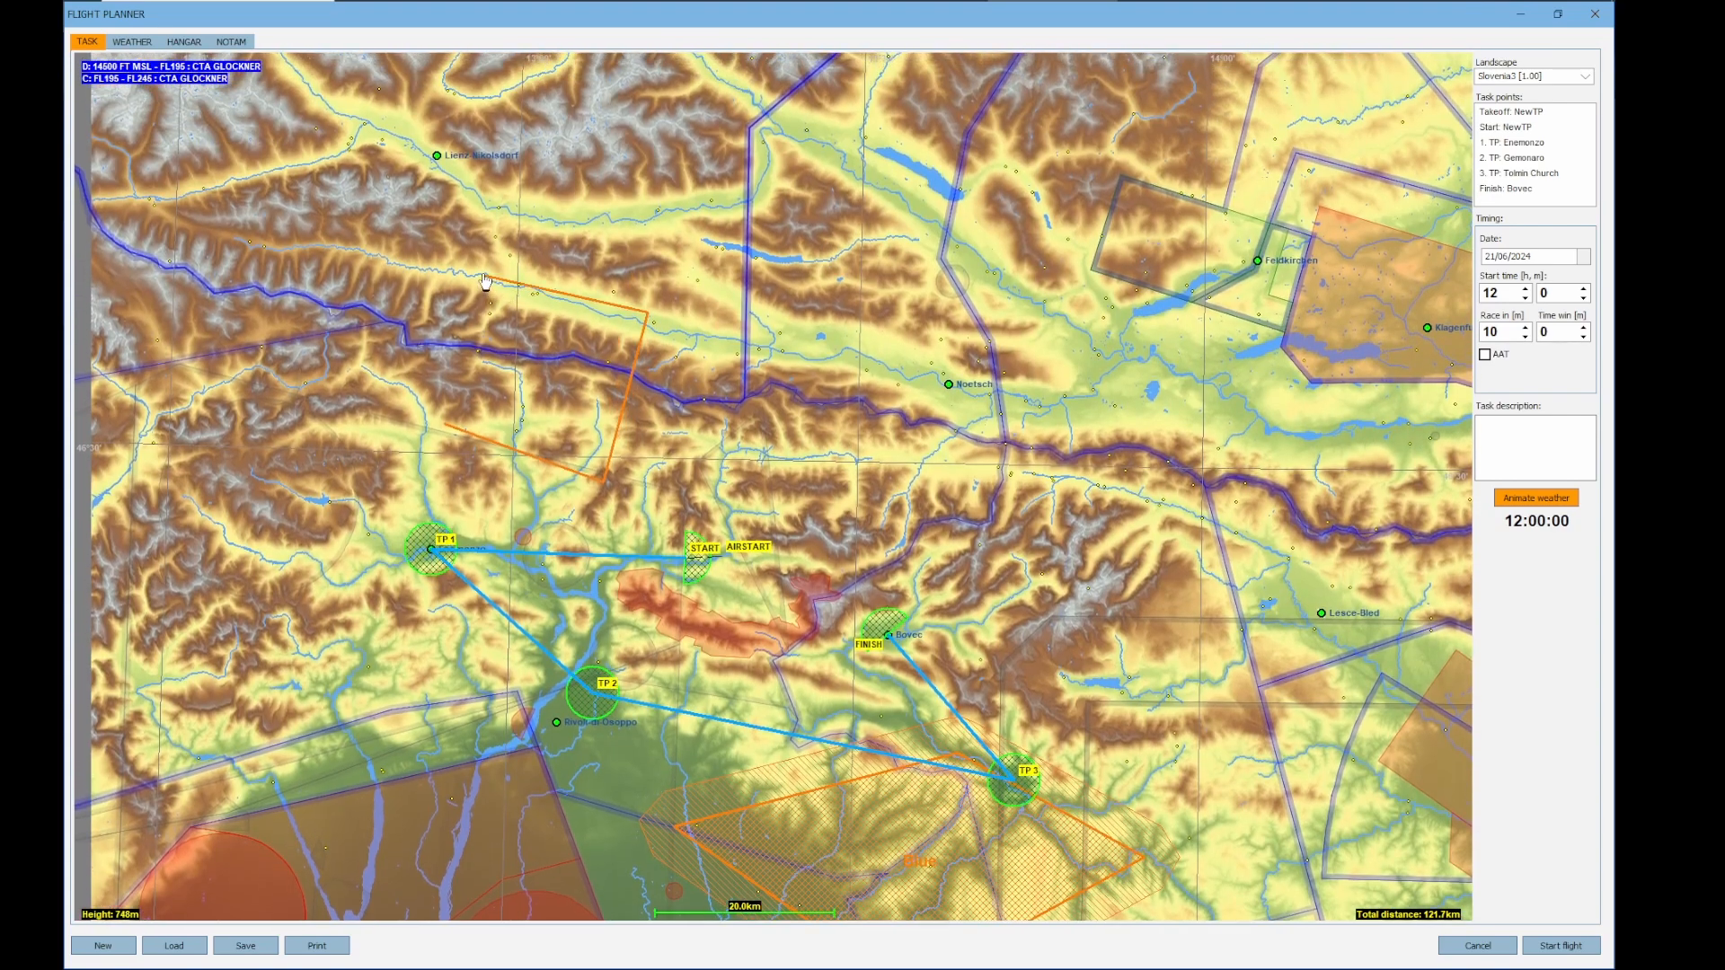
left_click(468, 313)
left_click_drag(536, 387, 574, 504)
Name the new weather zone on the first leg storm
right_click(581, 491)
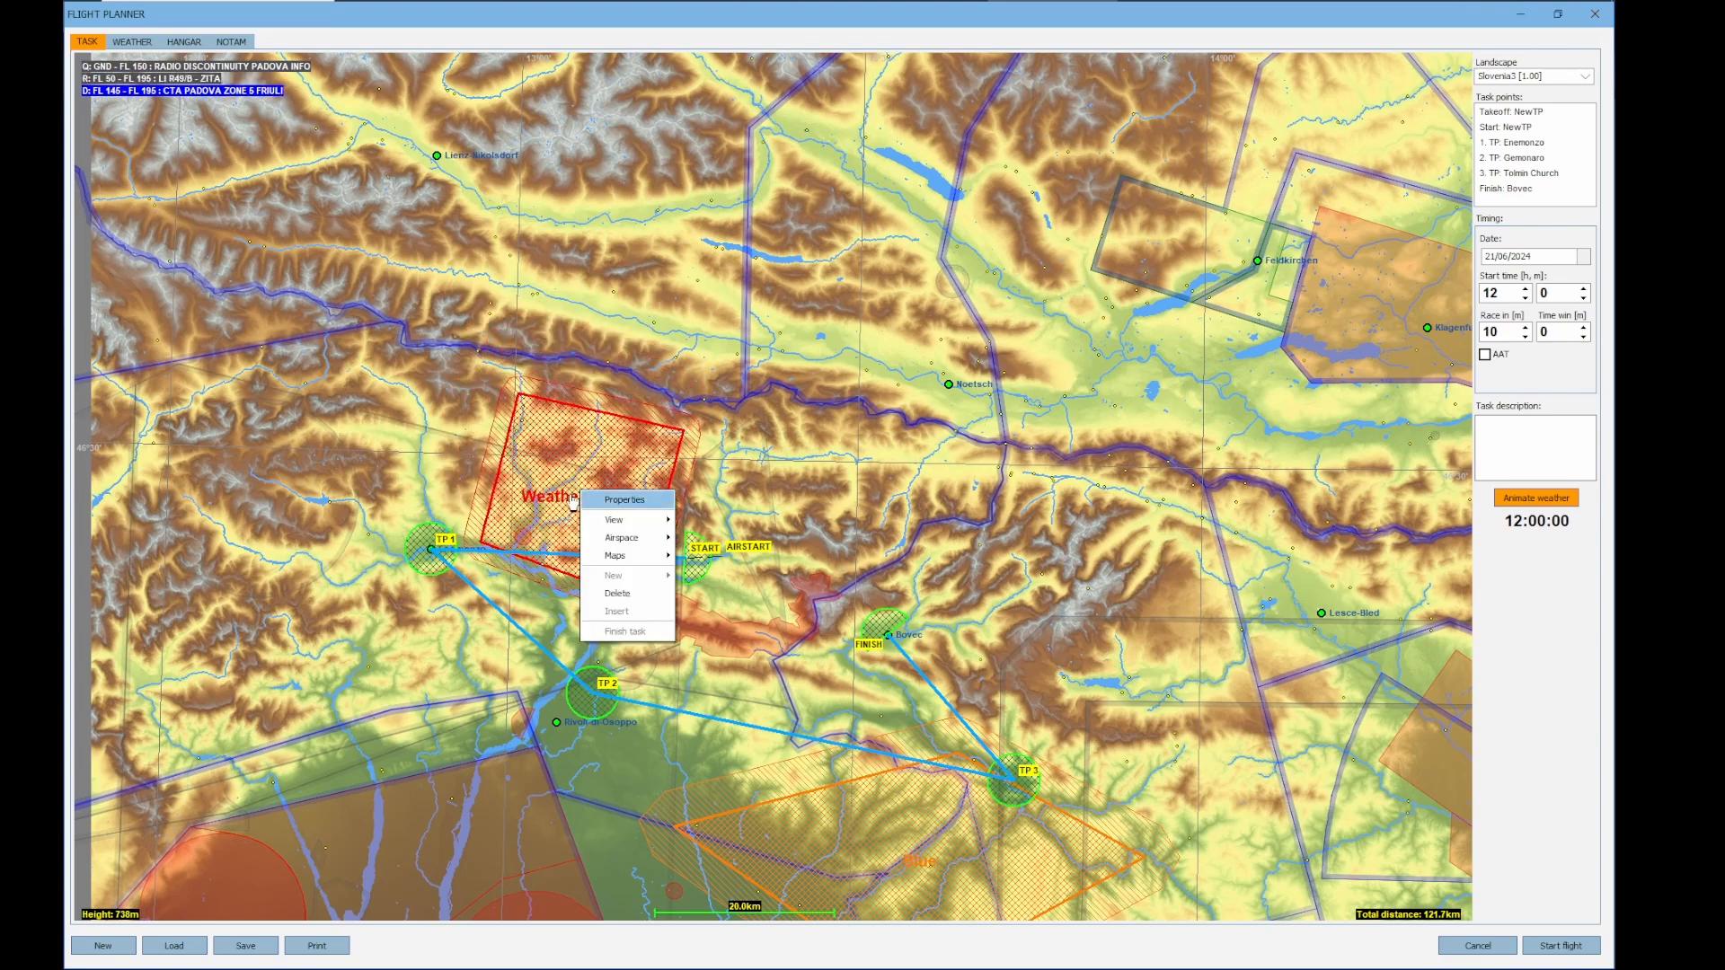
left_click(621, 499)
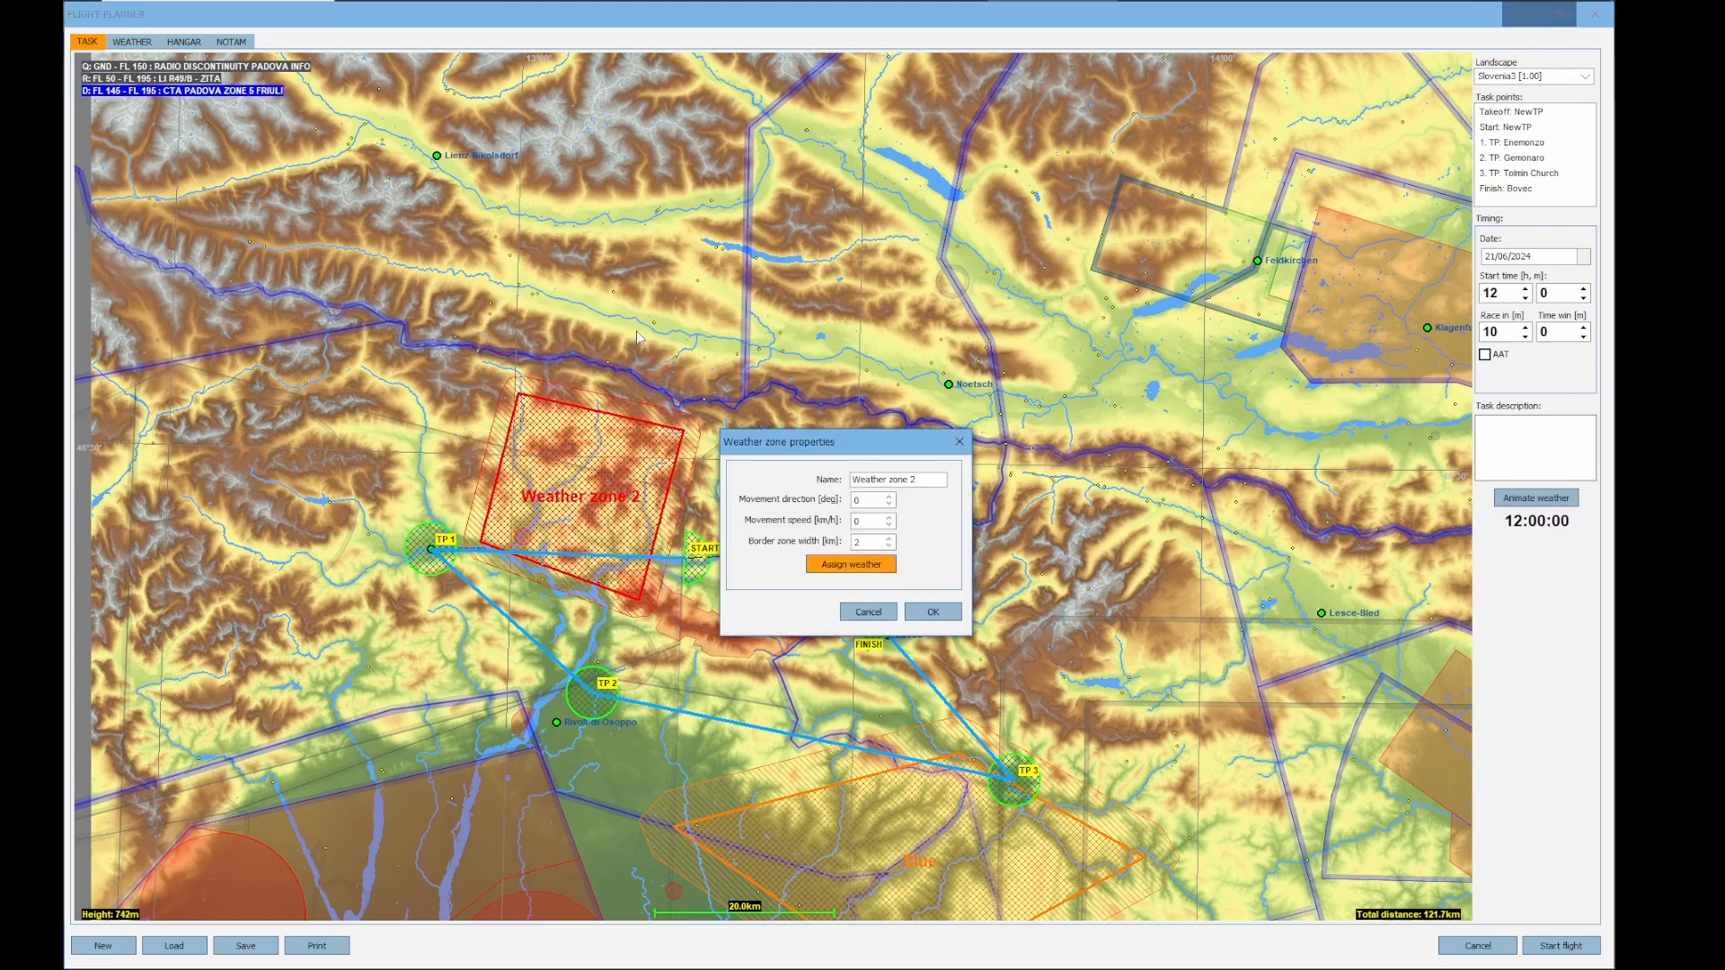
triple_click(886, 479)
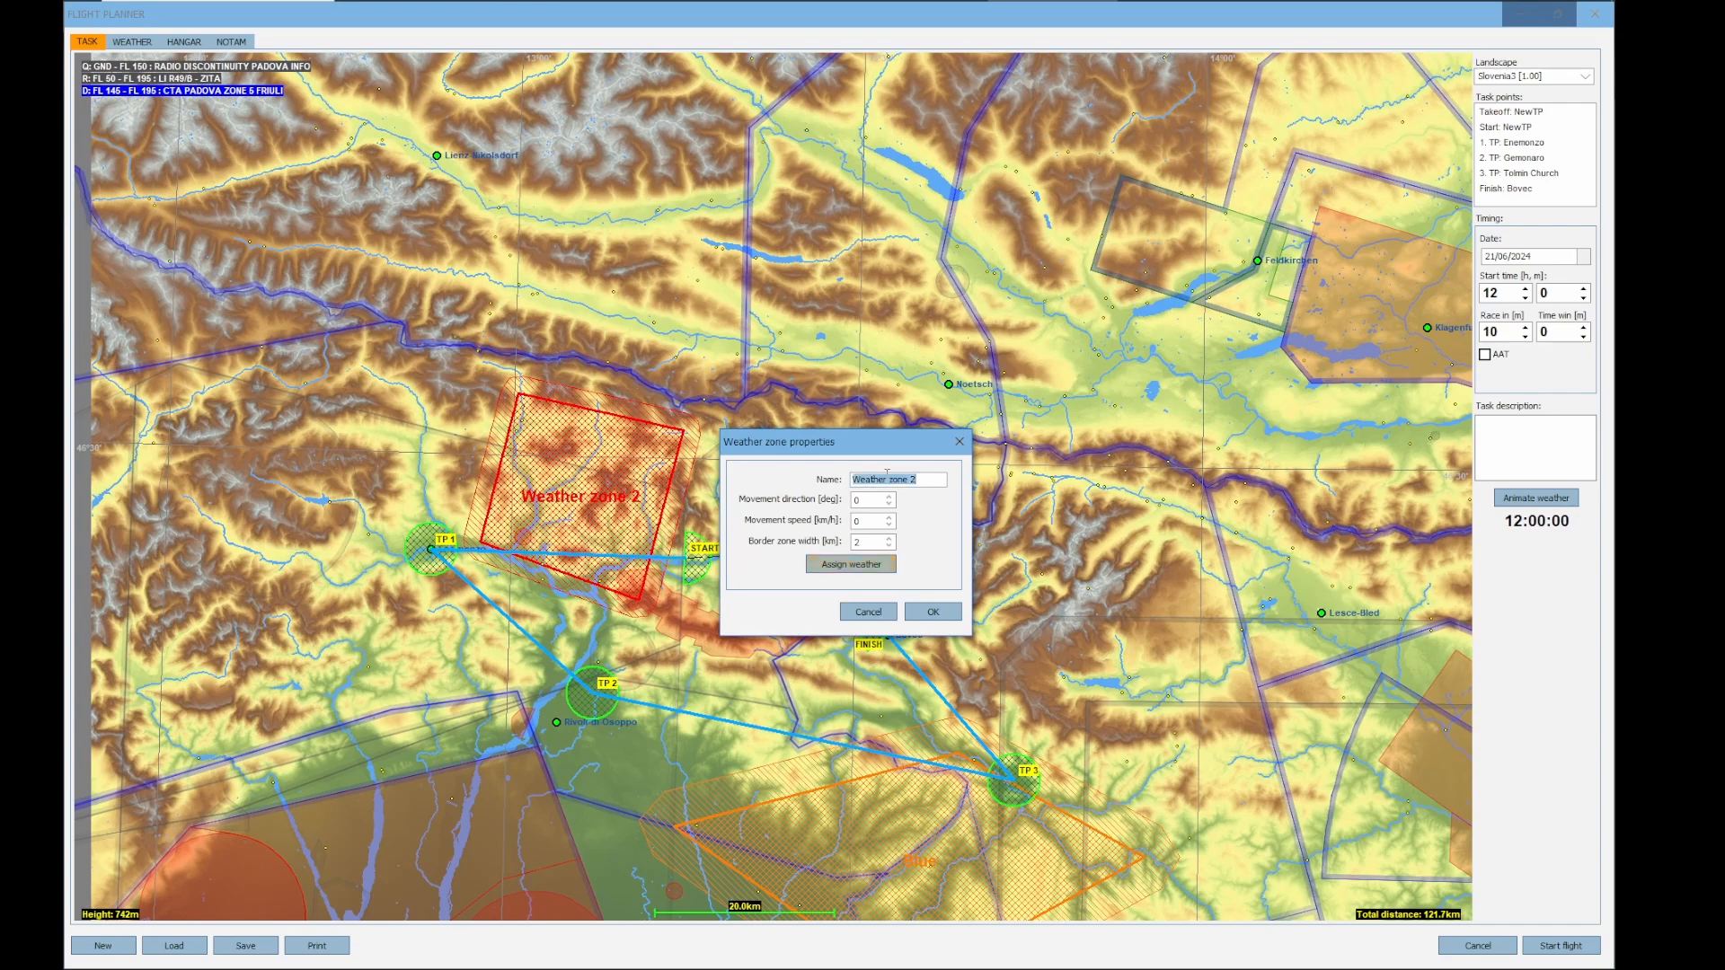
type("storm")
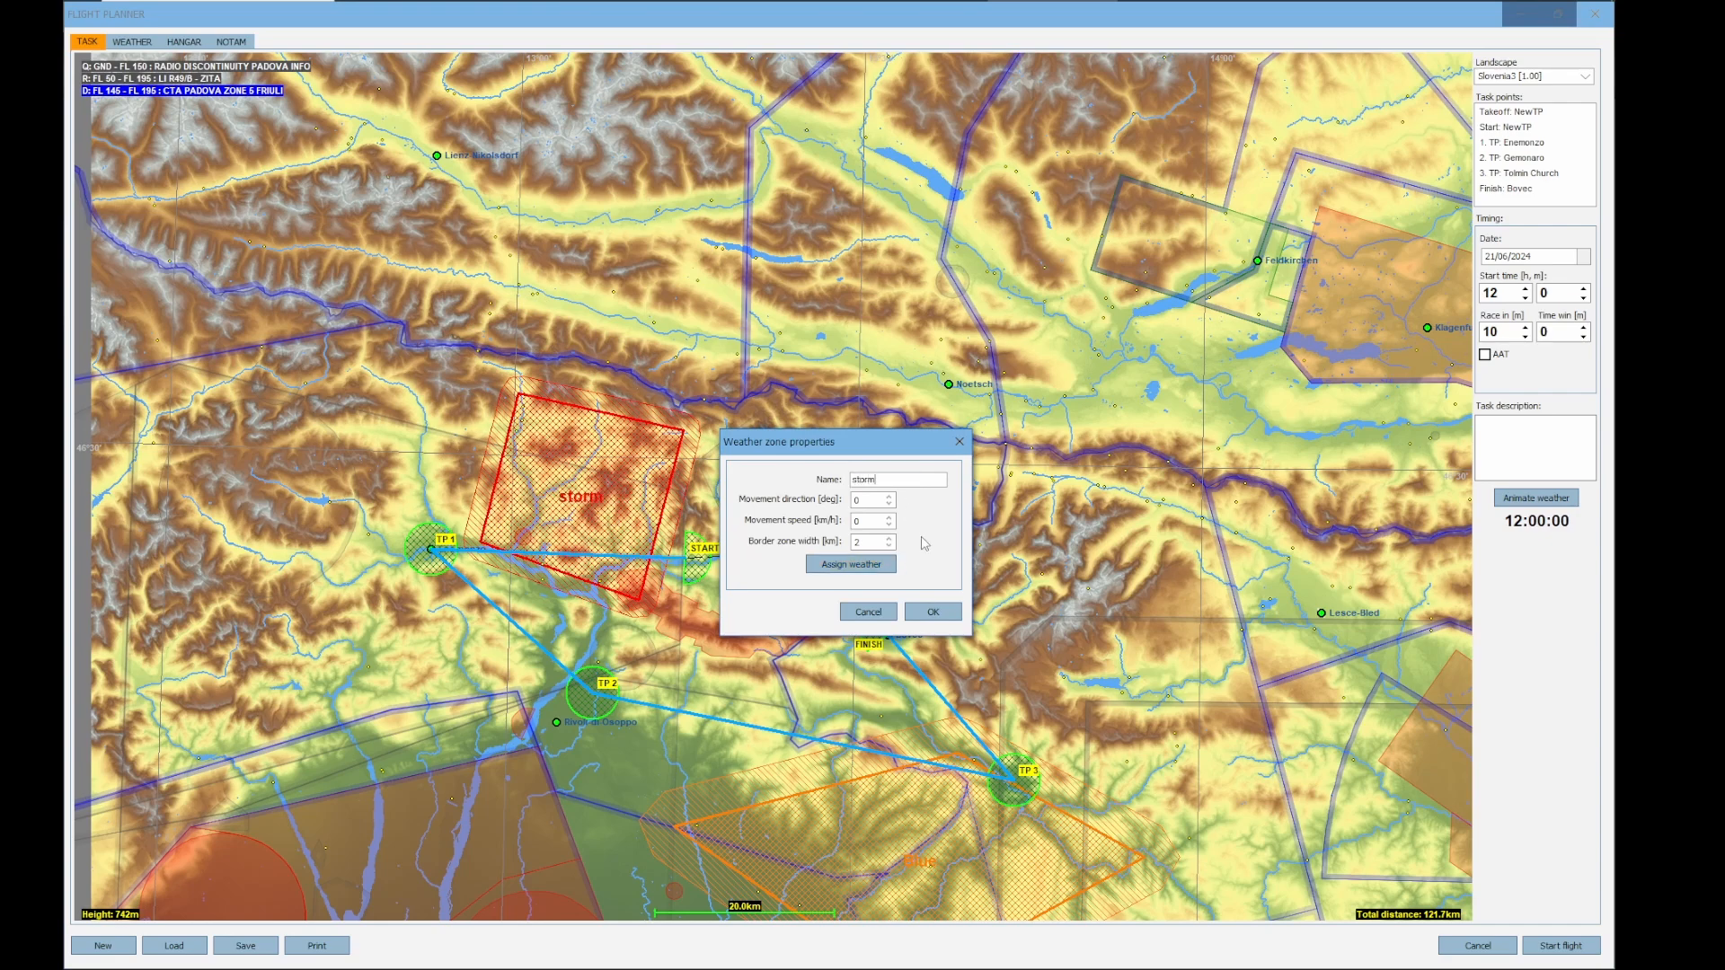
Assign weather to the storm zone, raising the thermal inversion to reach 80% overdevelopment and setting thermal turbulence to Severe
left_click(860, 566)
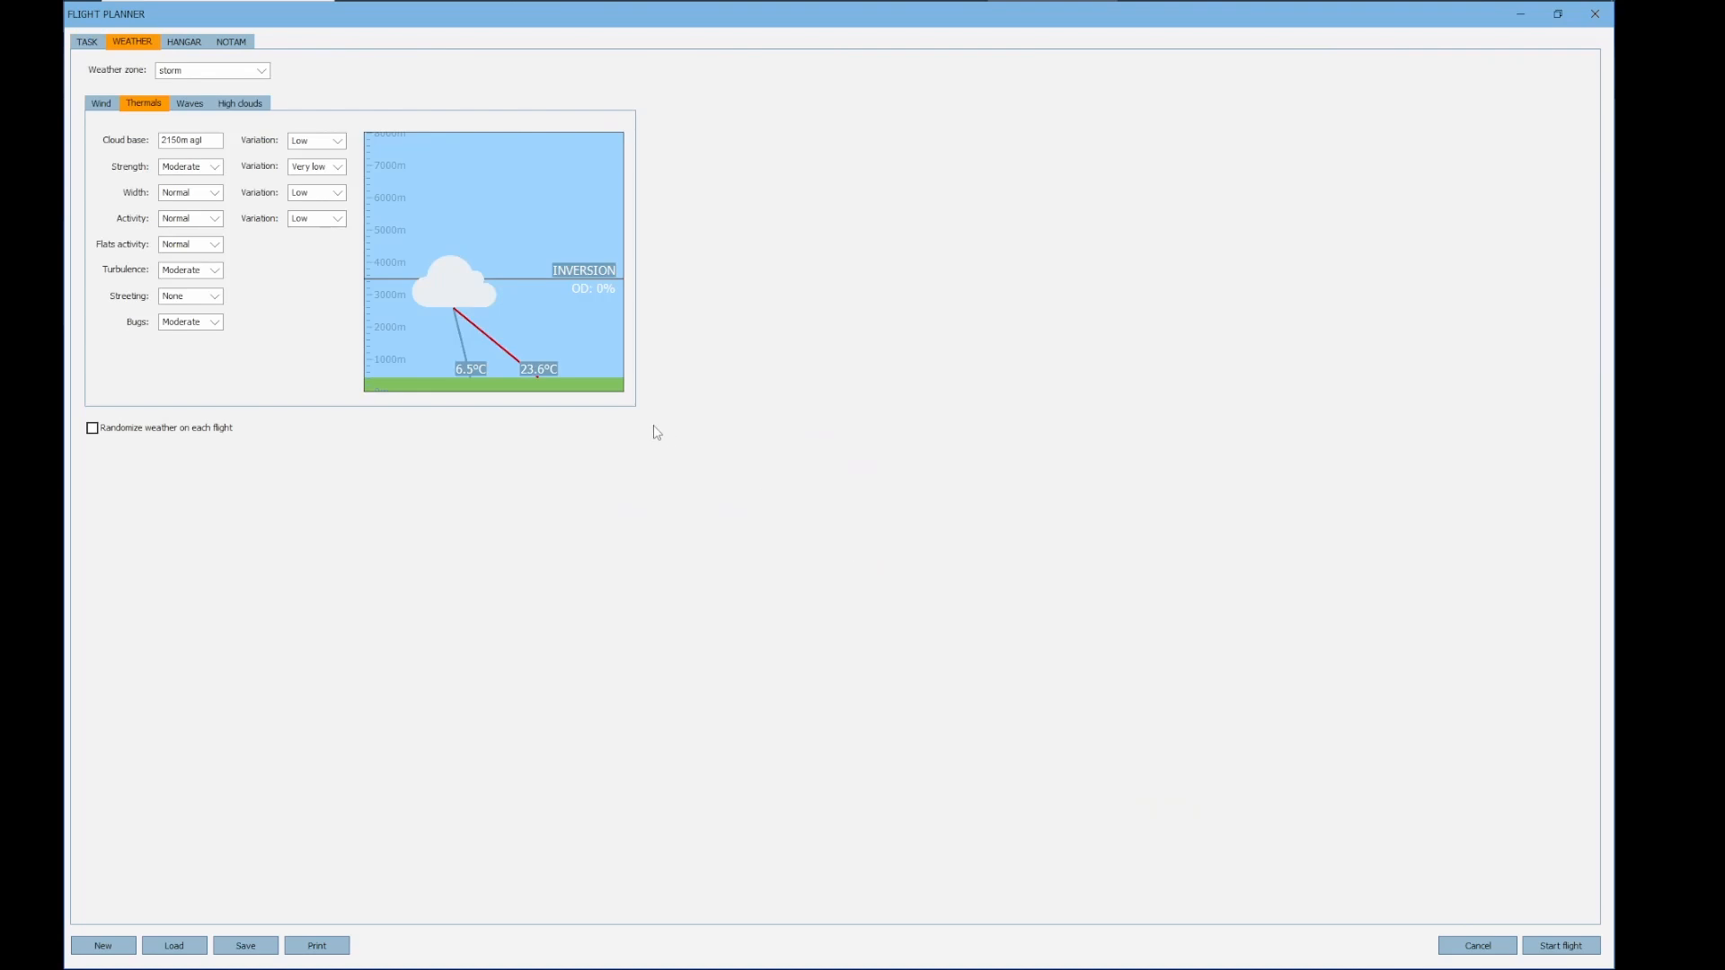
left_click_drag(575, 272, 567, 178)
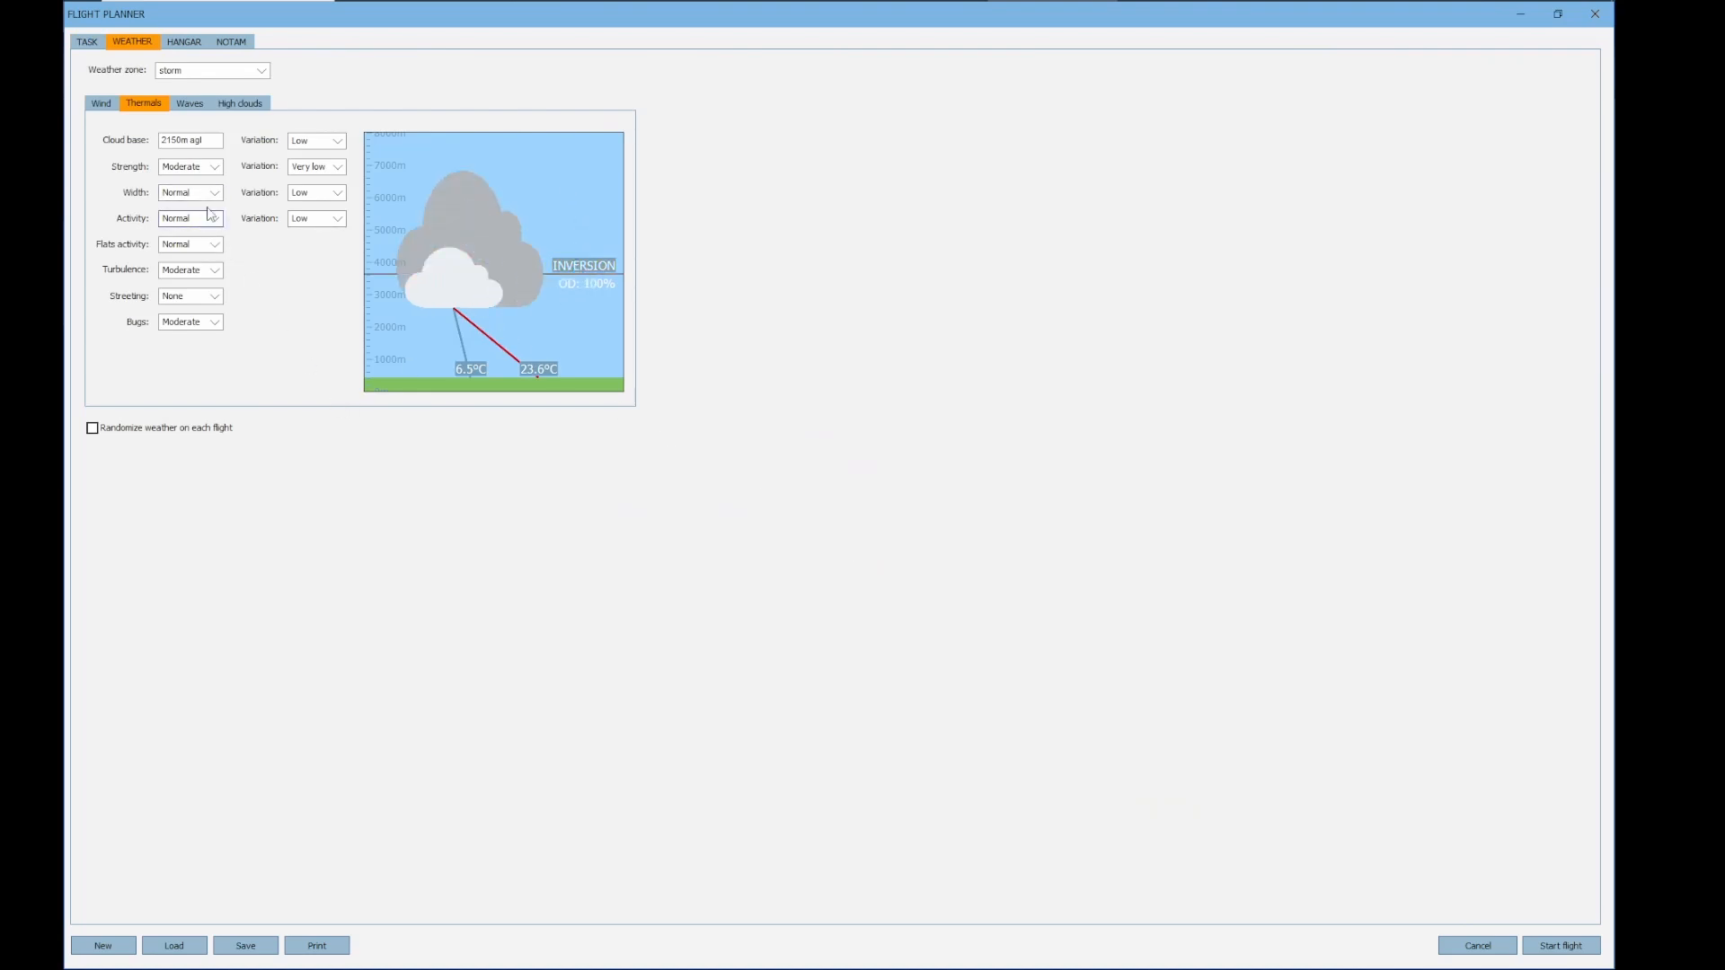
left_click(216, 274)
left_click(195, 350)
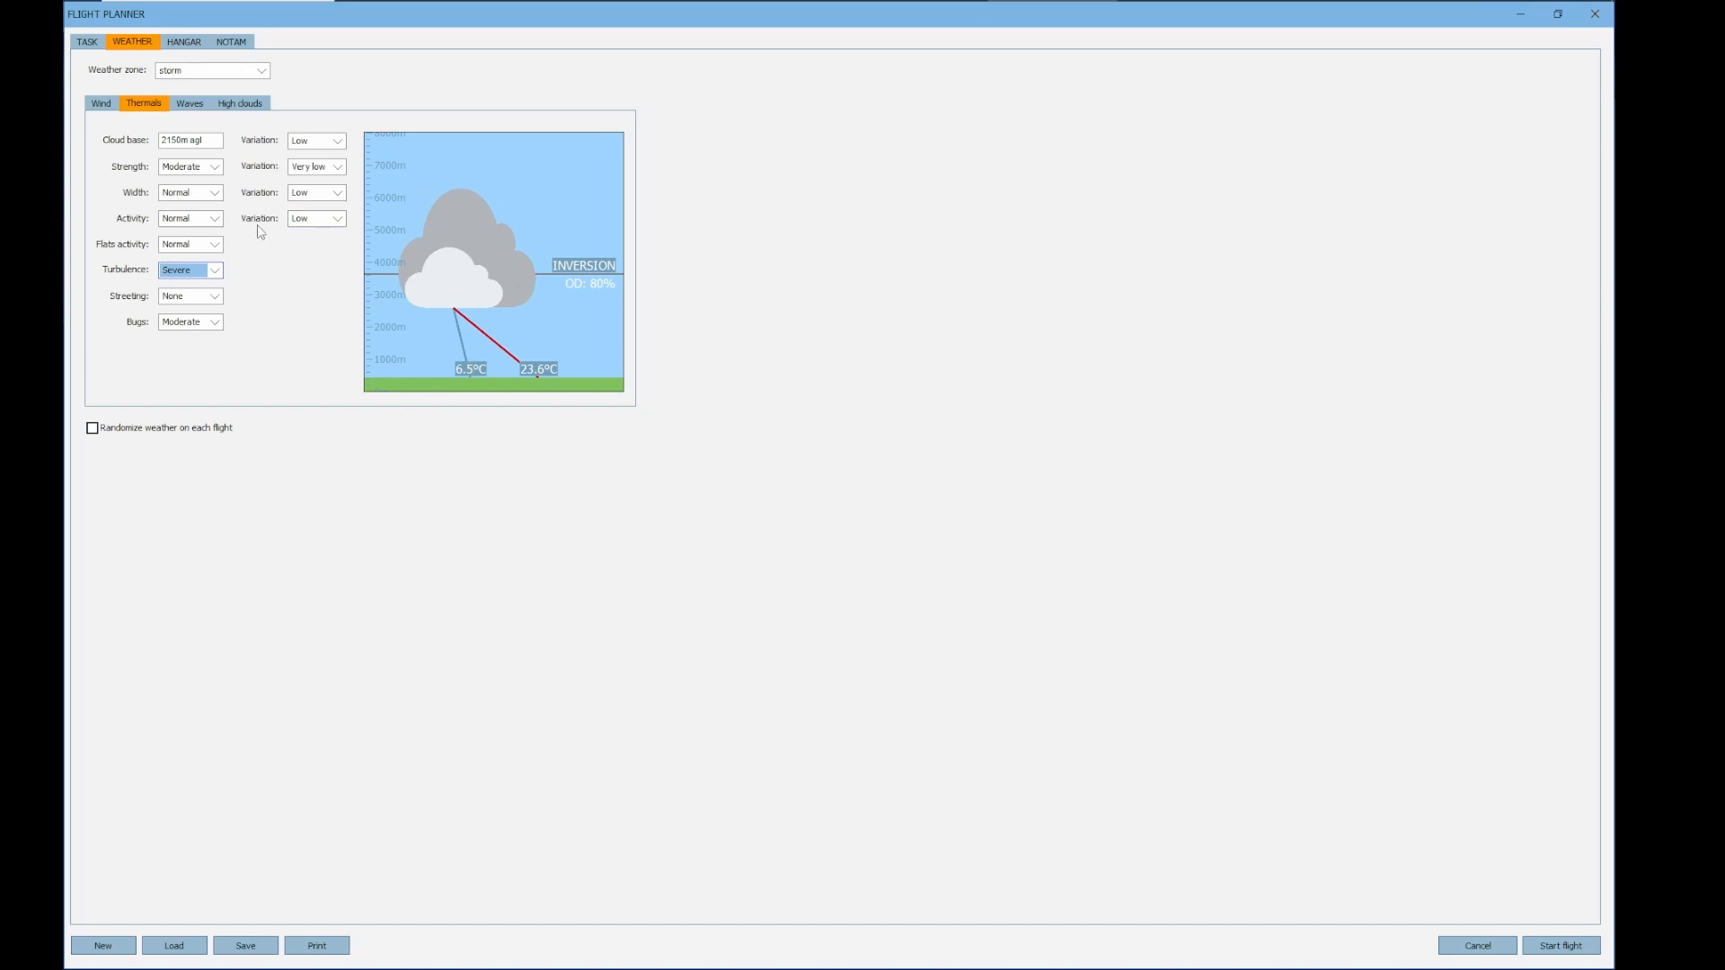
Set the storm zone's movement speed to about 13 km/h and preview the weather animation on the task map
left_click(87, 43)
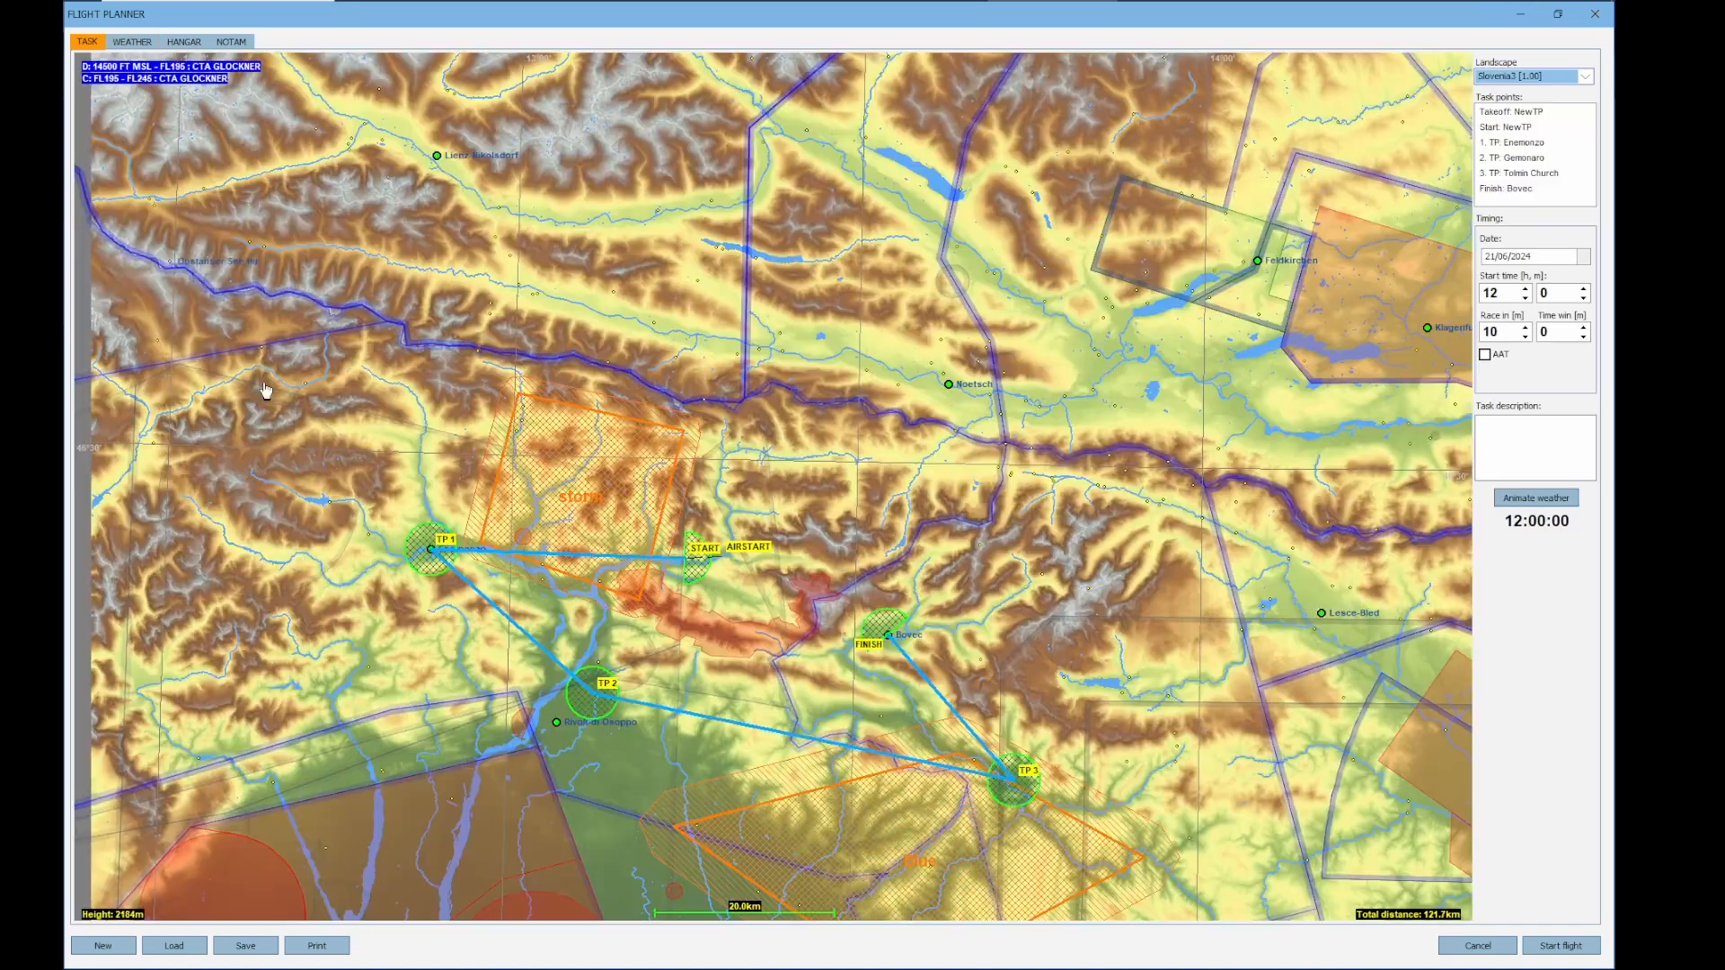
right_click(584, 501)
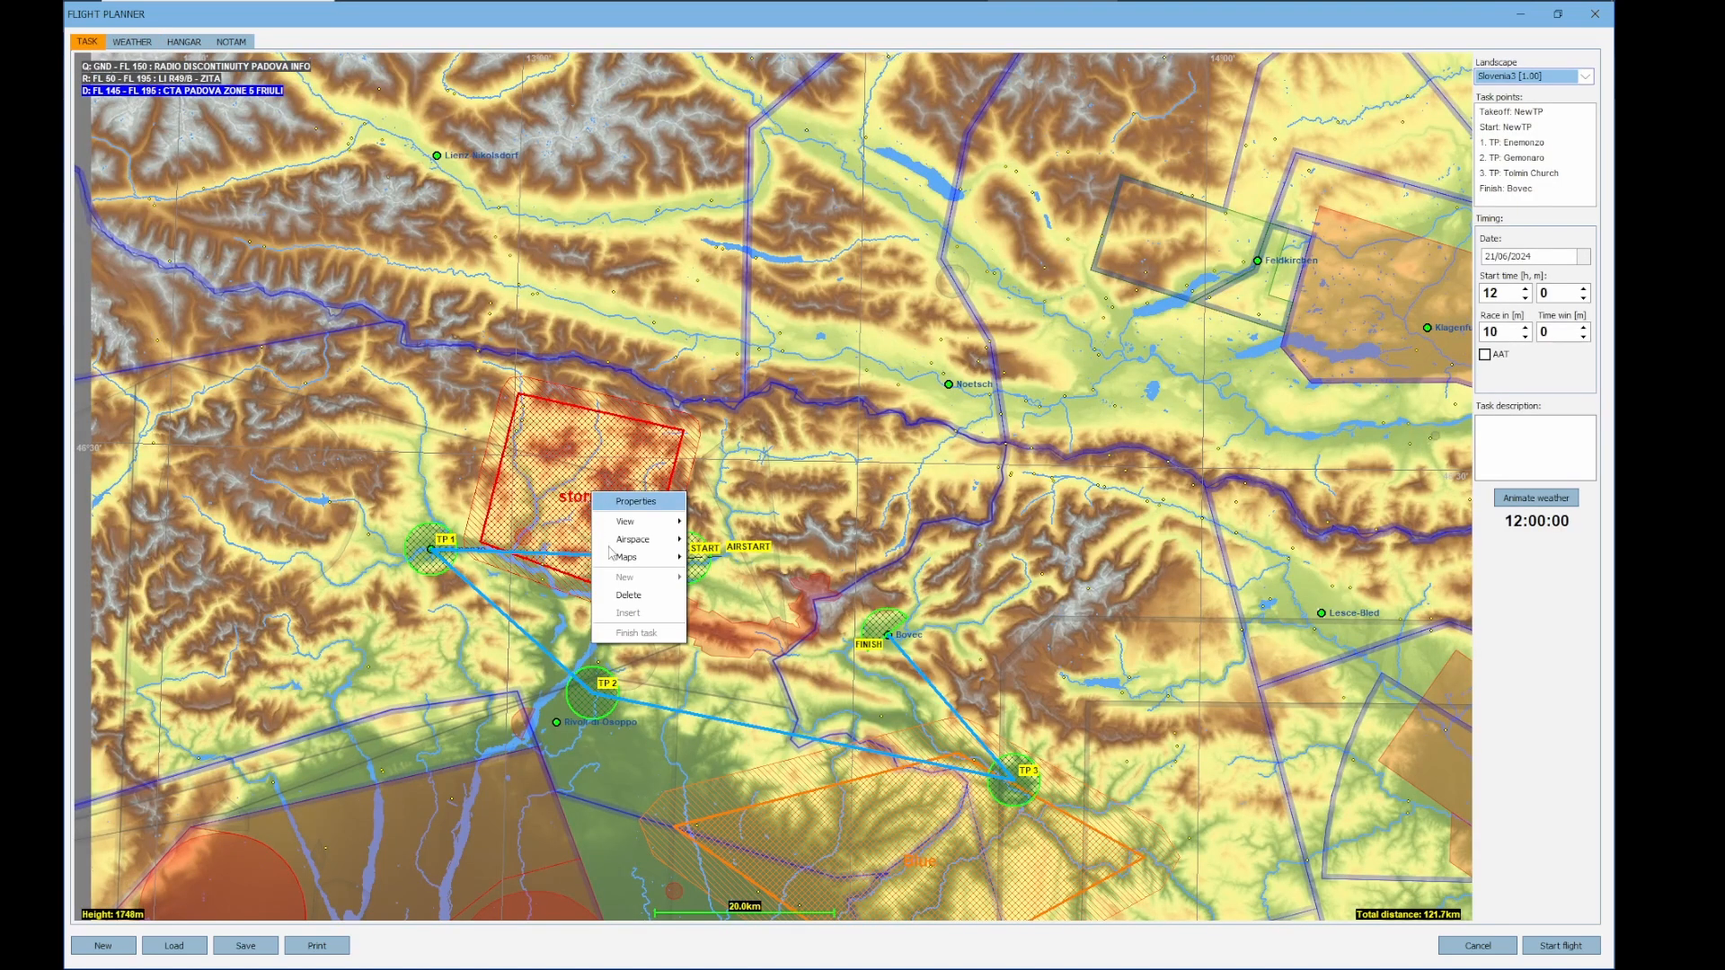
left_click(636, 502)
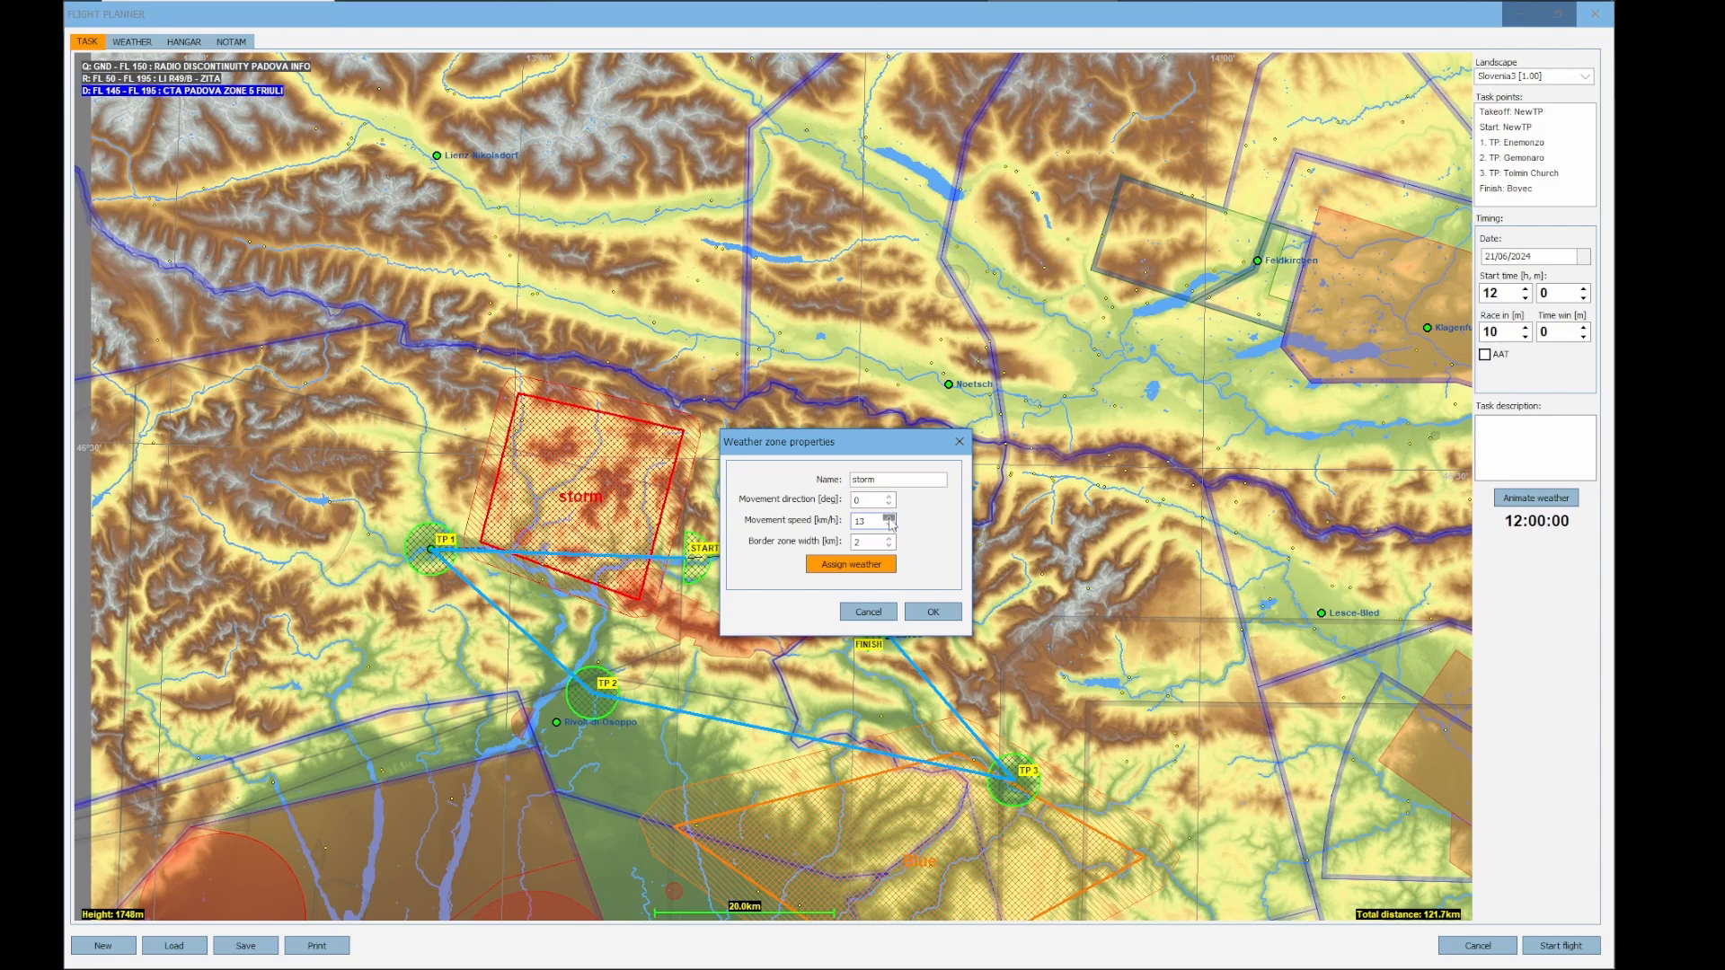
left_click(928, 612)
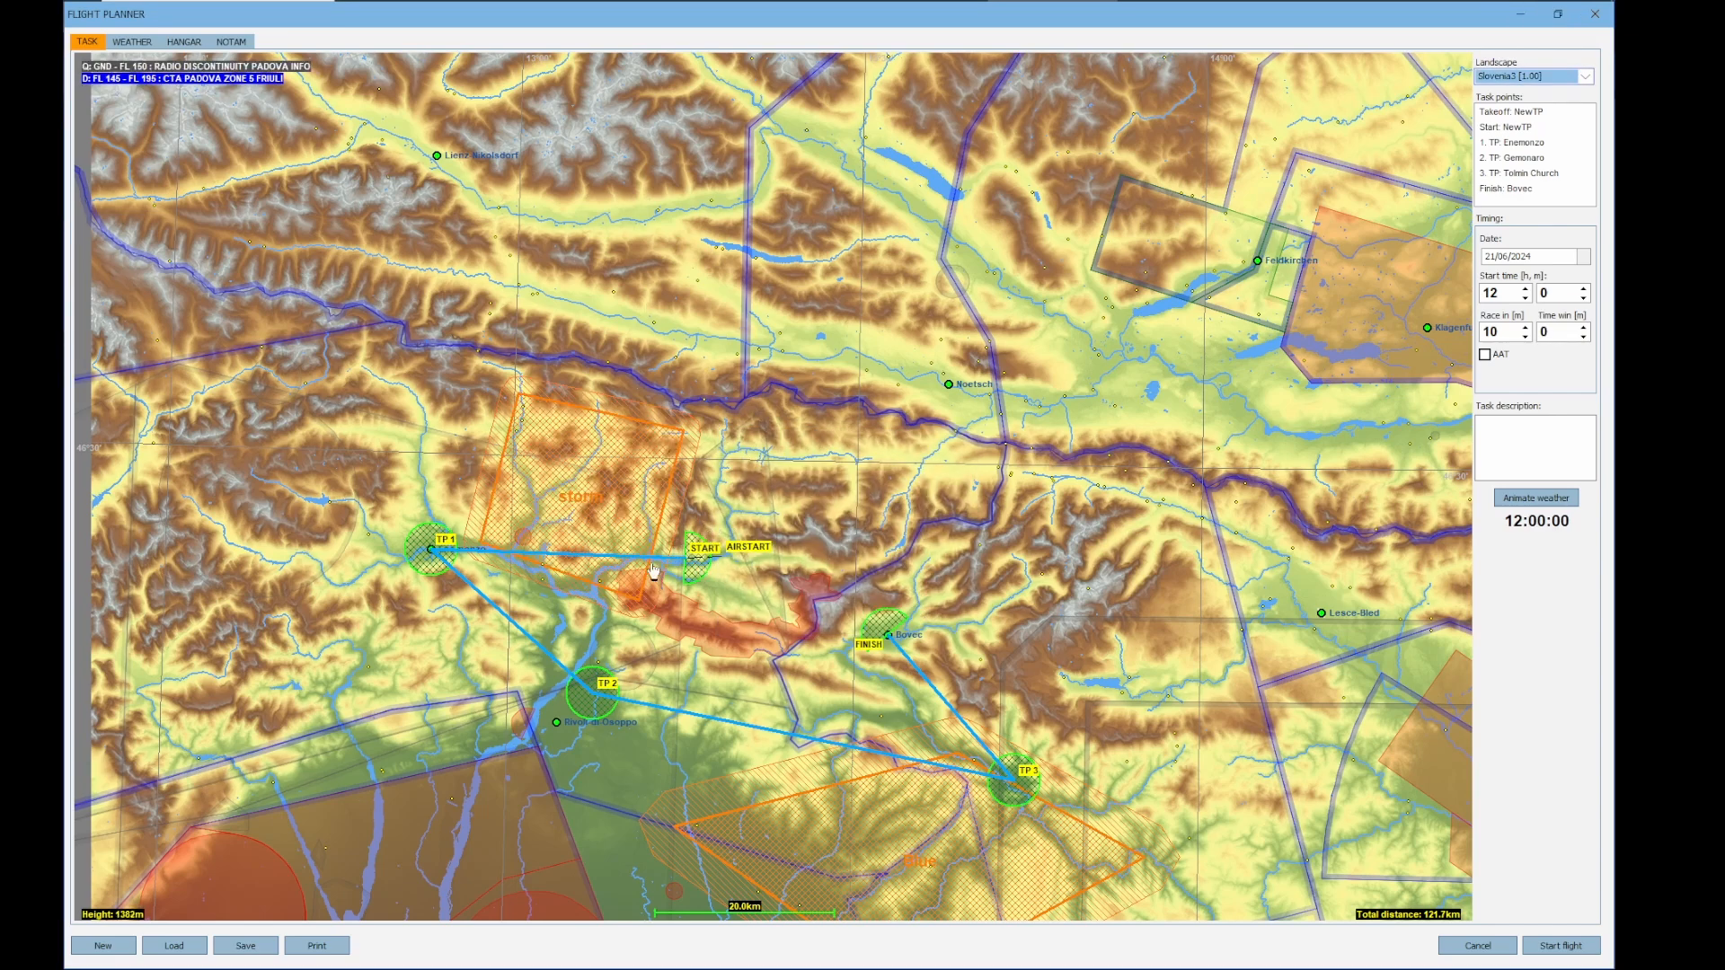
left_click(1552, 503)
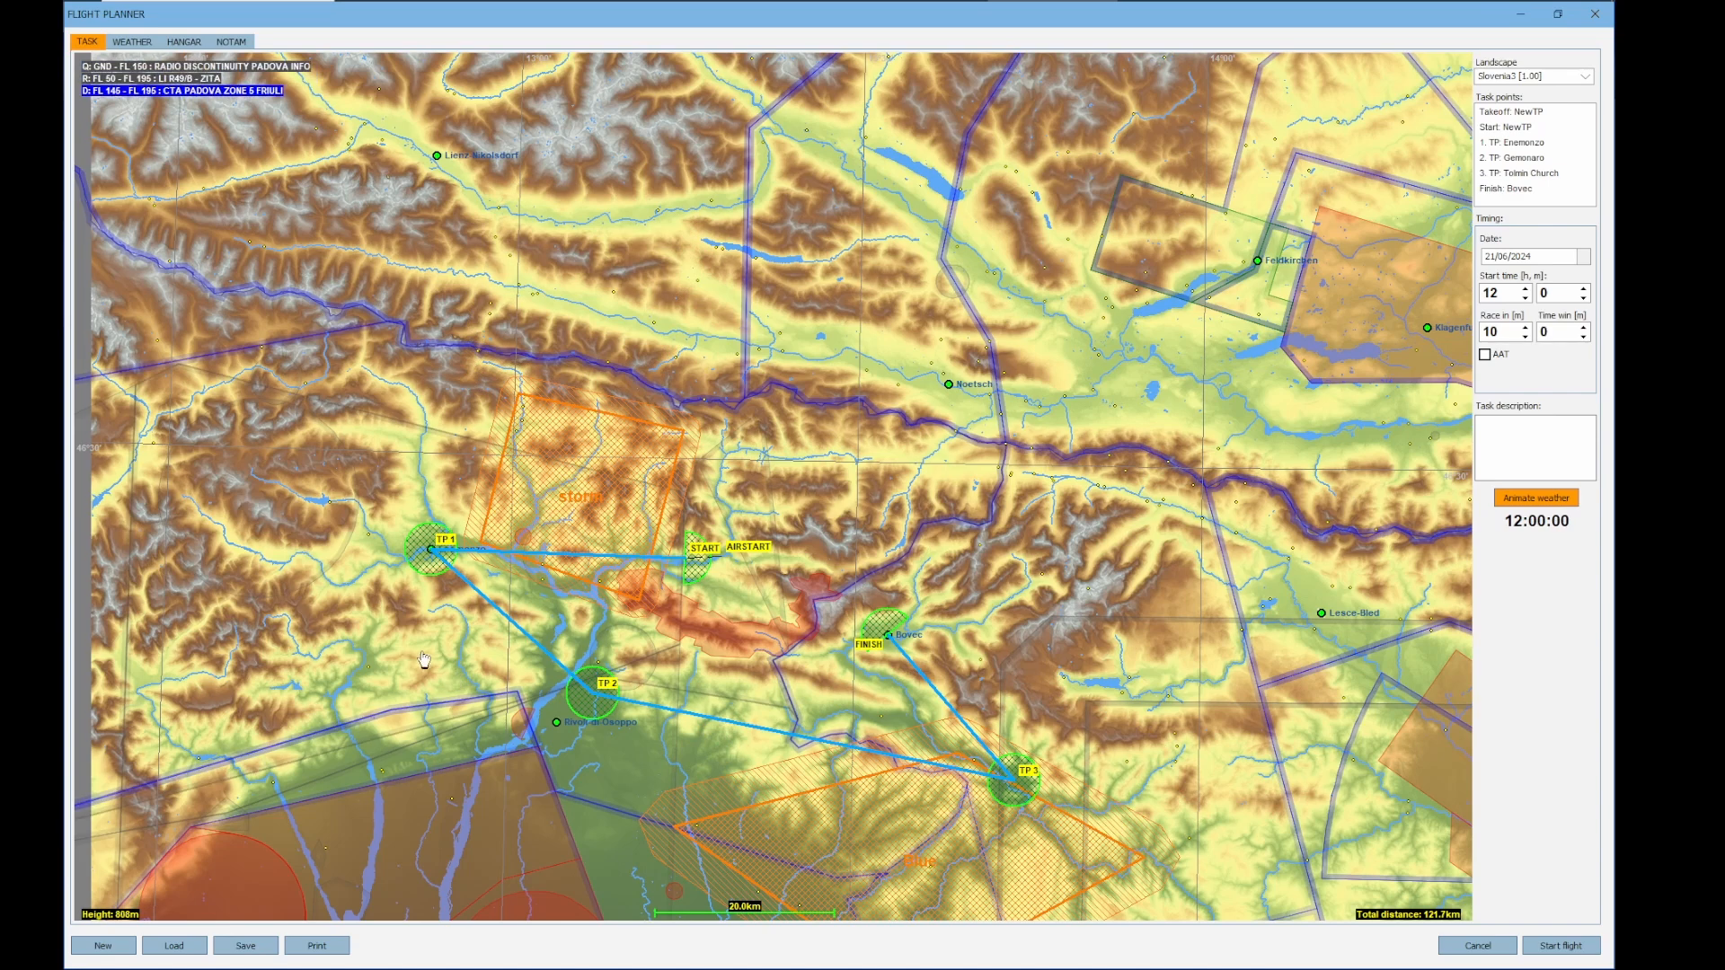
left_click_drag(417, 654, 510, 645)
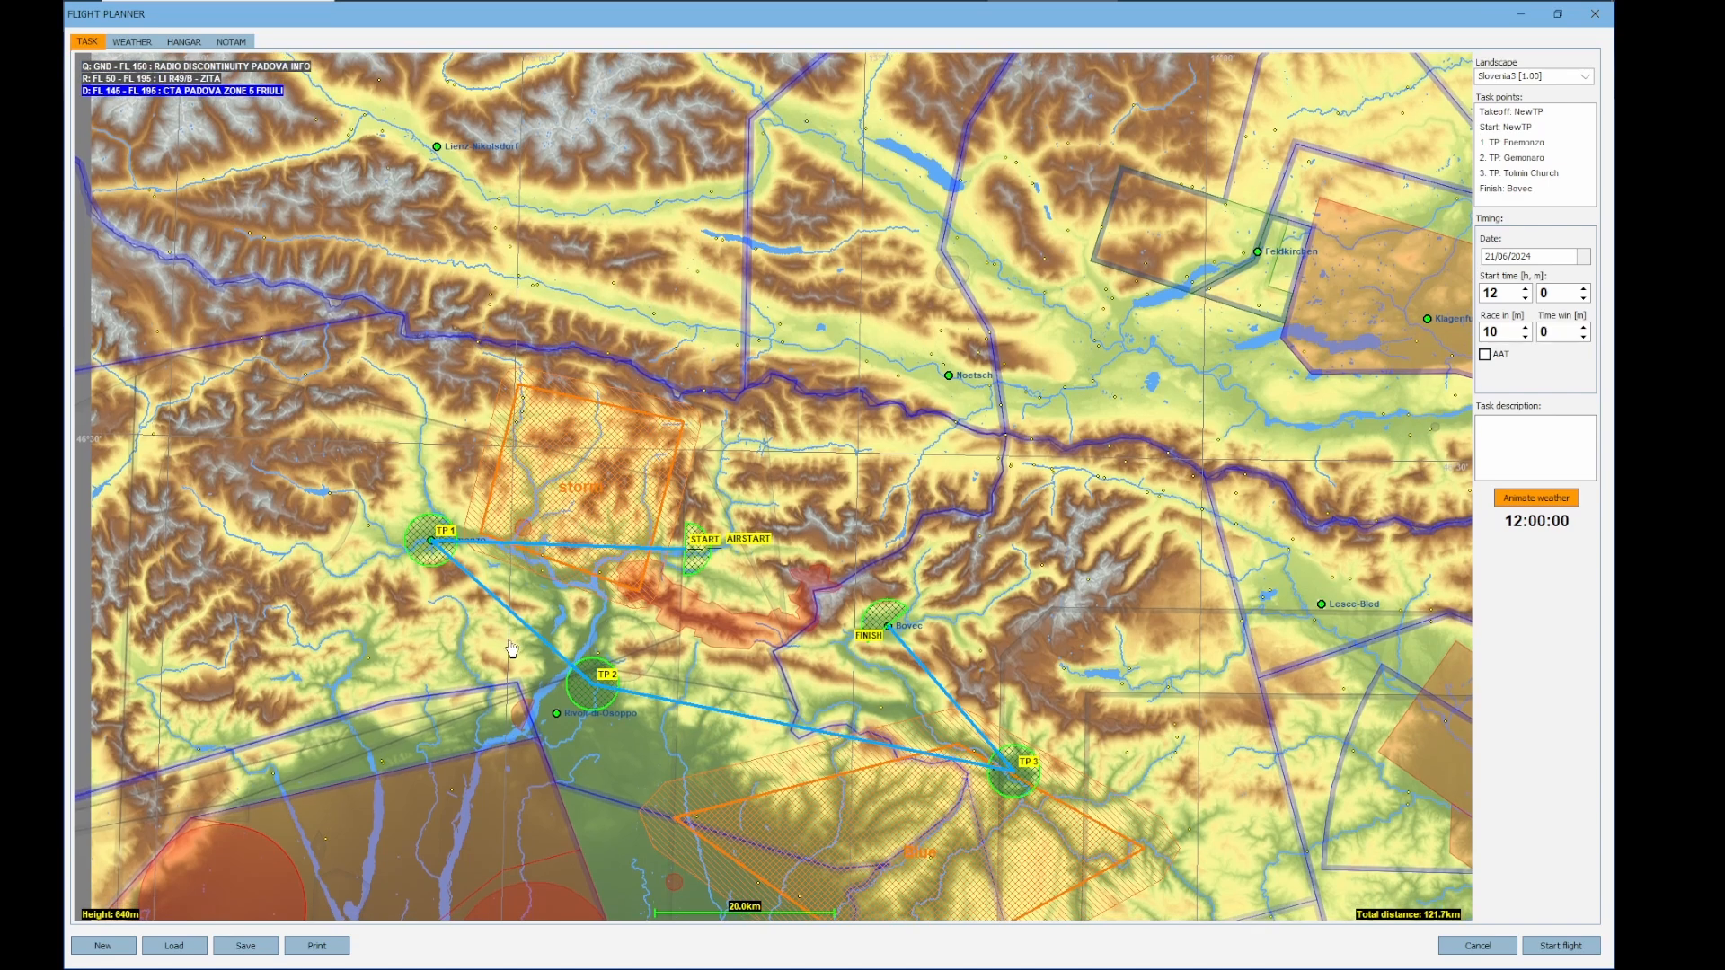
Draw a four-cornered weather zone at the map's western edge, west of the Enemonzo turnpoint
right_click(219, 437)
mouse_move(254, 521)
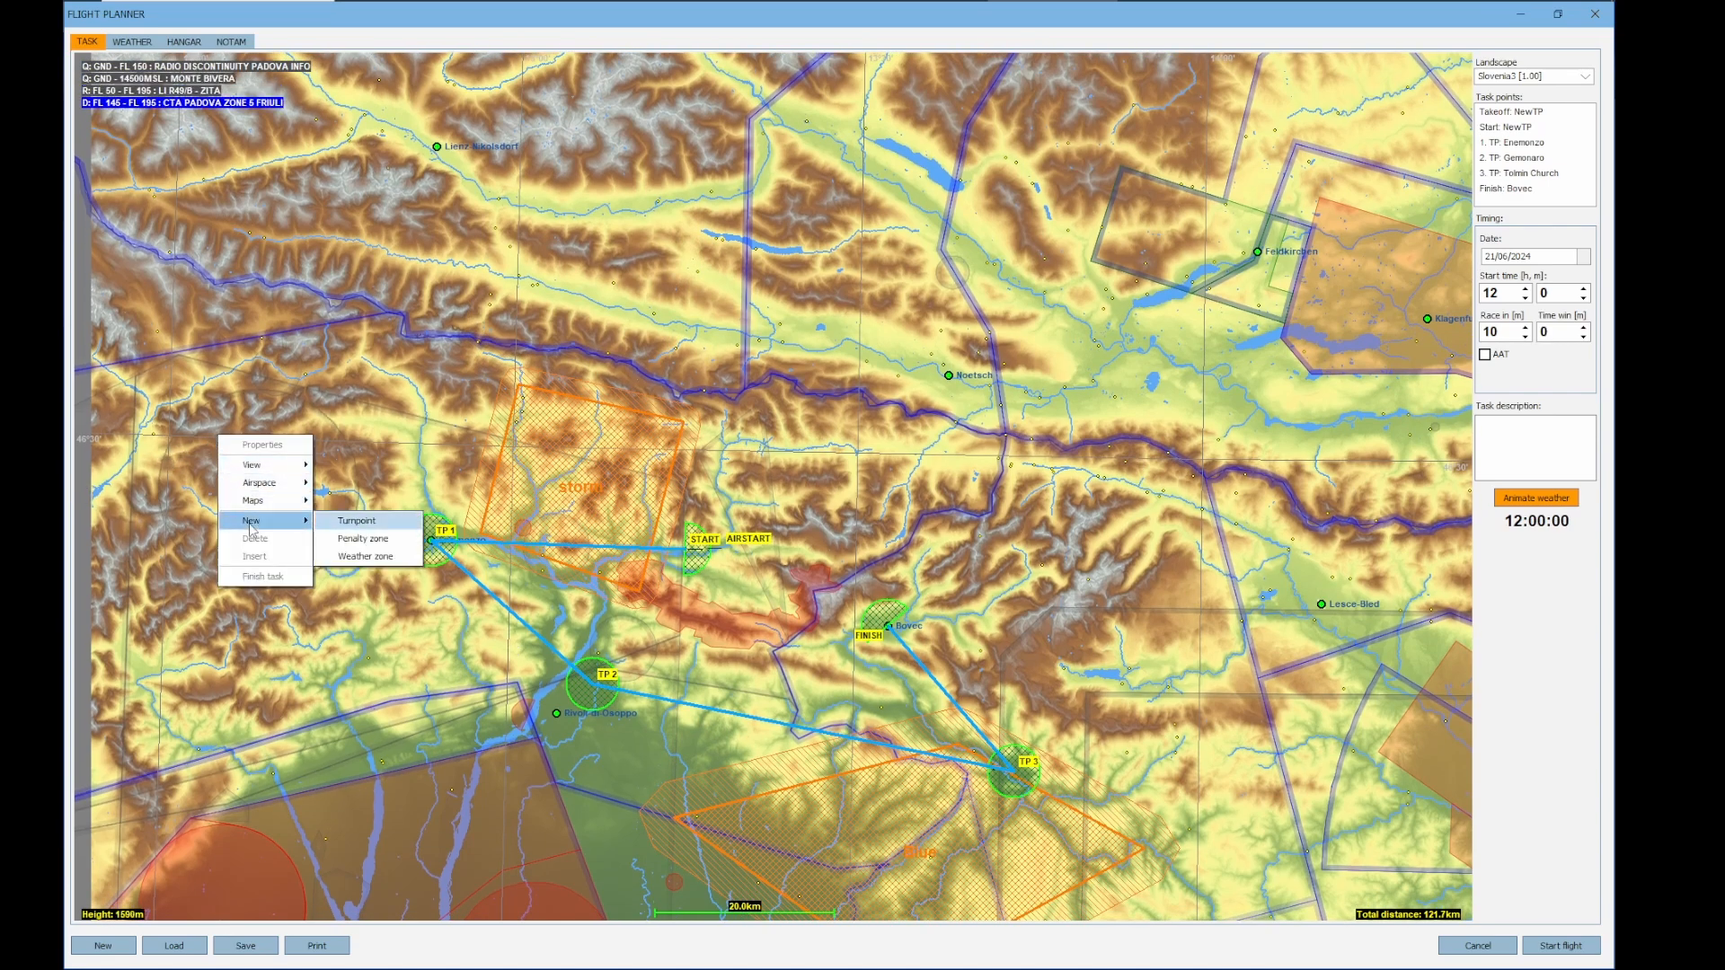
left_click(363, 557)
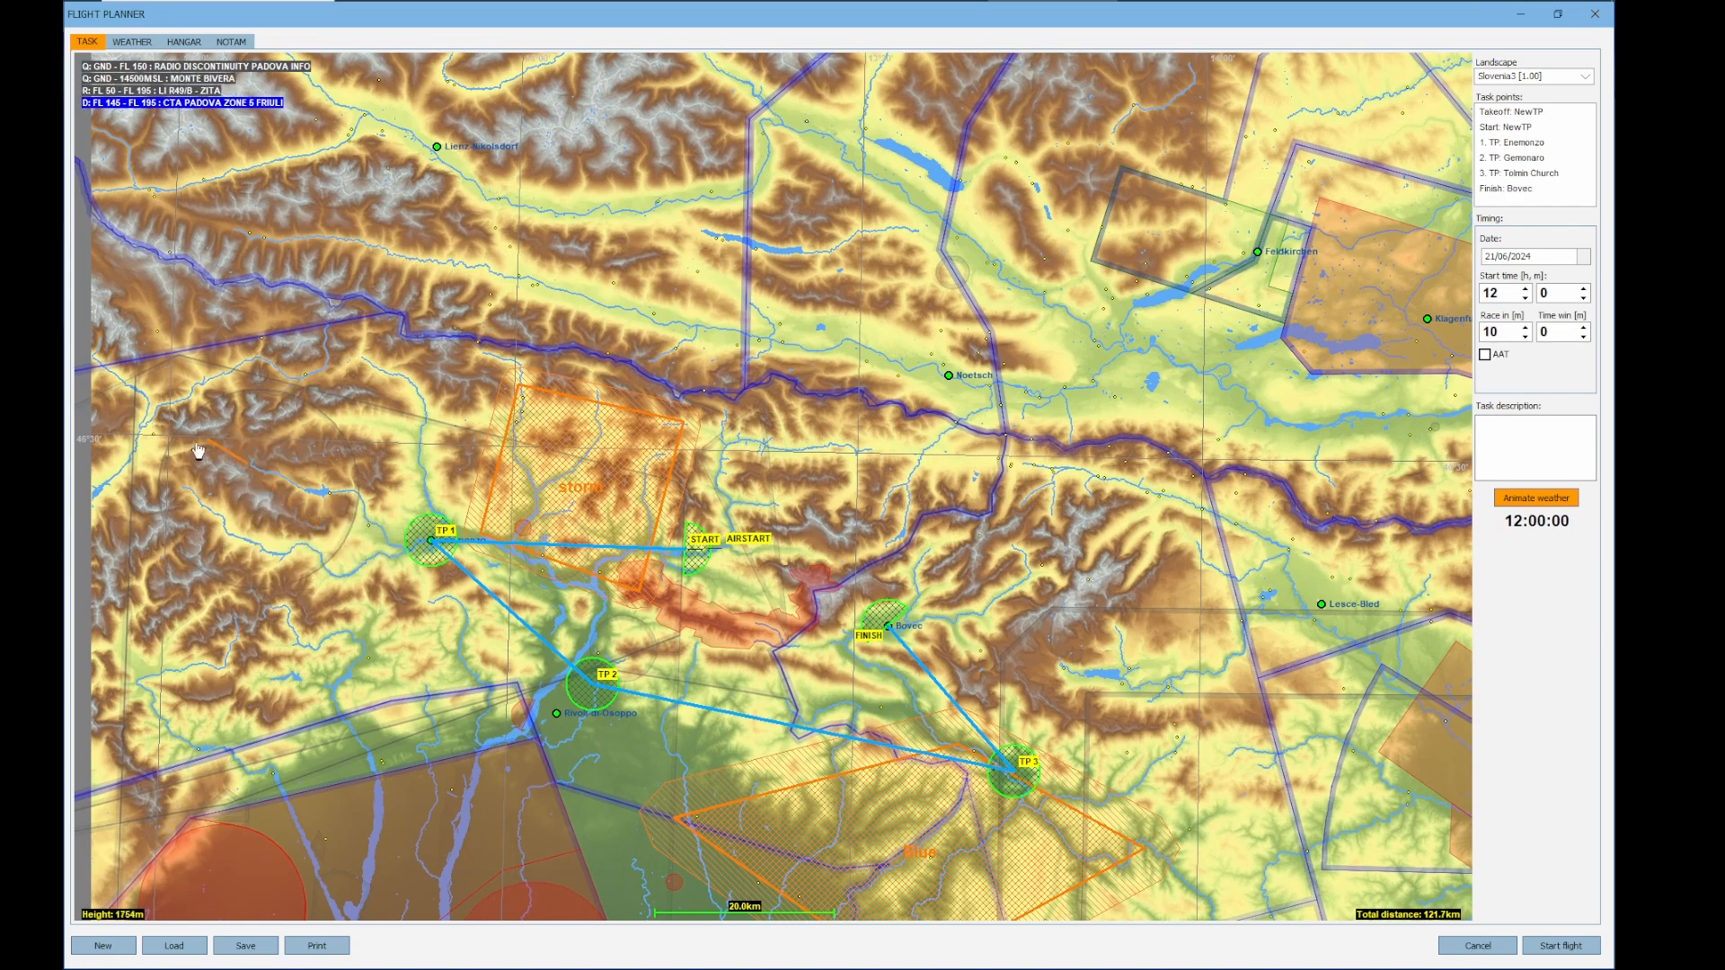
left_click(83, 624)
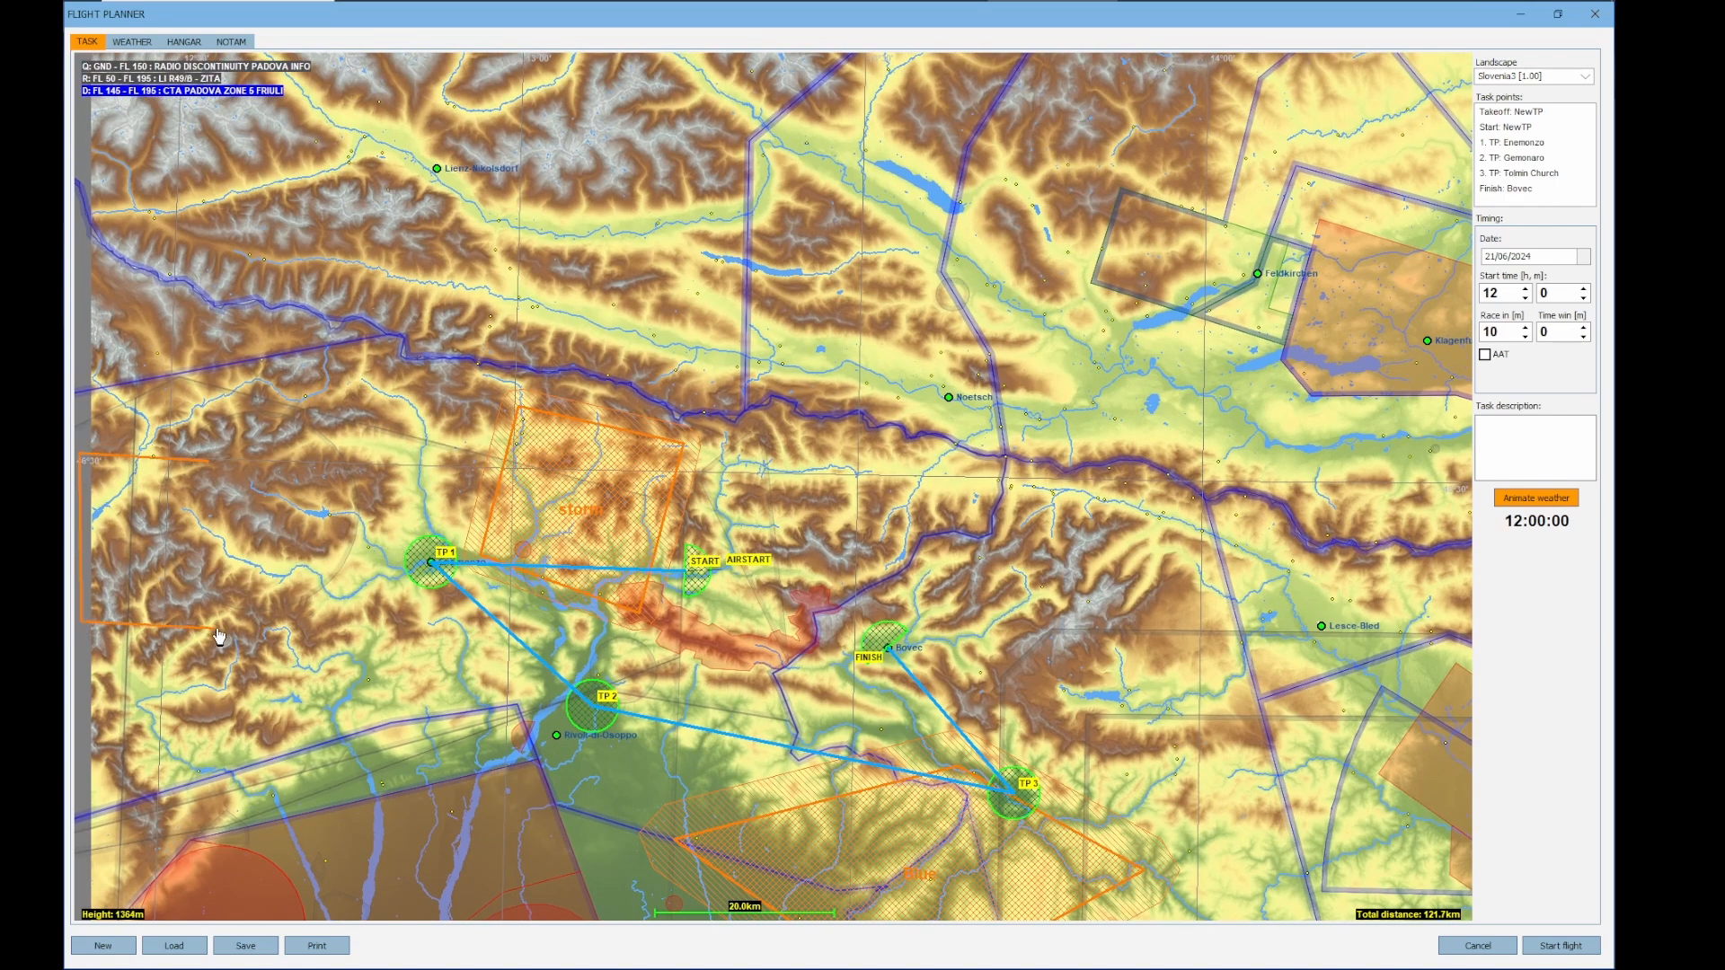
left_click(217, 627)
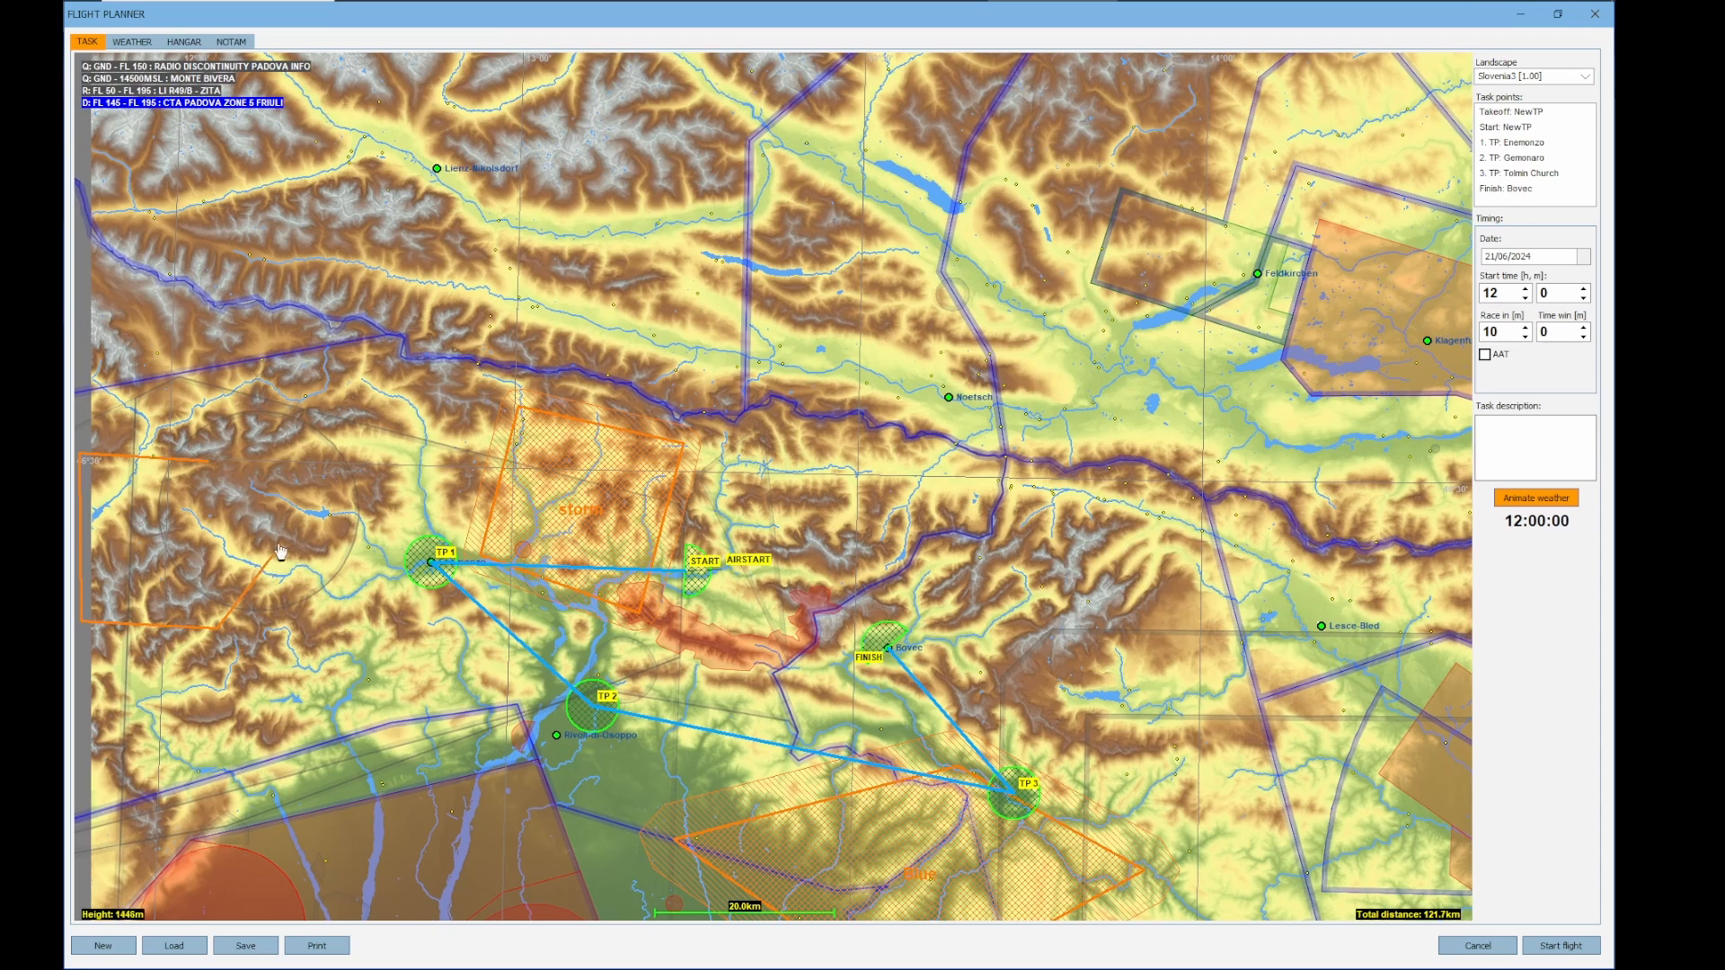
right_click(271, 511)
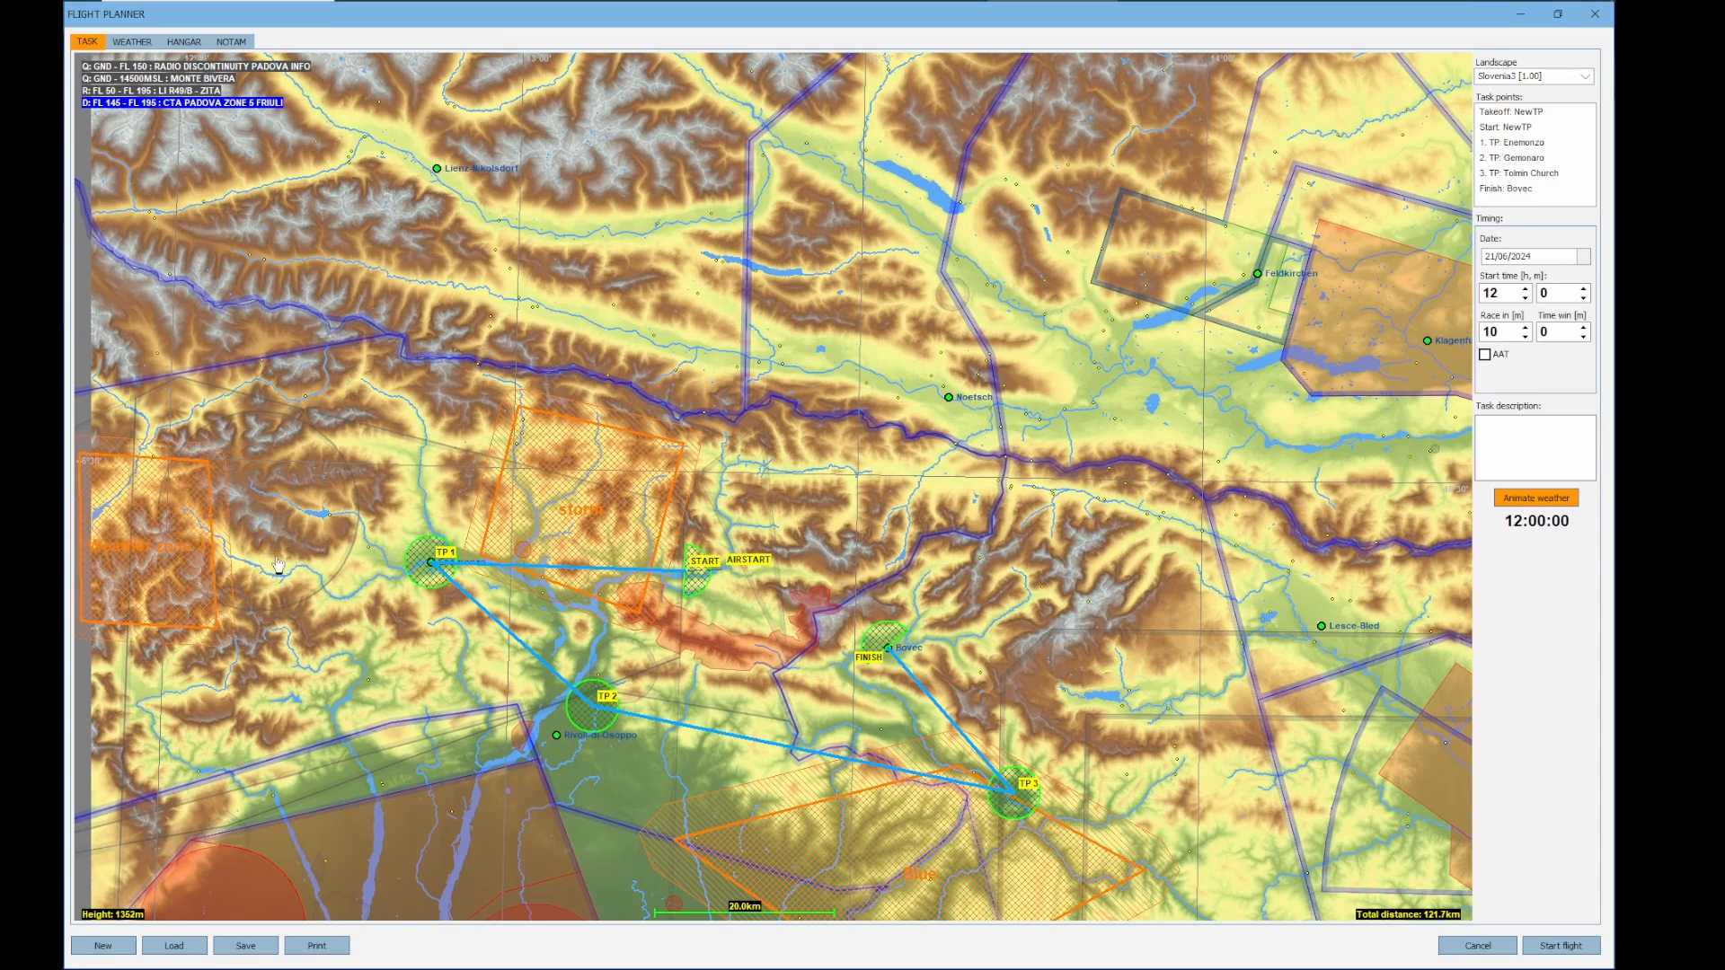
Name the new western weather zone no activity
left_click(191, 603)
right_click(139, 548)
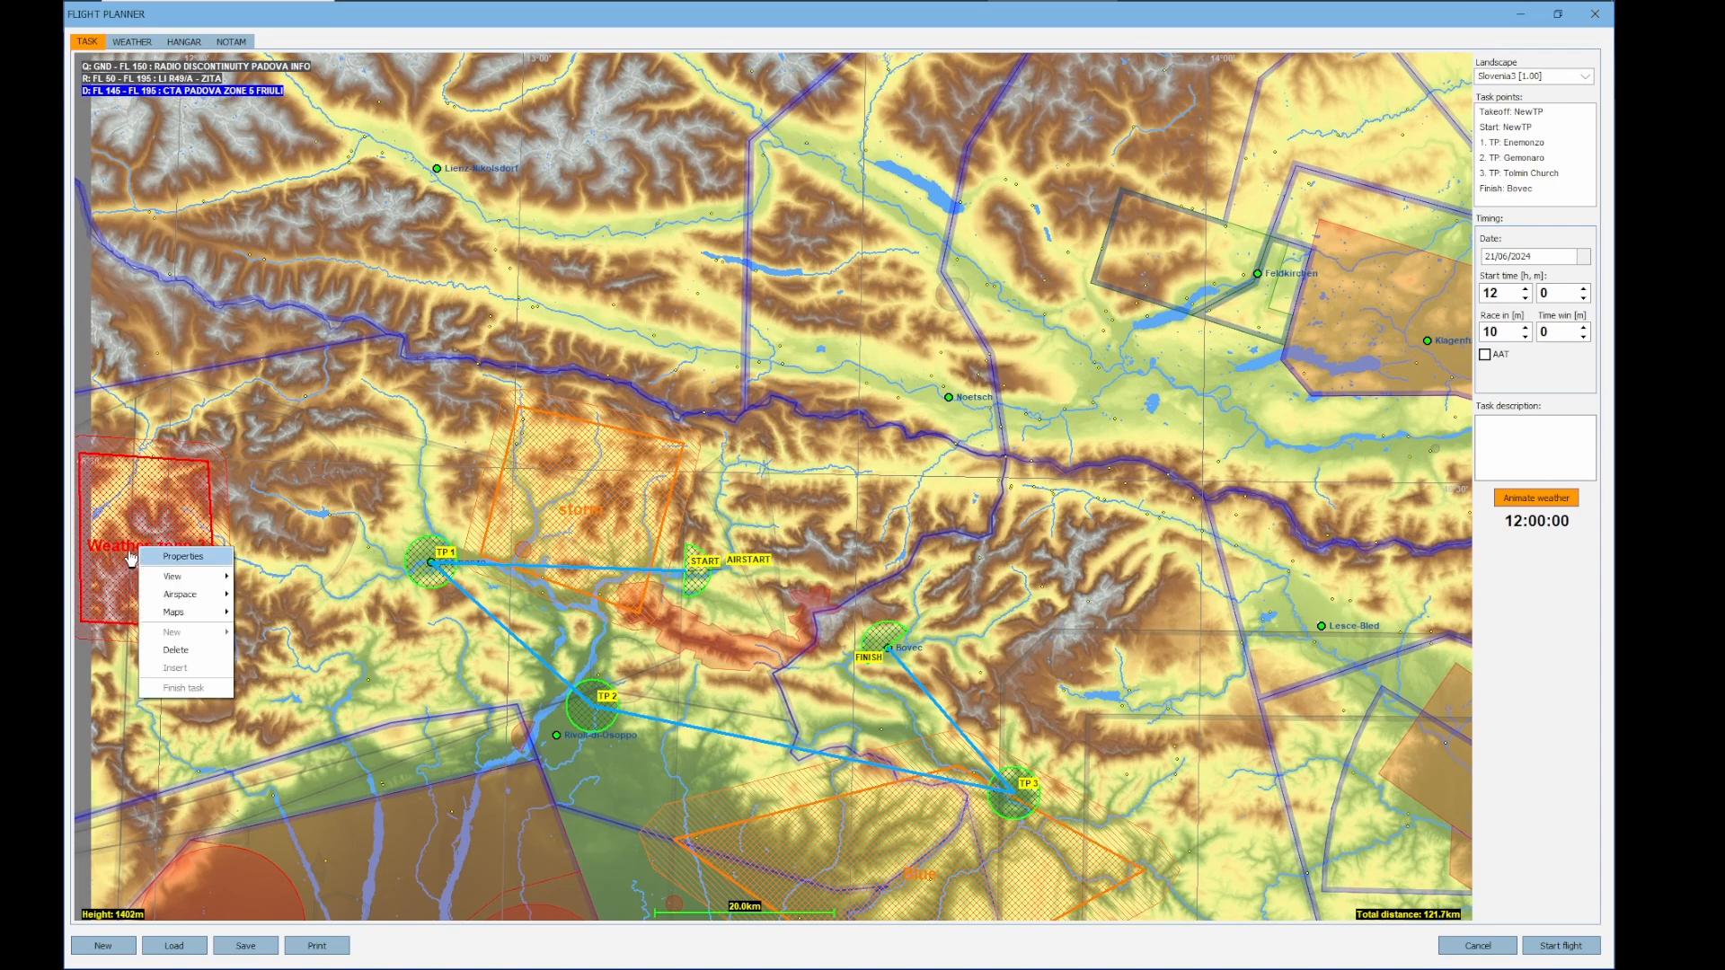
left_click(182, 557)
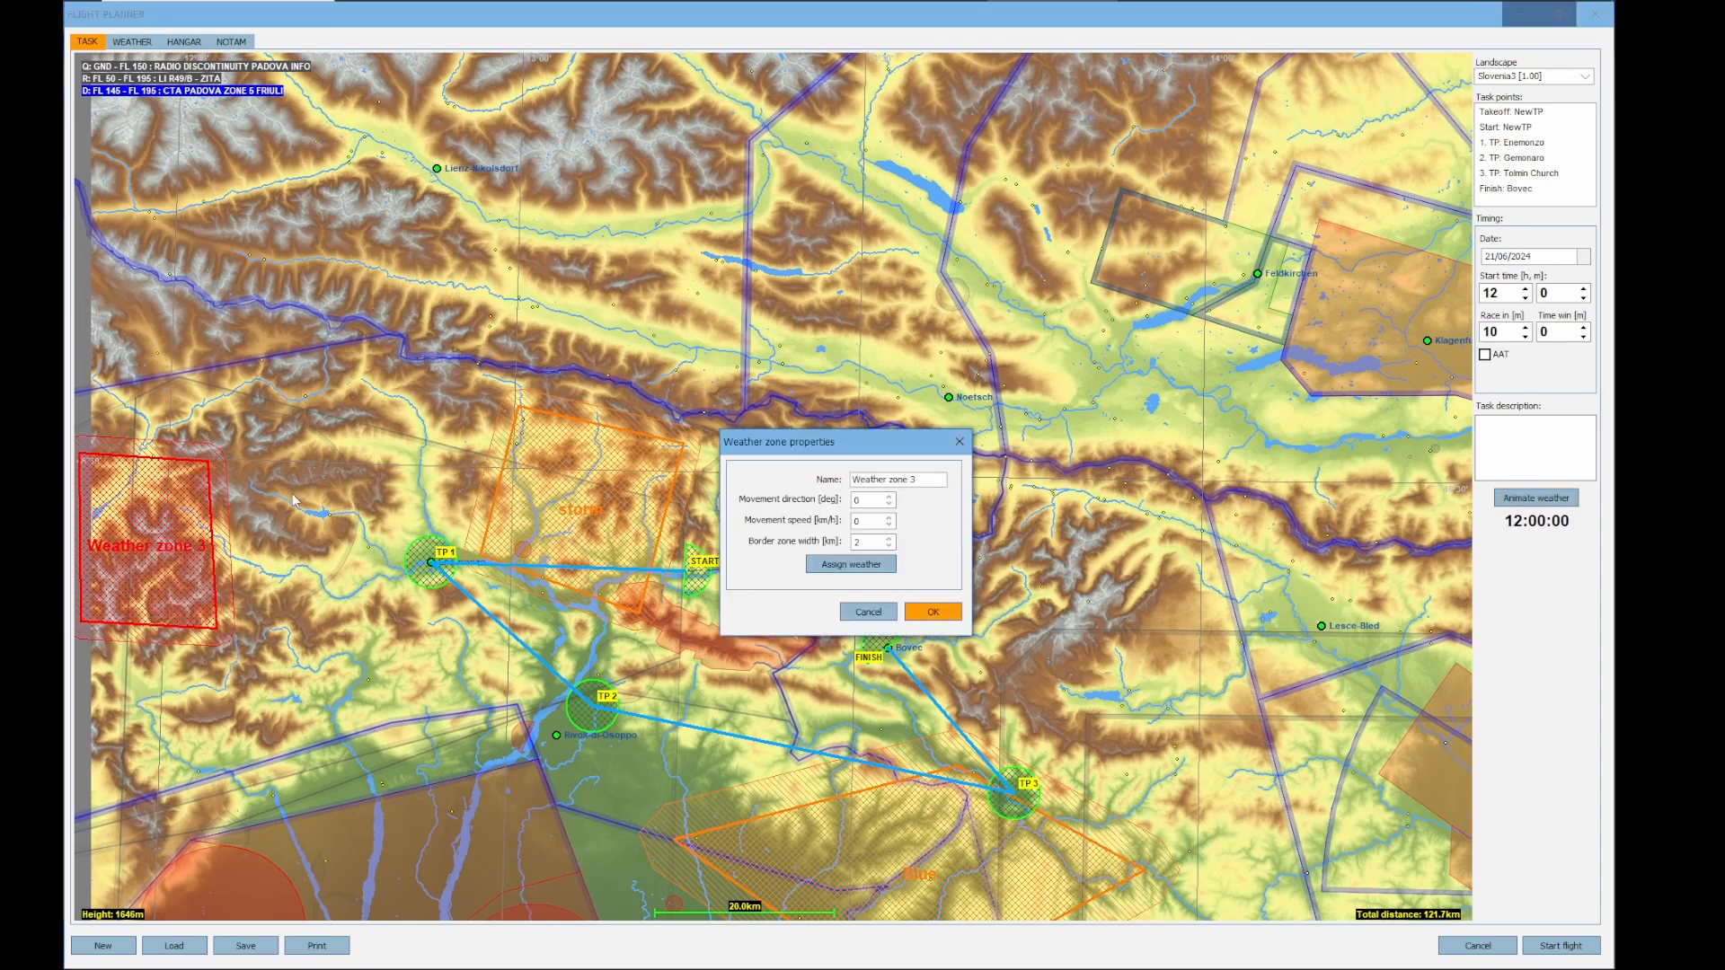
left_click(902, 481)
type("n")
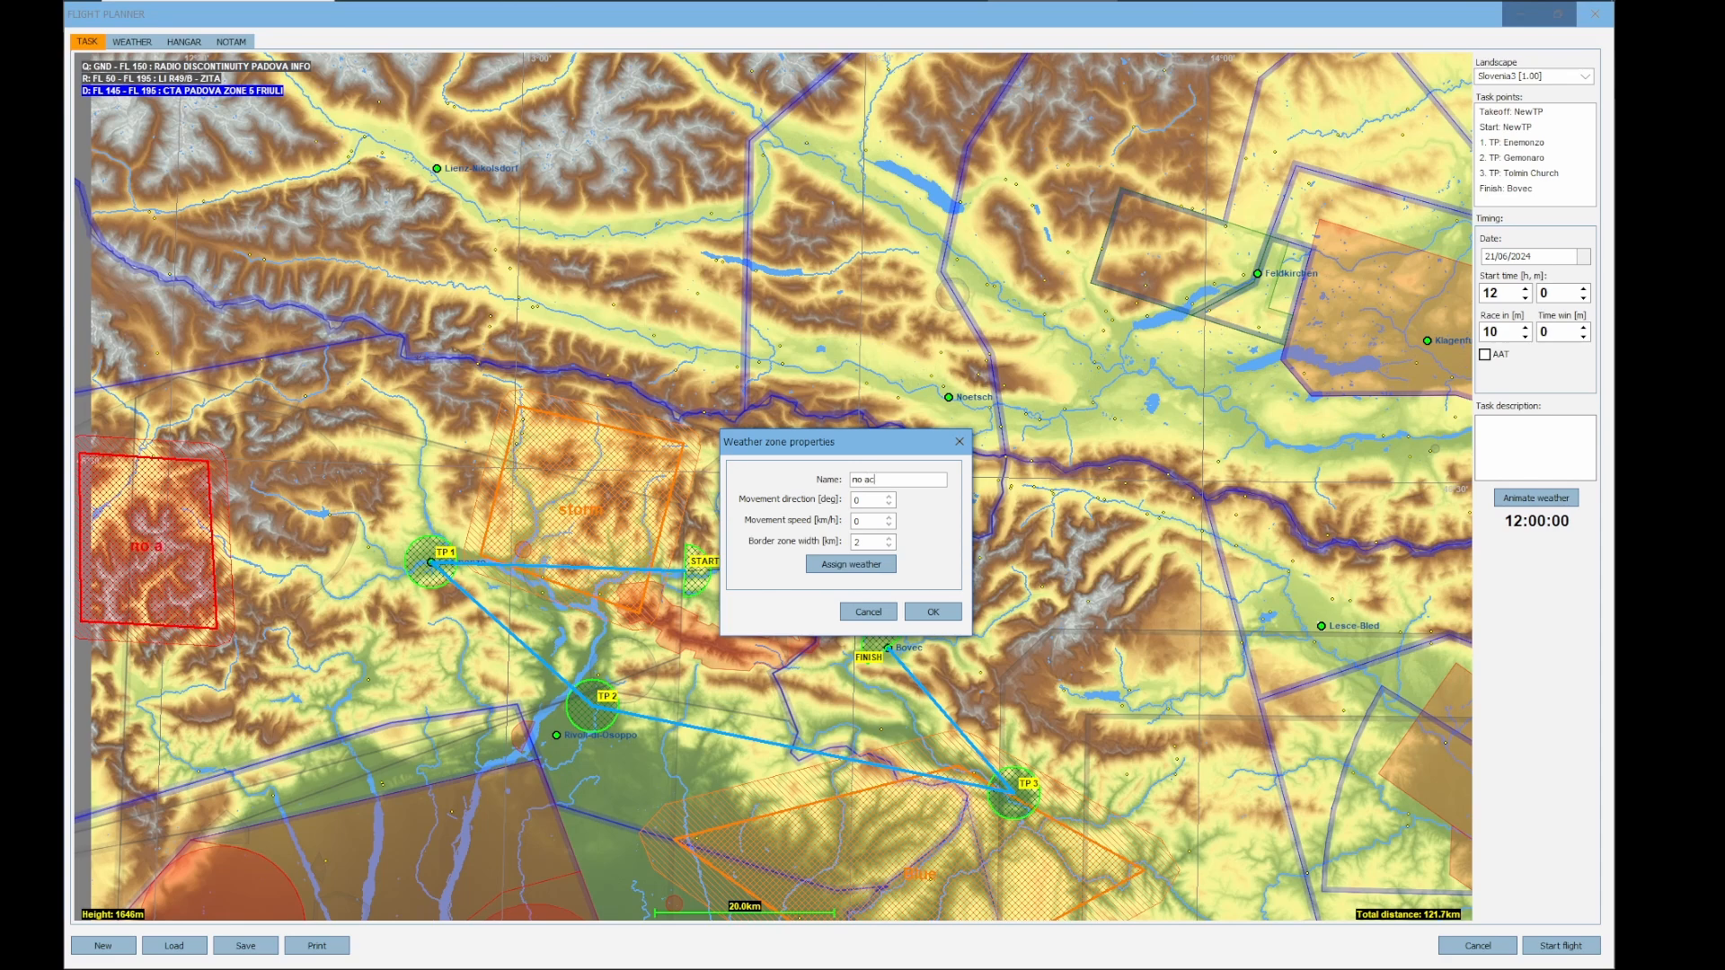
type("o activity")
Assign weather to the no activity zone, lowering its thermal inversion to about 2200 m and setting thermal activity to None
left_click(823, 564)
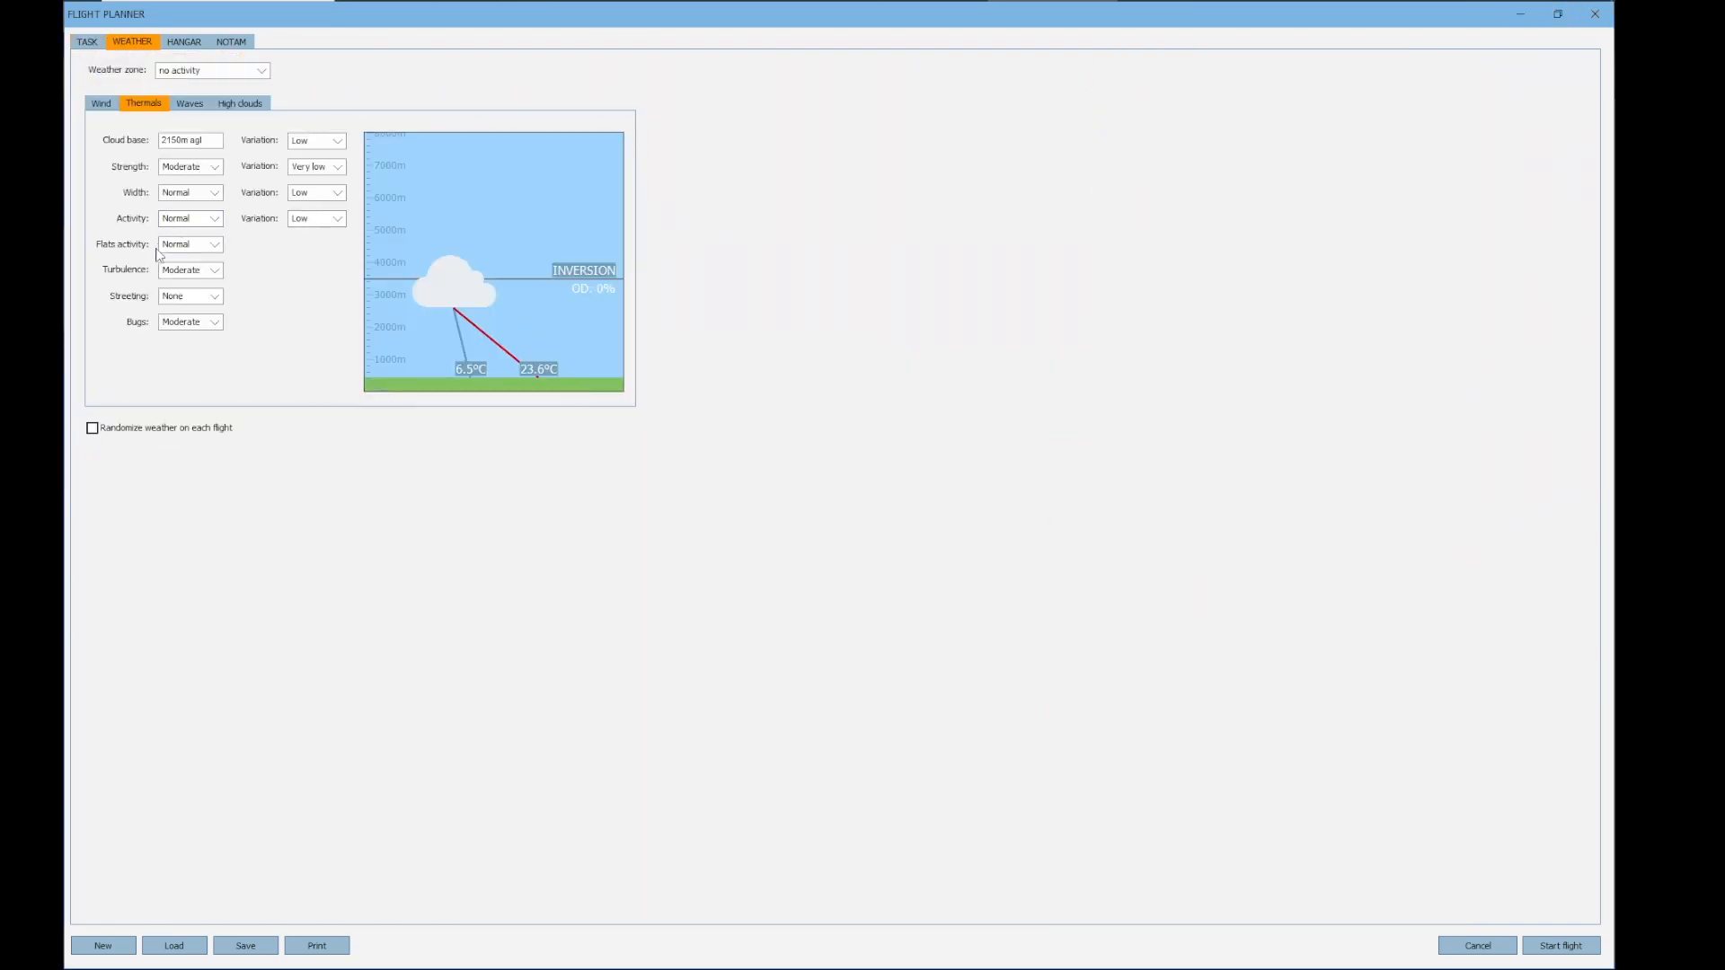
left_click_drag(565, 274, 602, 321)
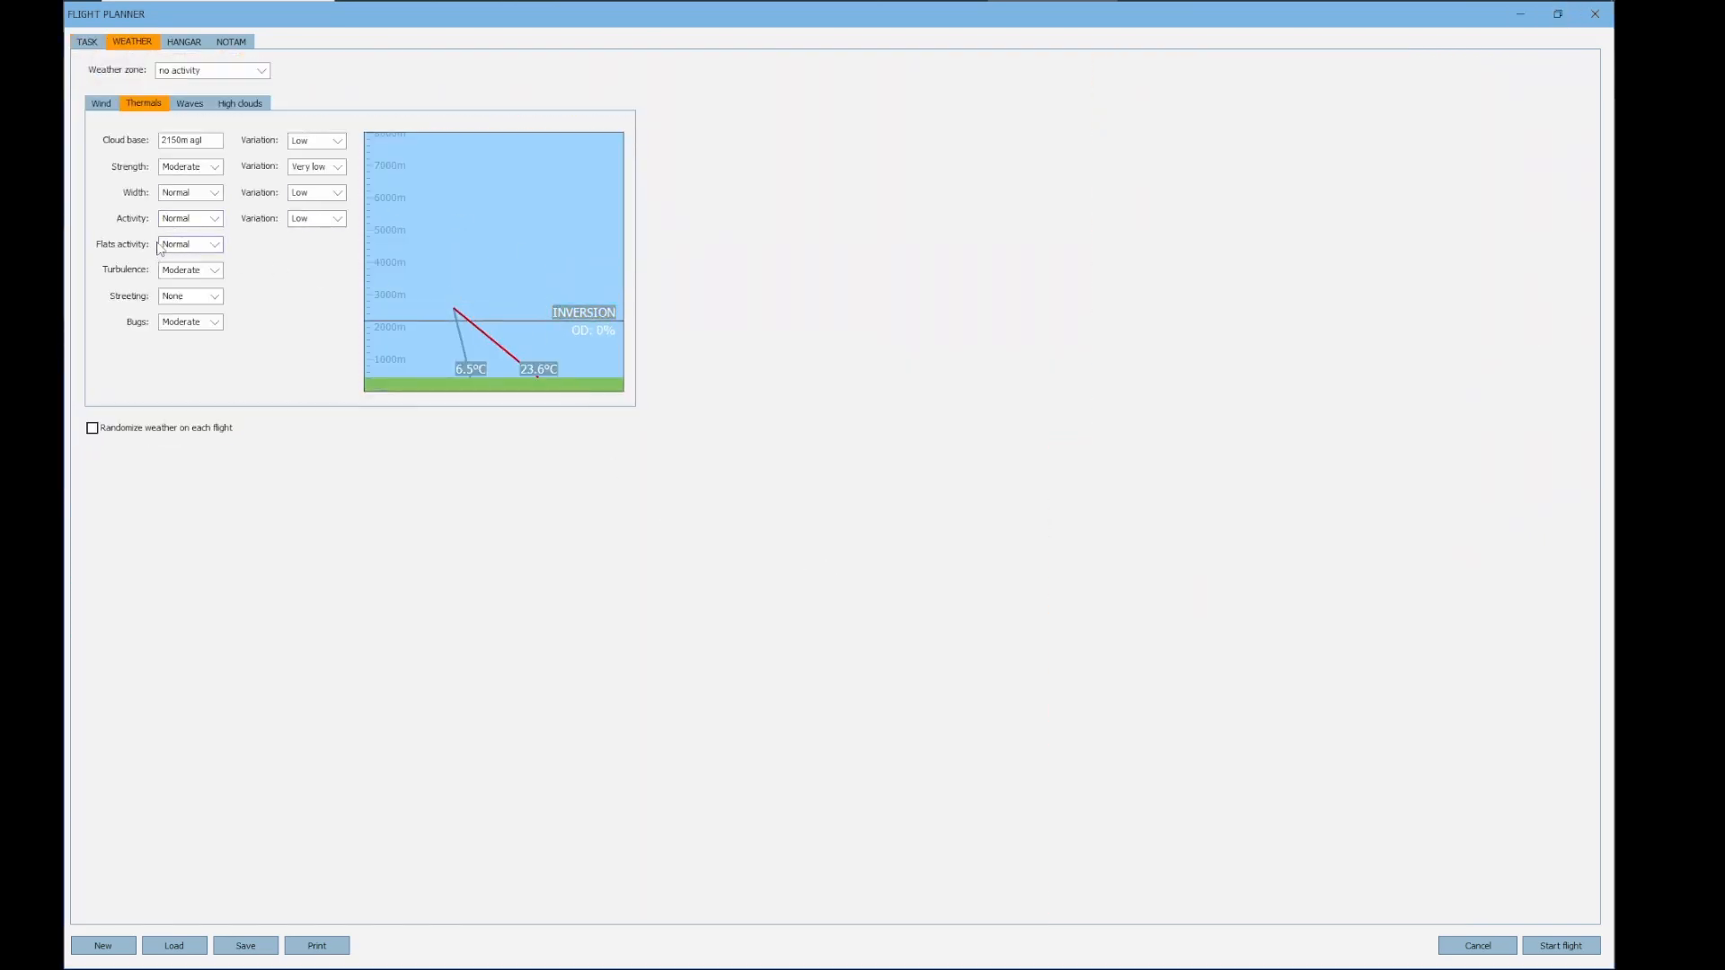
left_click(190, 224)
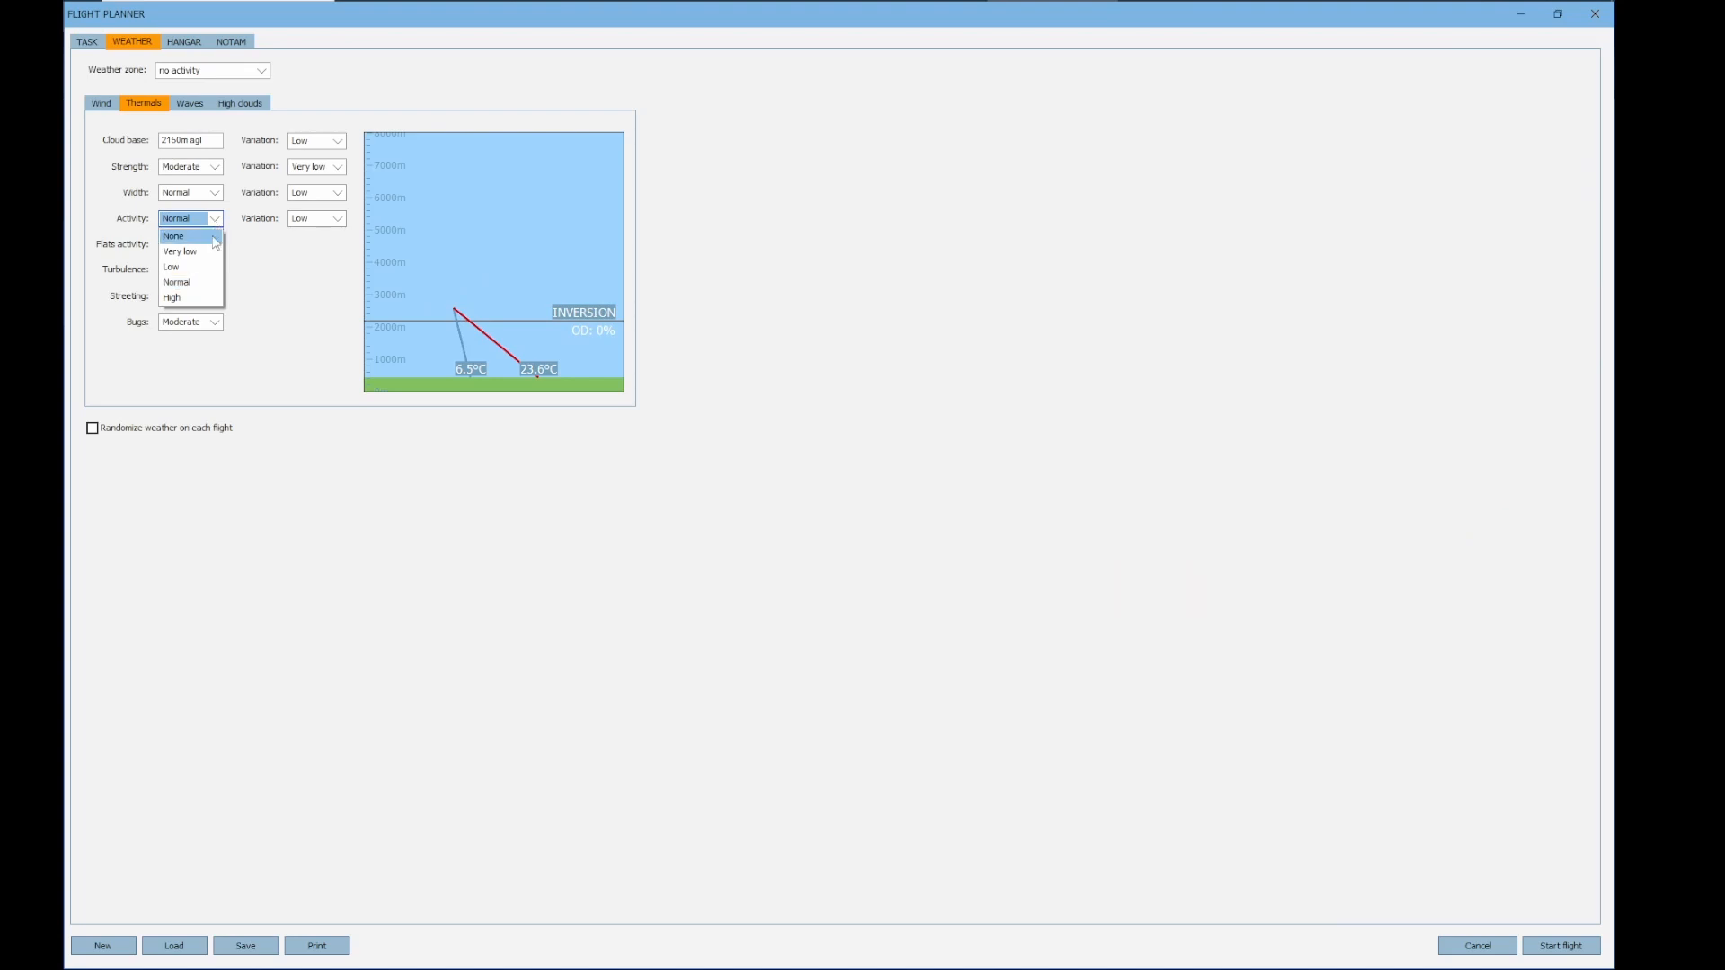
left_click(184, 237)
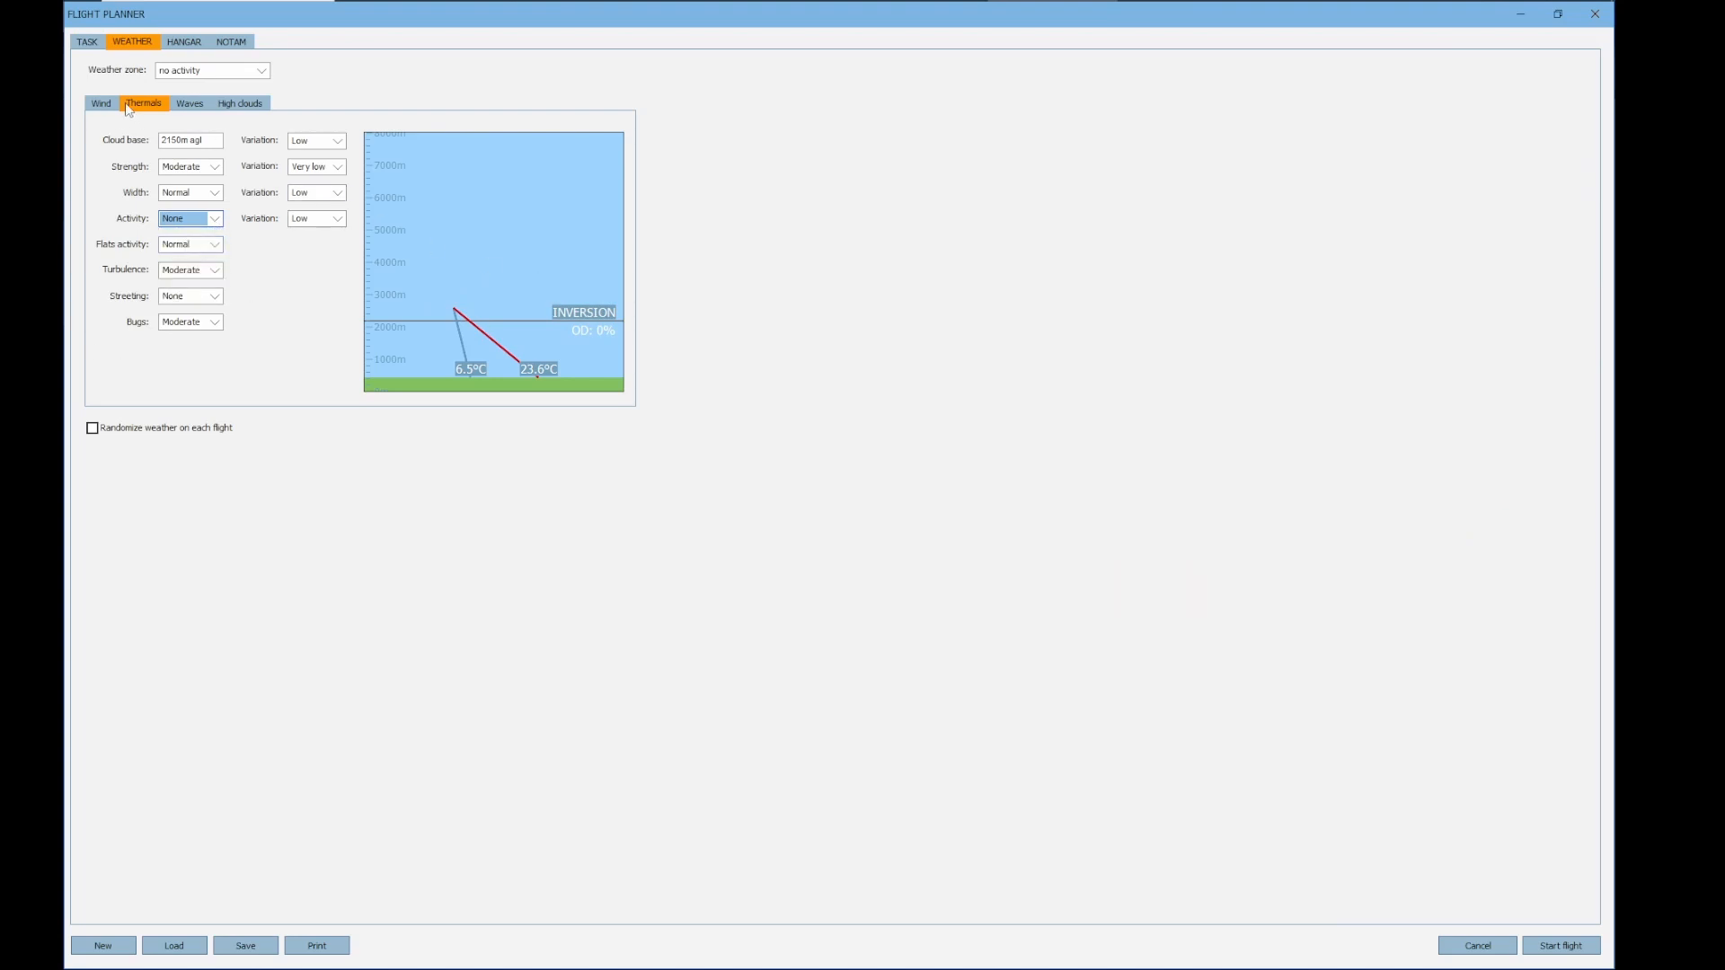
Adjust the no activity zone's wind to blow from about 171° at roughly 34 km/h
left_click(100, 106)
left_click_drag(508, 305, 507, 331)
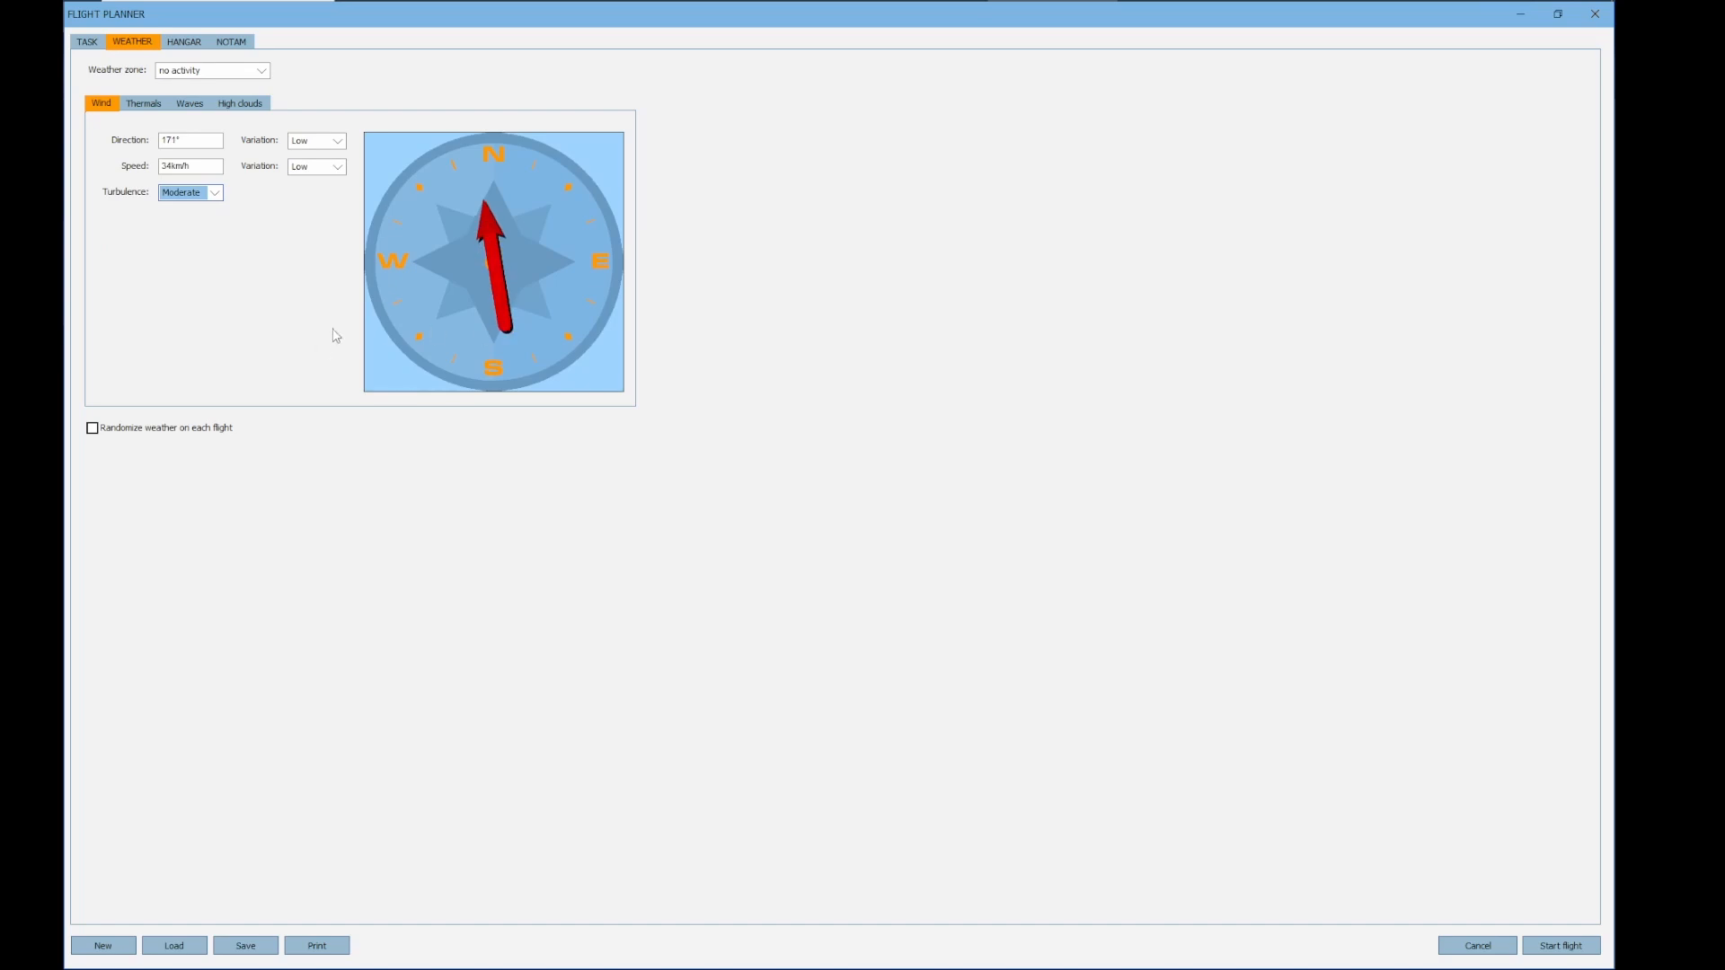
left_click_drag(496, 333, 505, 318)
Preview the weather animation on the task map with the storm, Blue and no activity zones
left_click(87, 42)
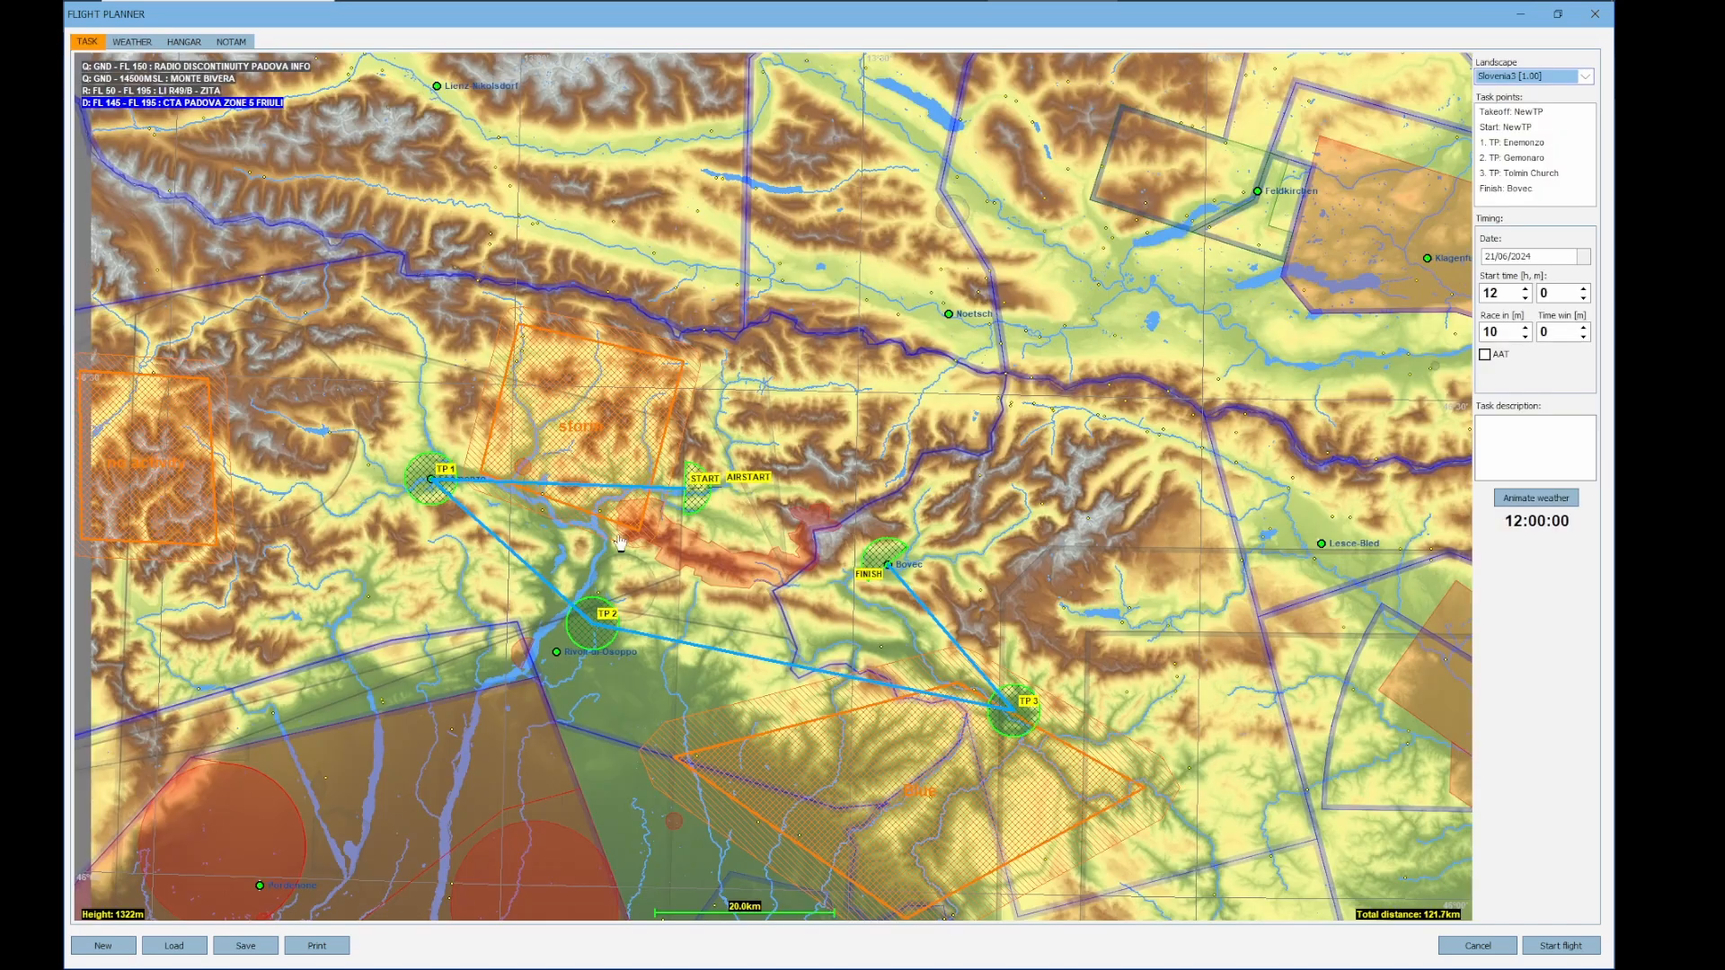
left_click(1533, 499)
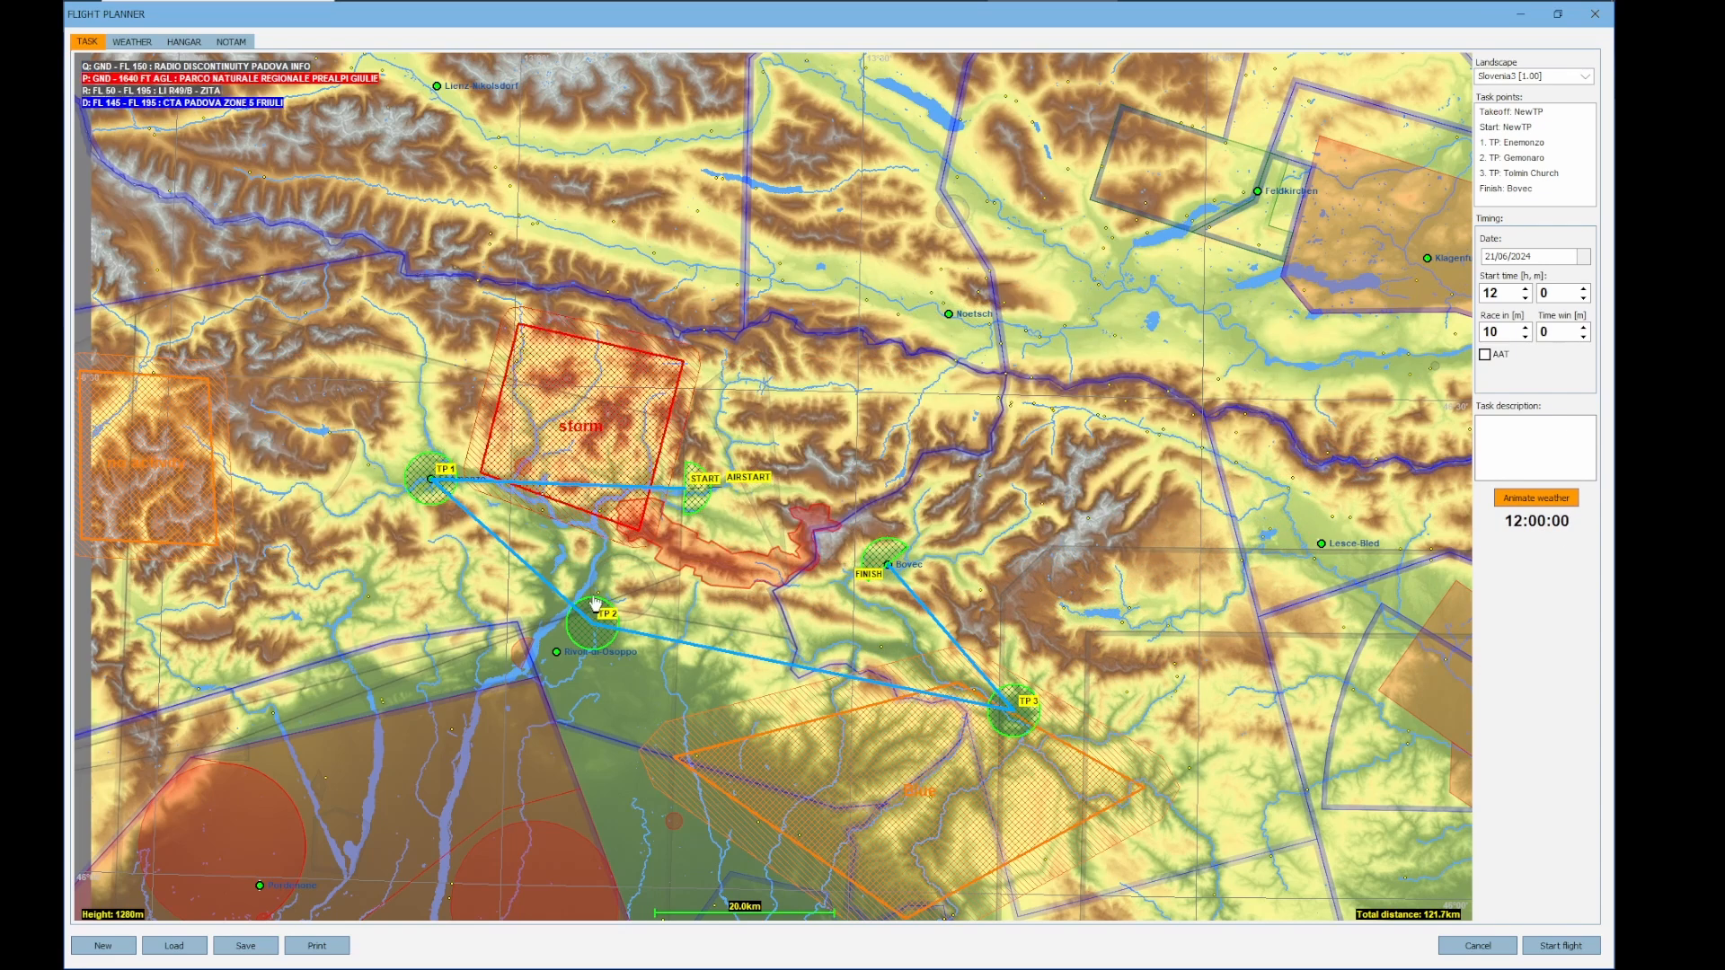
left_click_drag(618, 688, 704, 667)
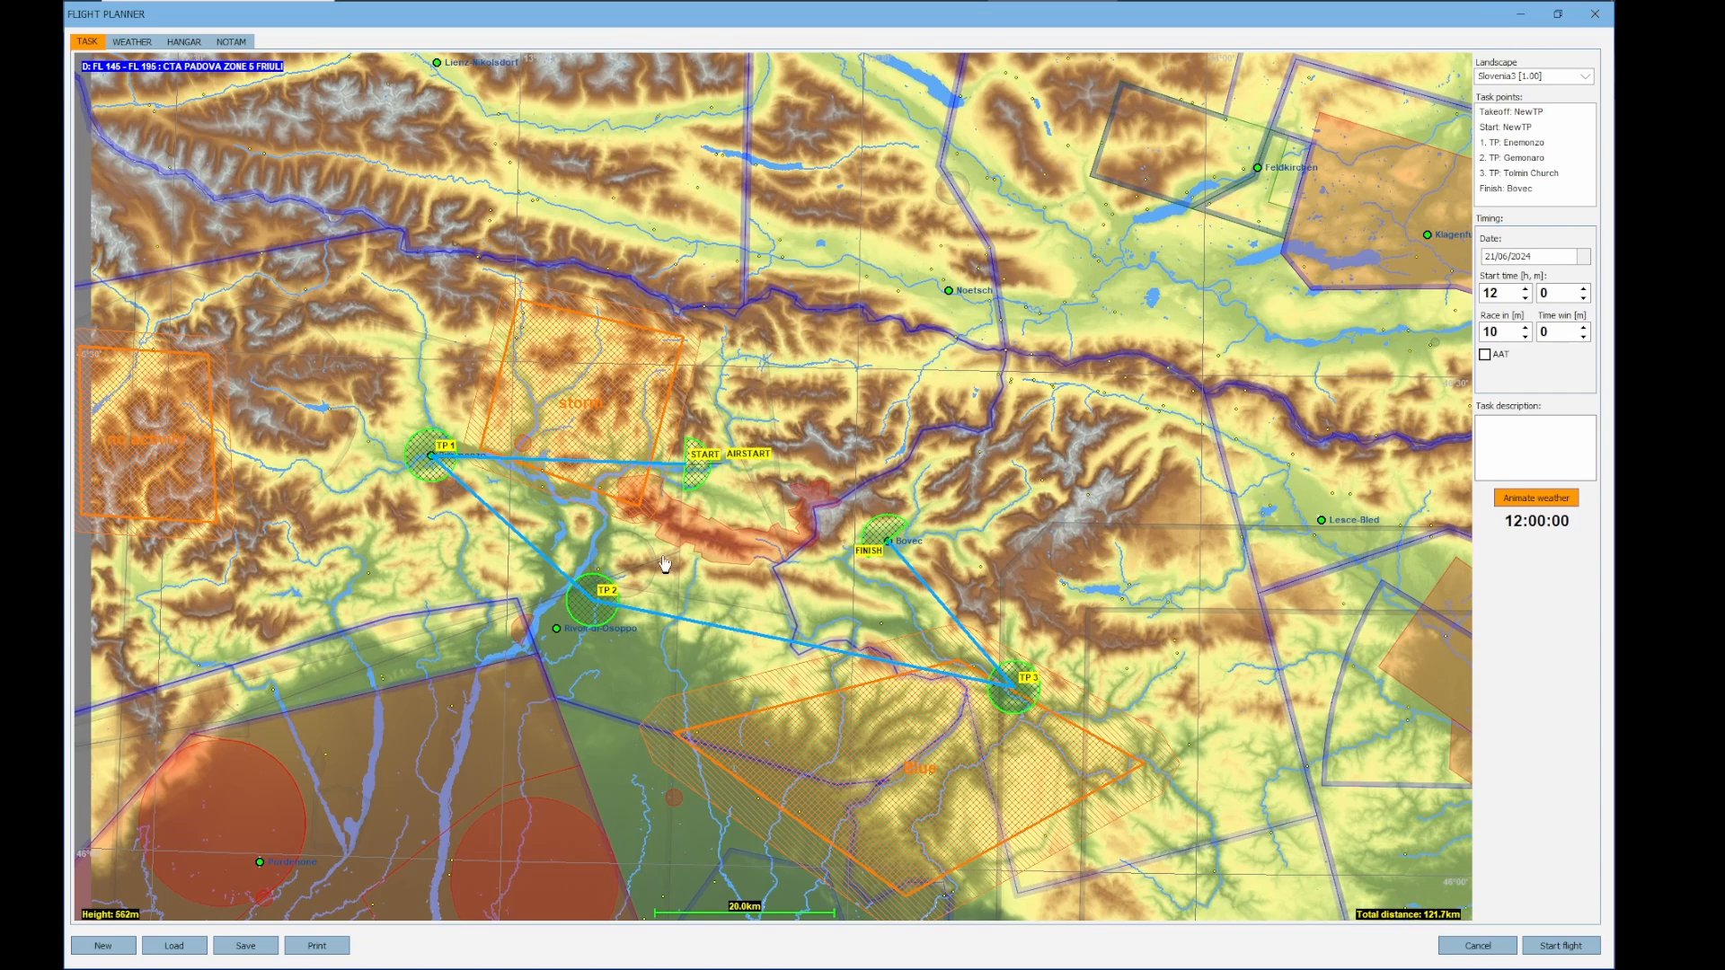
Lower the maximum wing loading limit in the task's NOTAM settings
left_click(224, 44)
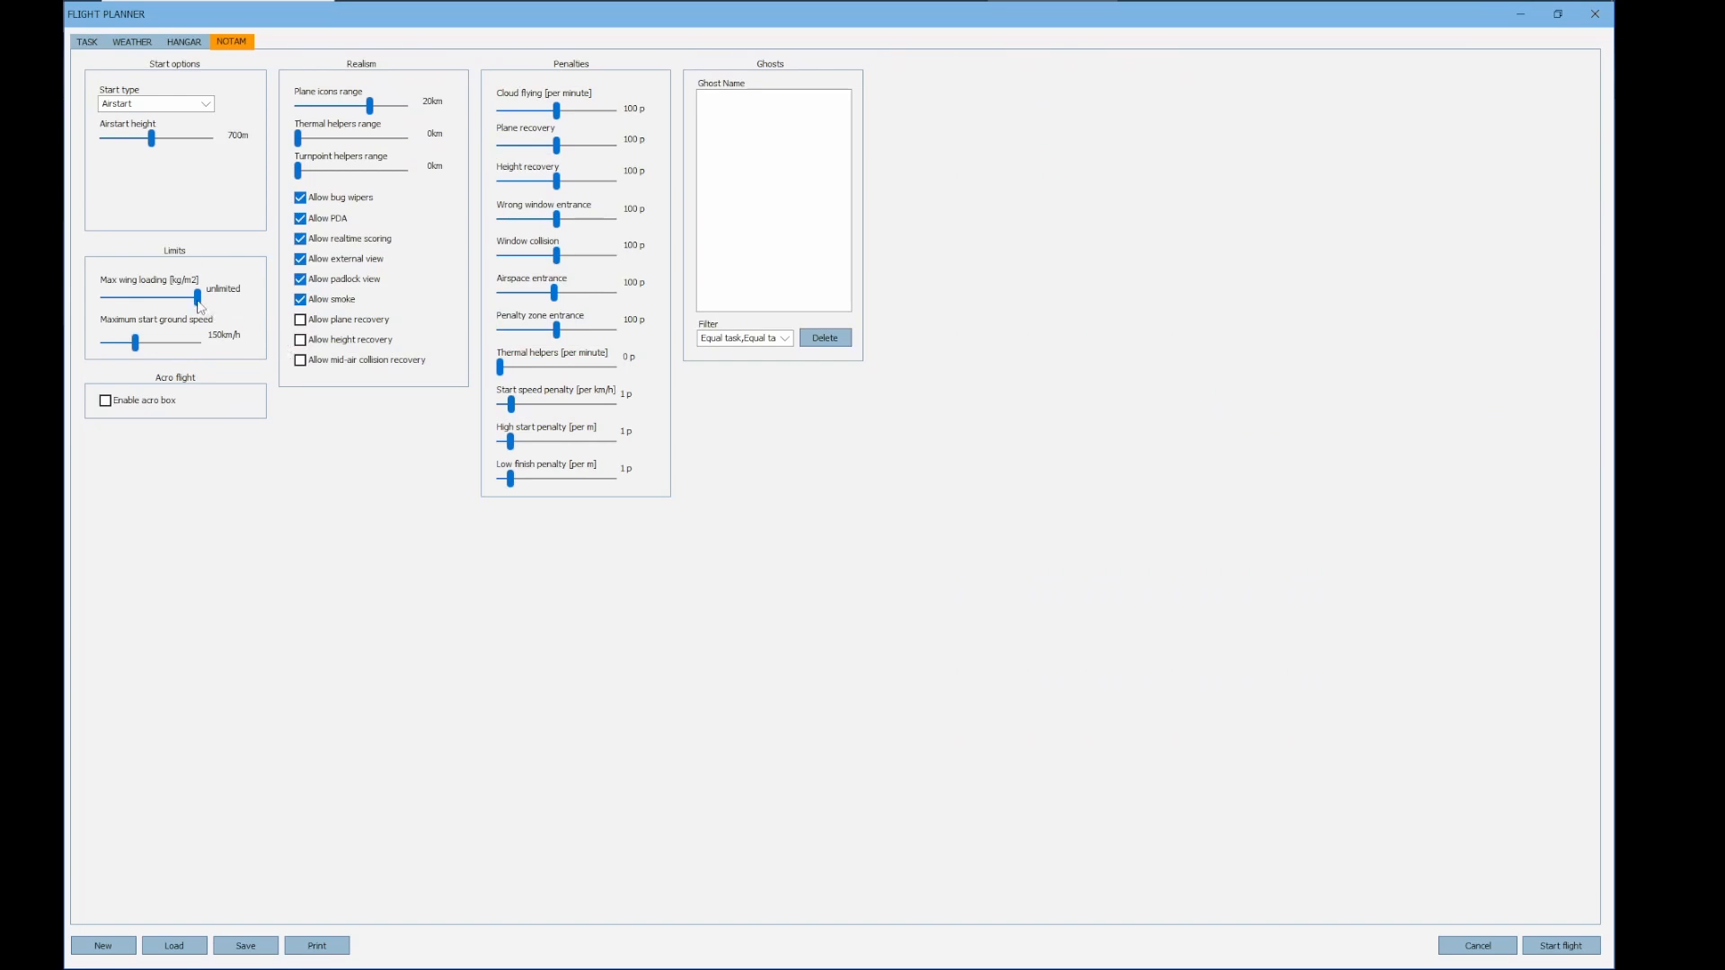
left_click_drag(200, 306, 151, 307)
Browse the plane types and classes in the hangar, and choose the JS3-15 glider from the 15-meter class
left_click(183, 41)
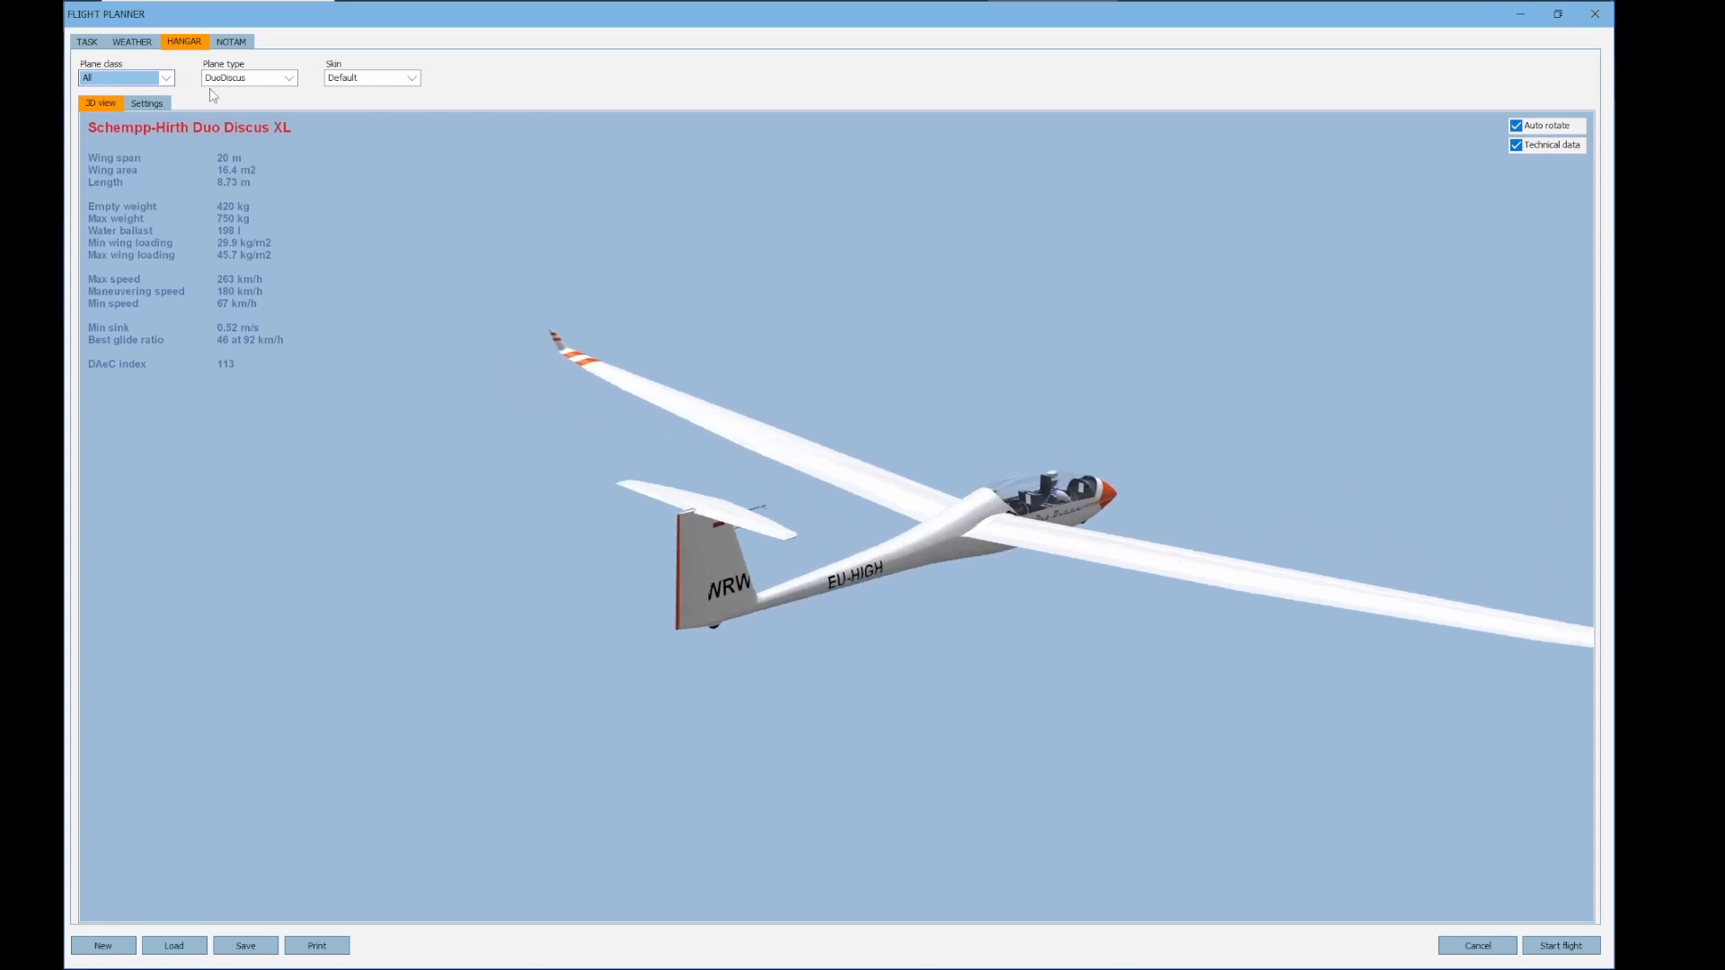
left_click(288, 79)
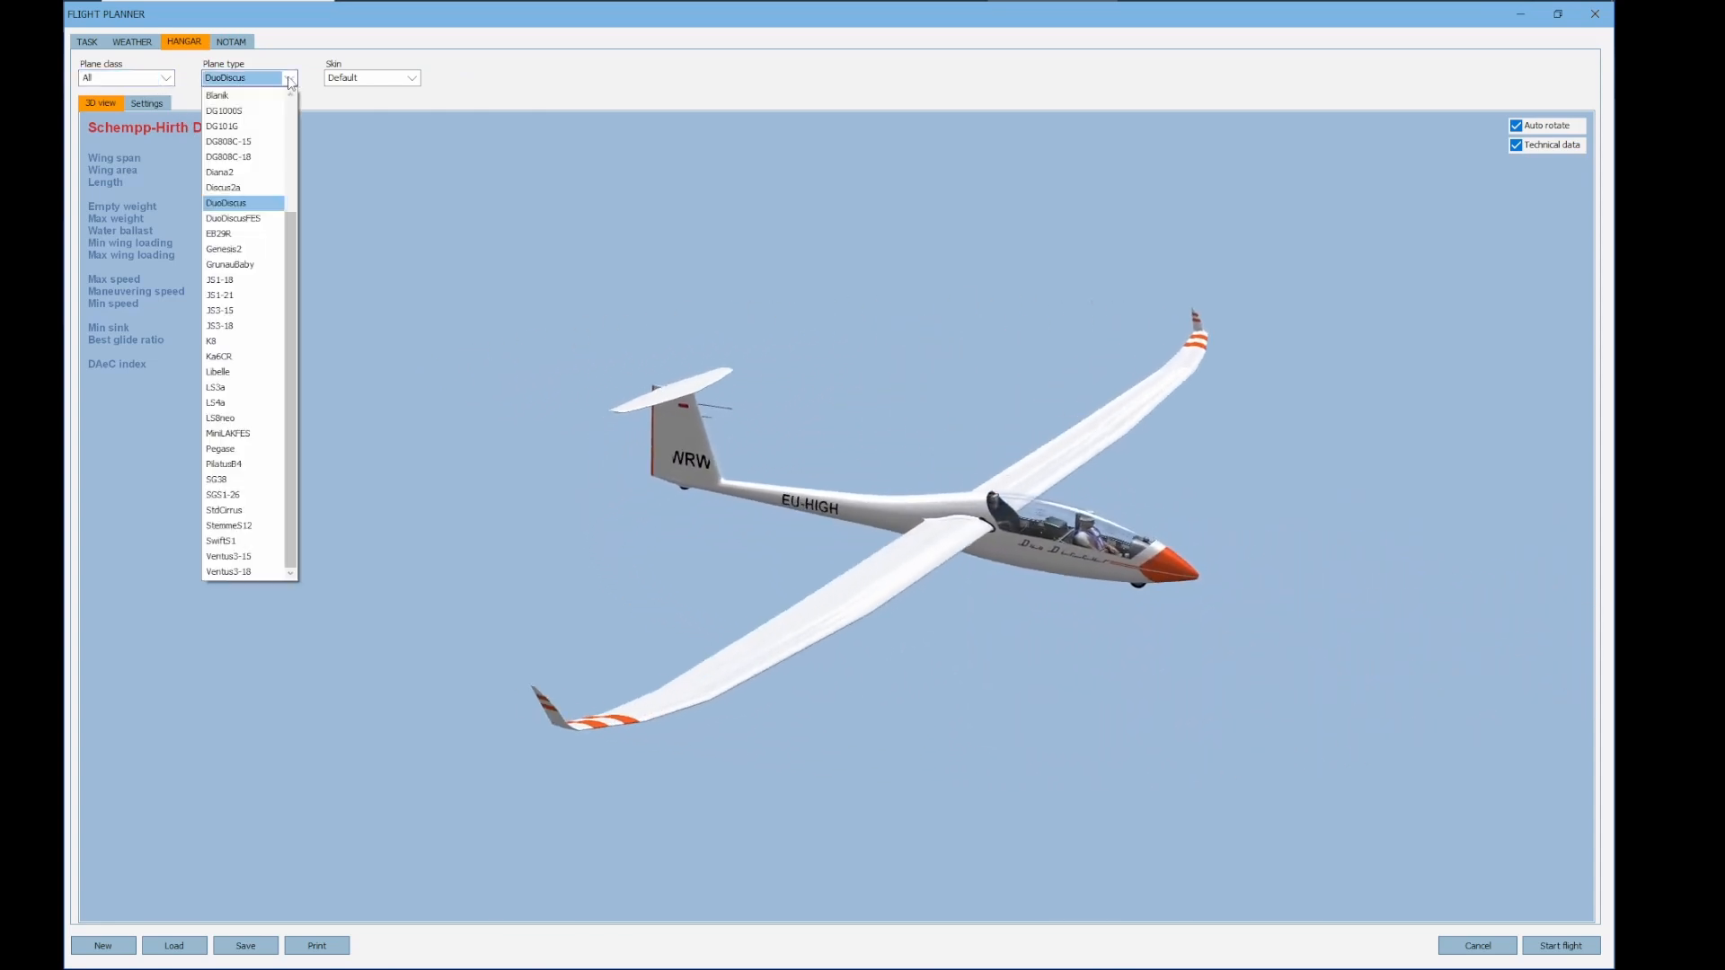
left_click(289, 79)
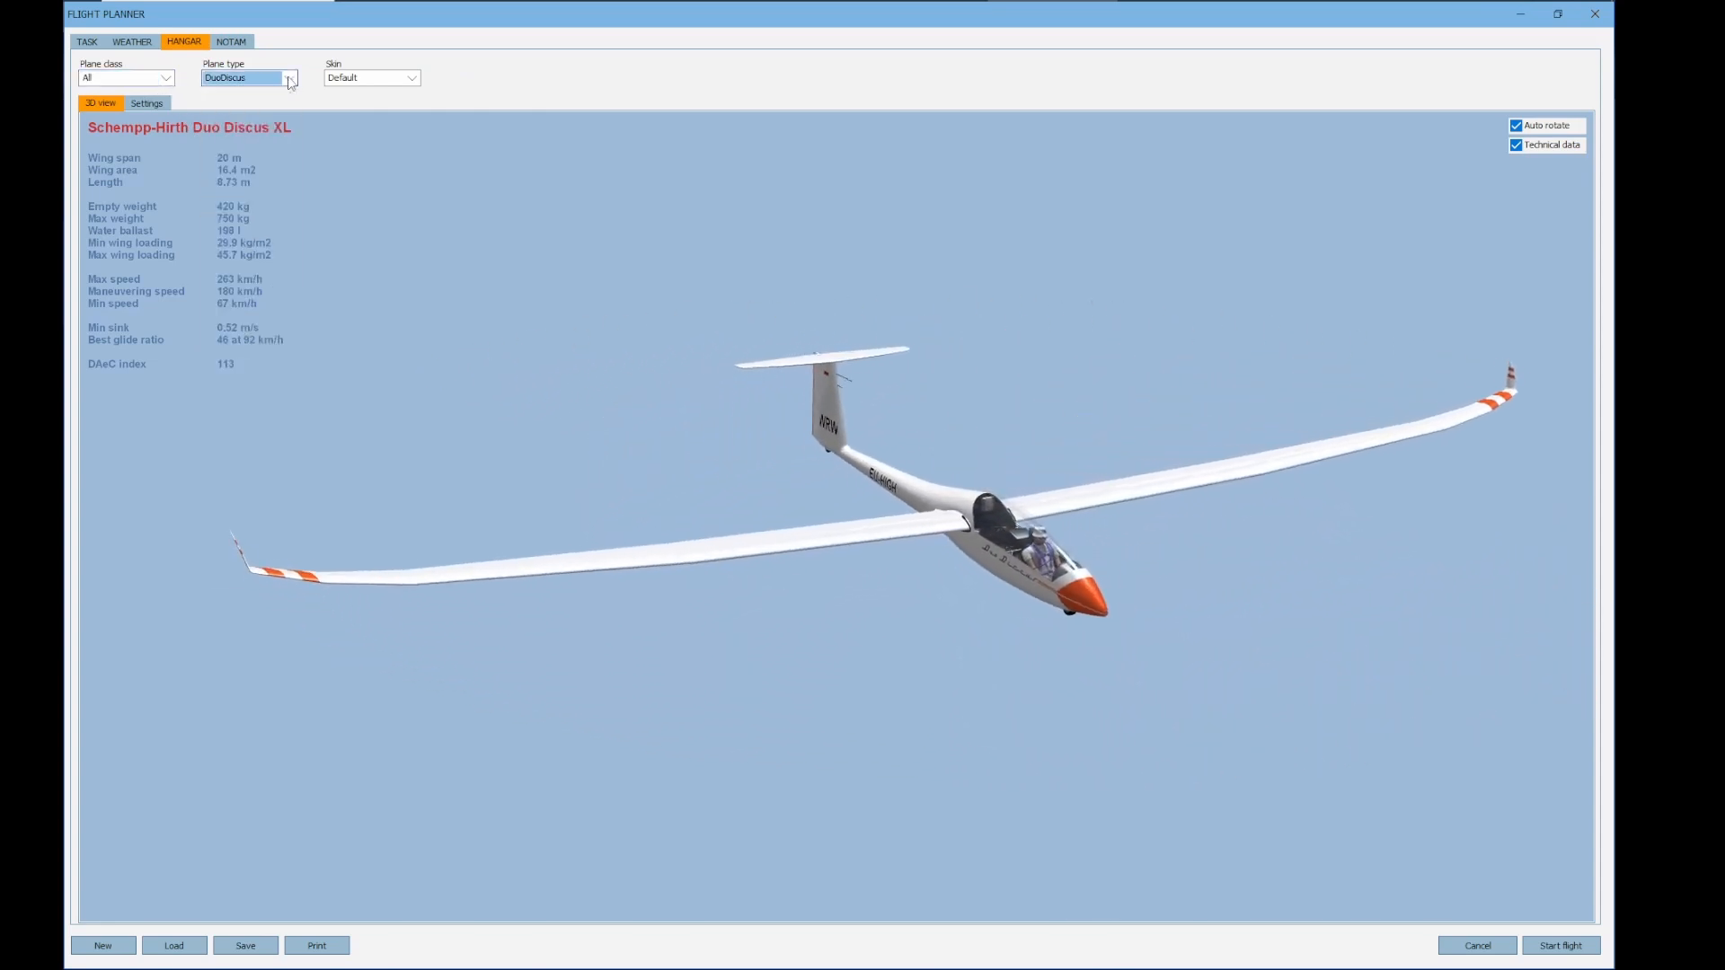
left_click(168, 79)
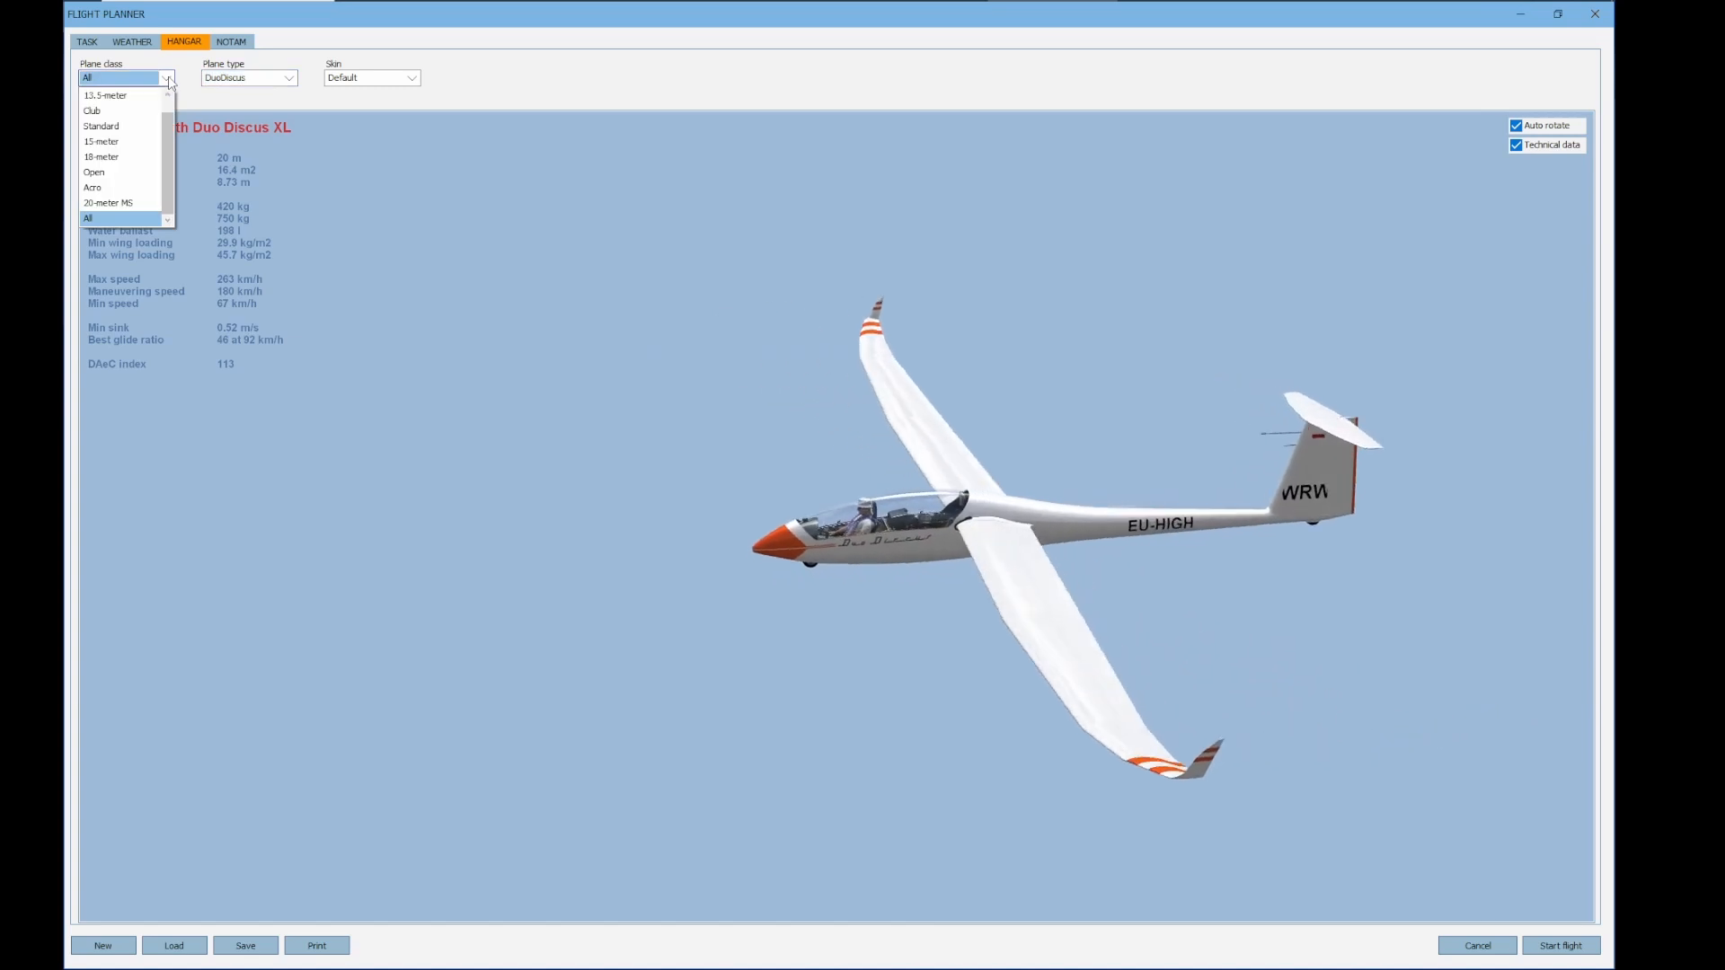
left_click(263, 101)
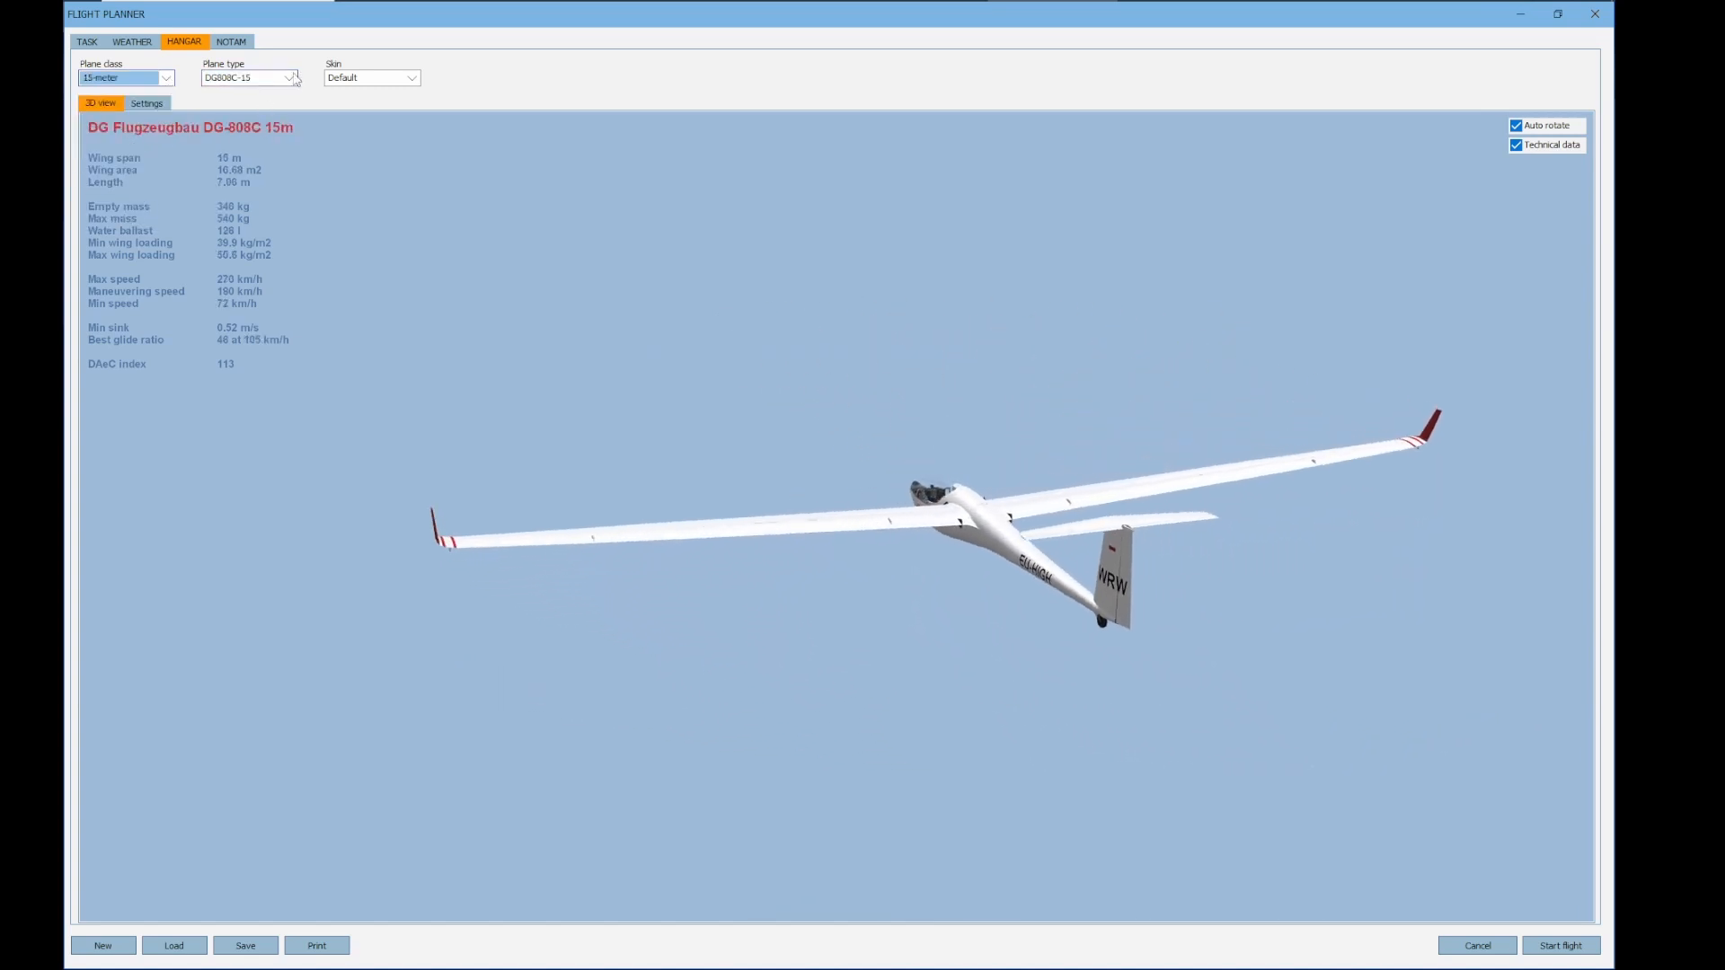
left_click(289, 80)
left_click(215, 130)
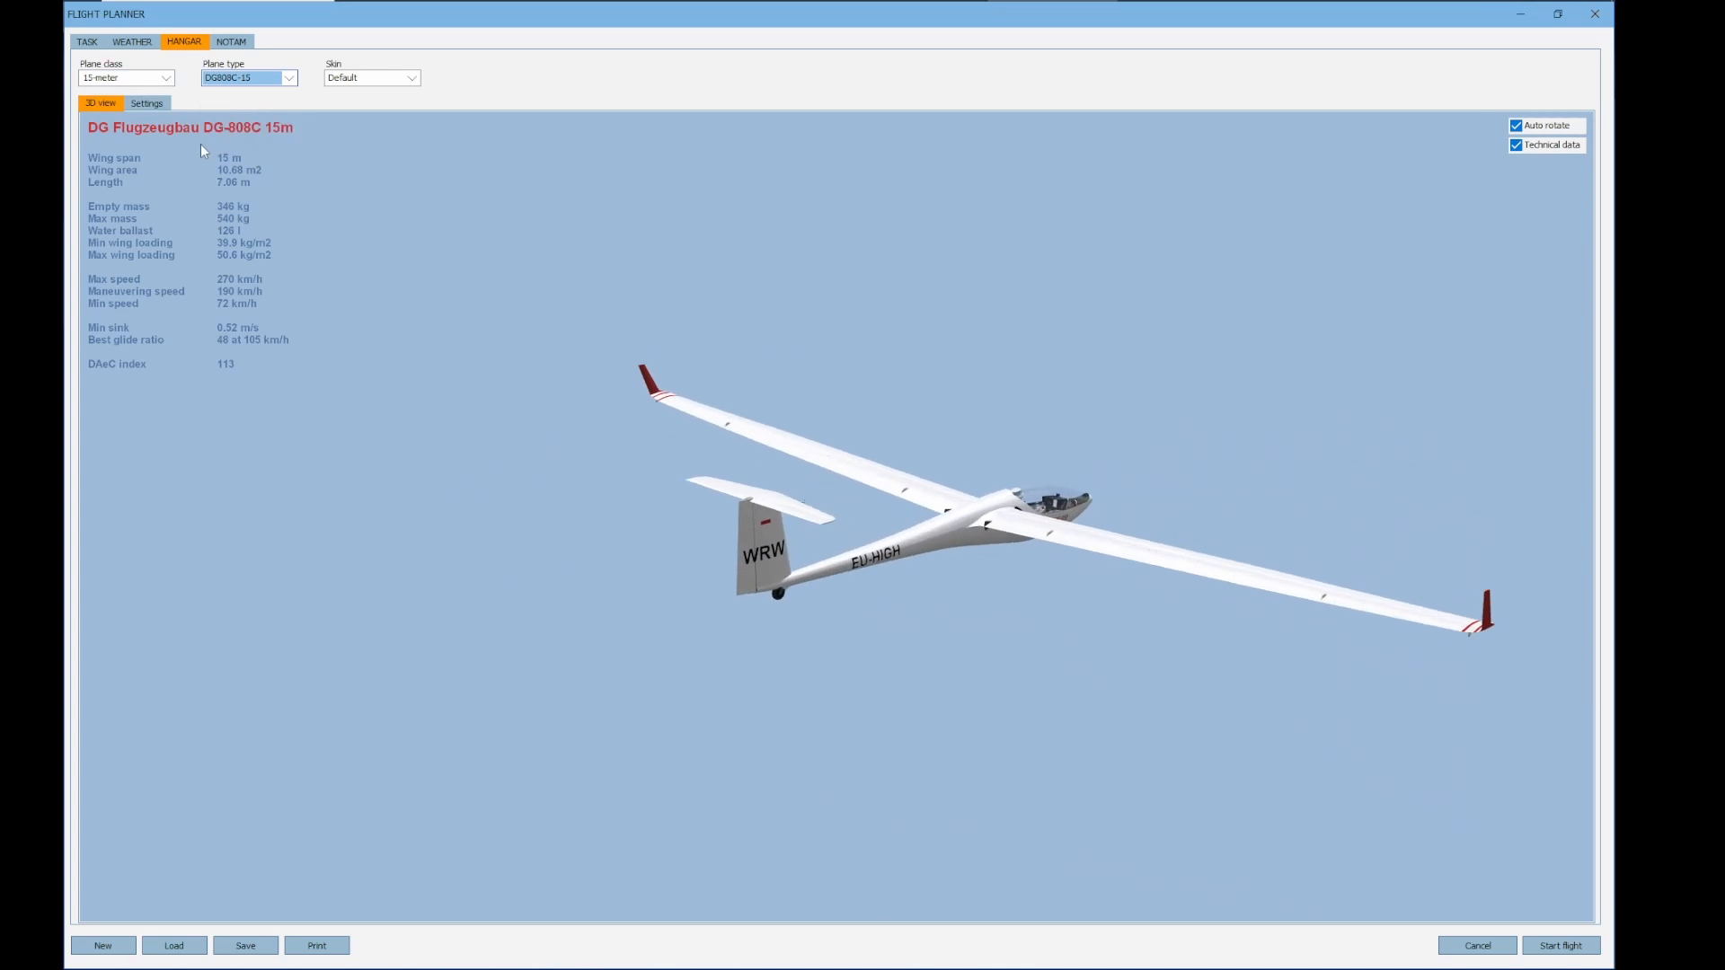
Try to start the flight with about 102 kg of water ballast, and reduce the water load to about 87 kg
left_click(148, 106)
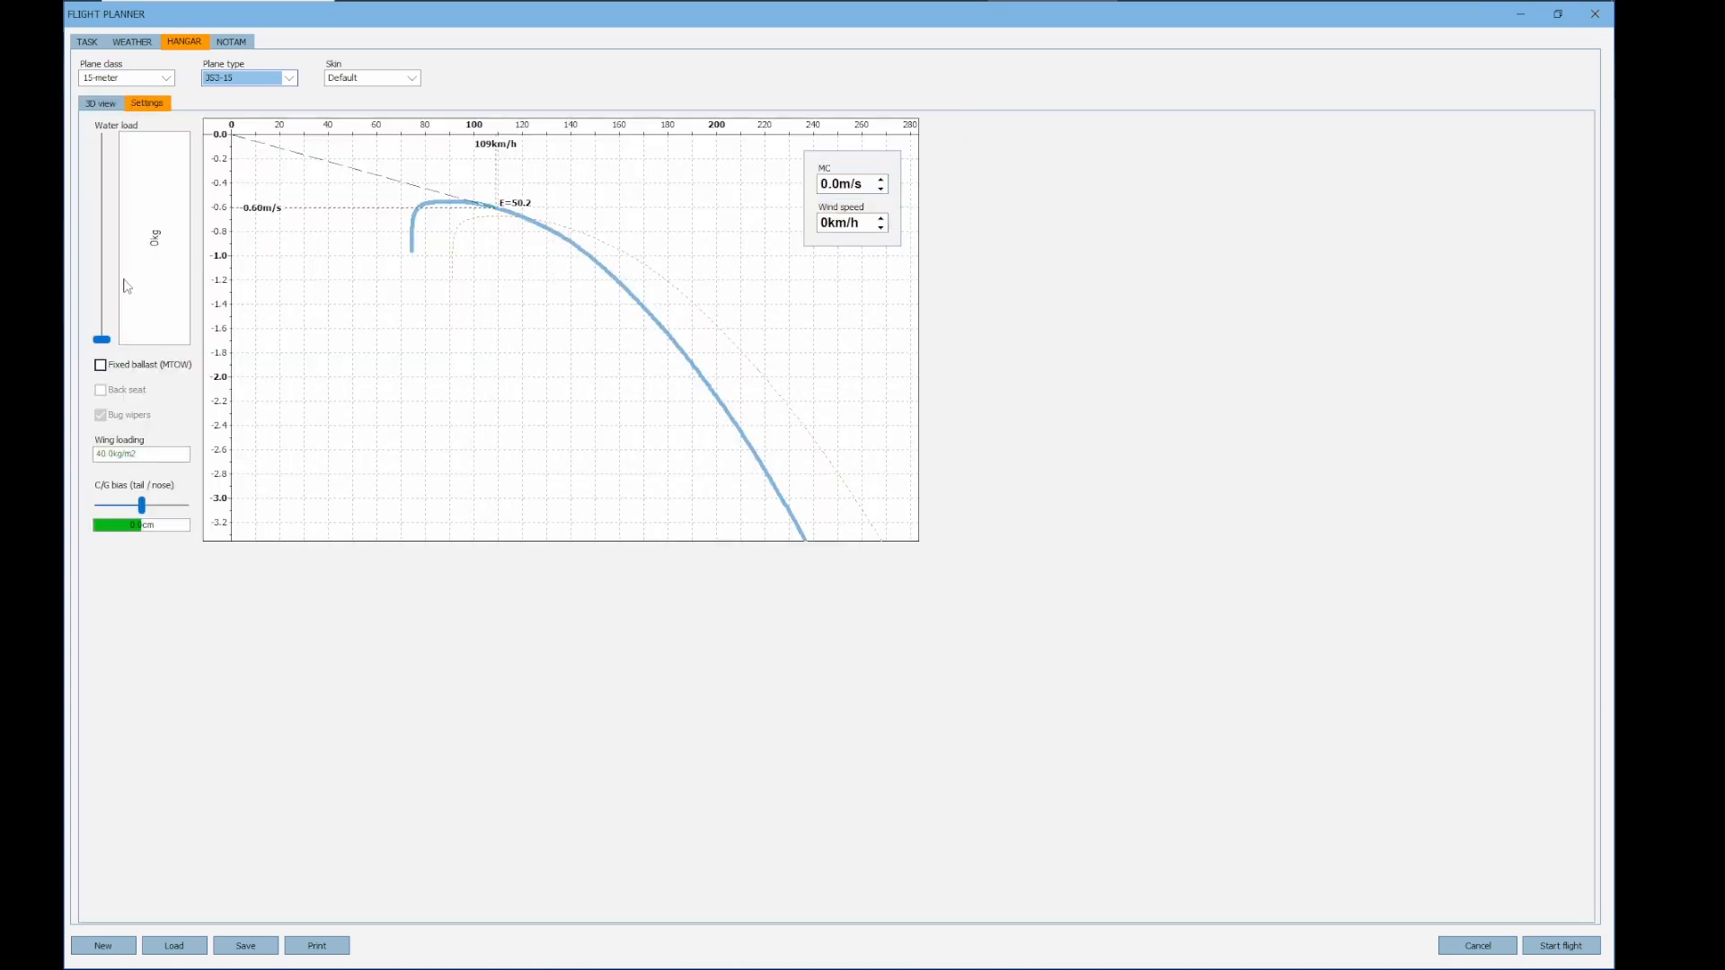
left_click_drag(101, 341, 101, 216)
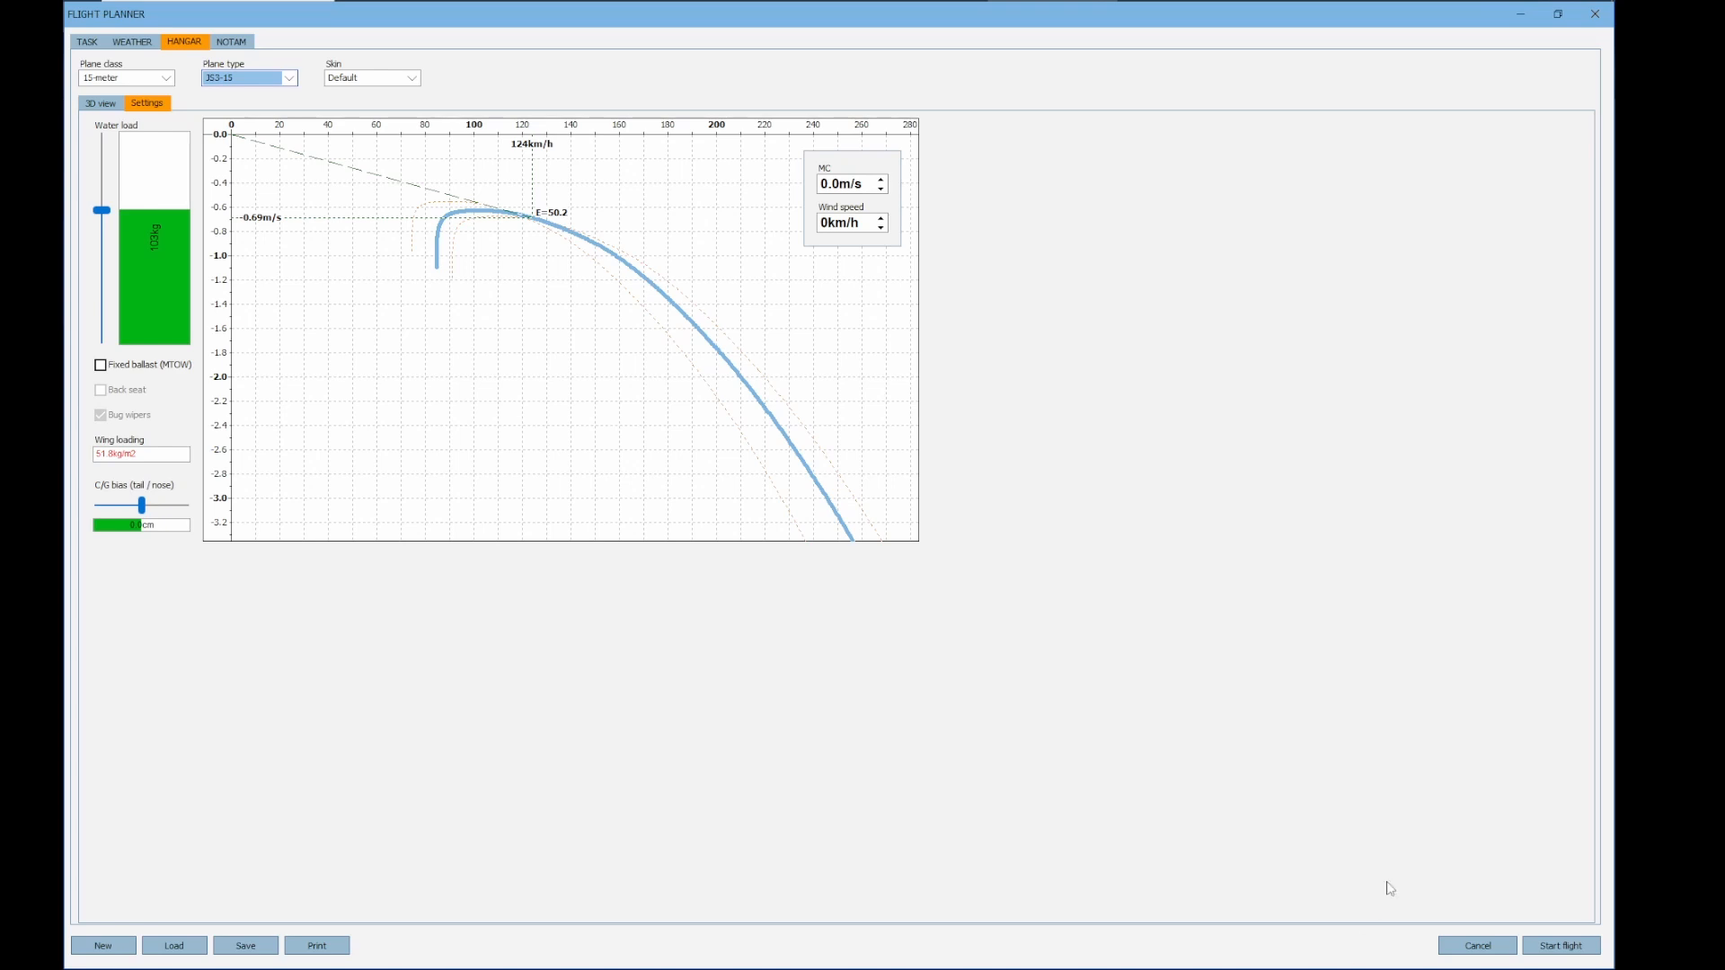
left_click(1568, 952)
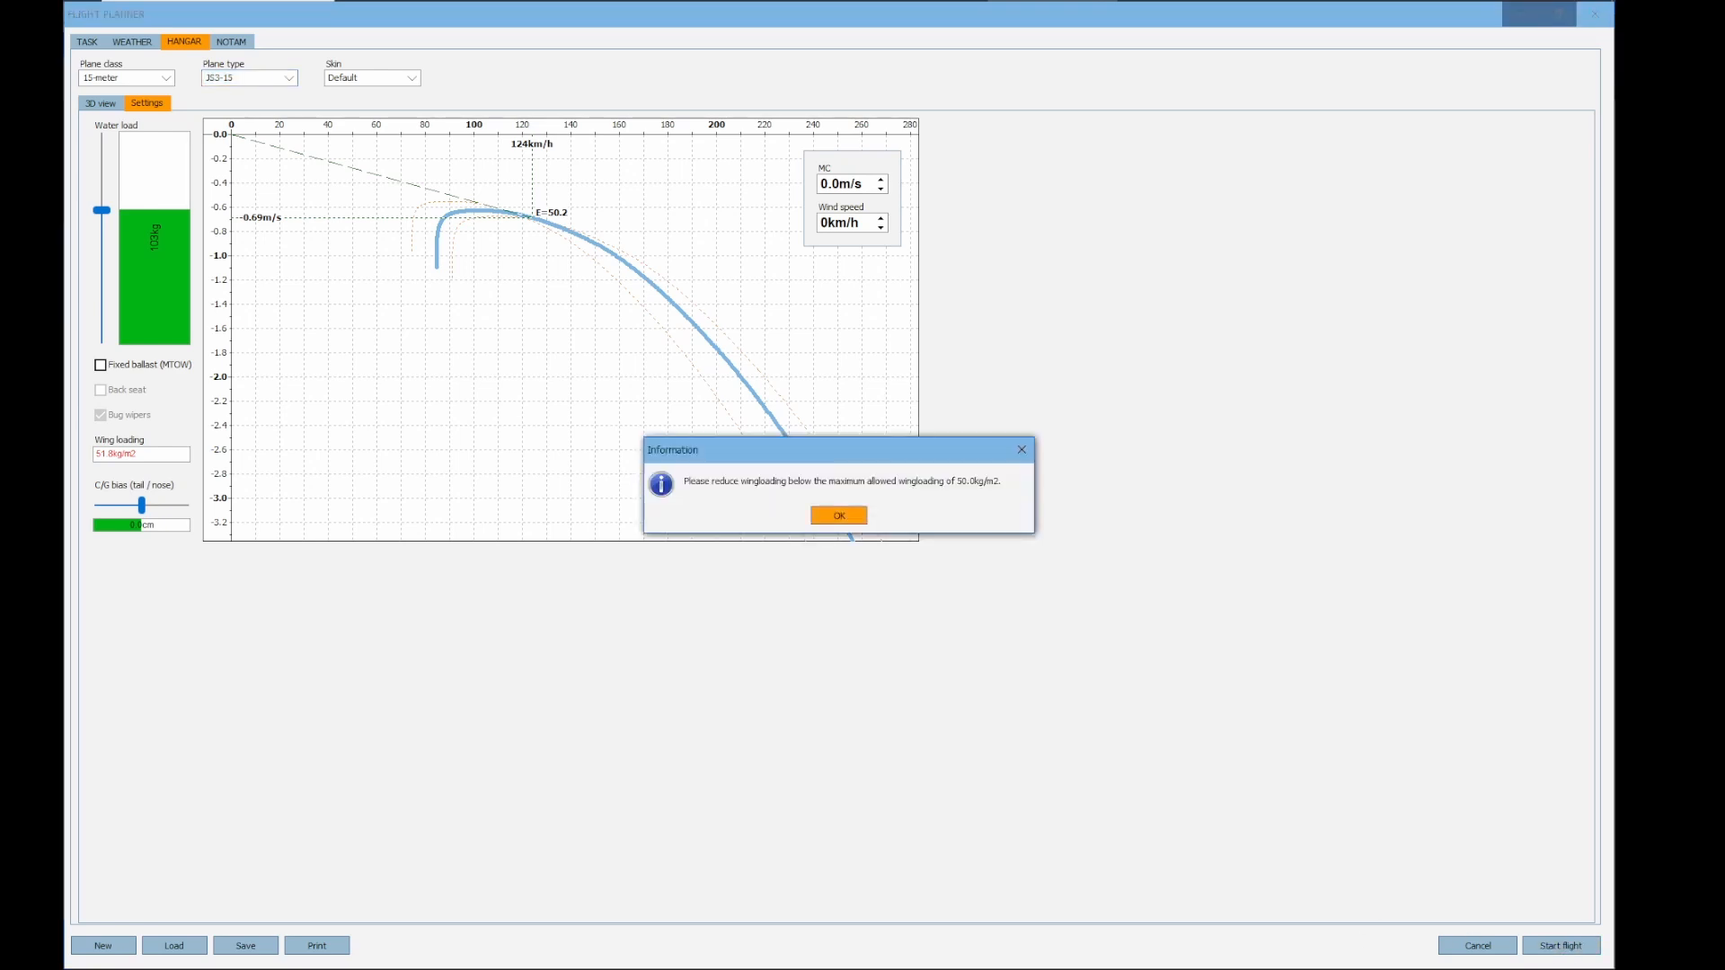
left_click(843, 526)
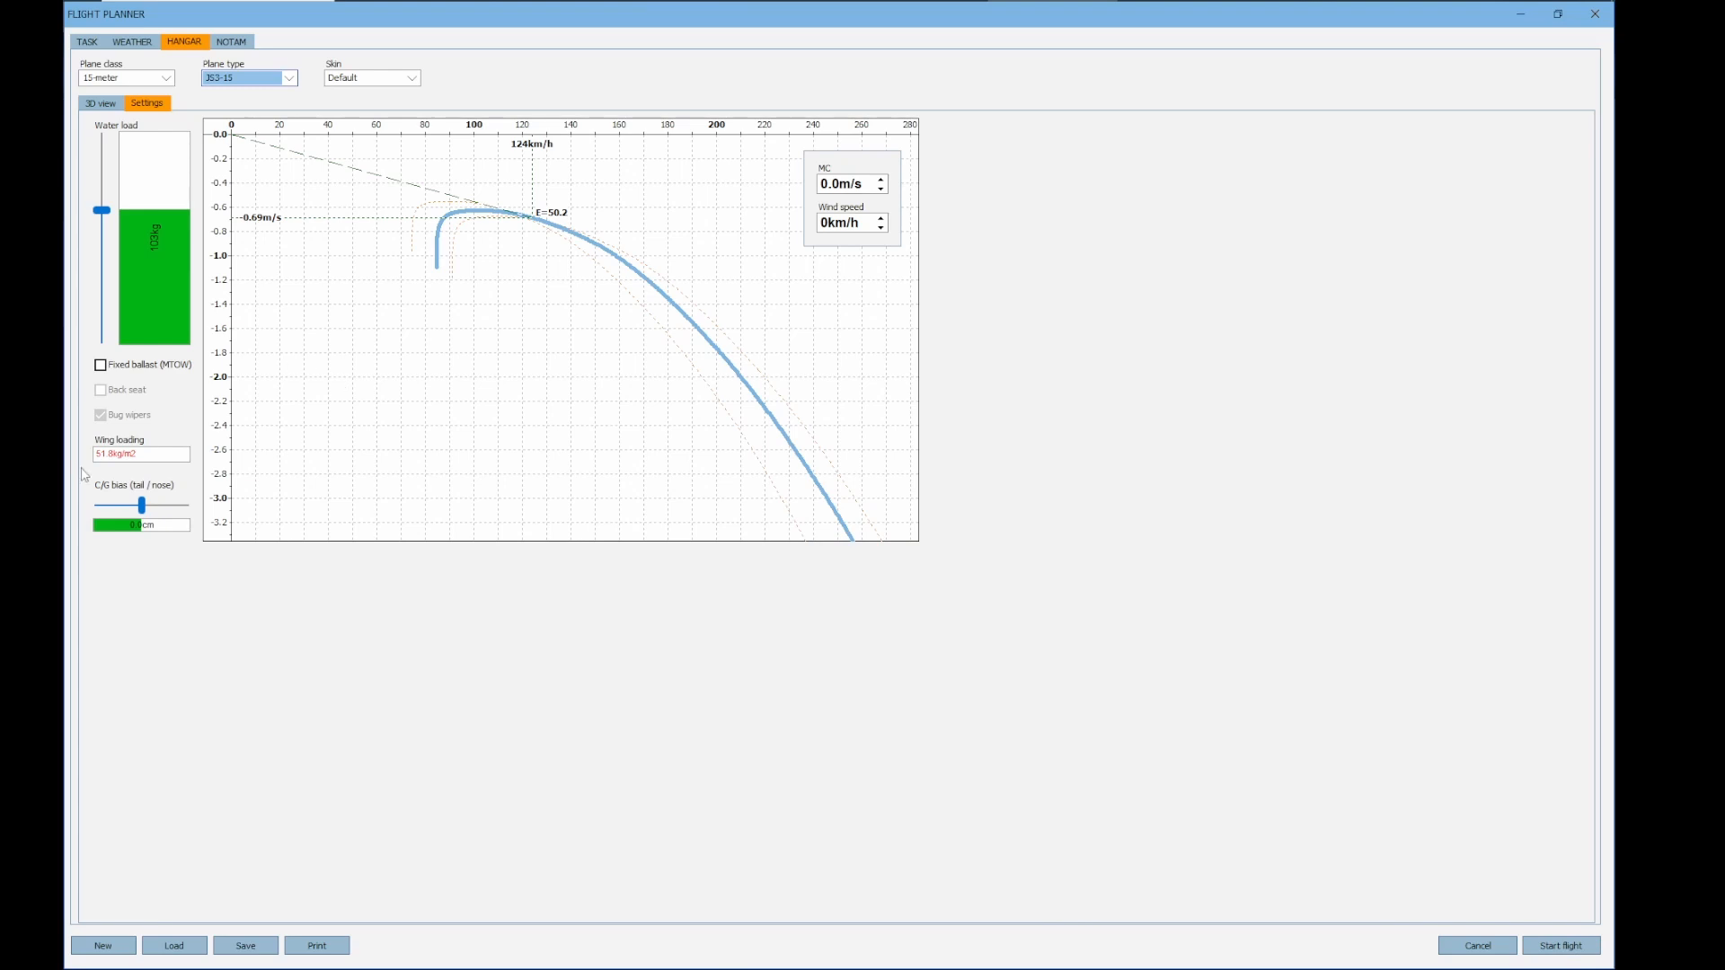
left_click_drag(101, 209, 106, 236)
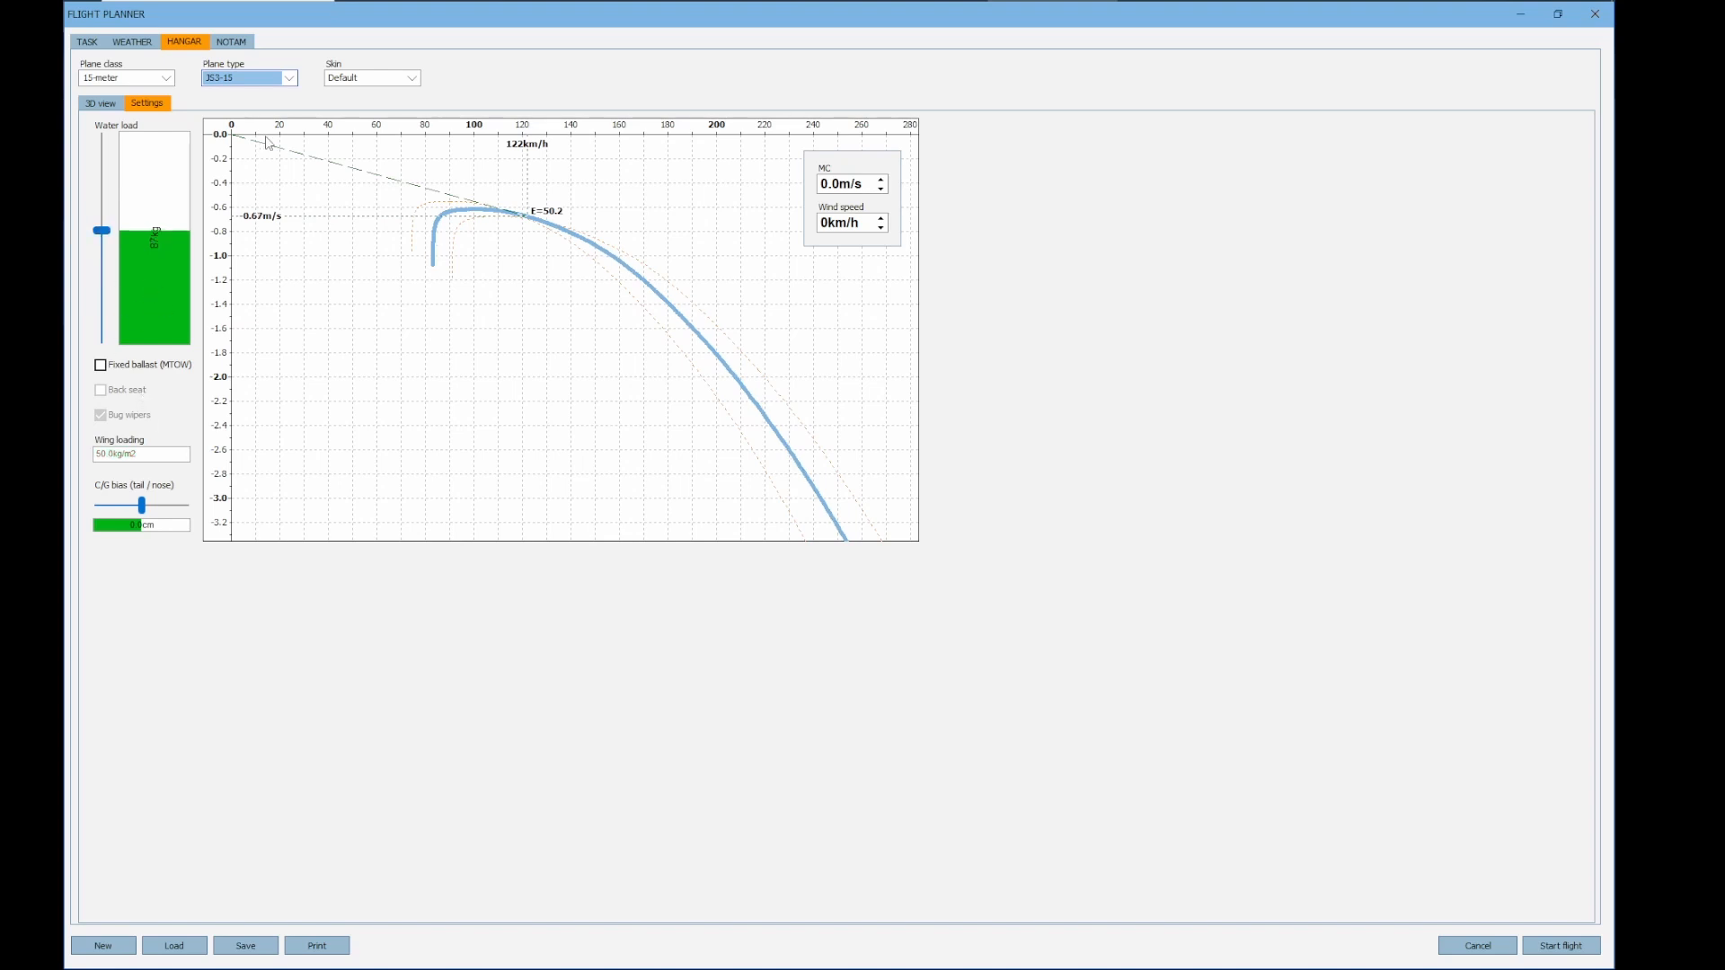
Set the NOTAM maximum start ground speed to 180 km/h and the start speed penalty to 0 points
left_click(234, 45)
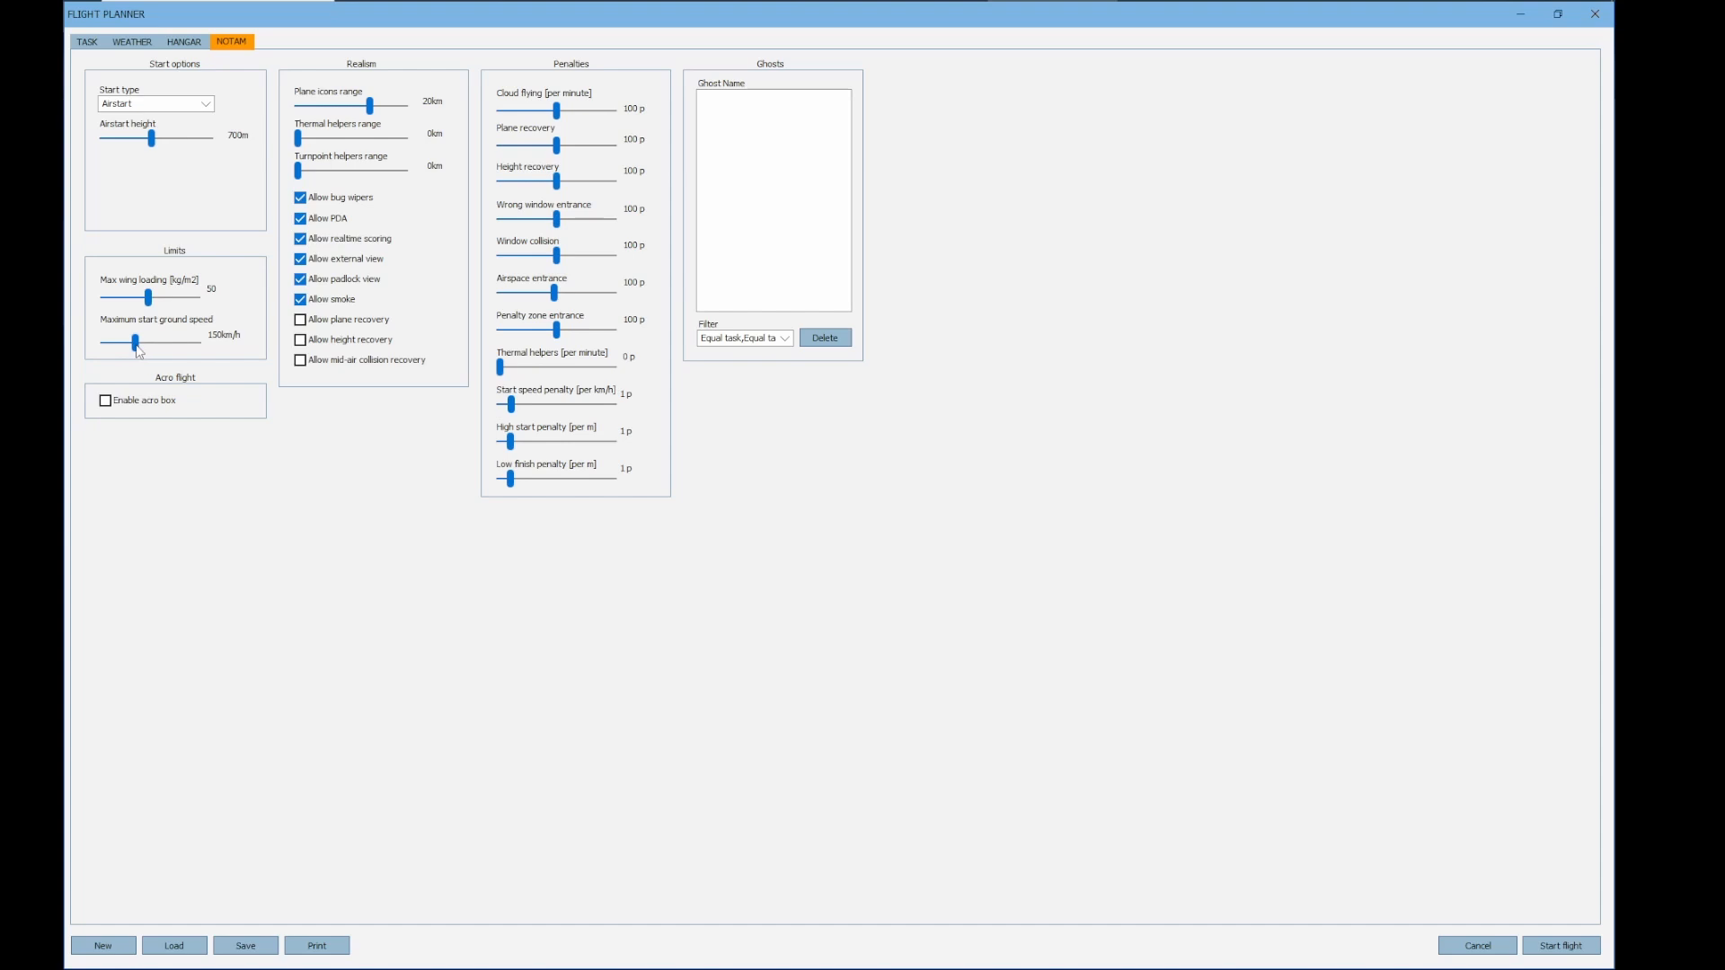
mouse_move(137, 347)
left_mouse_down()
mouse_move(205, 346)
mouse_move(153, 354)
left_mouse_up()
left_click_drag(150, 351, 234, 351)
left_click_drag(511, 405, 484, 413)
left_click_drag(203, 353, 157, 366)
Set the high start penalty to "not started" and the low finish penalty to 2 points per metre
left_click_drag(514, 449, 558, 453)
left_click_drag(557, 453, 628, 451)
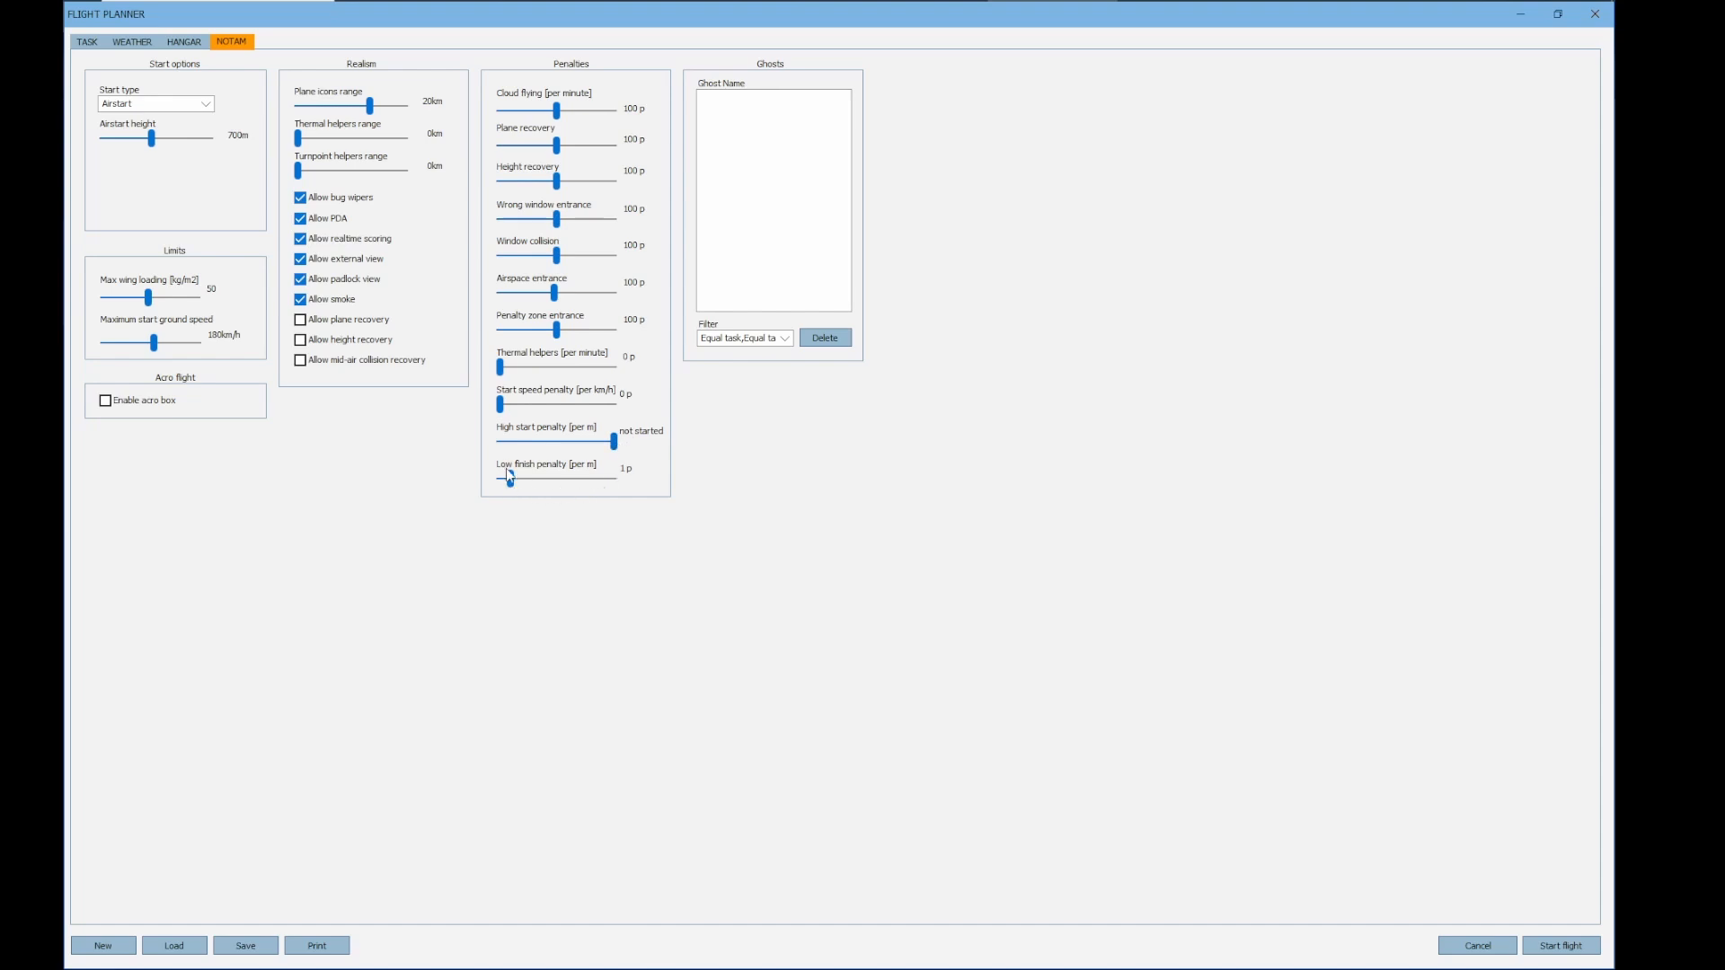
left_click_drag(512, 486, 619, 484)
left_click_drag(616, 487, 527, 488)
mouse_move(523, 486)
left_mouse_down()
mouse_move(546, 483)
mouse_move(509, 486)
mouse_move(522, 491)
left_mouse_up()
Limit the maximum altitude of the task's start sector to 2000 m in its turnpoint properties
left_click(90, 44)
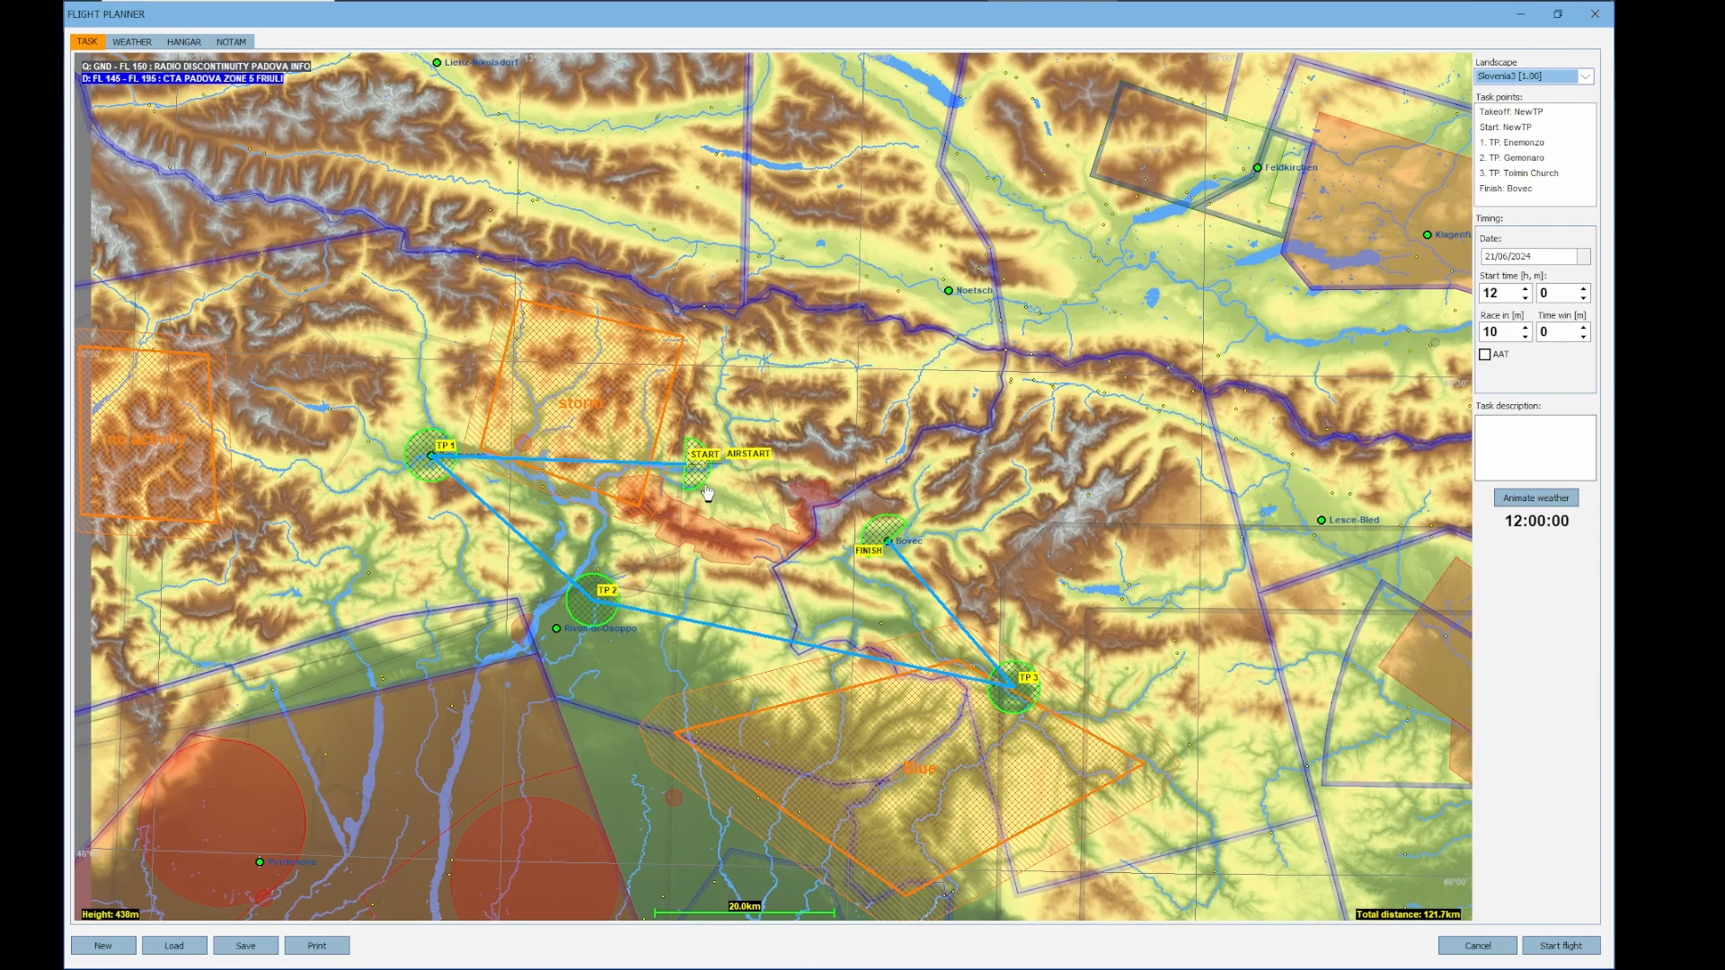
right_click(685, 466)
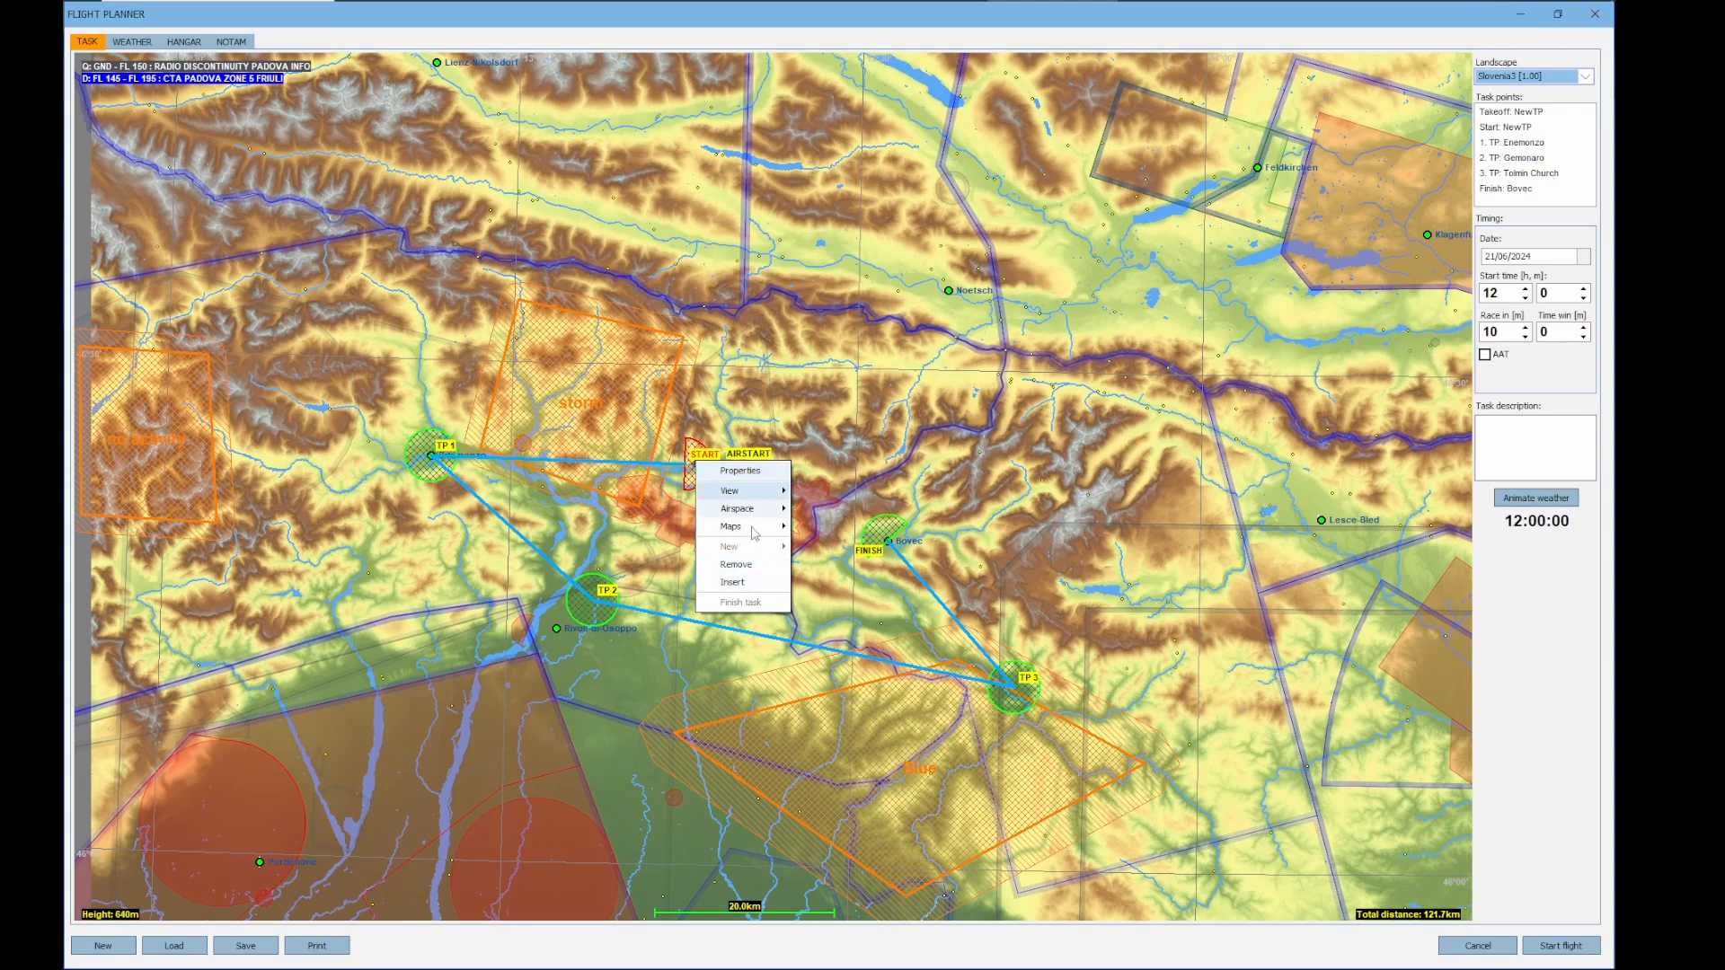
left_click(740, 471)
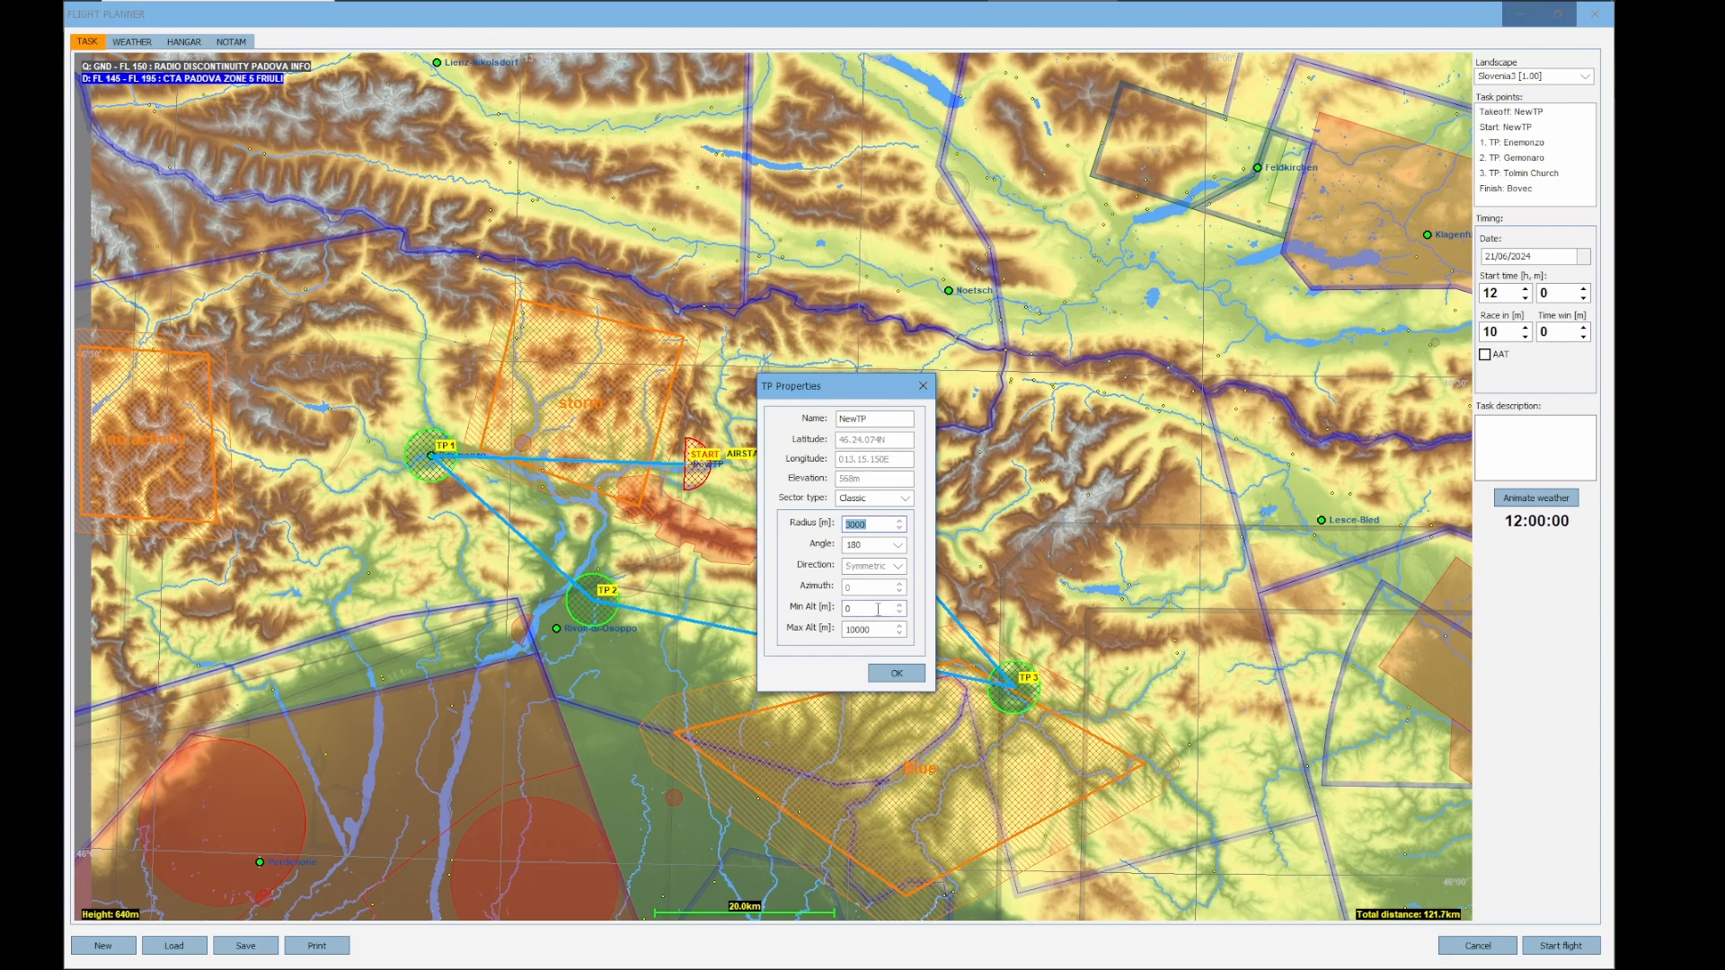
double_click(877, 631)
type("200")
left_click(897, 673)
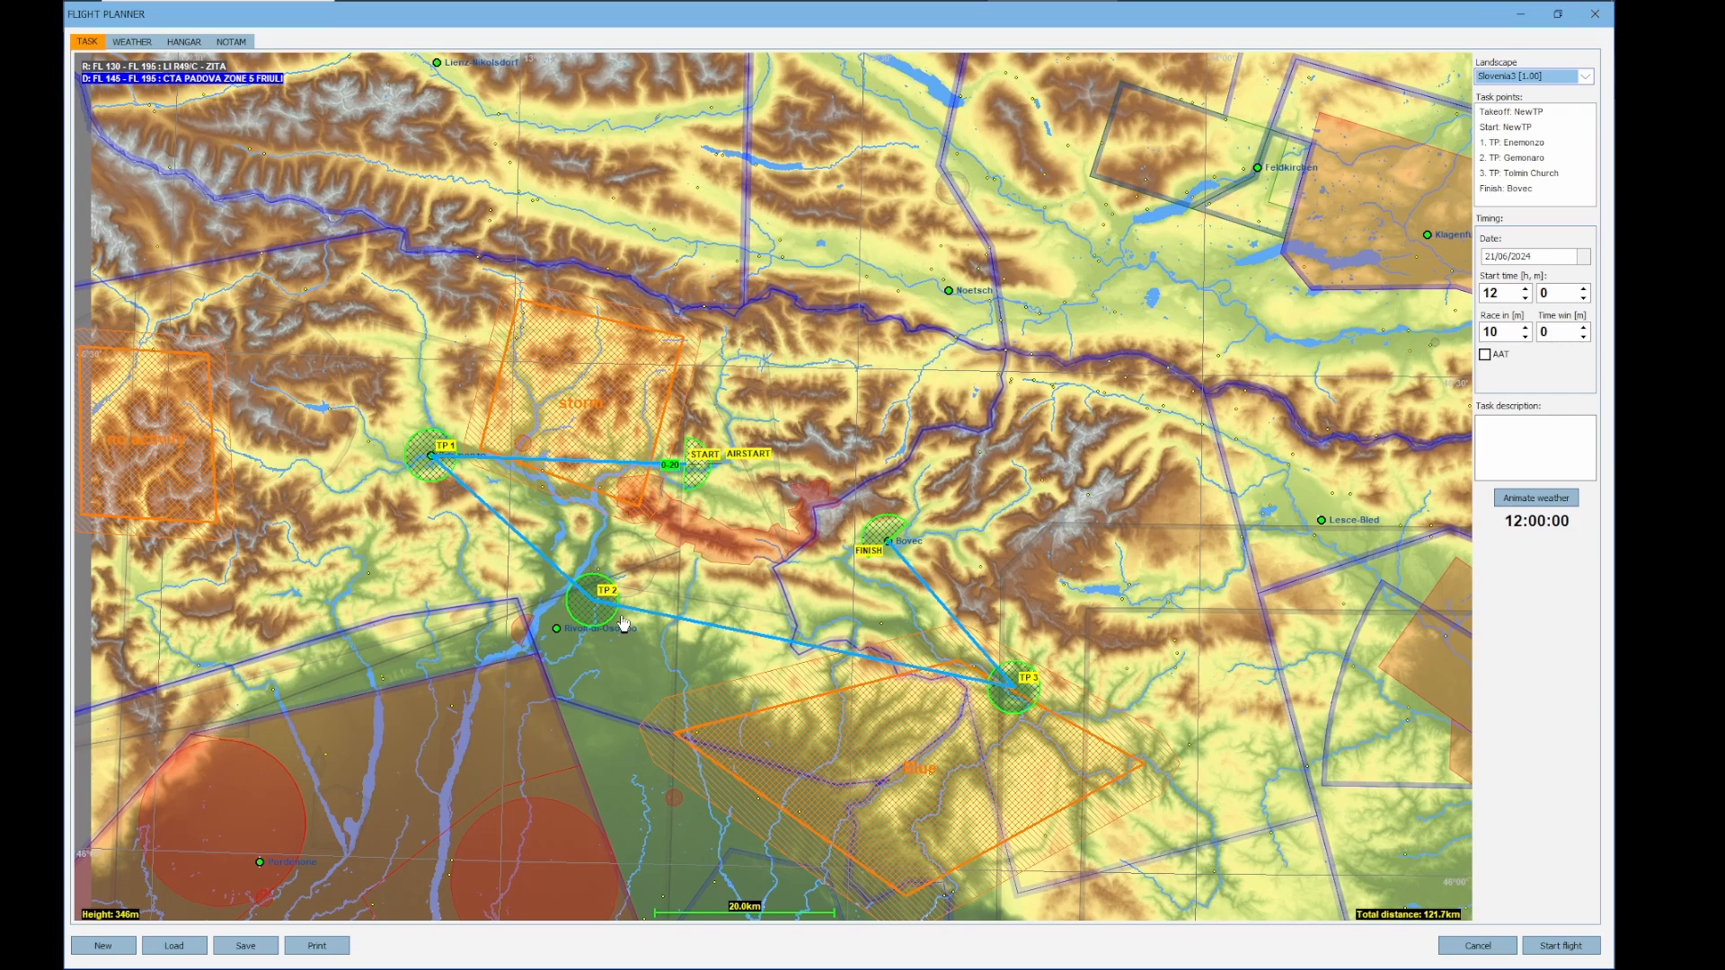
Review the task route on the map, the NOTAM limits, and the Base weather zone's wind and thermal settings
left_click_drag(855, 610, 884, 565)
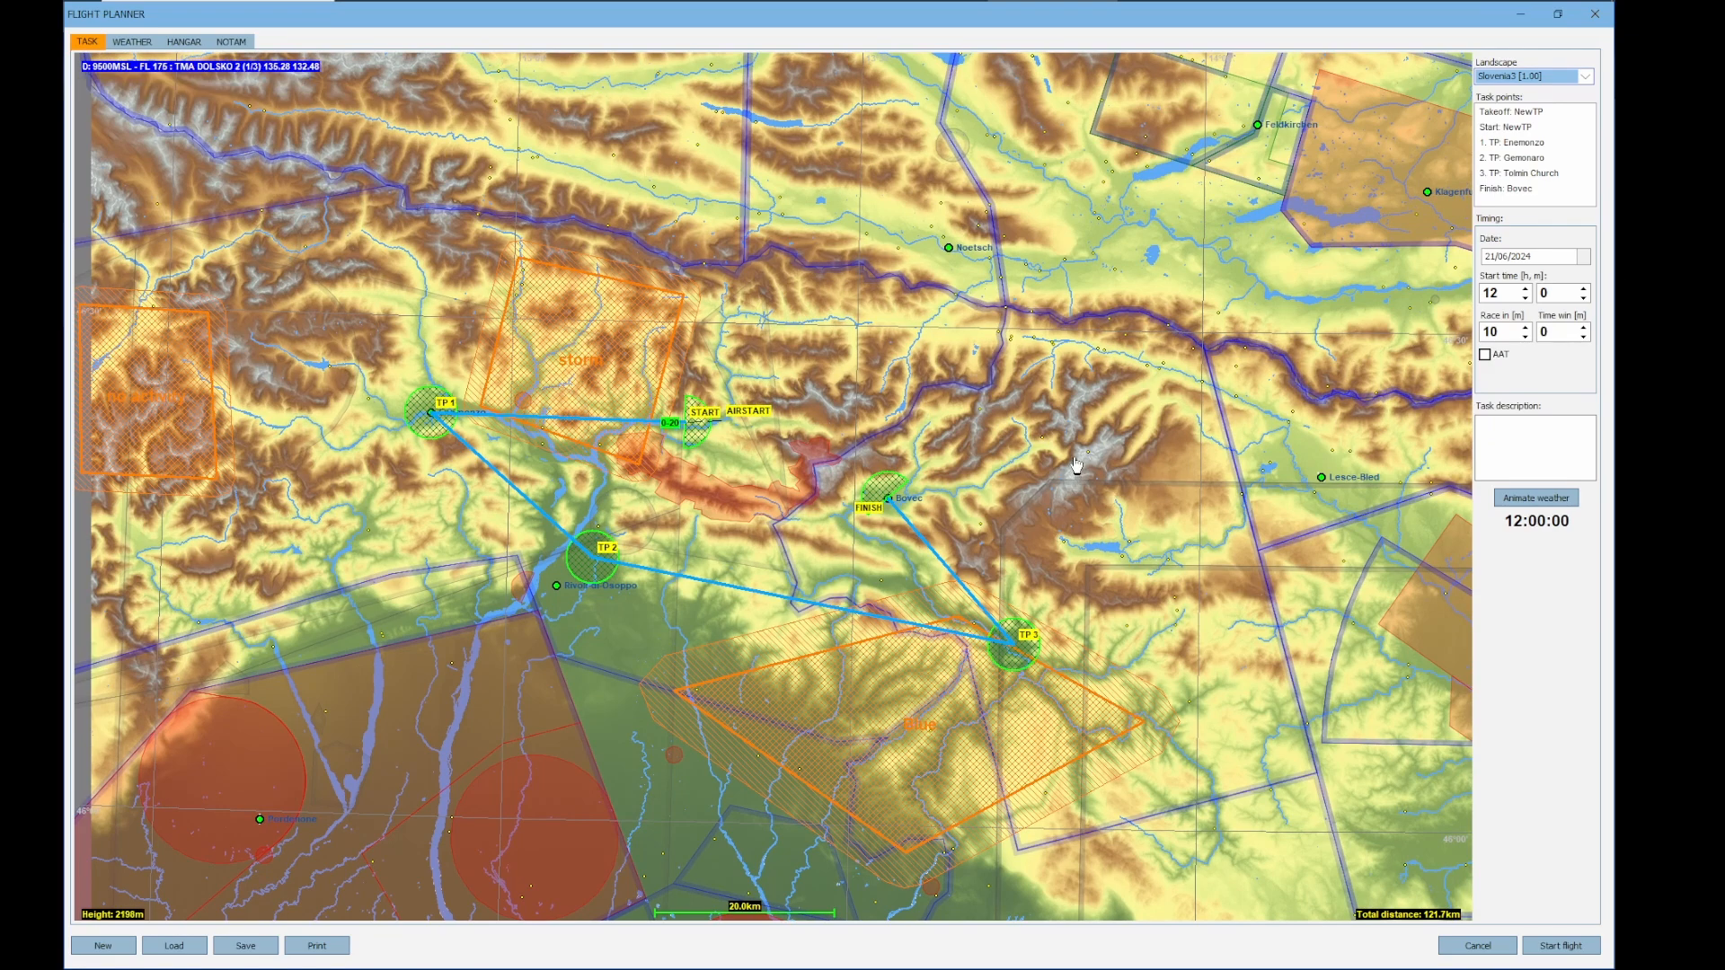
left_click_drag(1087, 465, 1184, 434)
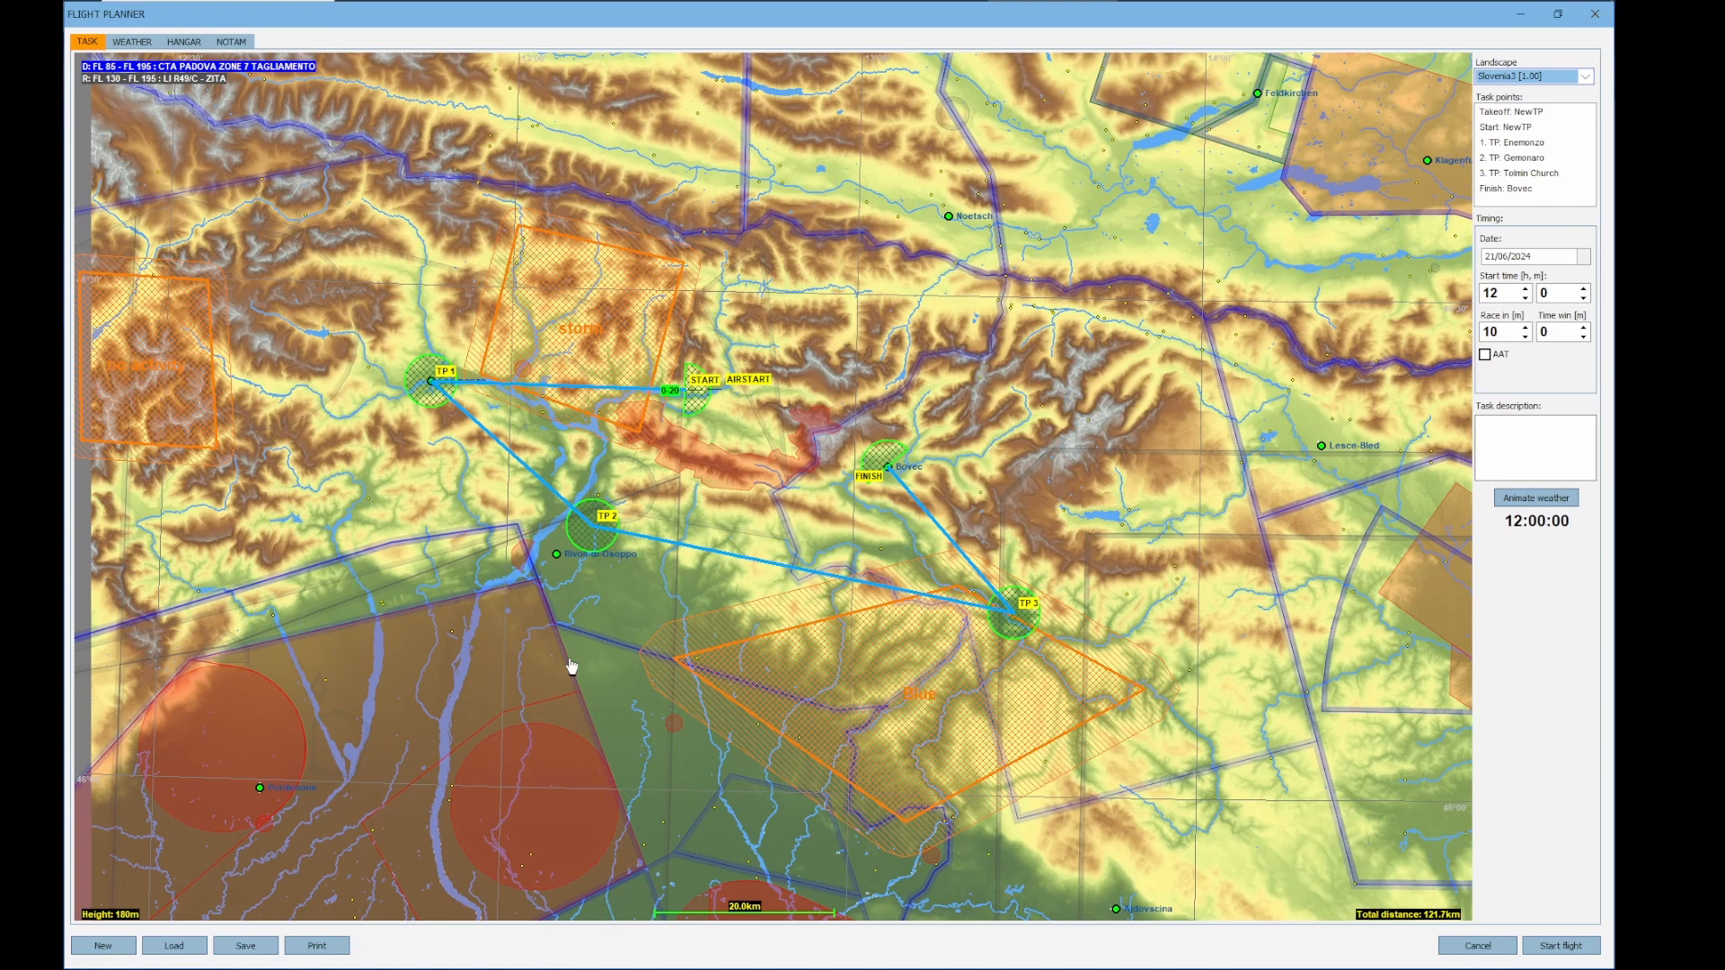
left_click(231, 42)
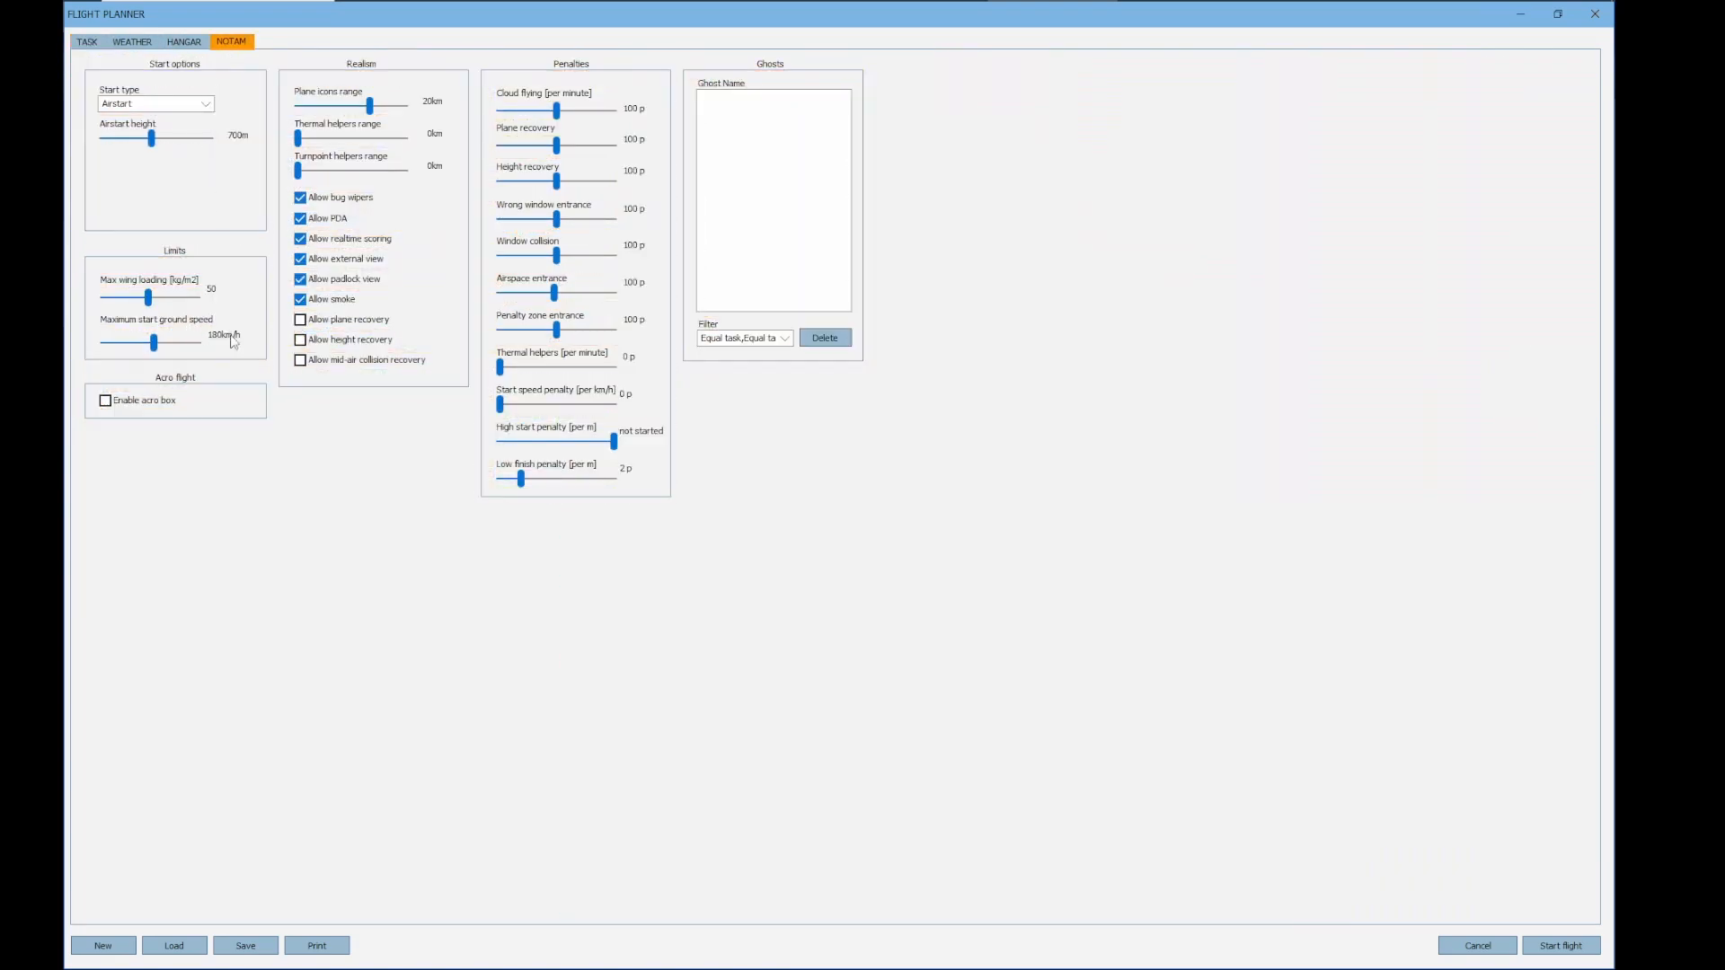
left_click(143, 44)
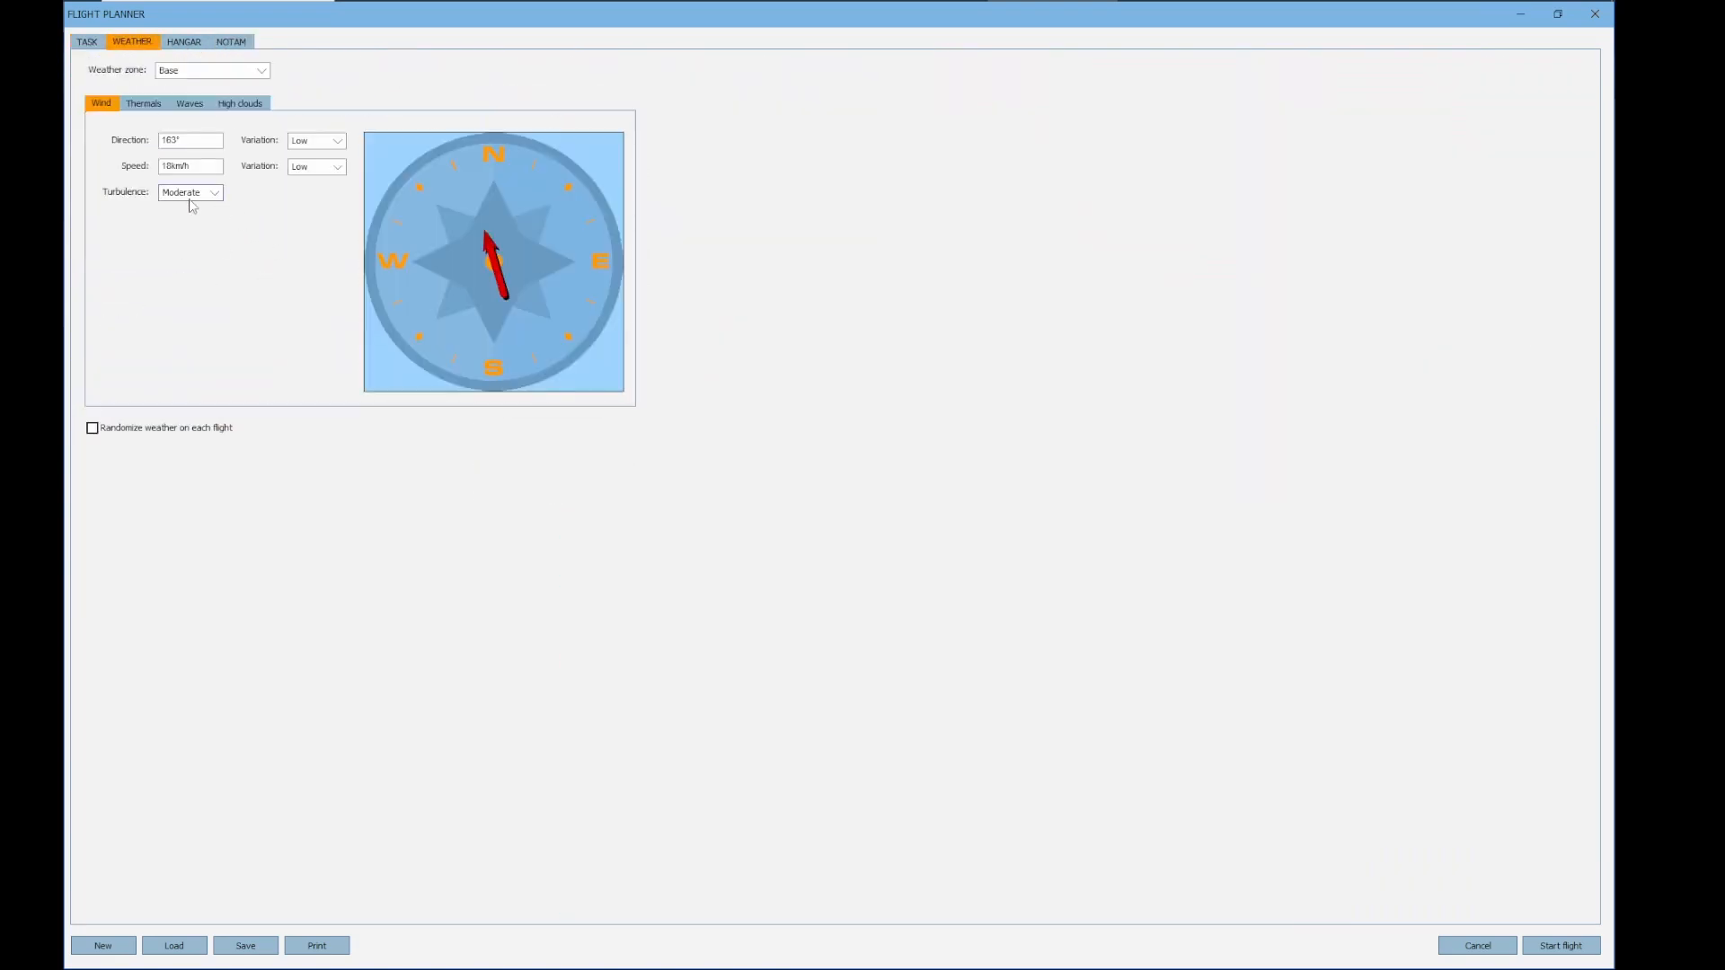
left_click(149, 107)
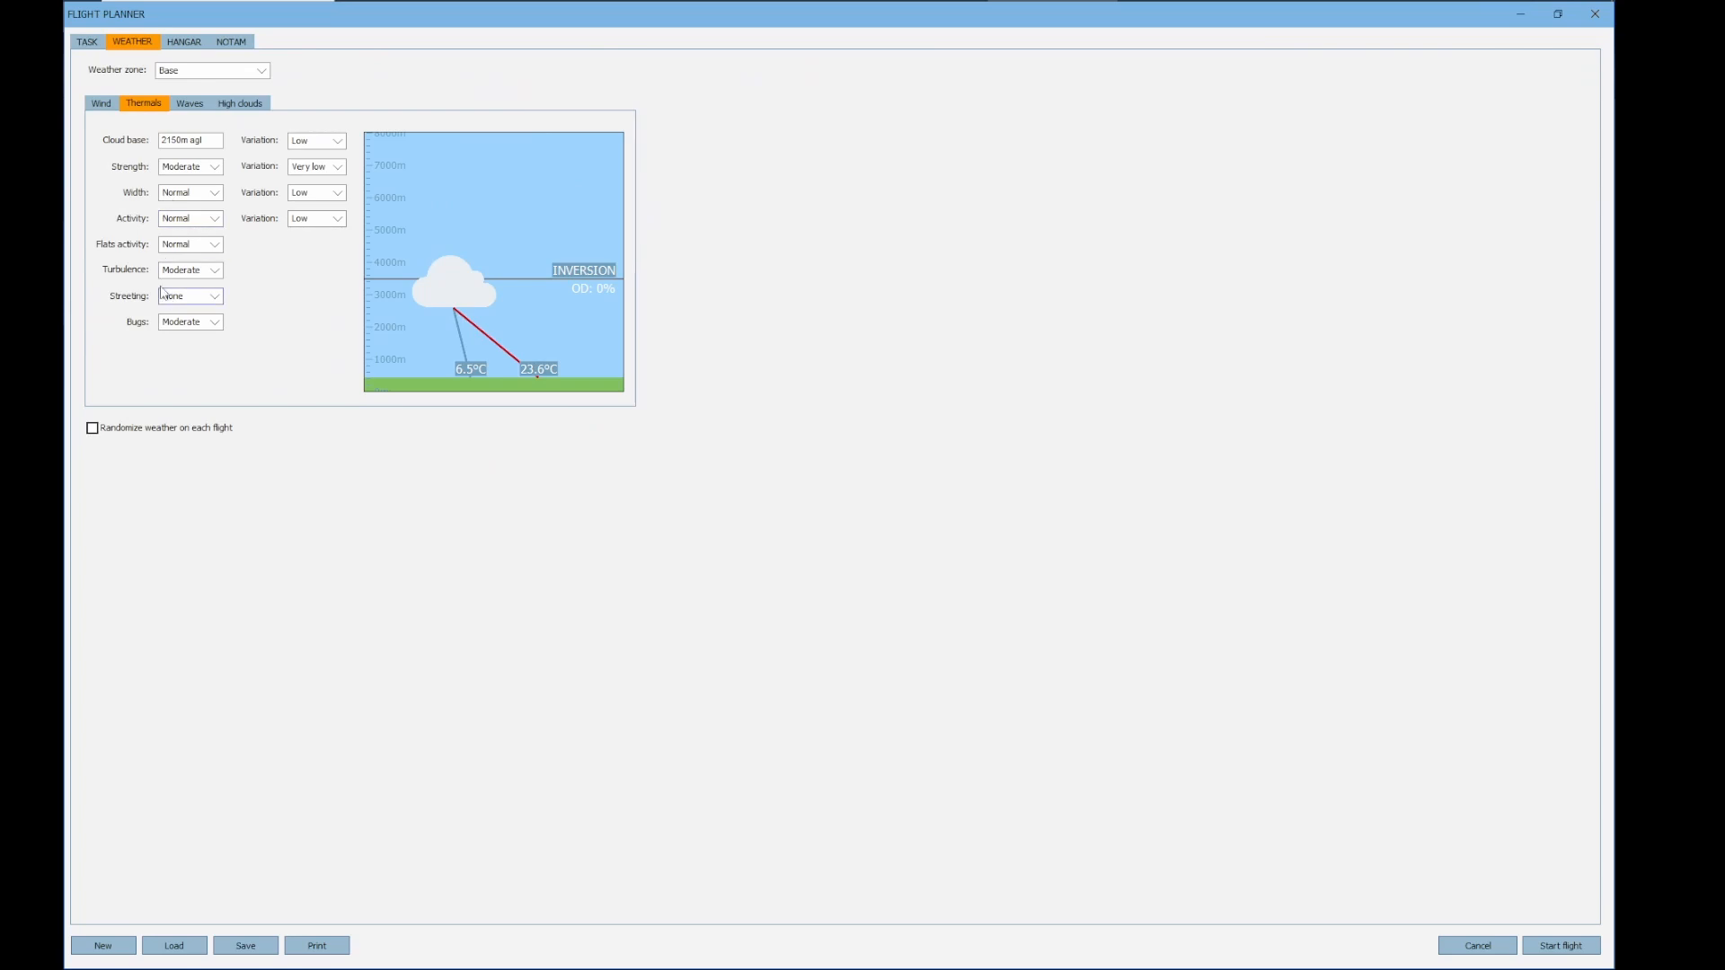
left_click(190, 297)
left_click(772, 333)
left_click(87, 43)
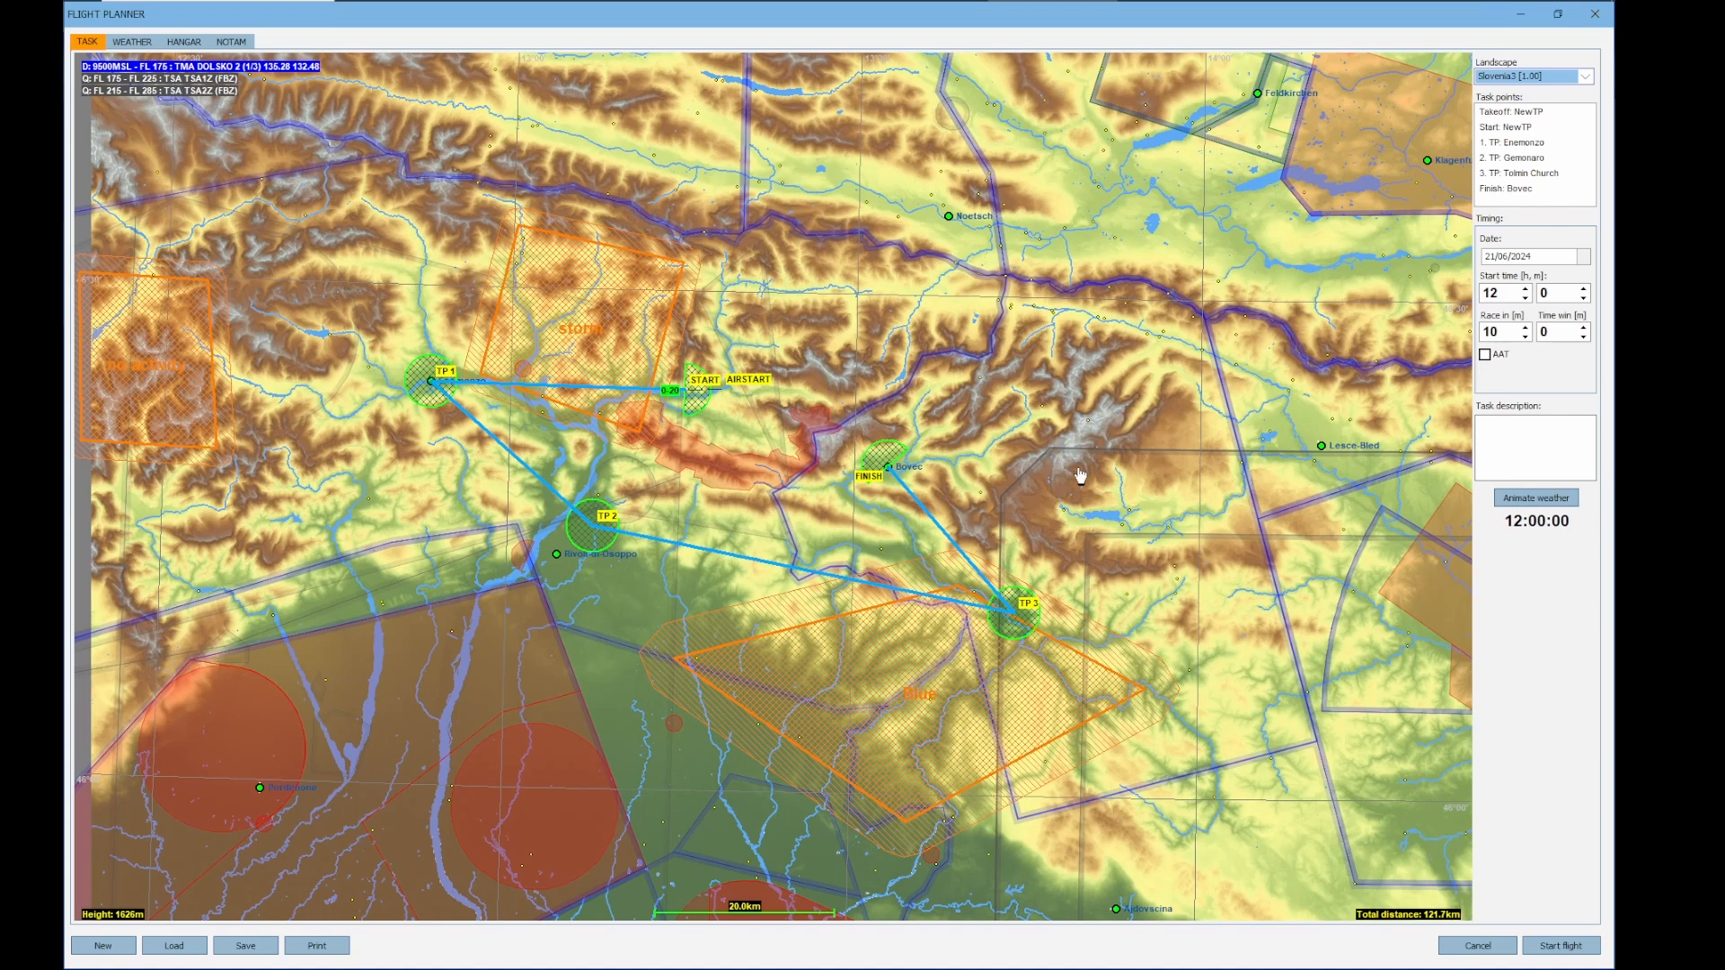
left_click_drag(1034, 507, 1029, 427)
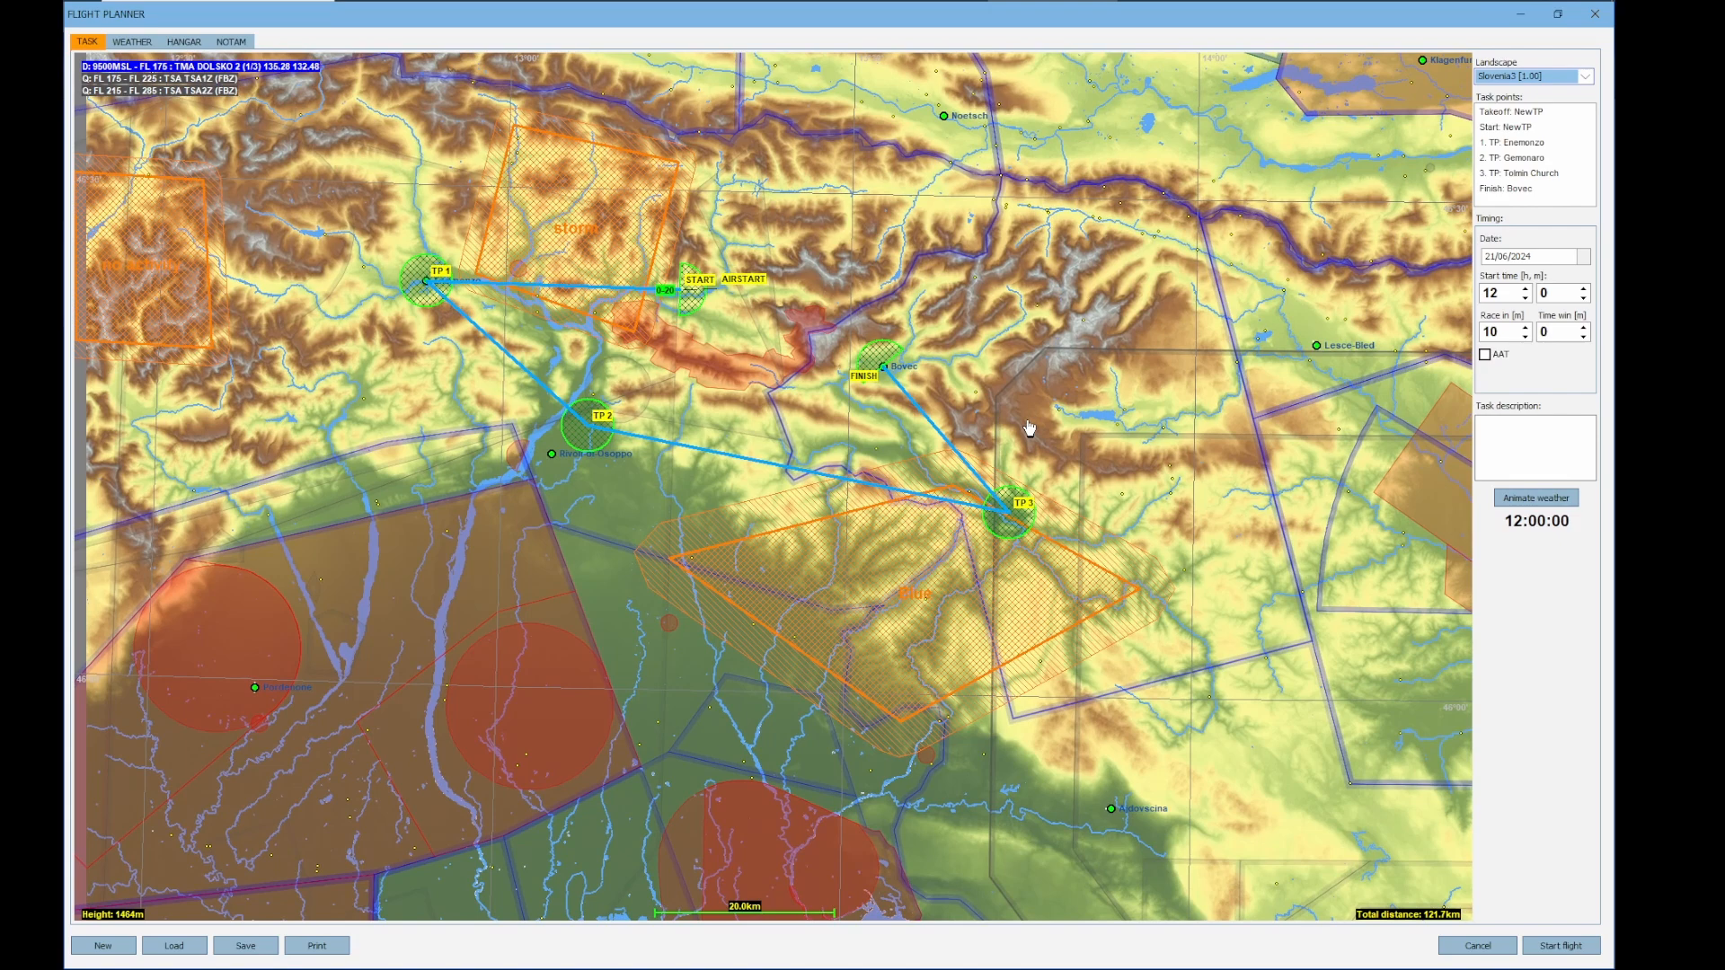